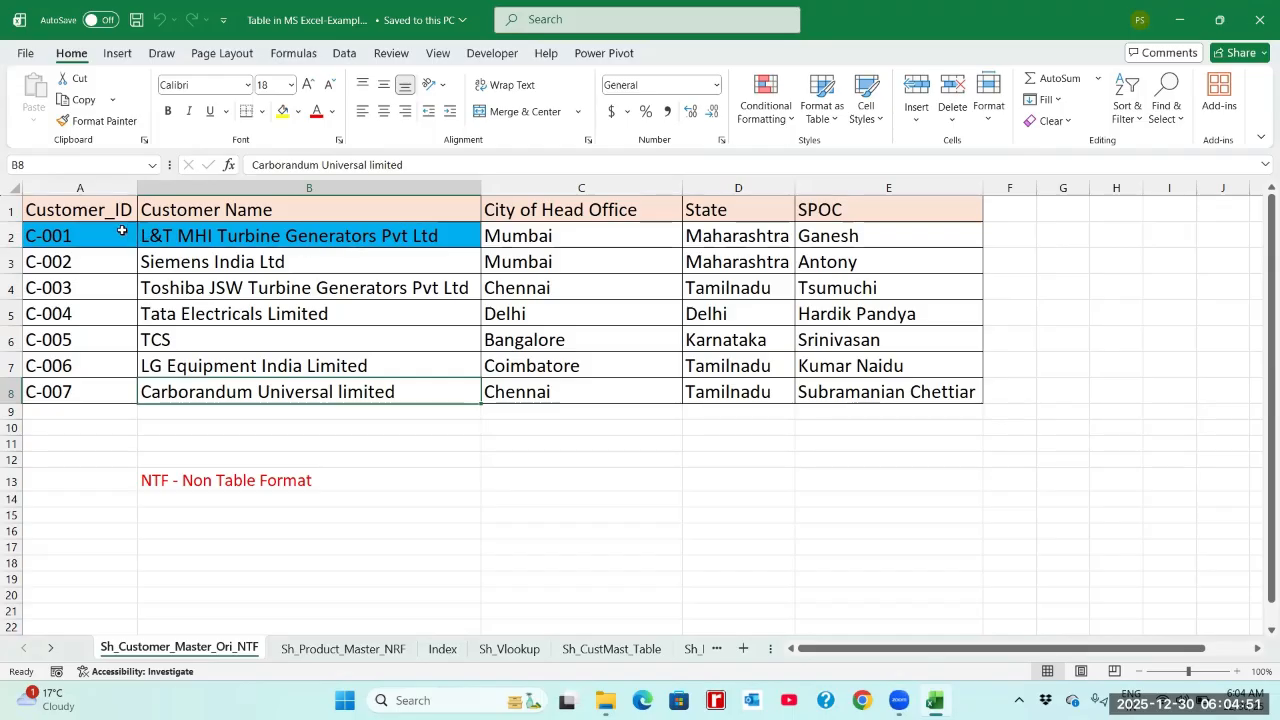
# - Select the full customer data range A1:E8 on the Sh_Customer_Master_Ori_NTF sheet to show the lookup source
pyautogui.click(111, 213)
pyautogui.hotkey('shift', 'Right')
pyautogui.hotkey('shift', 'Right')
pyautogui.hotkey('shift', 'Right')
pyautogui.hotkey('shift', 'Right')
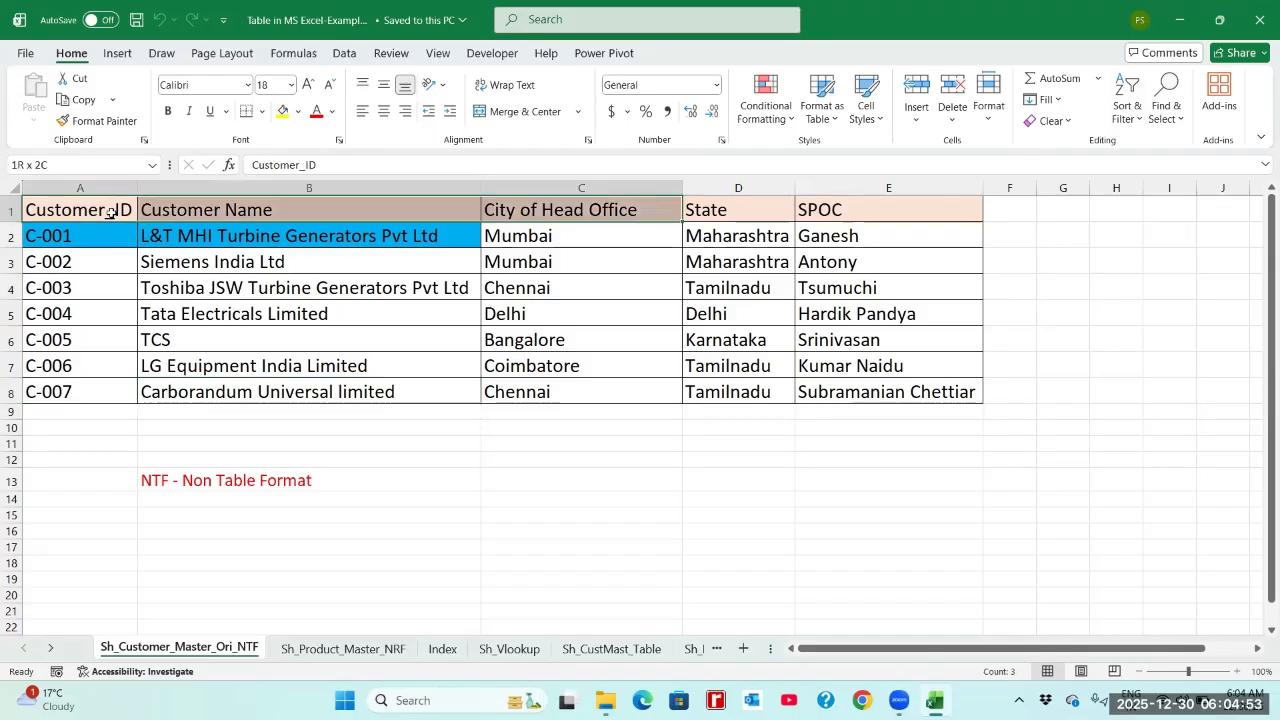
pyautogui.hotkey('shift', 'Down')
pyautogui.hotkey('shift', 'Down')
pyautogui.hotkey('shift', 'Down')
pyautogui.hotkey('shift', 'Down')
pyautogui.hotkey('shift', 'Down')
pyautogui.hotkey('shift', 'Down')
pyautogui.hotkey('shift', 'Down')
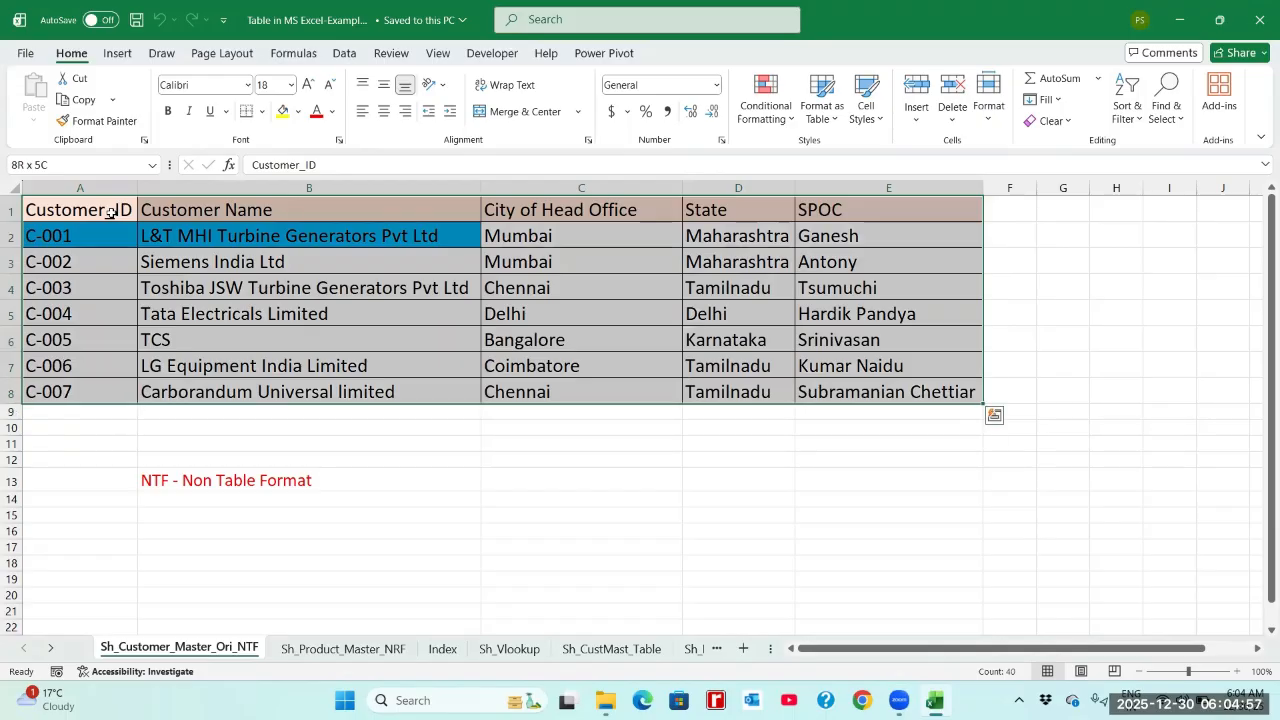
pyautogui.doubleClick(516, 343)
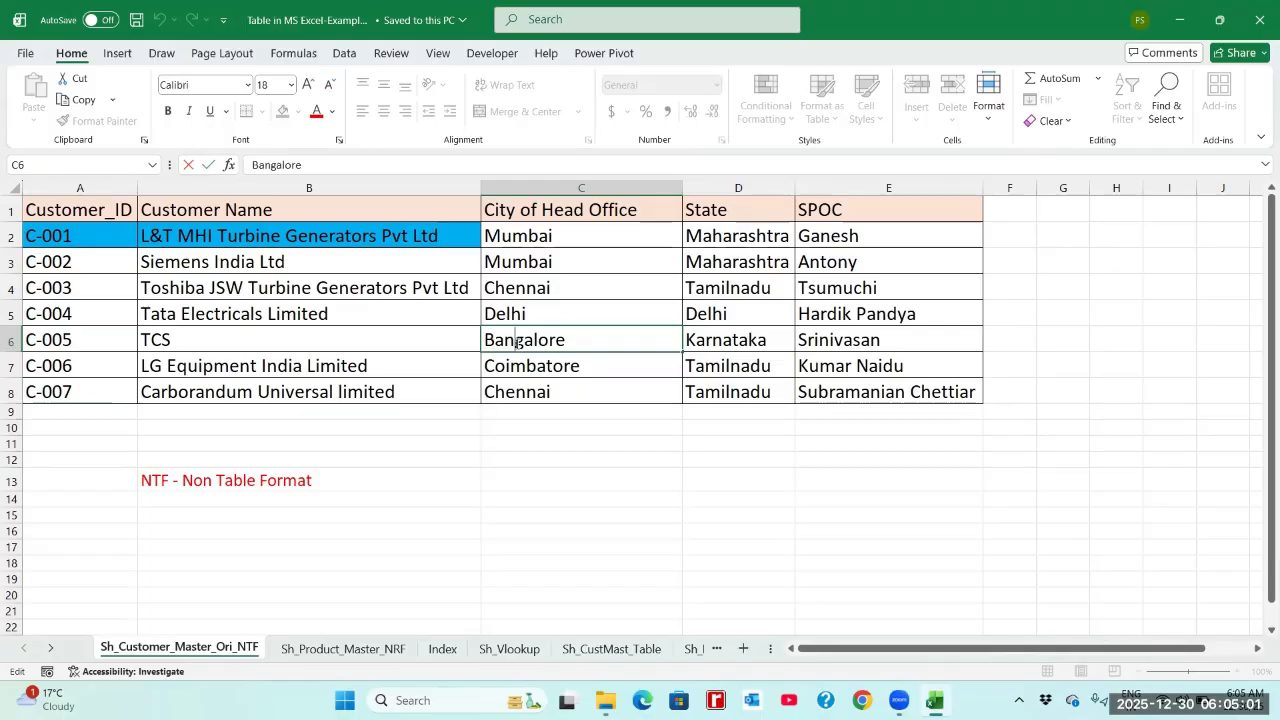
pyautogui.click(552, 314)
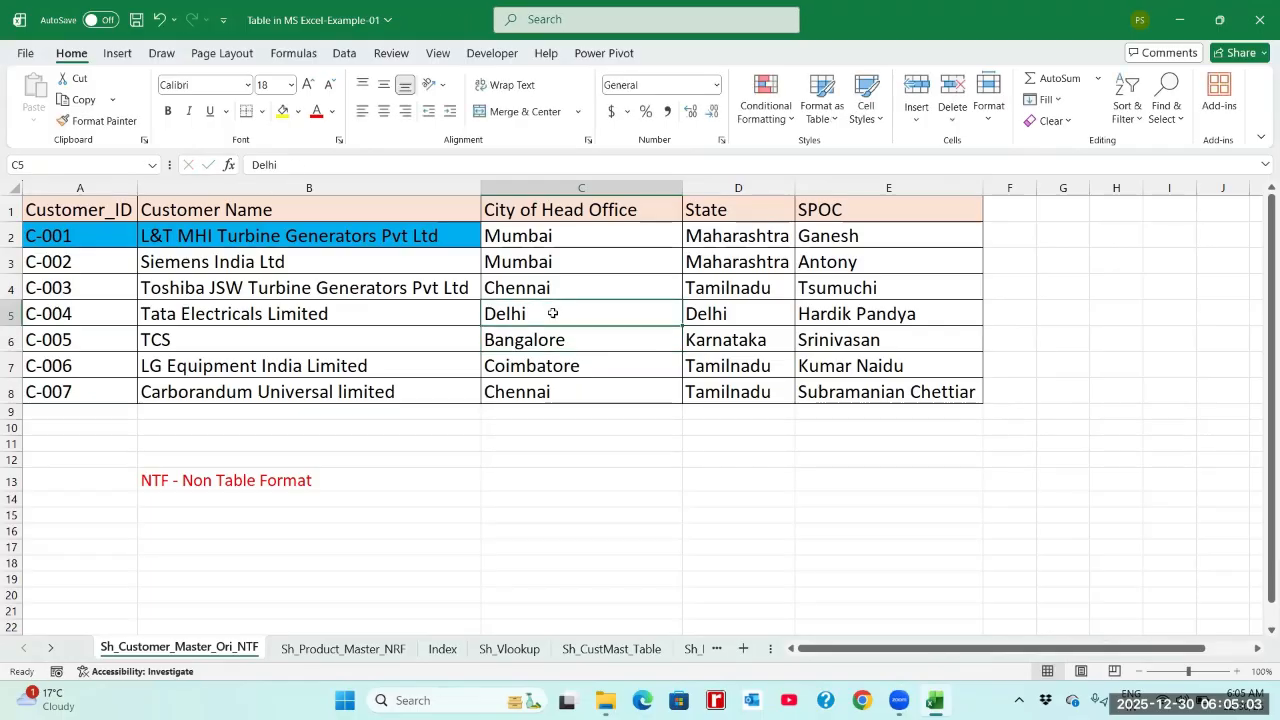
# - Review the Index sheet, and examine the C-001 lookup and its formula in row 4 of Sh_Vlookup
pyautogui.click(445, 651)
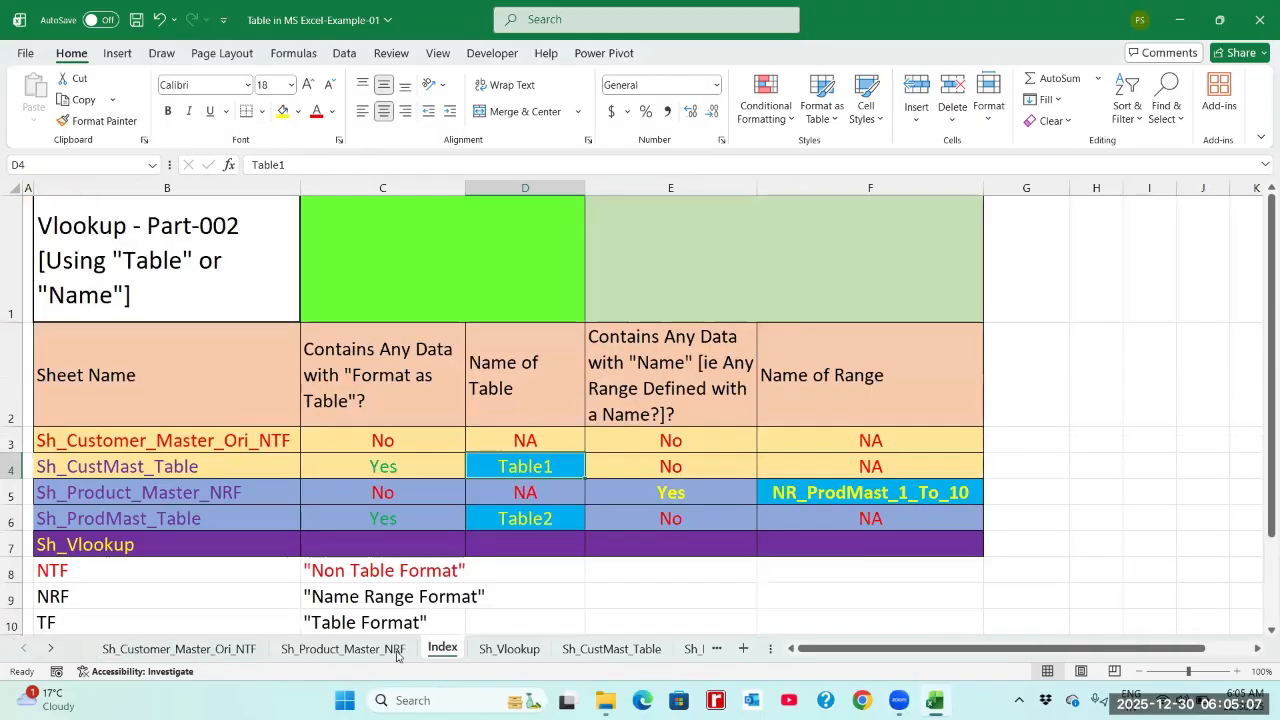
pyautogui.click(396, 652)
pyautogui.click(509, 649)
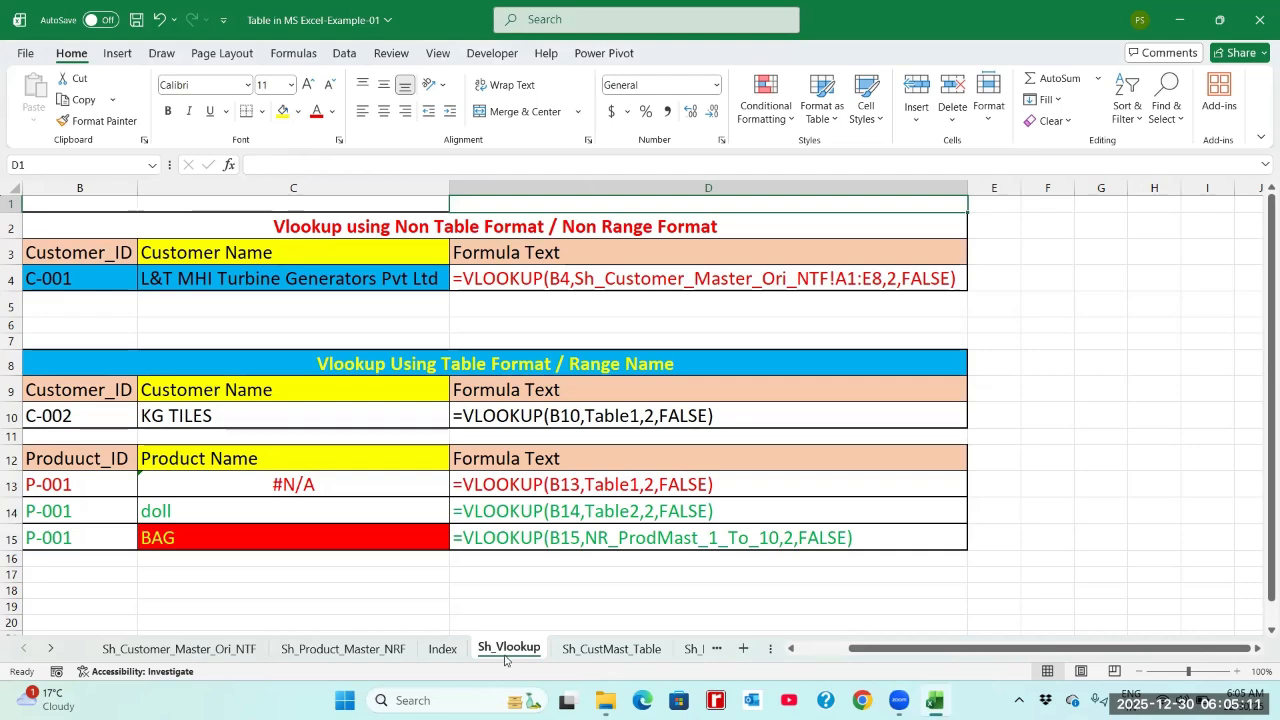
pyautogui.click(524, 250)
pyautogui.press('Down')
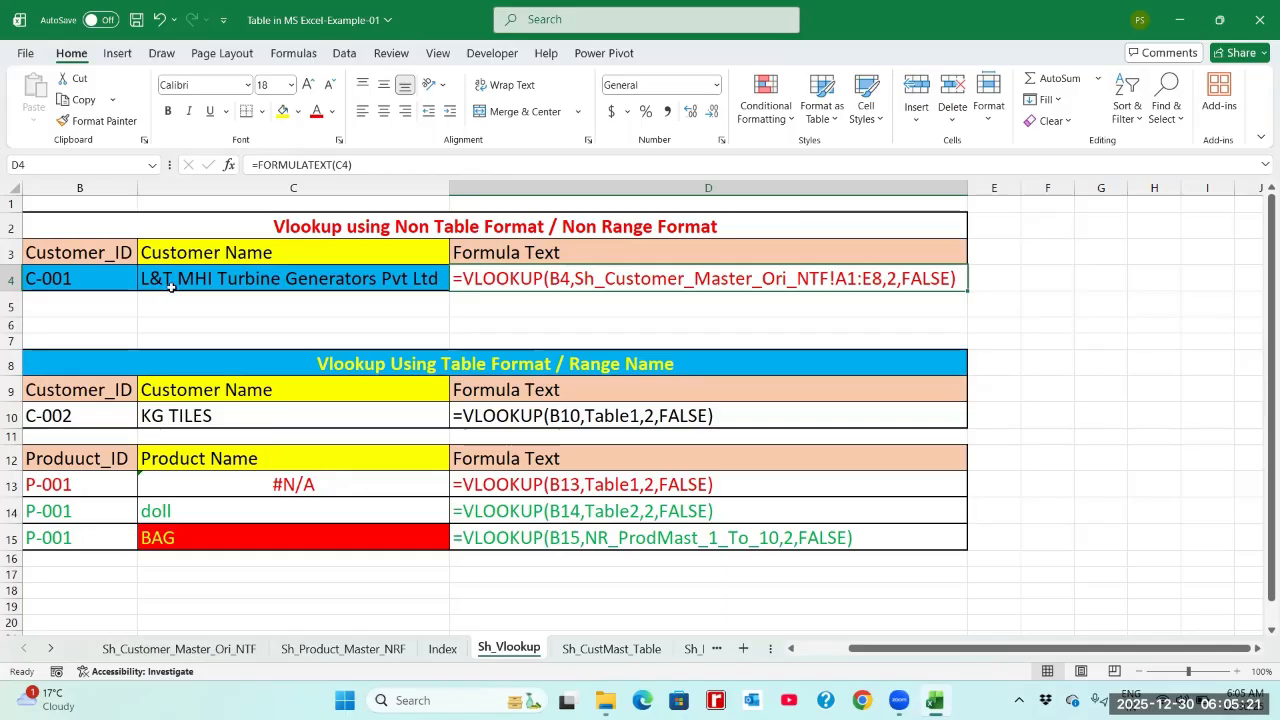
pyautogui.click(113, 253)
pyautogui.press('Down')
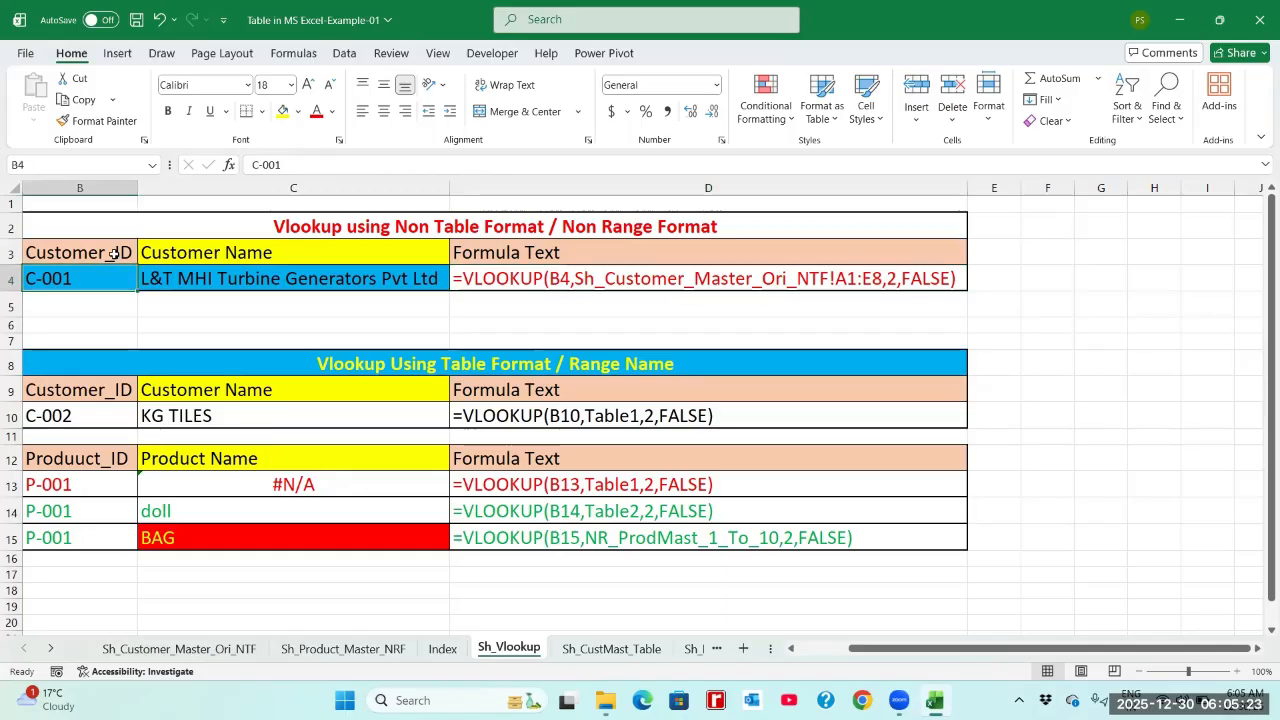
pyautogui.click(191, 277)
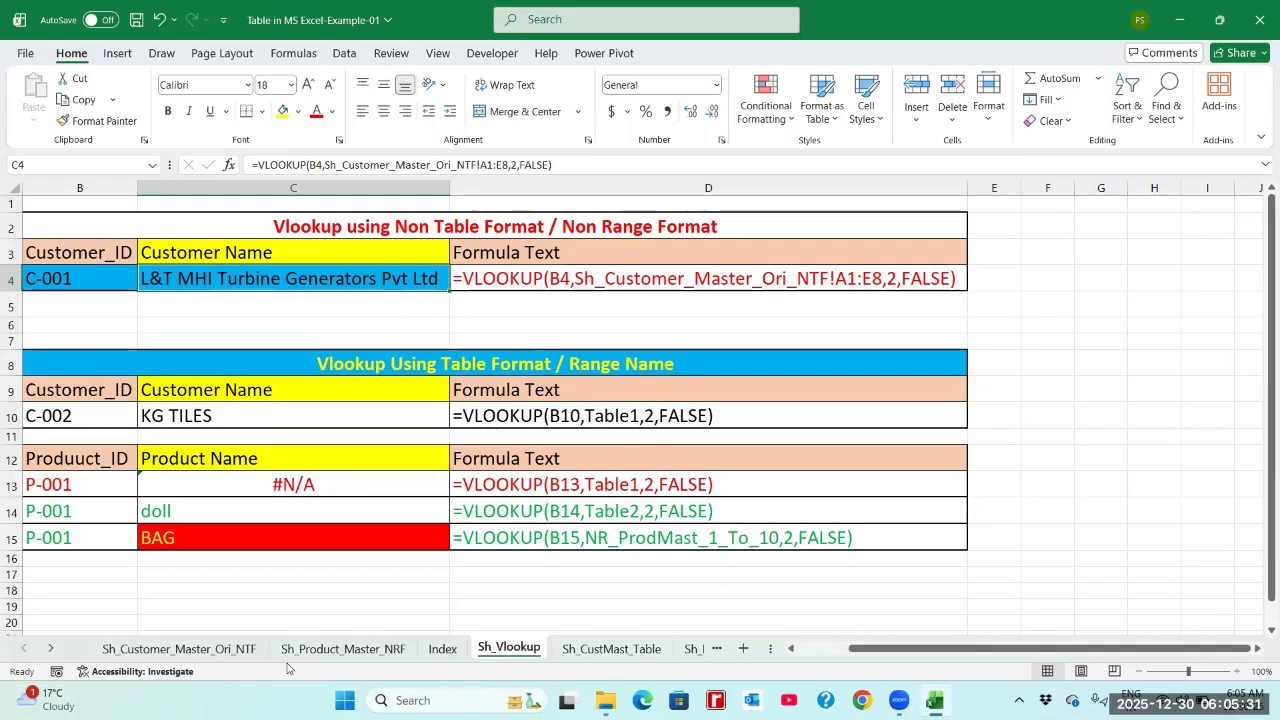
# - Change the customer name for C-001 in Sh_Customer_Master_Ori_NTF to ABC Consultants
pyautogui.click(236, 650)
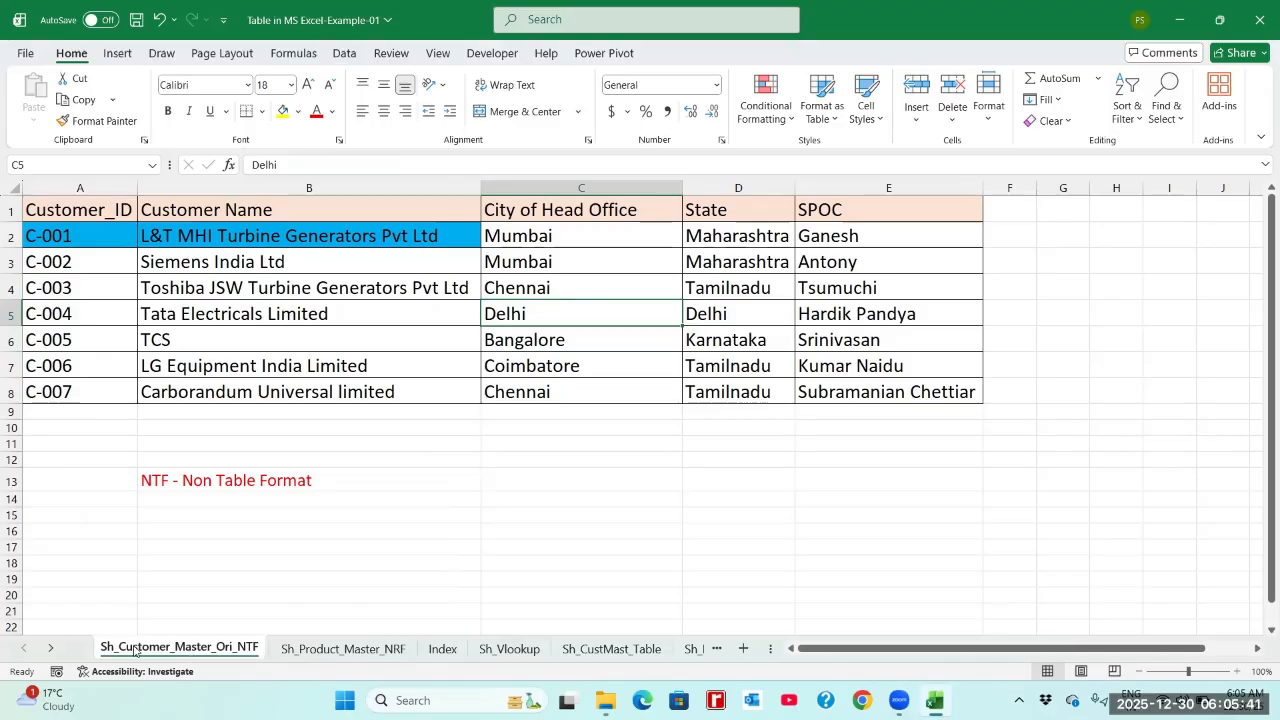
pyautogui.click(78, 242)
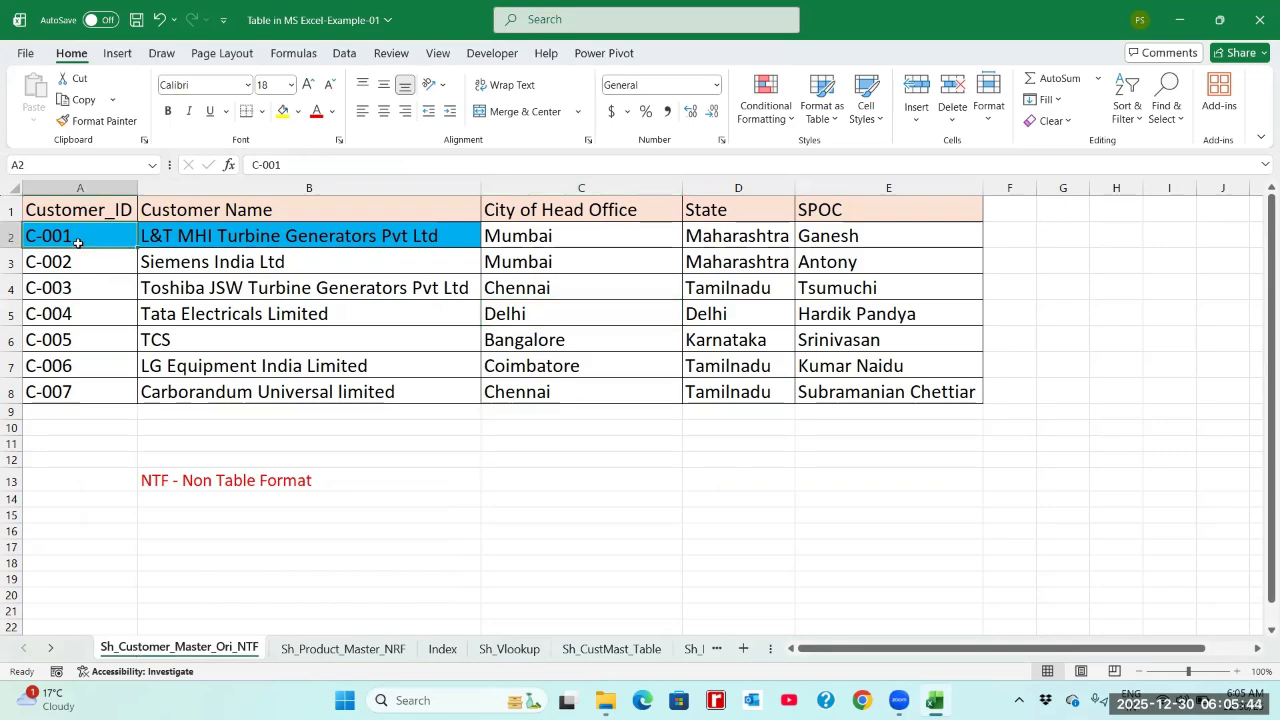
pyautogui.click(166, 242)
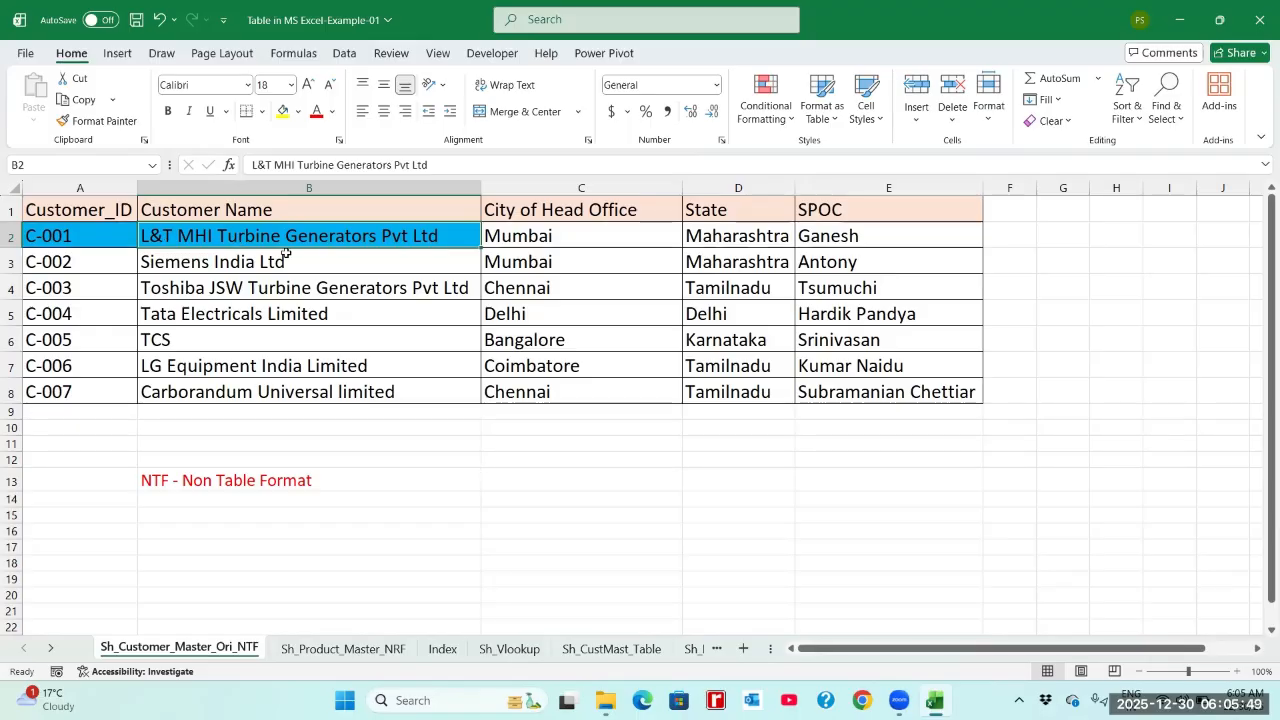
pyautogui.write('ABC C')
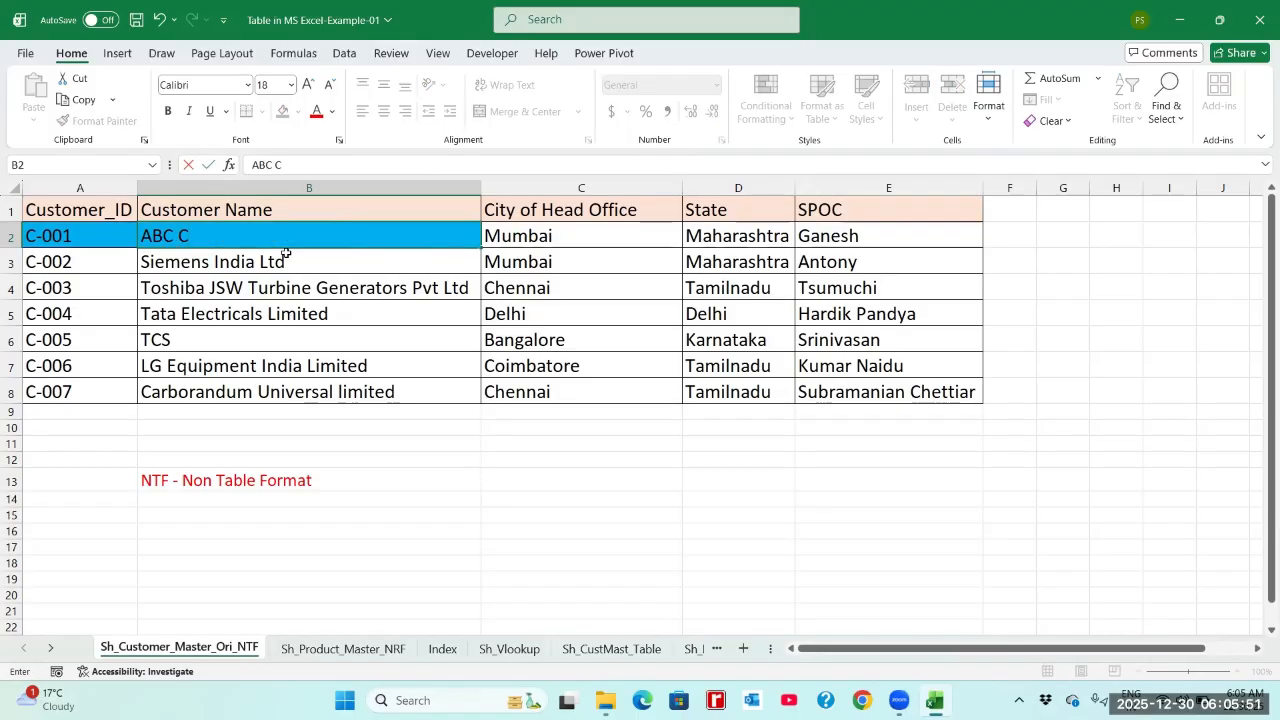
pyautogui.write('onsulta')
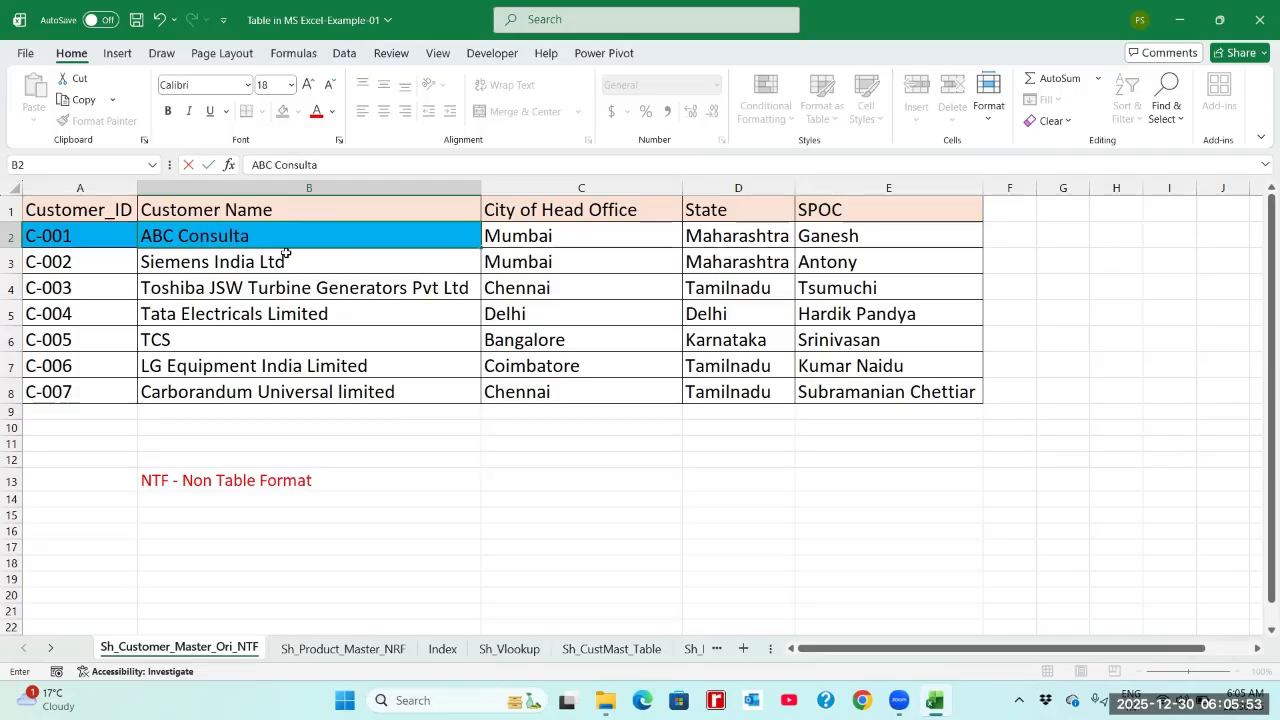
pyautogui.write('nts')
pyautogui.press('Return')
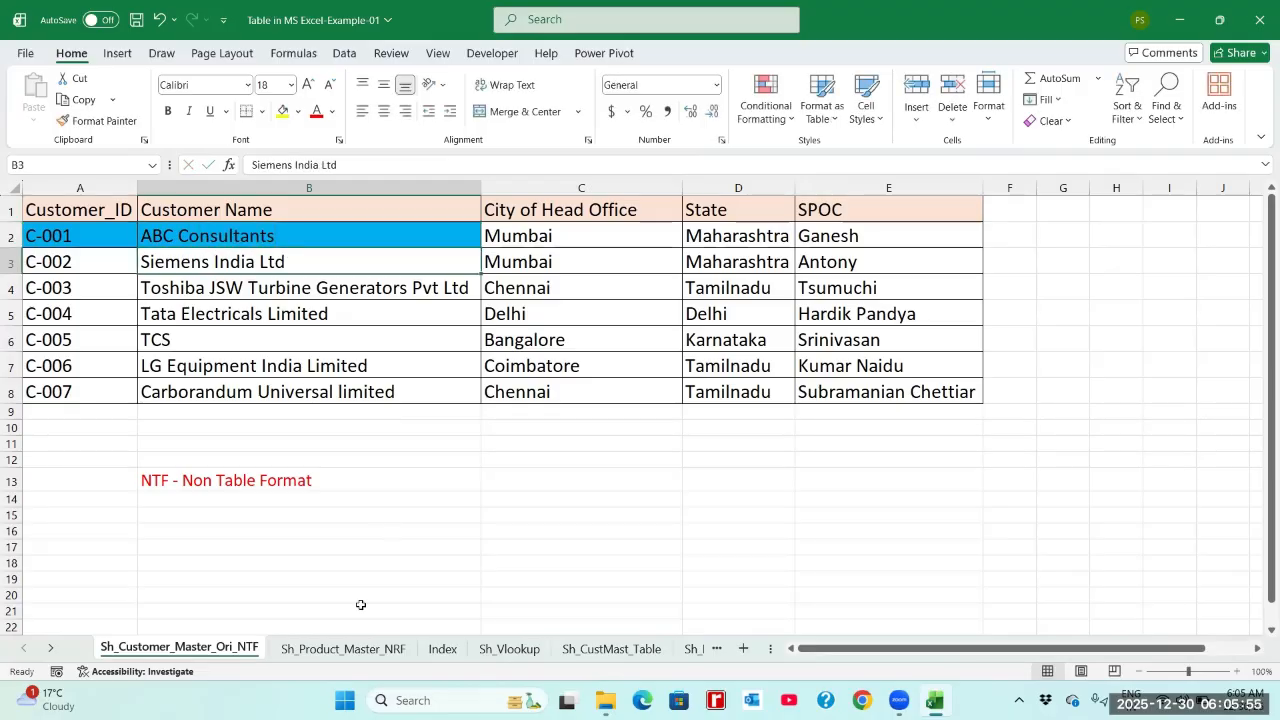
# - Check the C-001 lookup result on Sh_Vlookup and compare its formula text with the Sh_Customer_Master_Ori_NTF source sheet
pyautogui.click(505, 650)
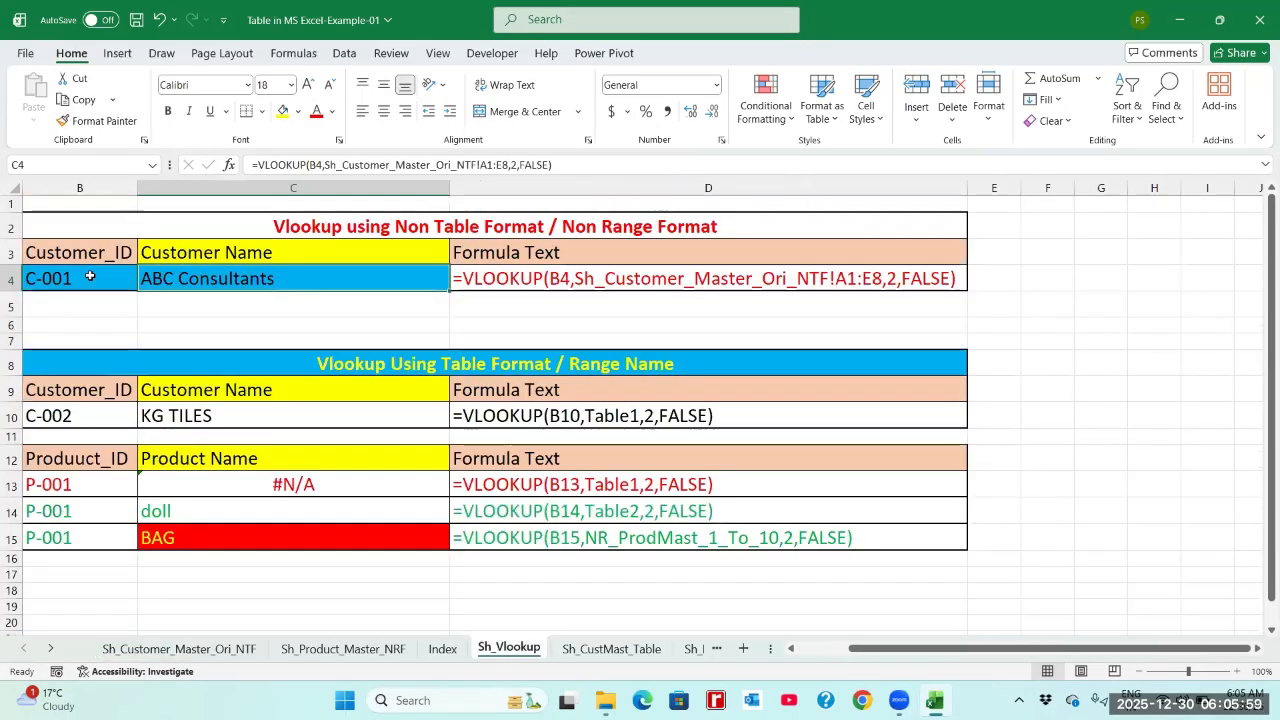
pyautogui.click(86, 276)
pyautogui.click(164, 278)
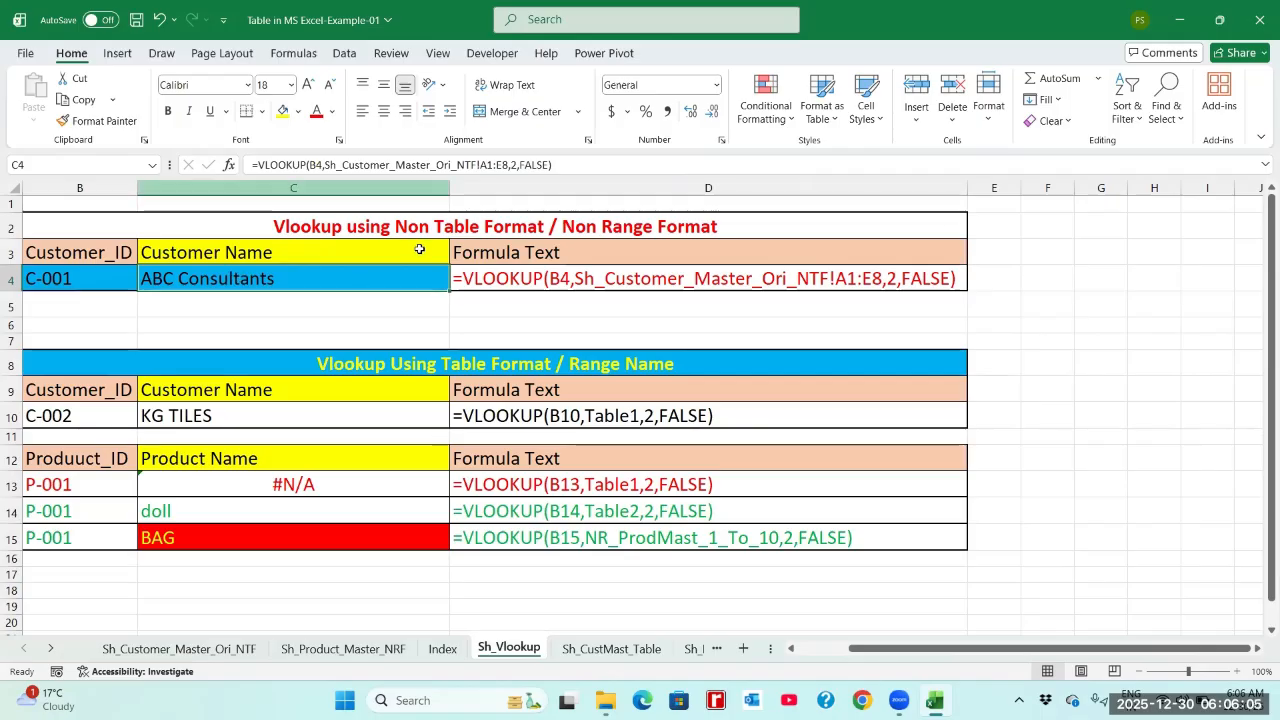
pyautogui.click(477, 254)
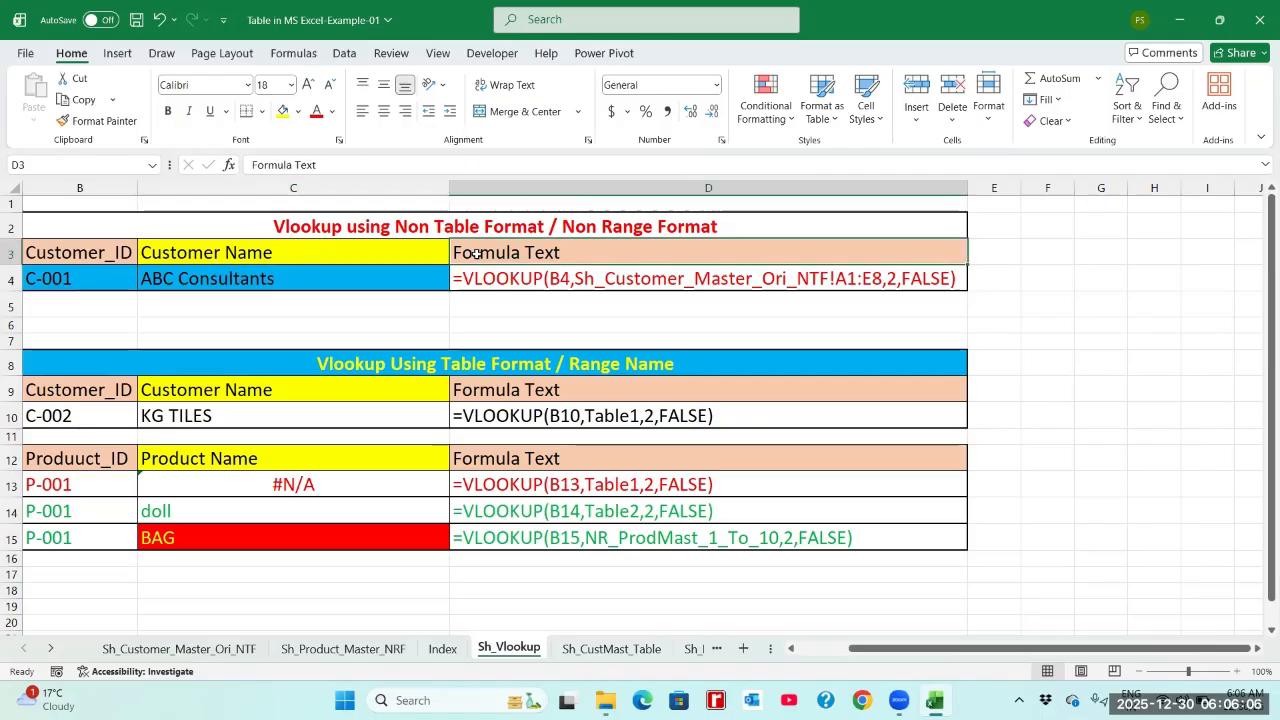
pyautogui.click(522, 278)
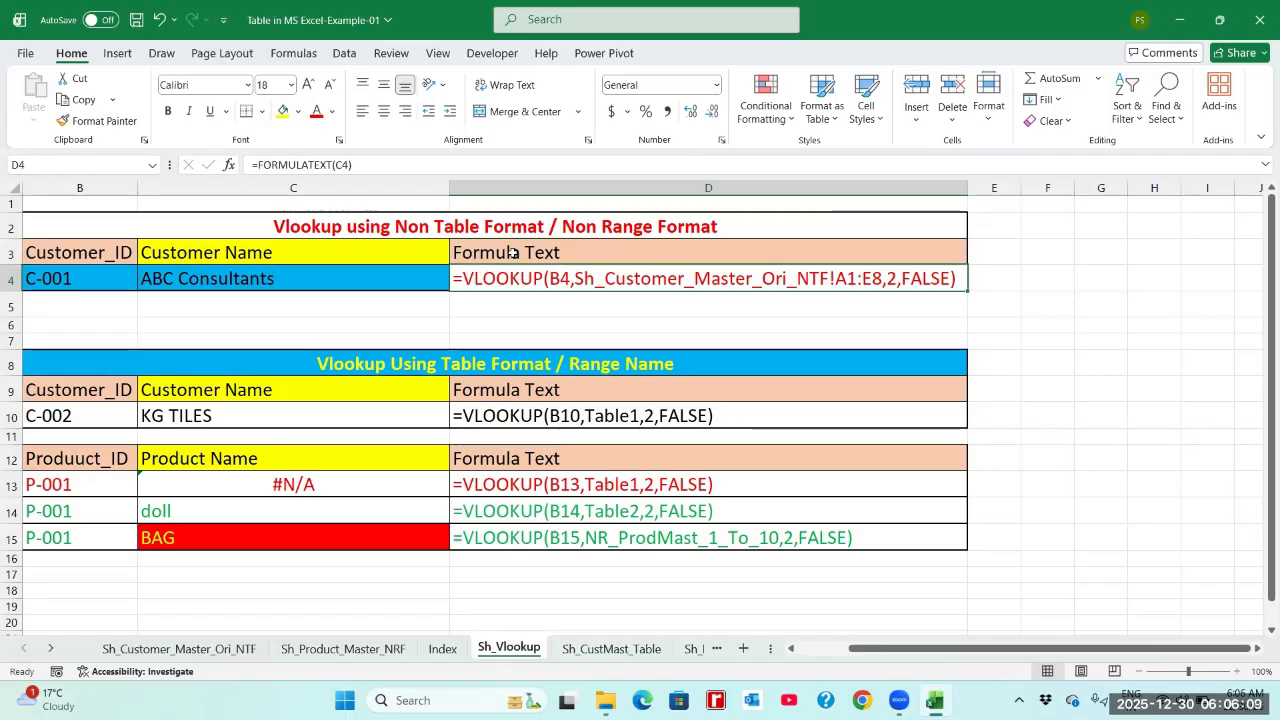
pyautogui.click(513, 253)
pyautogui.press('Down')
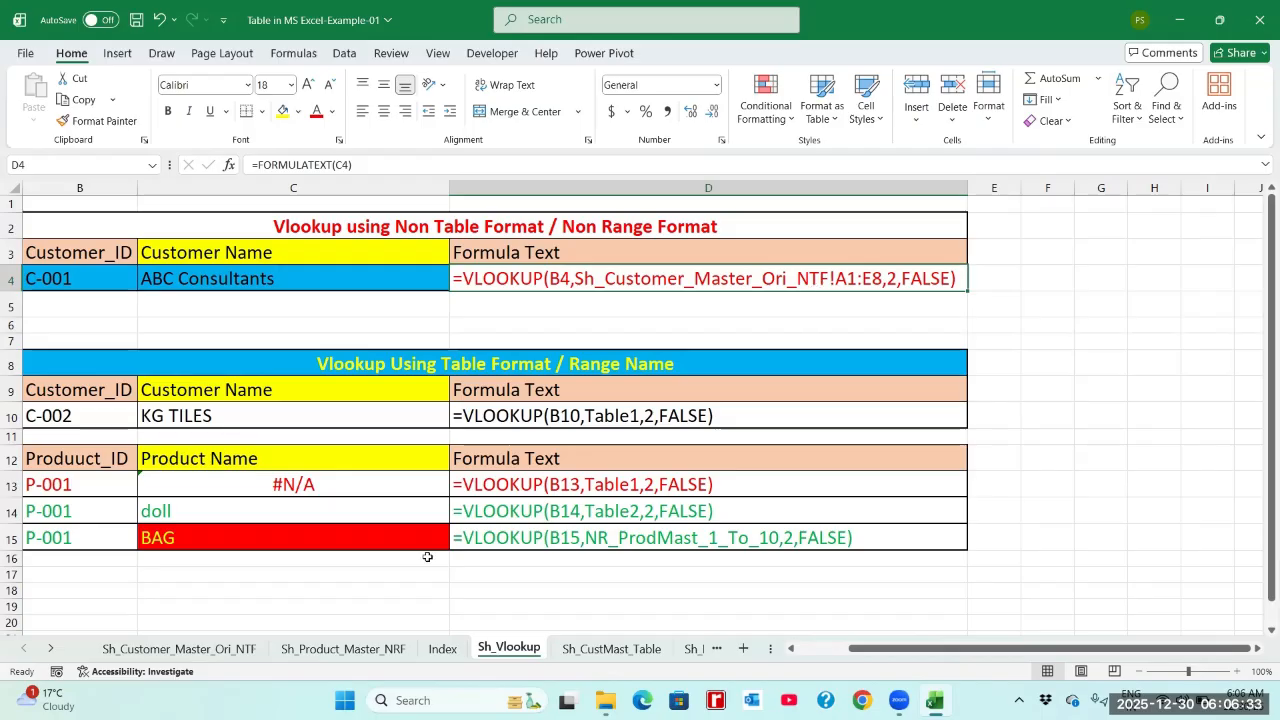
pyautogui.click(133, 650)
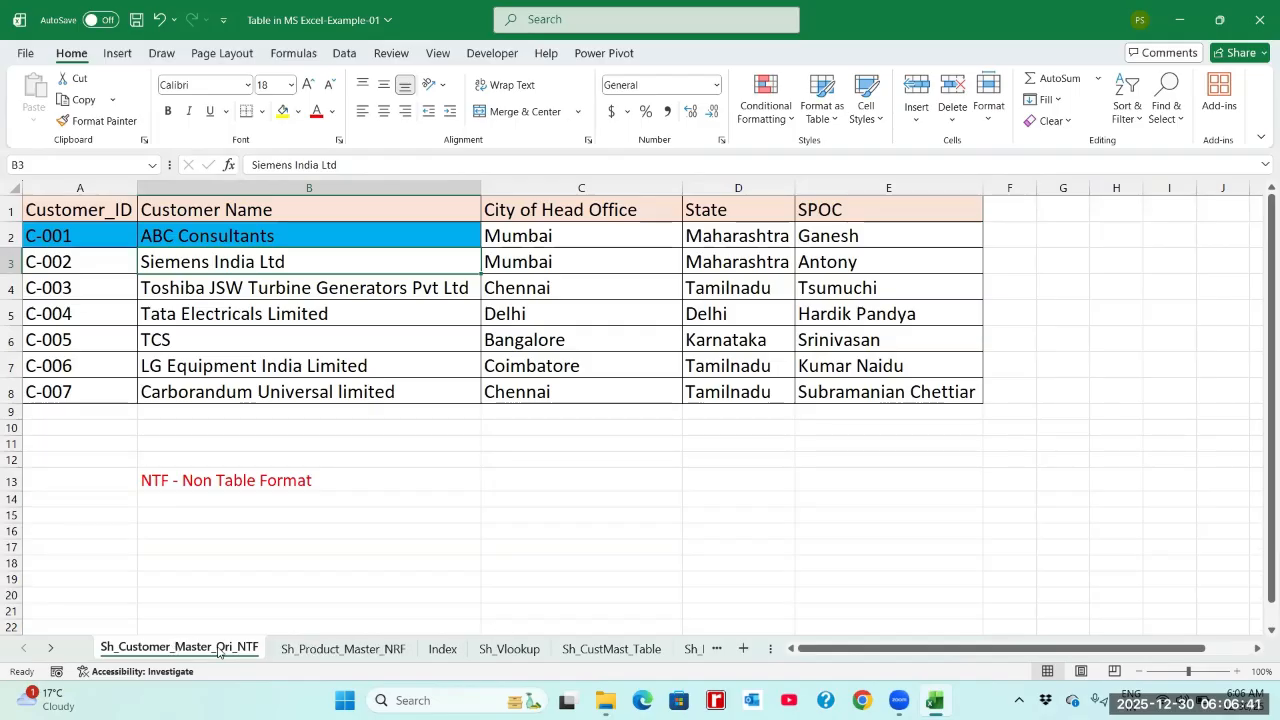
pyautogui.click(509, 649)
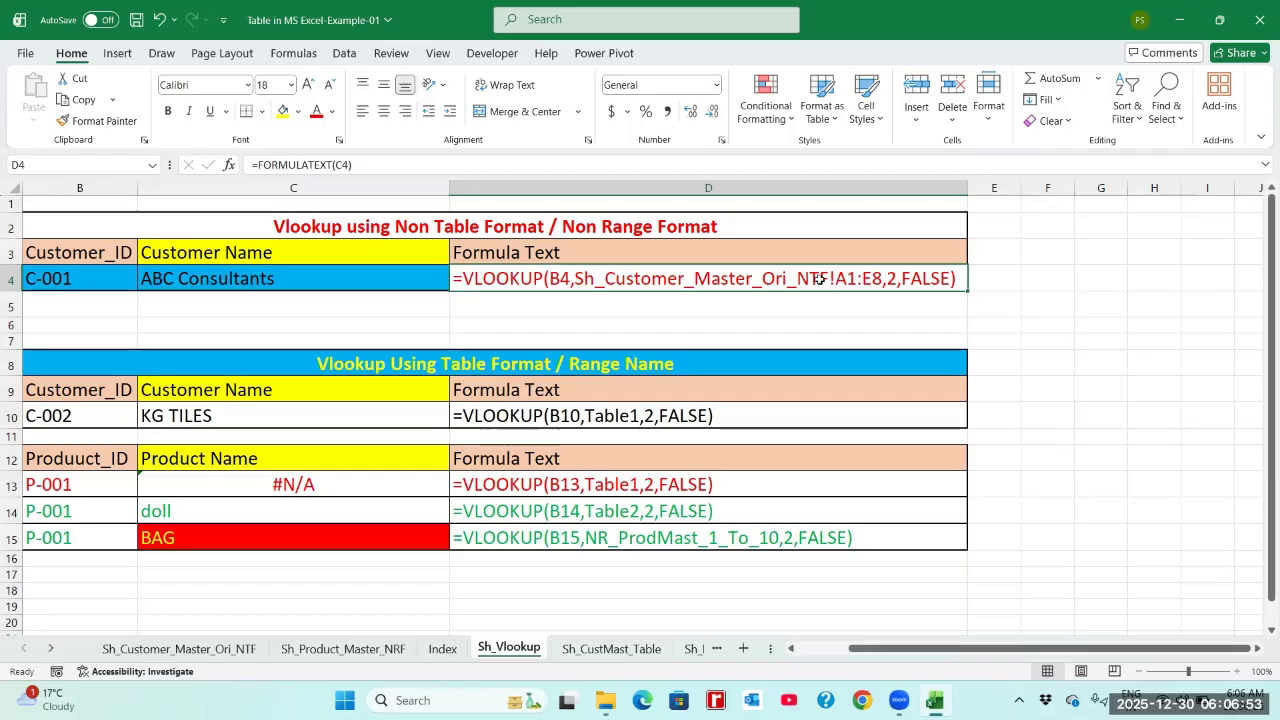
# - Compare the Table1-based VLOOKUP for C-002 in row 10 with the sheet-range VLOOKUP in row 4
pyautogui.click(636, 417)
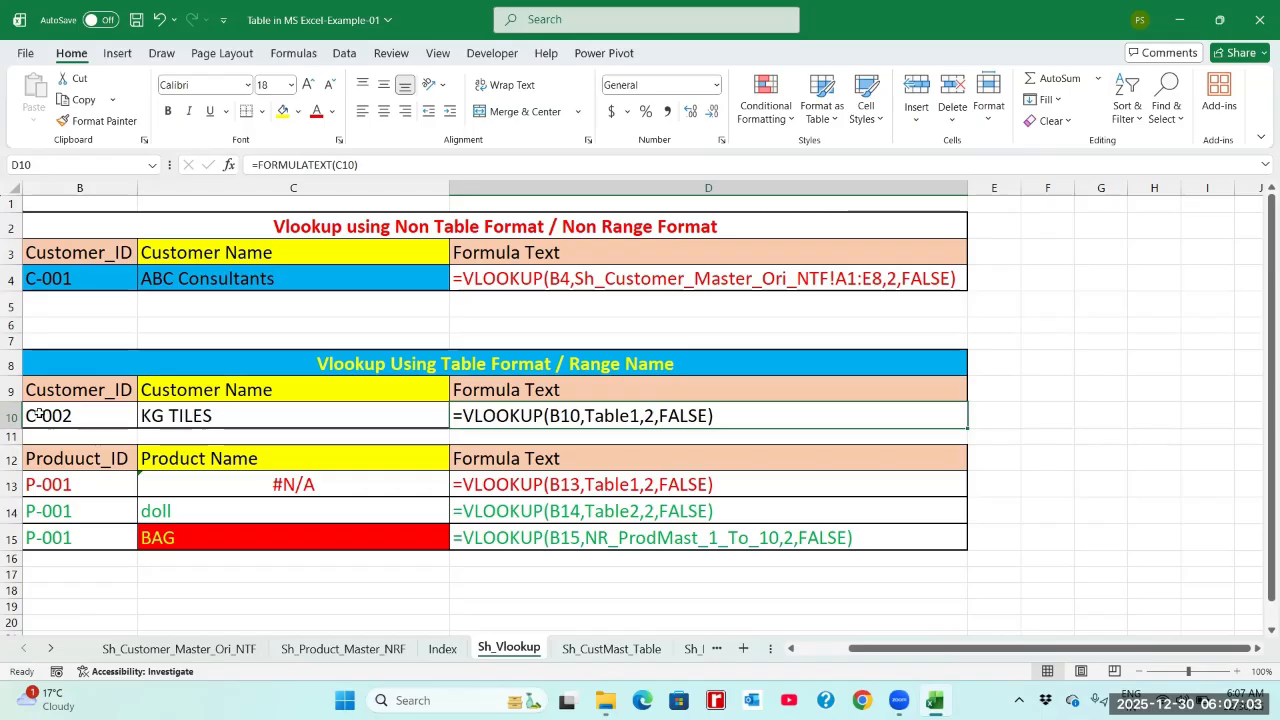
pyautogui.click(12, 416)
pyautogui.click(52, 419)
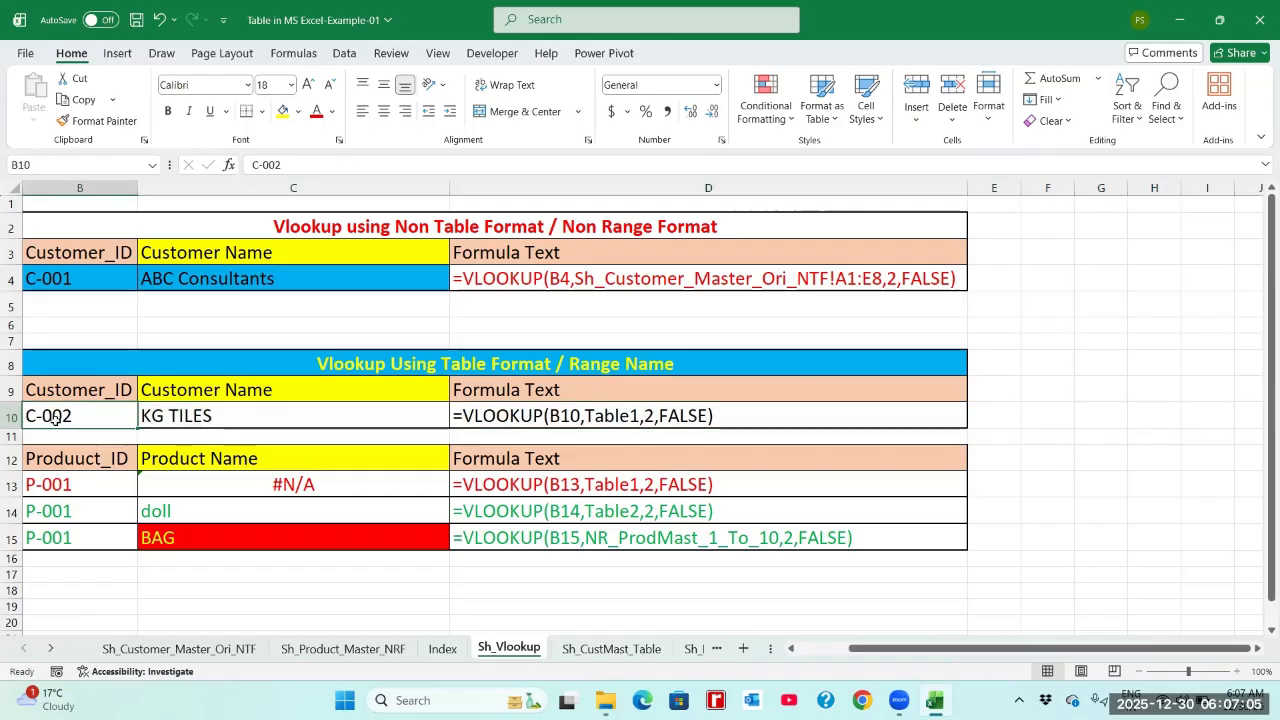
pyautogui.click(167, 421)
pyautogui.click(510, 415)
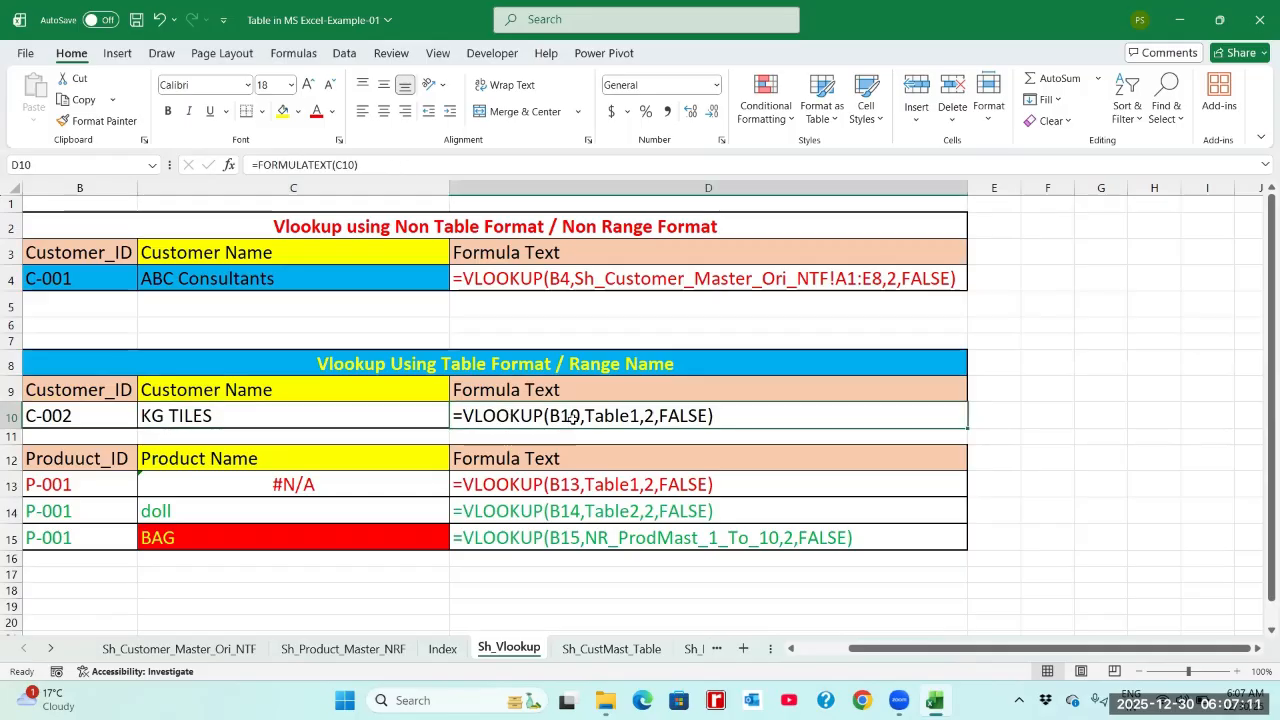
pyautogui.click(89, 417)
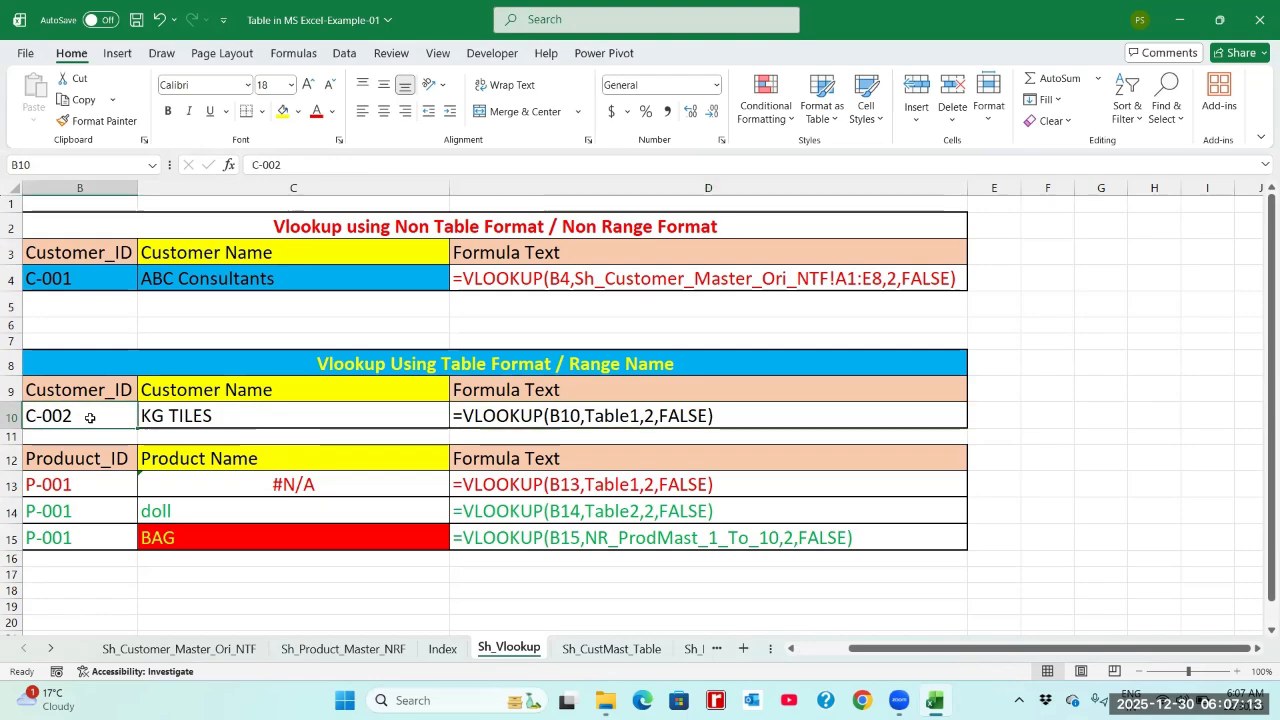
pyautogui.click(595, 416)
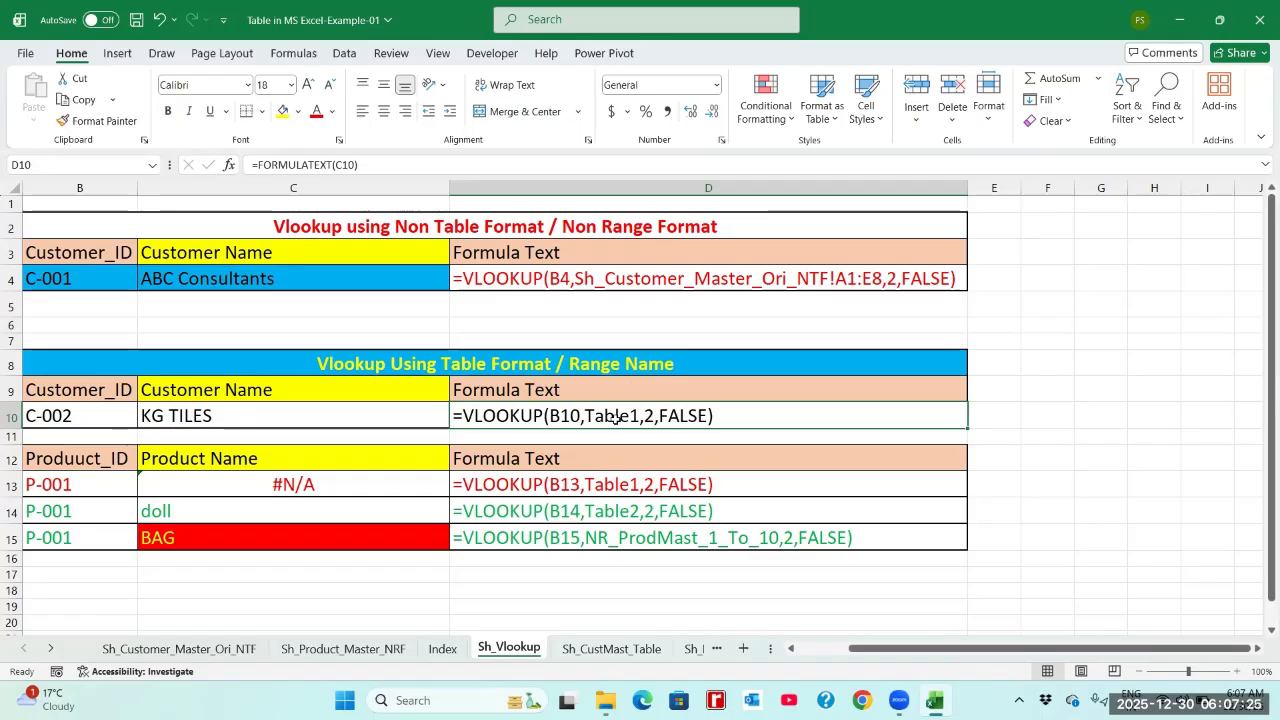
pyautogui.click(590, 283)
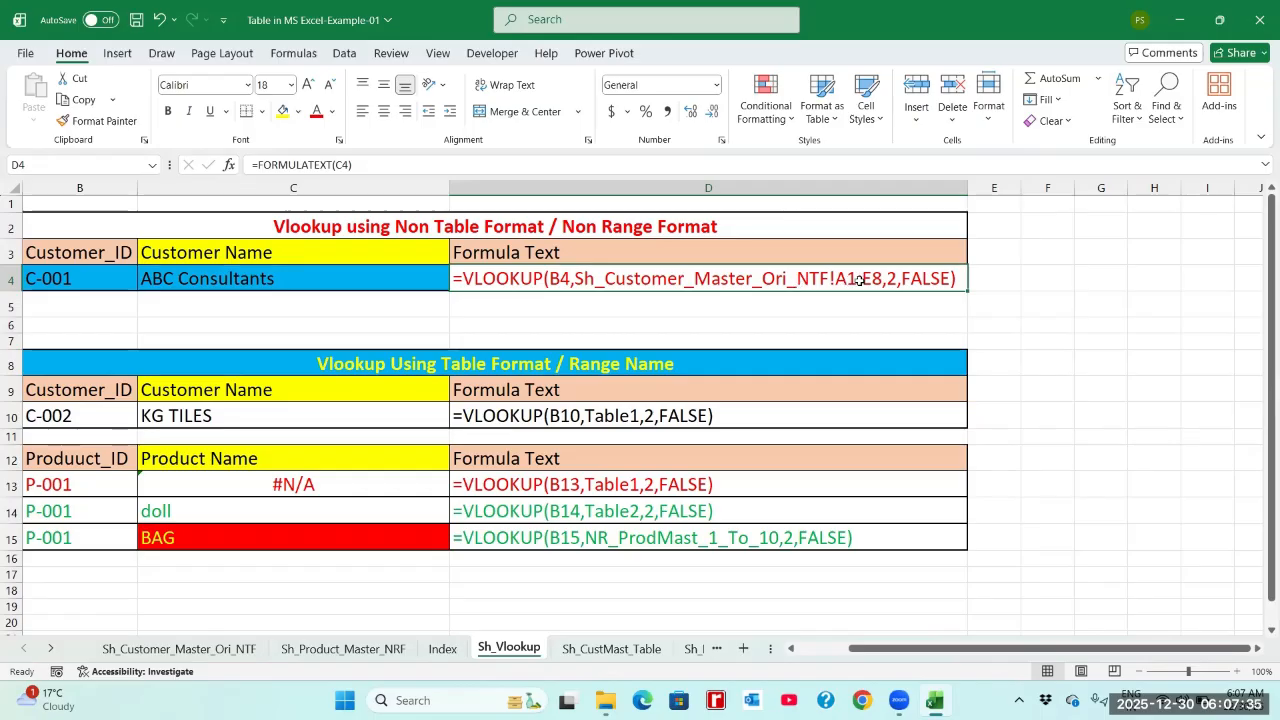
pyautogui.click(590, 416)
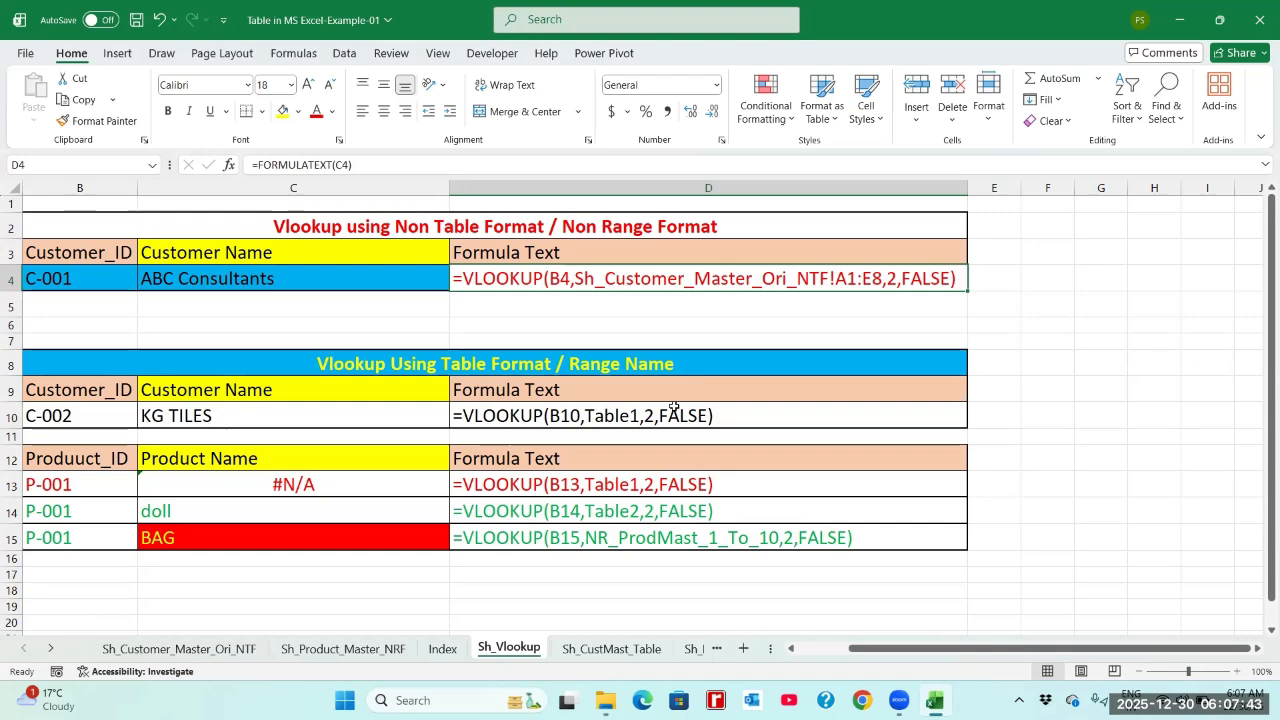
pyautogui.click(914, 280)
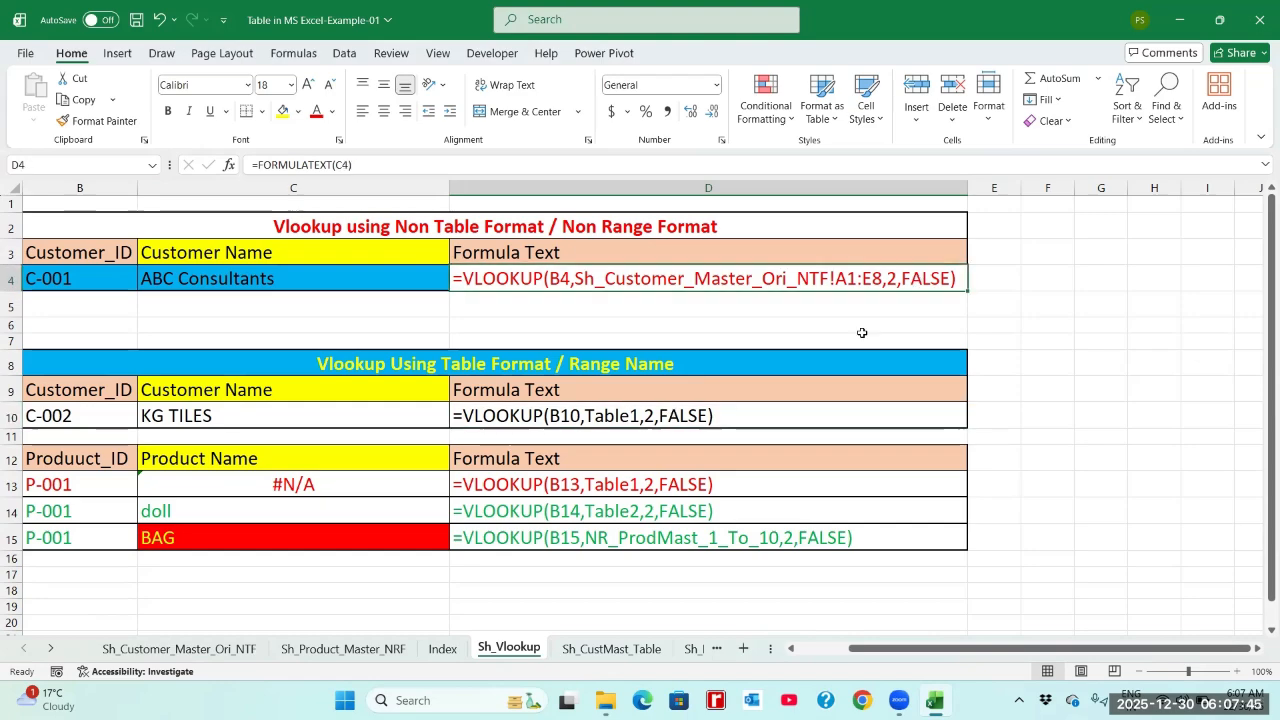
pyautogui.click(635, 416)
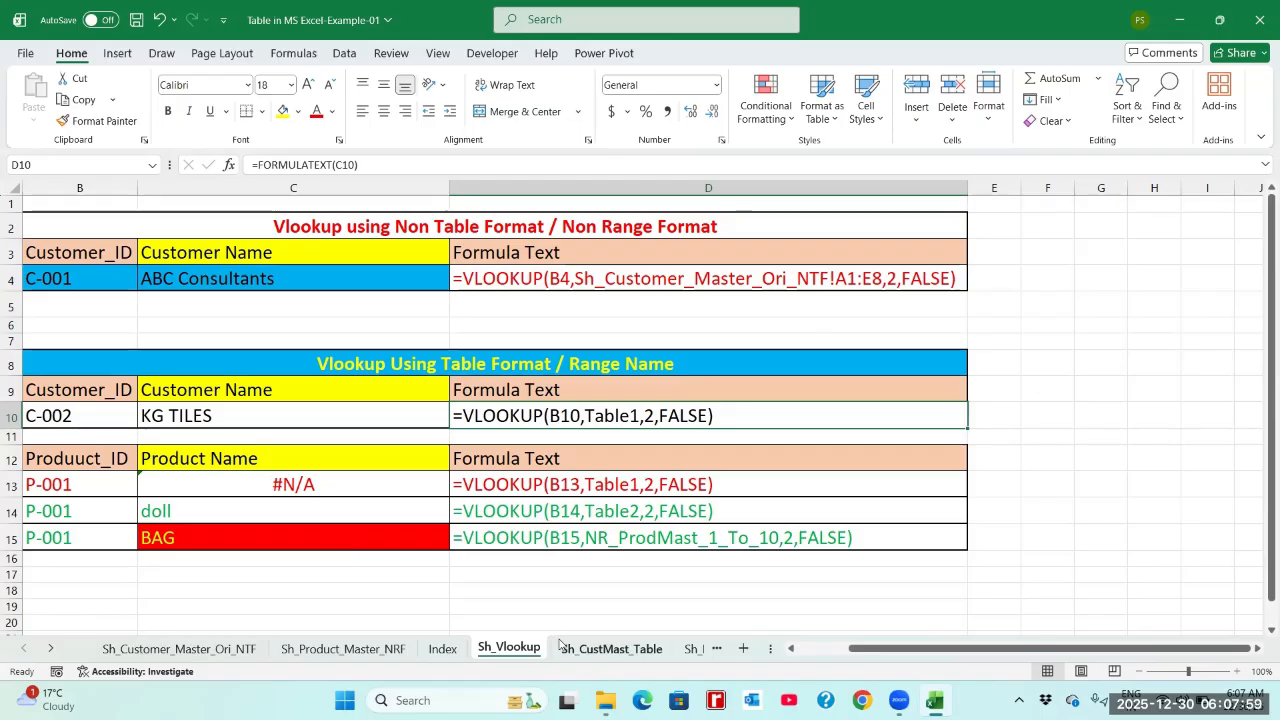
# - Highlight the non-table customer range A1:E8 on Sh_Customer_Master_Ori_NTF, and open the Sh_CustMast_Table sheet for comparison
pyautogui.click(178, 650)
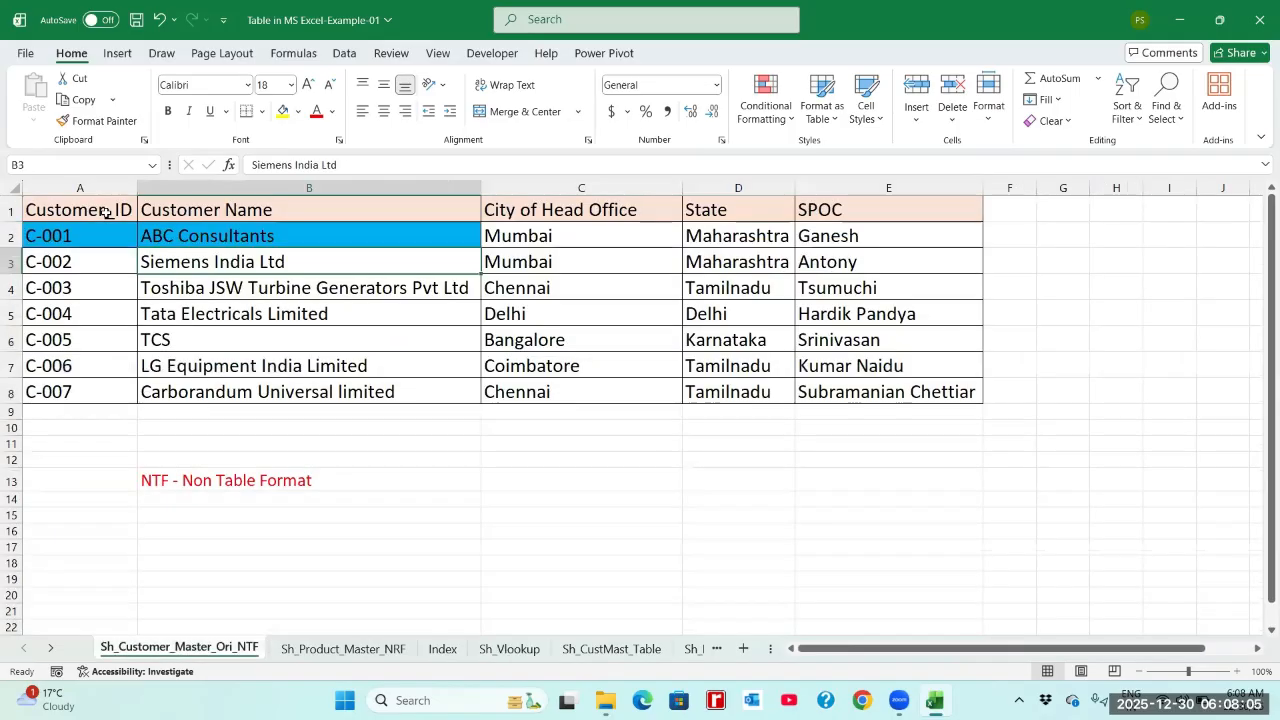
pyautogui.click(107, 212)
pyautogui.hotkey('shift', 'Right')
pyautogui.hotkey('shift', 'Right')
pyautogui.hotkey('shift', 'Right')
pyautogui.hotkey('shift', 'Right')
pyautogui.hotkey('shift', 'Down')
pyautogui.hotkey('shift', 'Down')
pyautogui.hotkey('shift', 'Down')
pyautogui.hotkey('shift', 'Down')
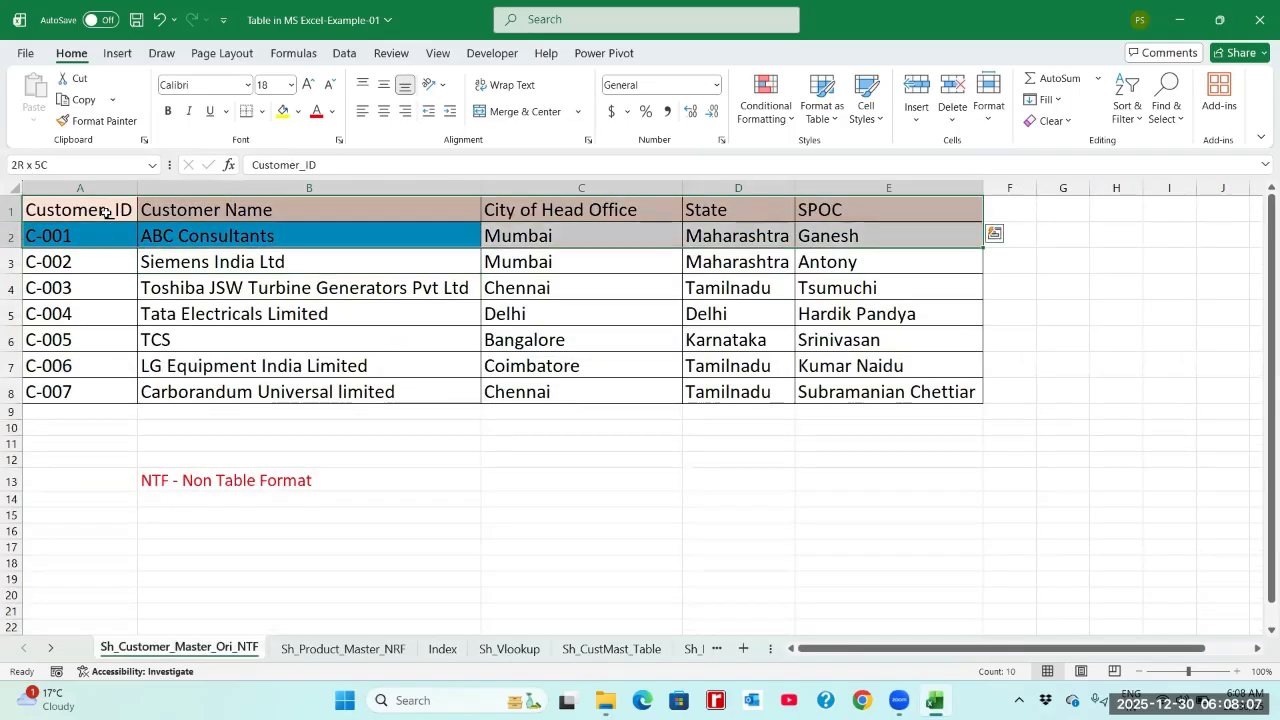
pyautogui.hotkey('shift', 'Down')
pyautogui.hotkey('shift', 'Down')
pyautogui.hotkey('shift', 'Down')
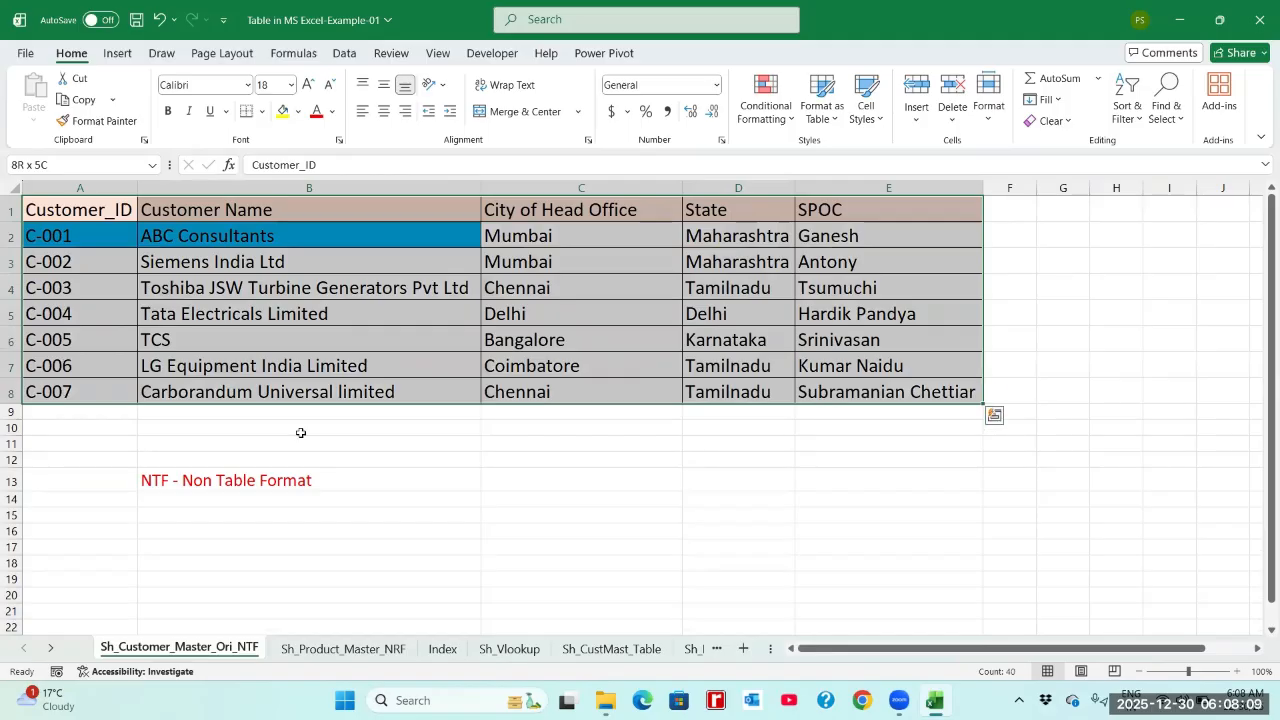
pyautogui.click(611, 649)
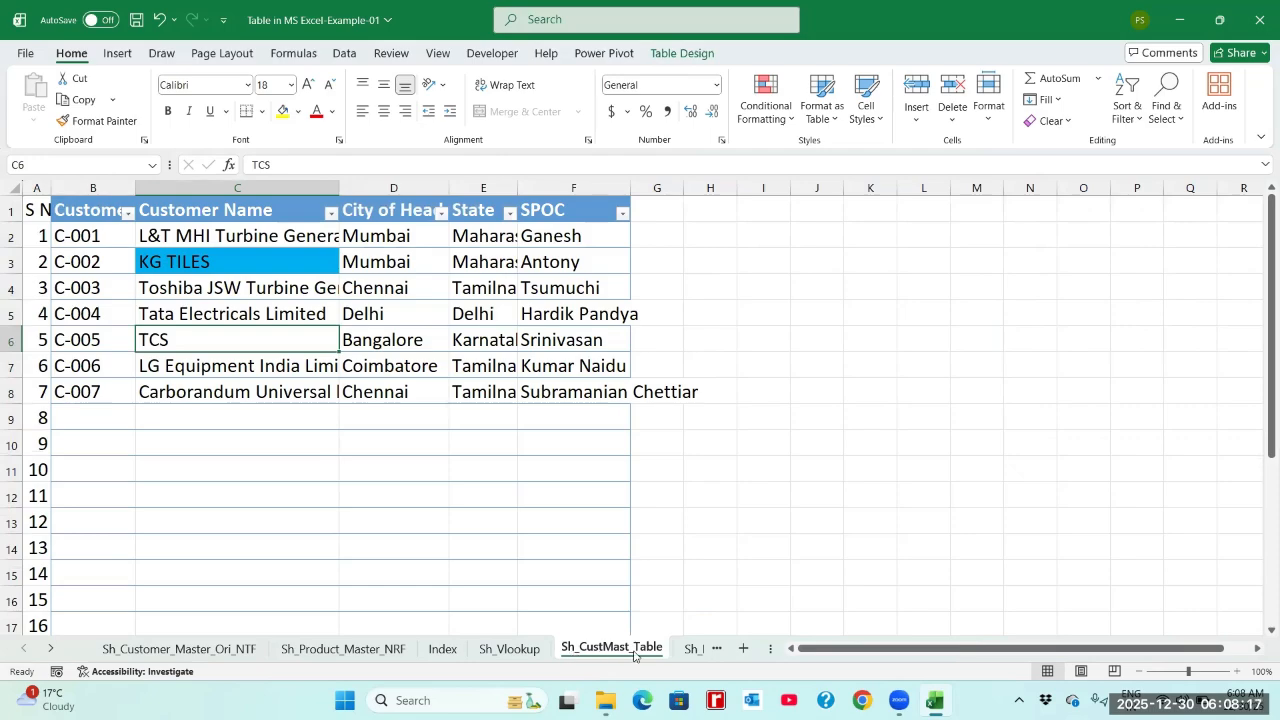
# - Highlight the range A1:F5 on Sh_CustMast_Table, including the S No column and header row, and return to a single cell
pyautogui.click(266, 209)
pyautogui.hotkey('ctrl', 'Home')
pyautogui.hotkey('shift', 'Right')
pyautogui.hotkey('shift', 'Right')
pyautogui.hotkey('shift', 'Right')
pyautogui.hotkey('shift', 'Right')
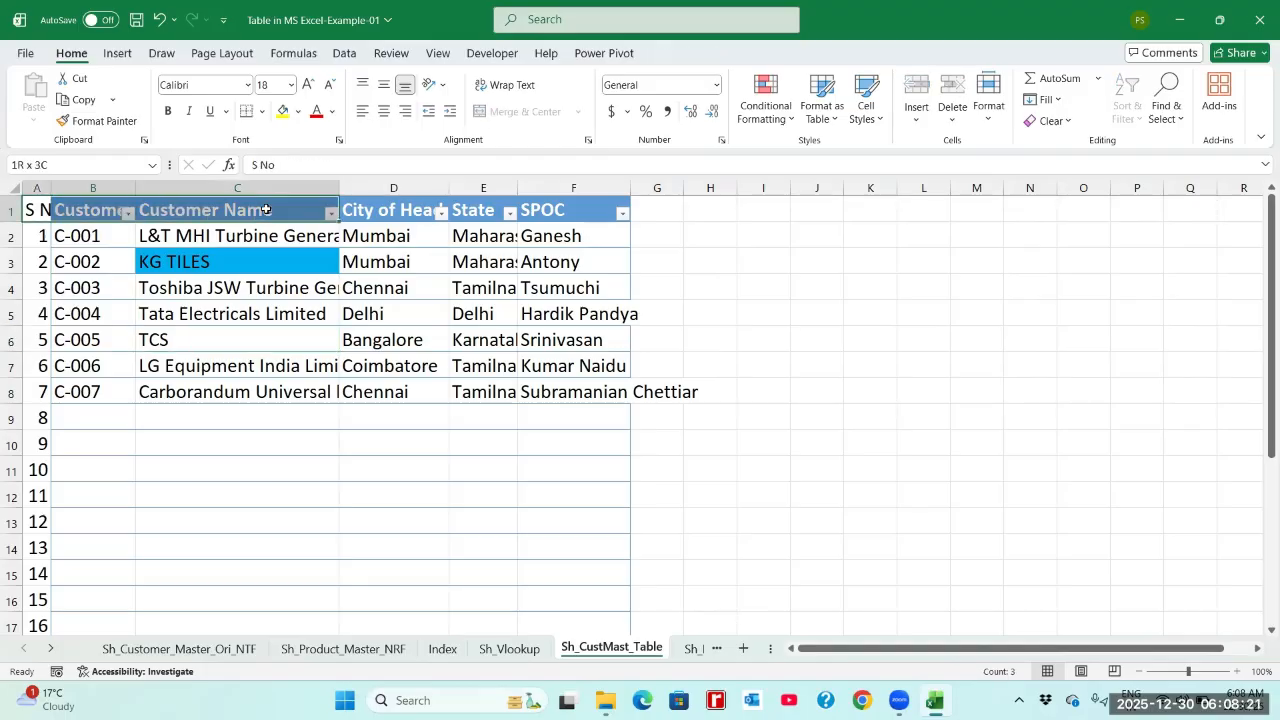
pyautogui.hotkey('shift', 'Right')
pyautogui.hotkey('shift', 'Down')
pyautogui.hotkey('shift', 'Down')
pyautogui.hotkey('shift', 'Down')
pyautogui.hotkey('shift', 'Down')
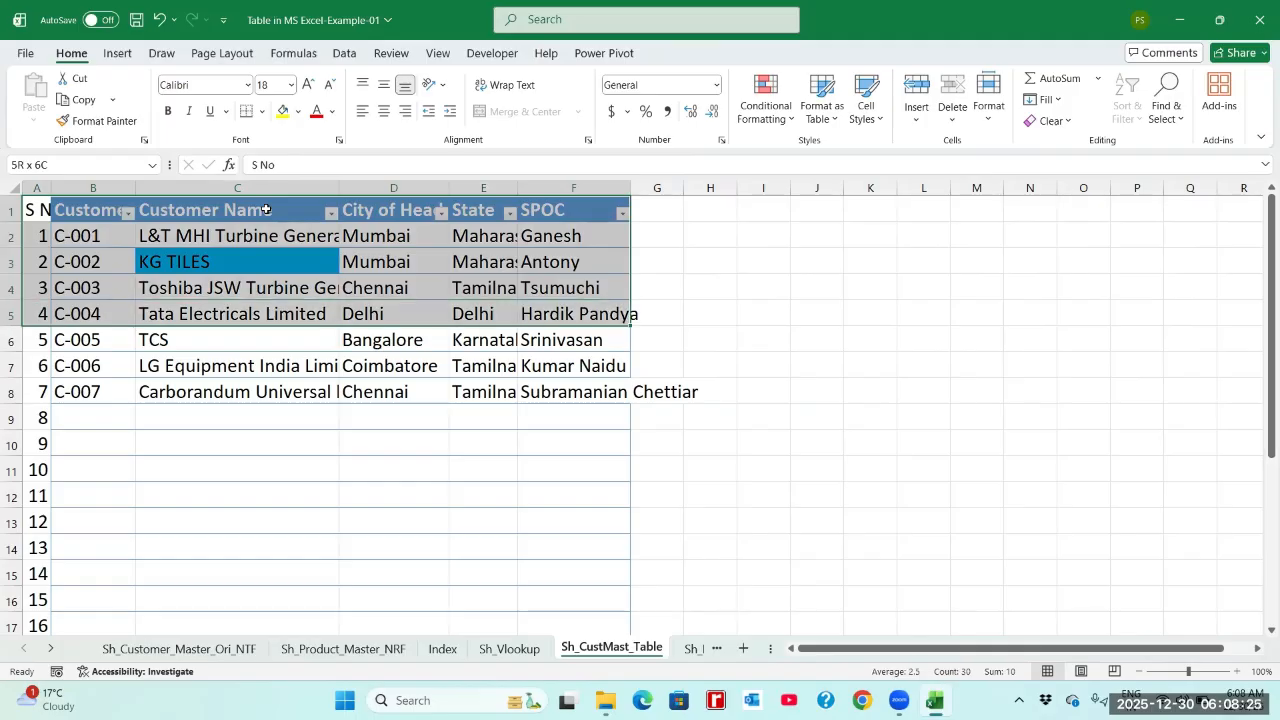
pyautogui.press('Down')
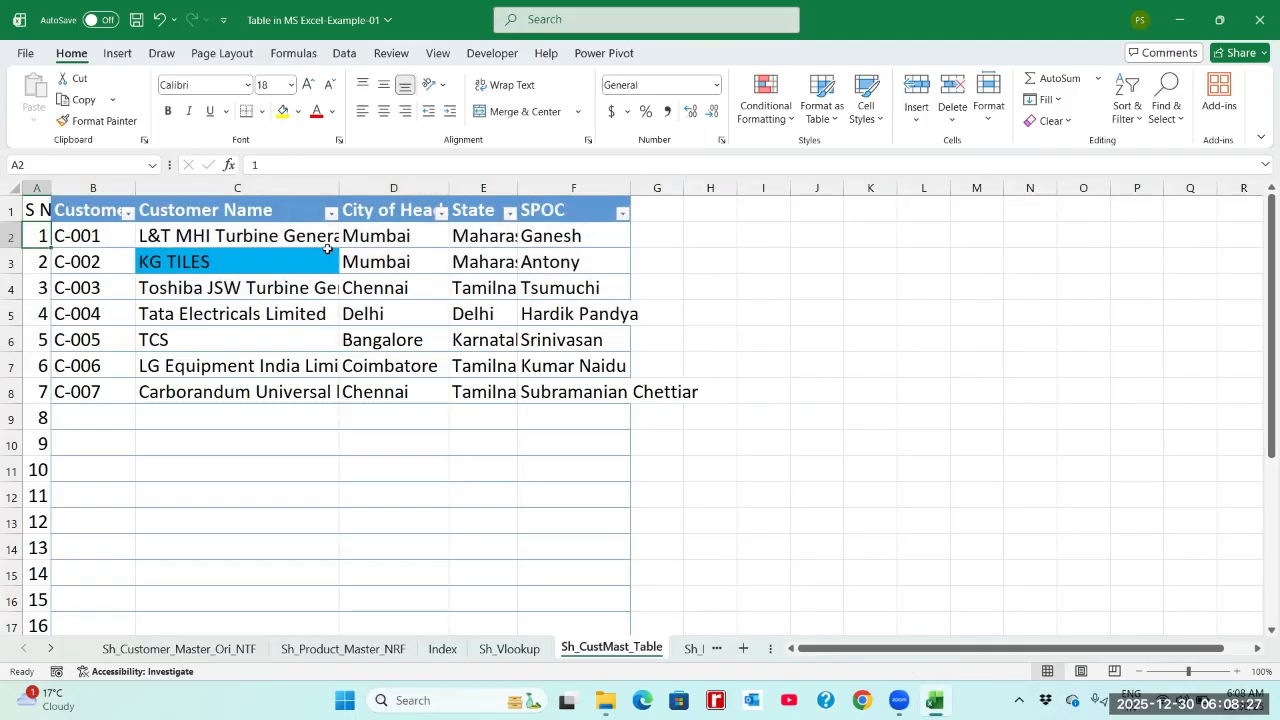
# - Check the table name and design properties of the customer table from cells in its first data row
pyautogui.click(330, 240)
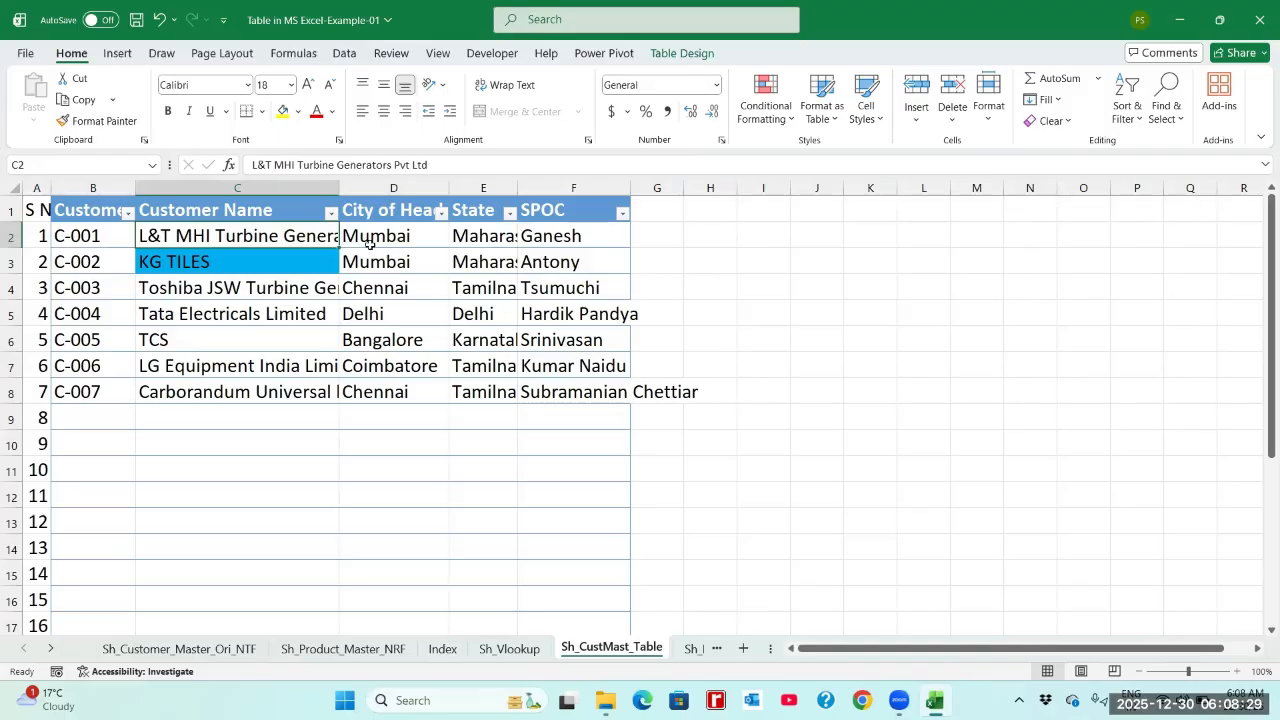
pyautogui.click(372, 242)
pyautogui.click(481, 238)
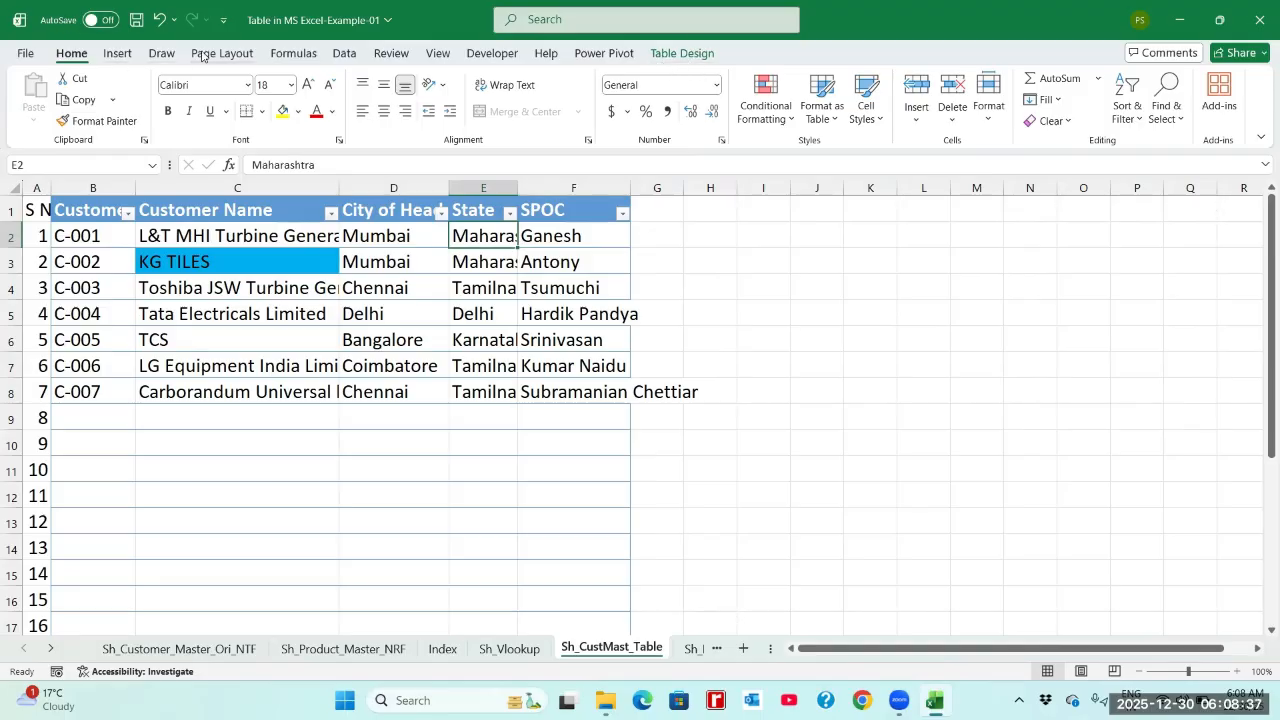
pyautogui.click(293, 54)
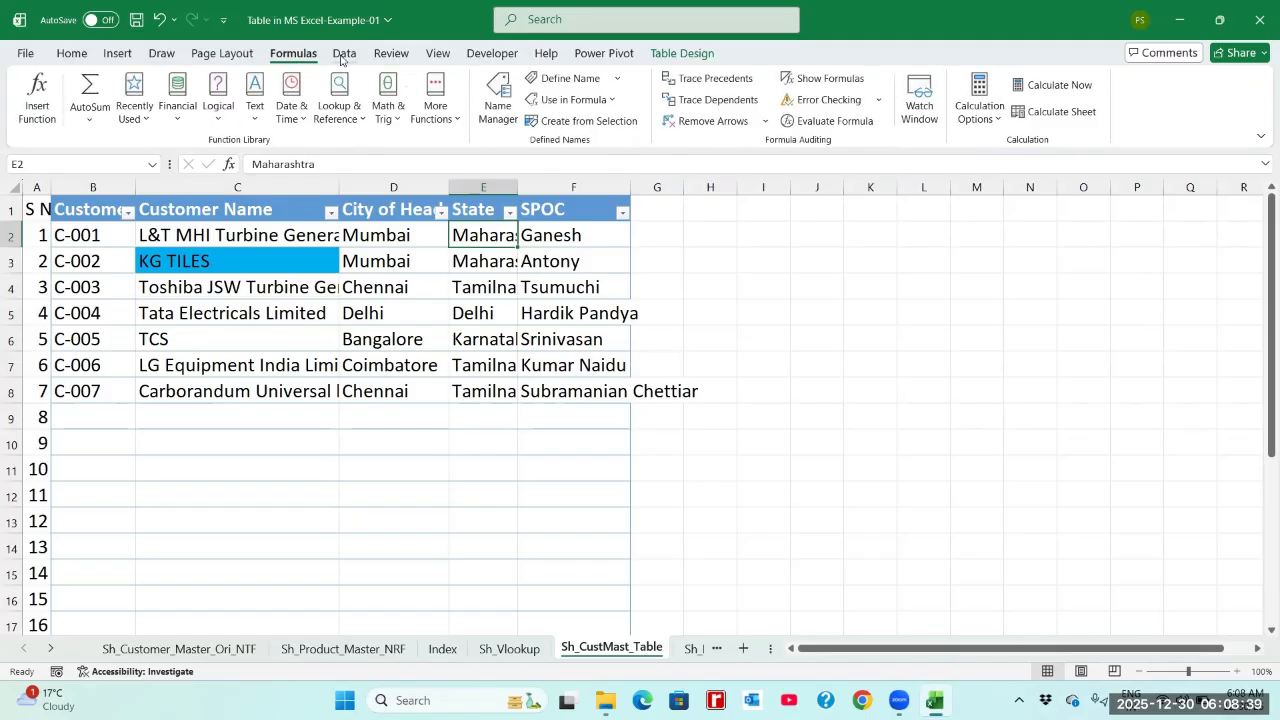
pyautogui.click(343, 55)
pyautogui.click(660, 56)
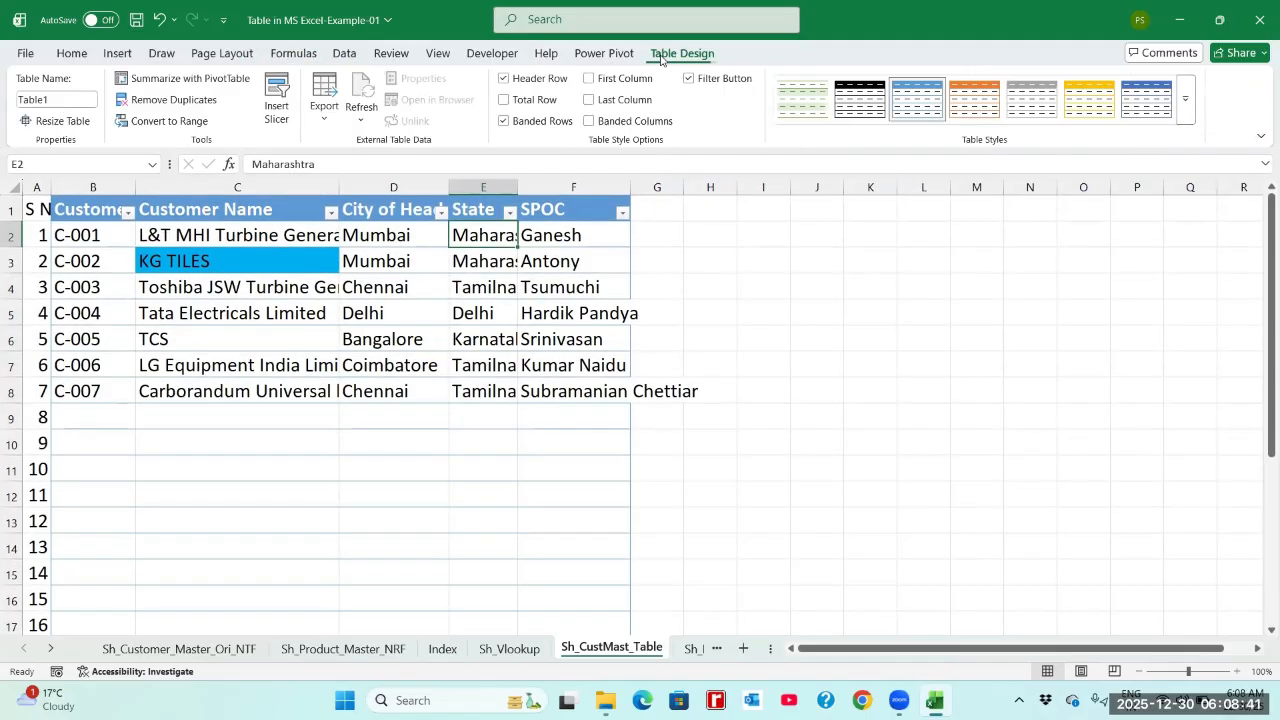
pyautogui.click(98, 240)
pyautogui.click(160, 236)
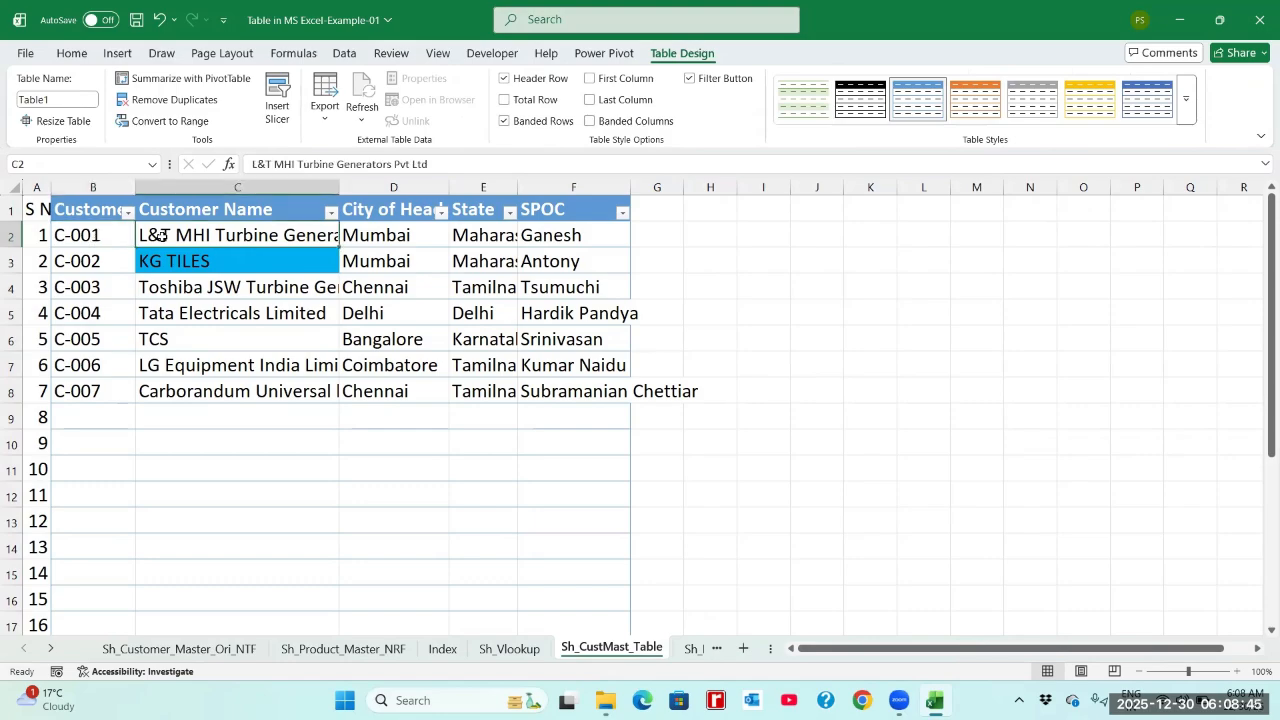
pyautogui.click(104, 235)
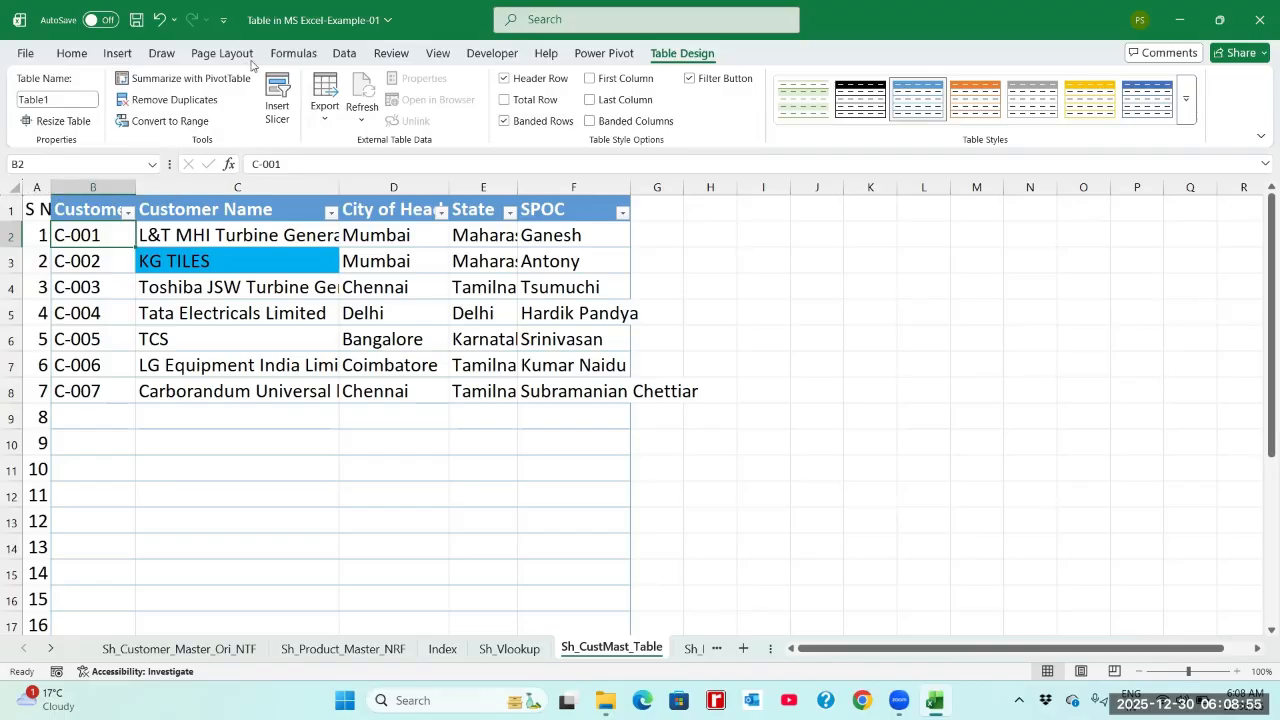
# - Open Name Manager and compare the references of the NR_ProdMast named range, Table1 and Table2
pyautogui.click(292, 54)
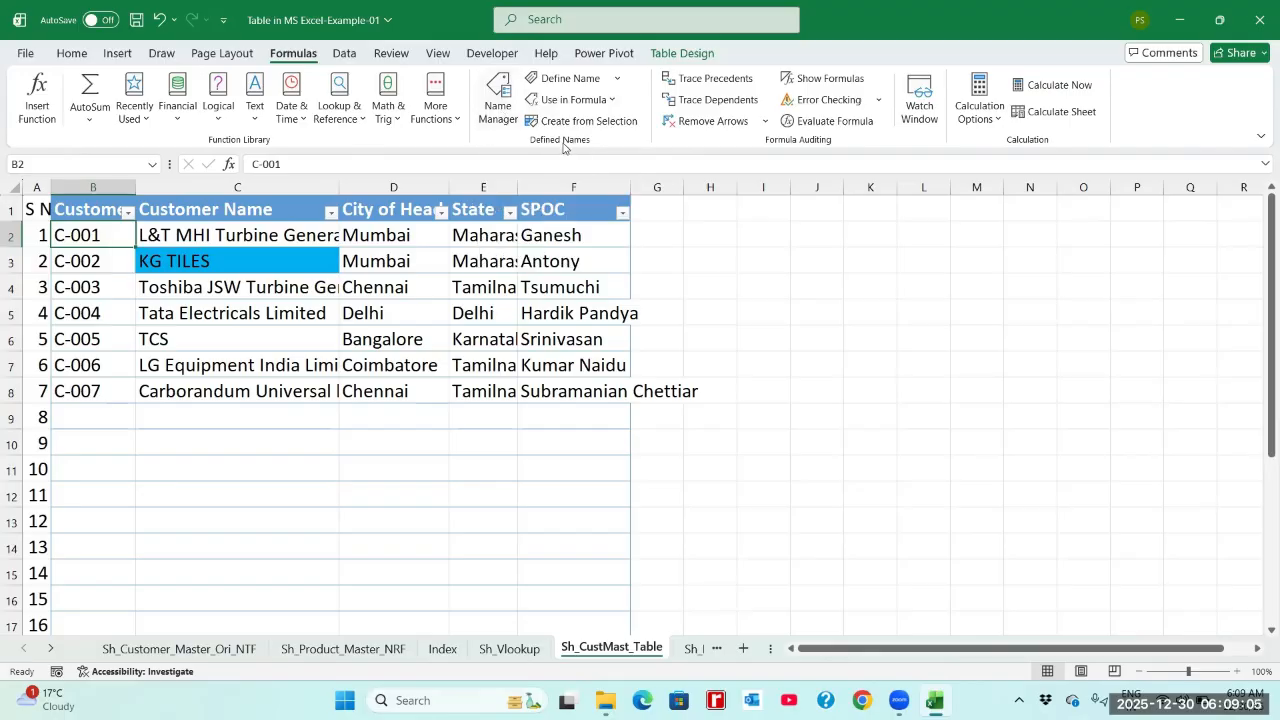
pyautogui.click(500, 108)
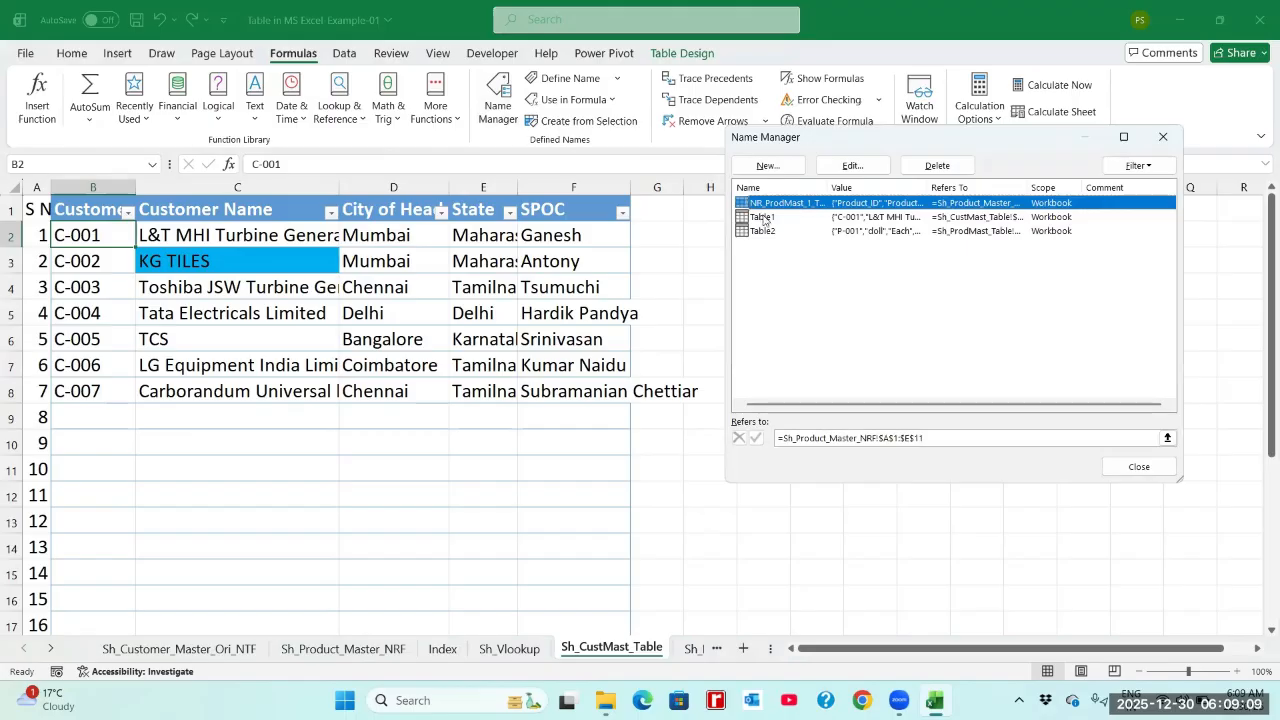
pyautogui.click(767, 218)
pyautogui.click(769, 232)
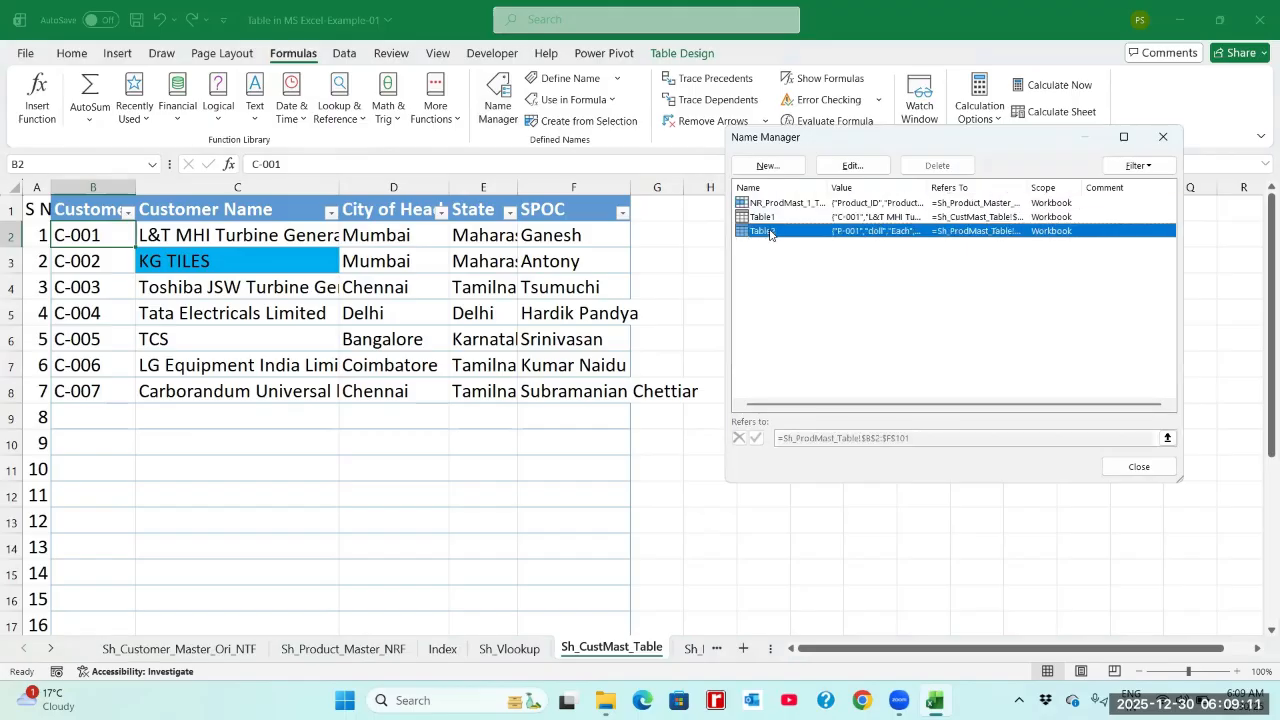
pyautogui.click(759, 205)
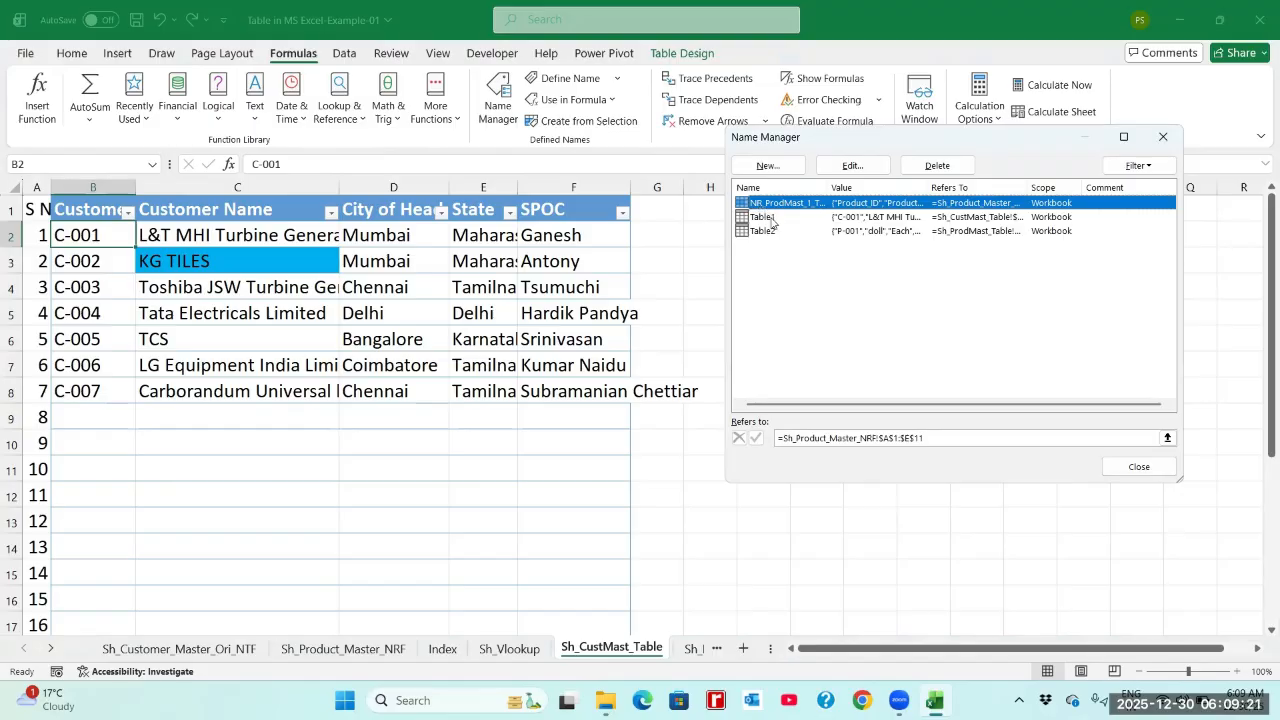
pyautogui.click(773, 218)
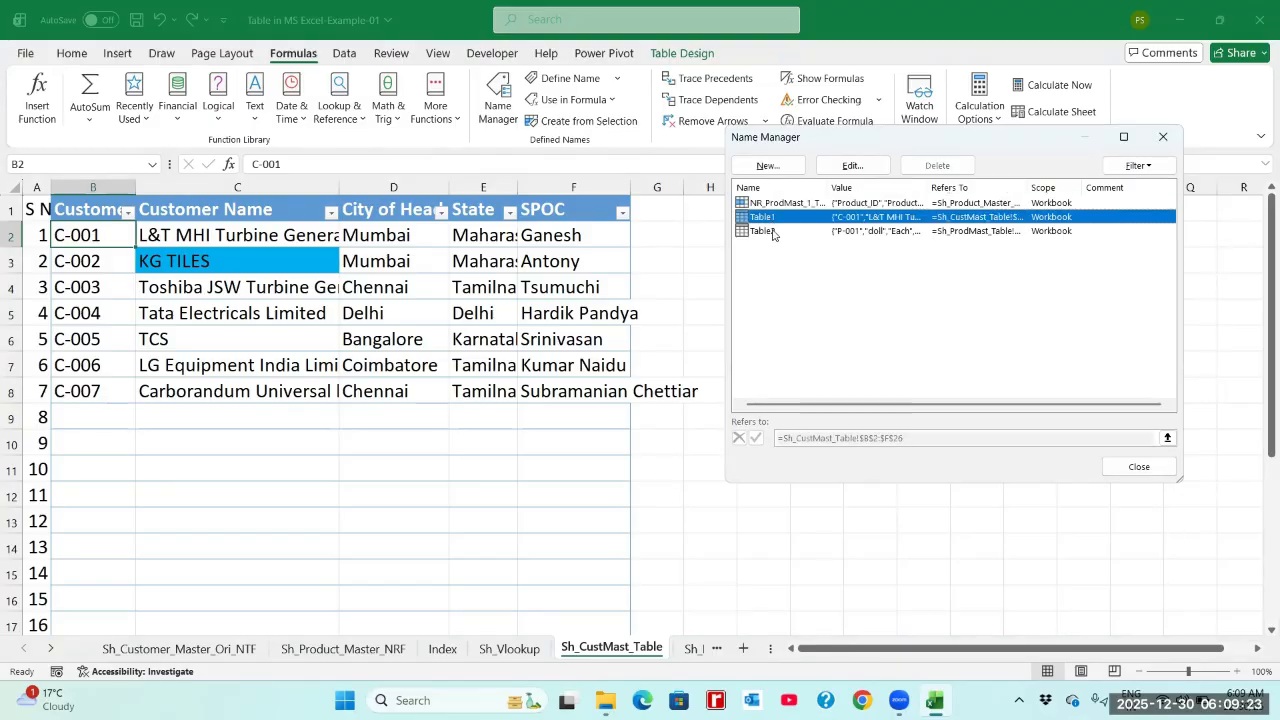
pyautogui.click(775, 232)
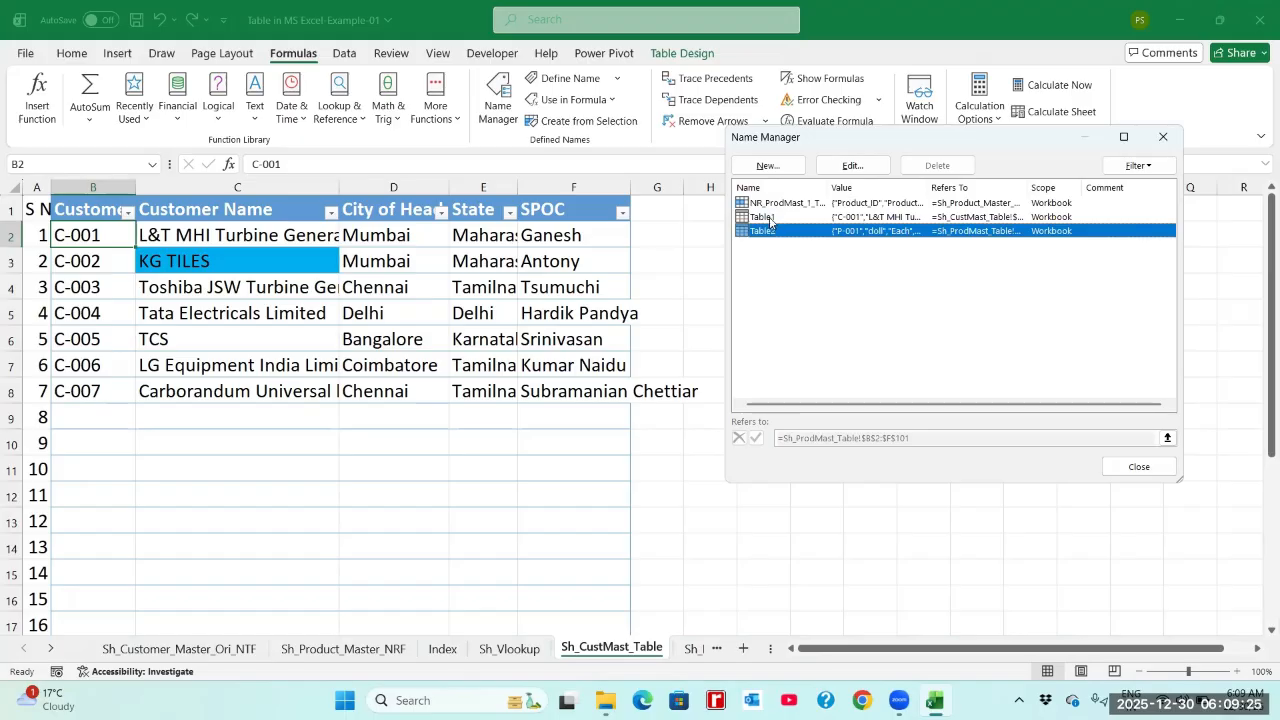
pyautogui.click(770, 218)
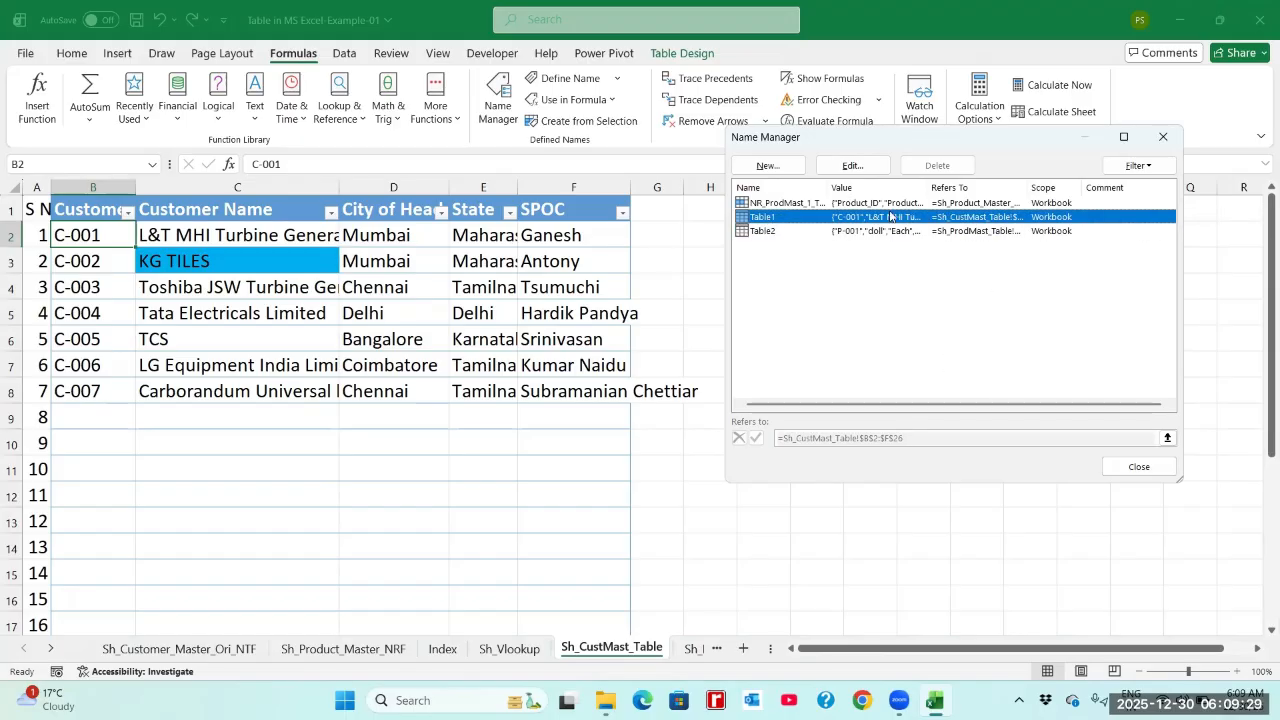
# - Open the Table1 name definition, capture a screenshot of its Edit Name dialog, and close the dialogs
pyautogui.doubleClick(795, 218)
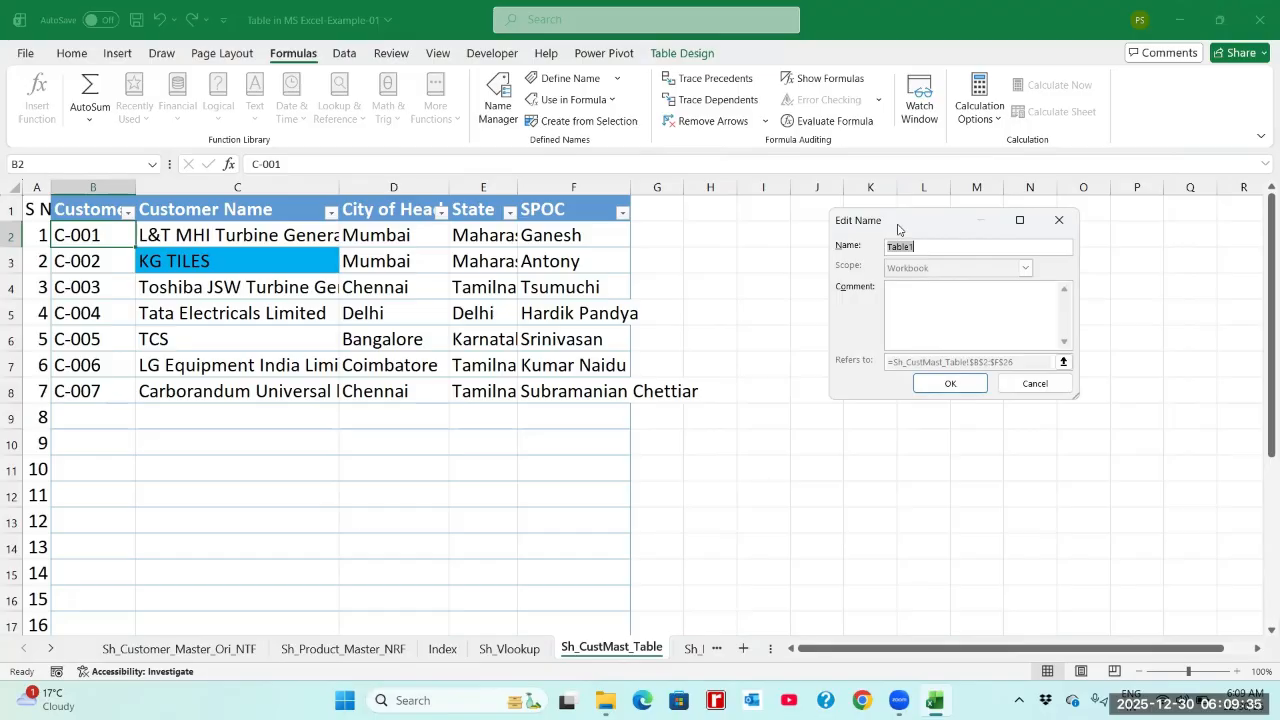
pyautogui.moveTo(898, 229); pyautogui.dragTo(831, 204)
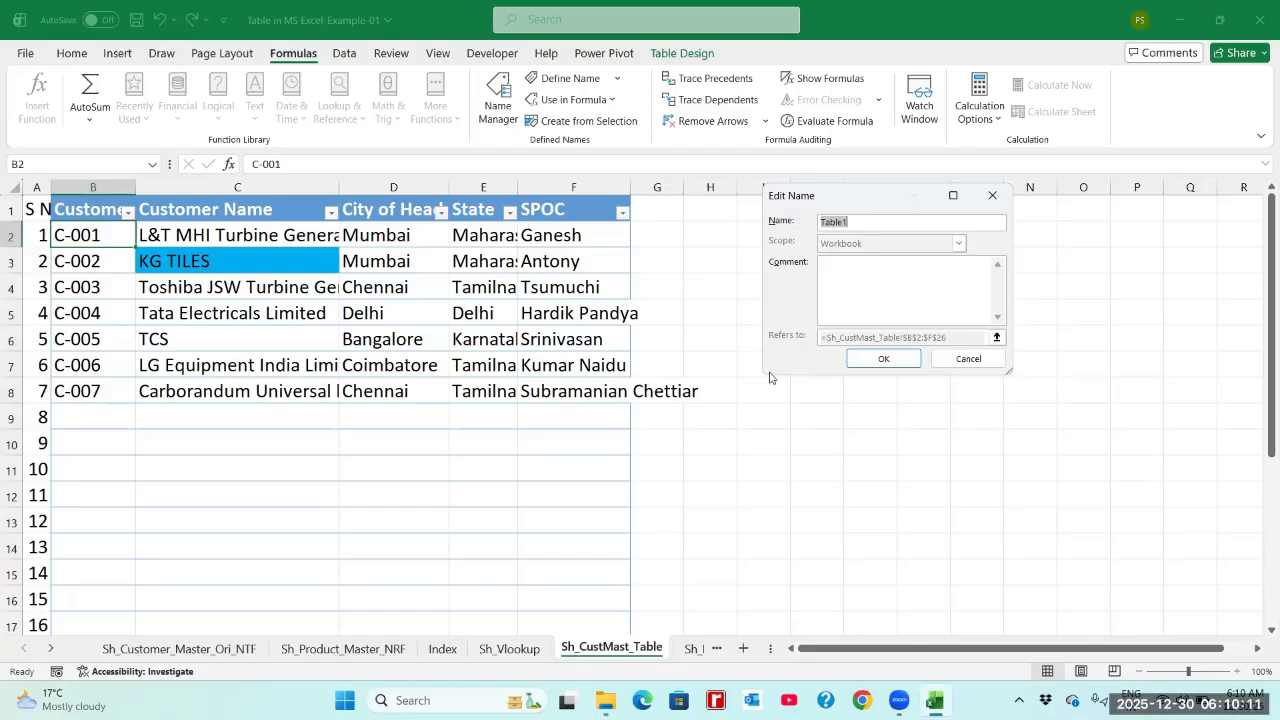
pyautogui.press('super+shift+s')
pyautogui.moveTo(755, 380); pyautogui.dragTo(1046, 172)
pyautogui.press('Escape')
pyautogui.press('Escape')
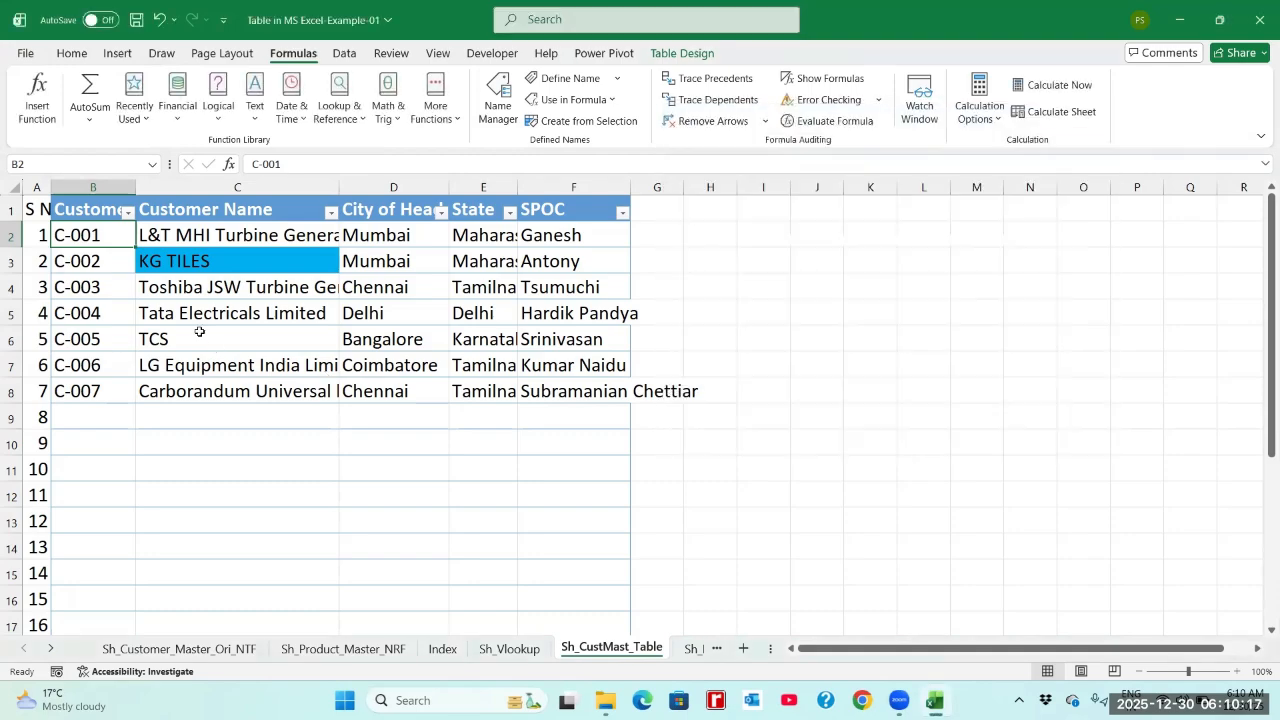
# - Paste the Edit Name screenshot into Sh_CustMast_Table, enlarge it, and place it beside the table over columns I to R
pyautogui.click(316, 330)
pyautogui.hotkey('ctrl', 'v')
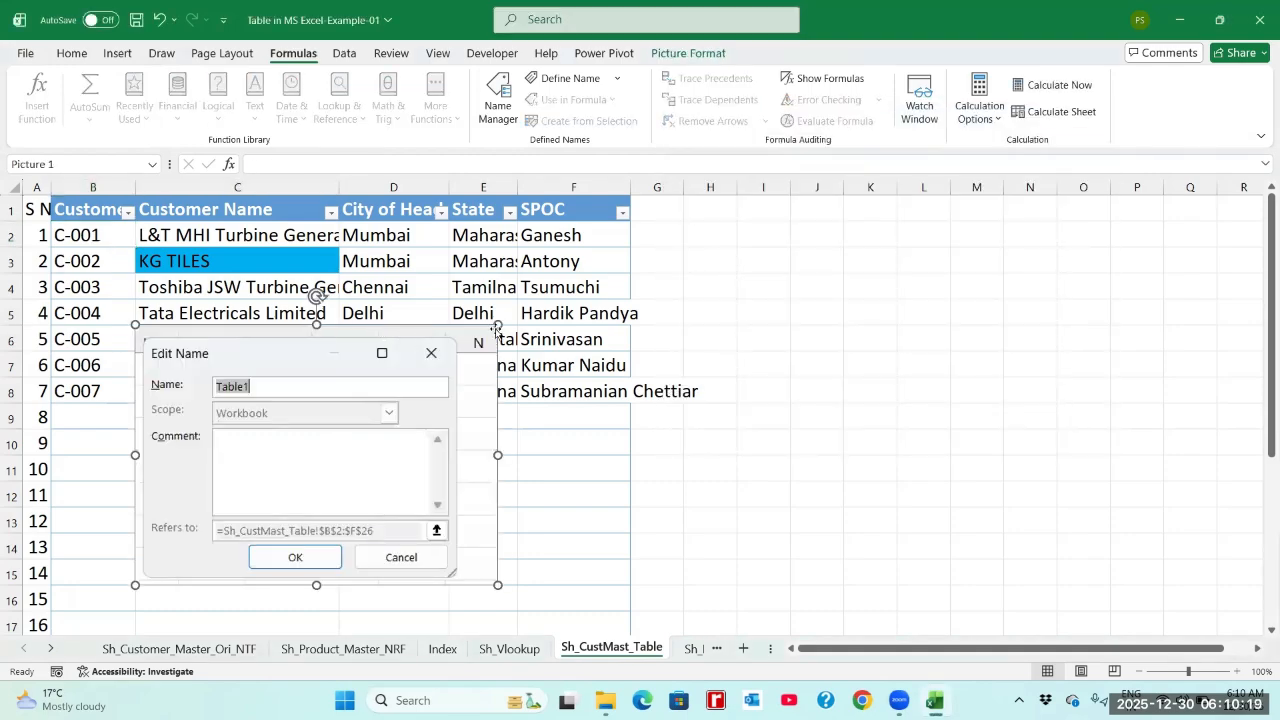
pyautogui.moveTo(497, 325); pyautogui.dragTo(713, 196)
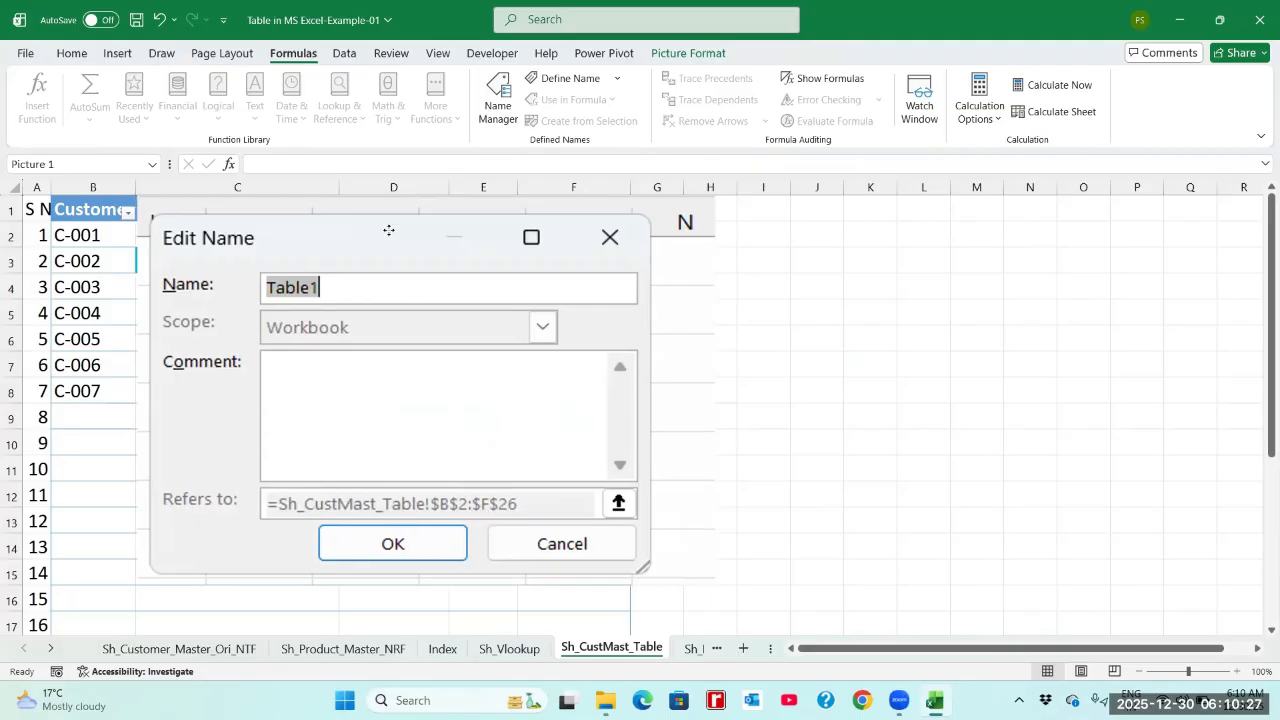
pyautogui.moveTo(422, 227); pyautogui.dragTo(1042, 238)
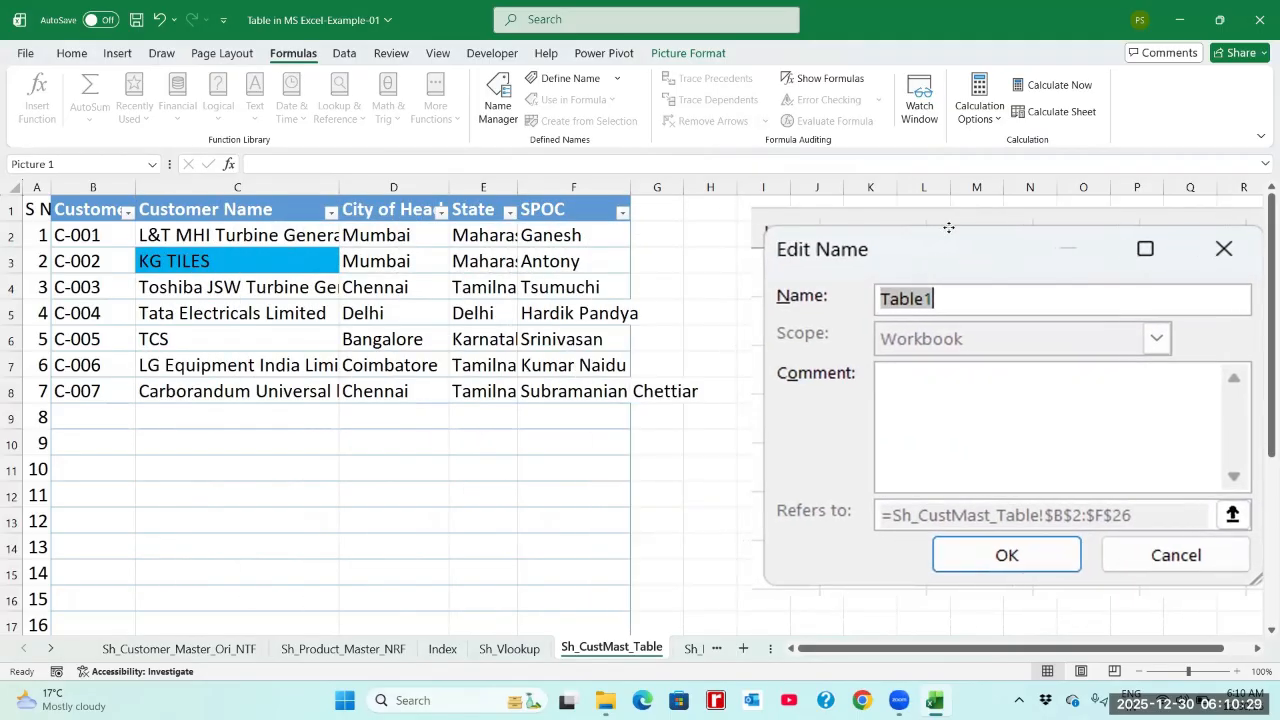
# - Select the customer table's full data range B2:F26 to compare it with the reference in the pasted screenshot
pyautogui.click(83, 210)
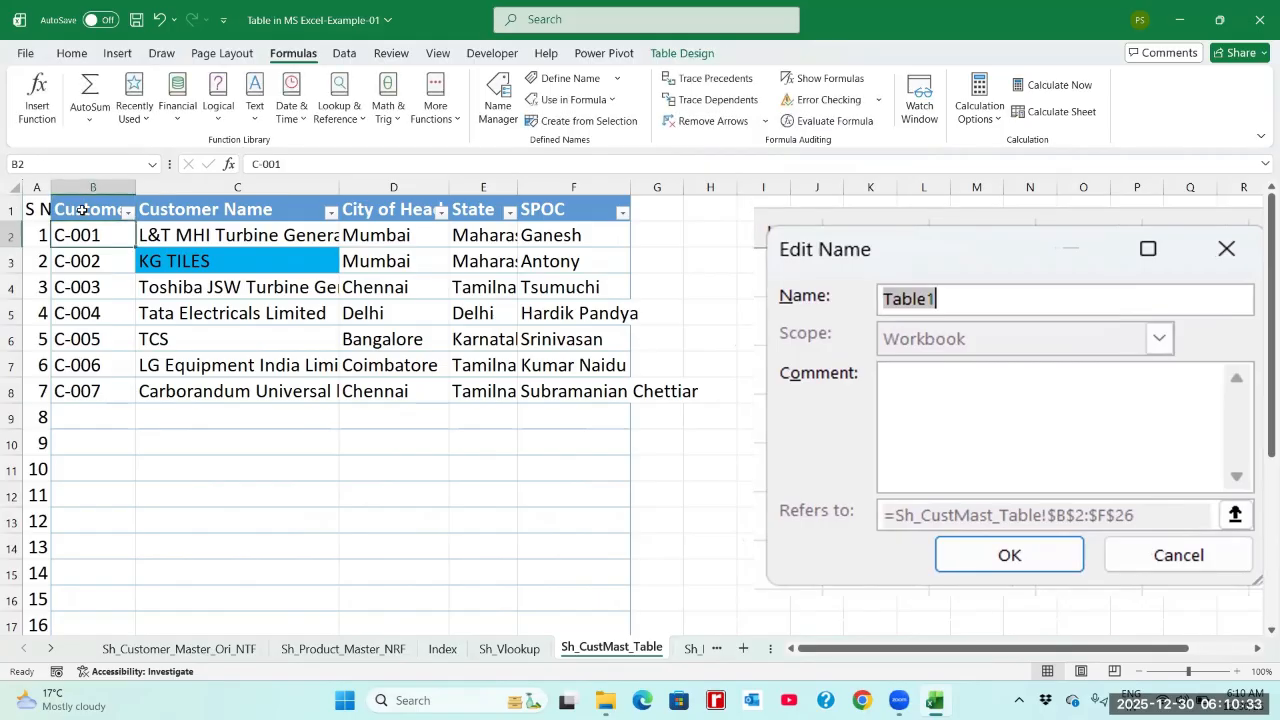
pyautogui.hotkey('shift', 'Right')
pyautogui.hotkey('shift', 'Right')
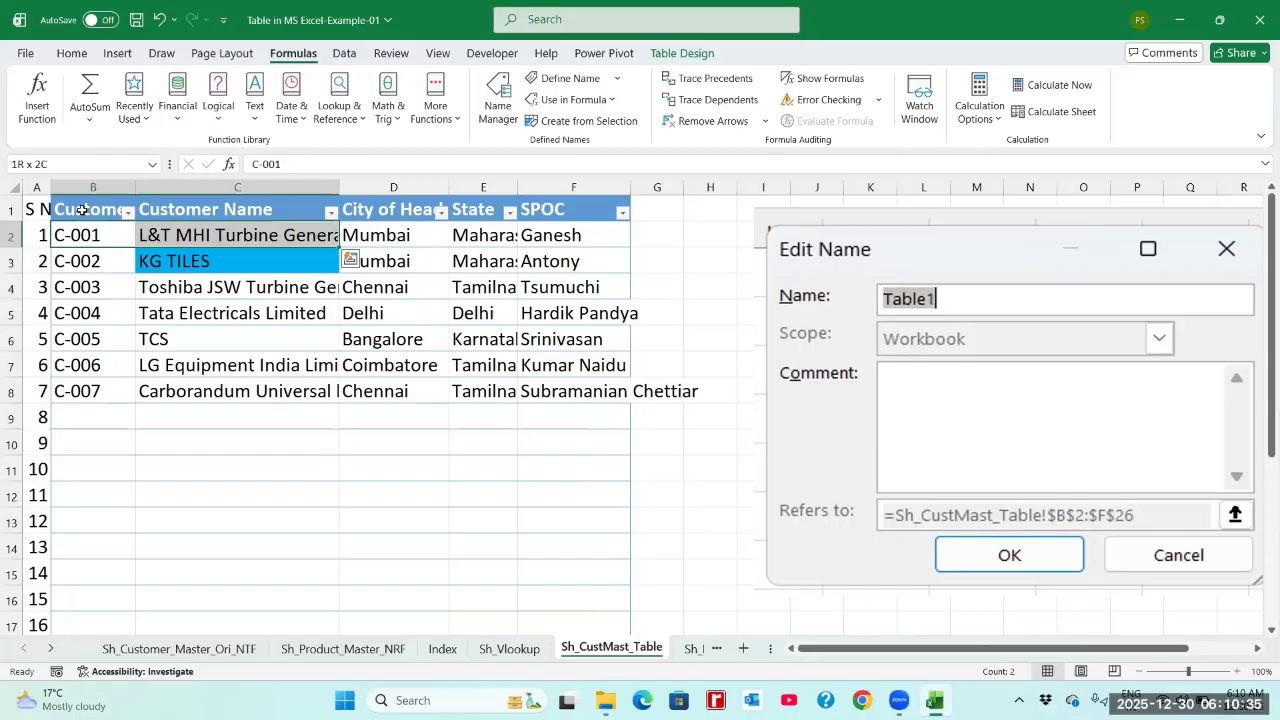
pyautogui.hotkey('shift', 'Right')
pyautogui.hotkey('shift', 'Right')
pyautogui.hotkey('shift', 'Down')
pyautogui.hotkey('shift', 'Down')
pyautogui.hotkey('shift', 'Down')
pyautogui.hotkey('shift', 'Down')
pyautogui.hotkey('shift', 'Down')
pyautogui.hotkey('shift', 'Down')
pyautogui.hotkey('shift', 'Down')
pyautogui.hotkey('shift', 'Down')
pyautogui.hotkey('shift', 'Down')
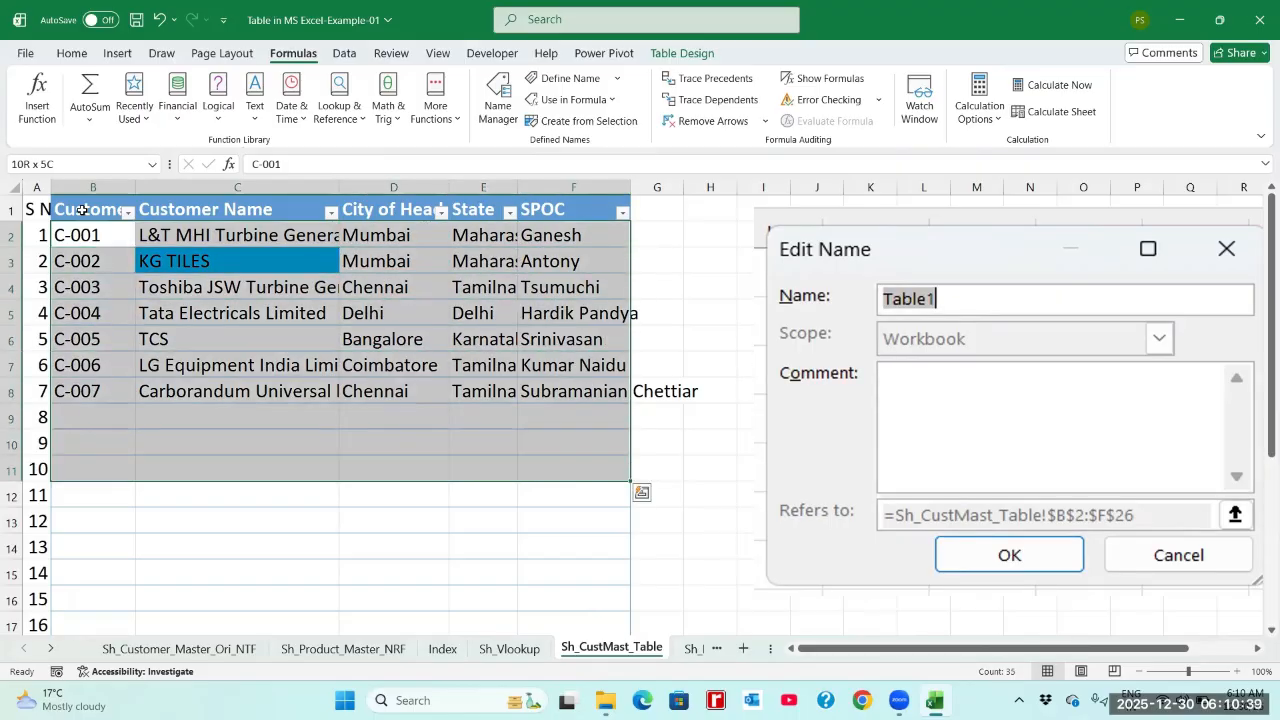
pyautogui.hotkey('shift', 'Down')
pyautogui.hotkey('shift', 'Down')
pyautogui.hotkey('shift', 'Down')
pyautogui.hotkey('shift', 'Down')
pyautogui.hotkey('shift', 'Down')
pyautogui.hotkey('shift', 'Down')
pyautogui.hotkey('shift', 'Down')
pyautogui.hotkey('shift', 'Down')
pyautogui.hotkey('shift', 'Down')
pyautogui.hotkey('shift', 'Down')
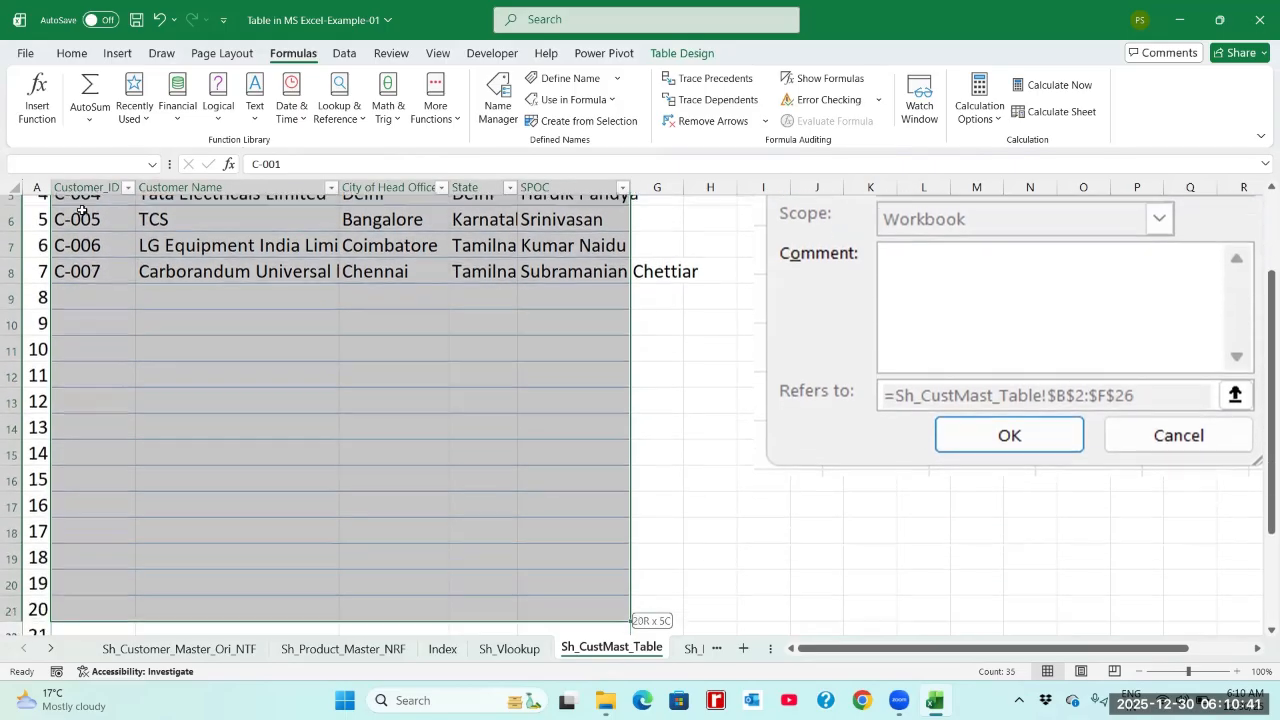
pyautogui.hotkey('shift', 'Down')
pyautogui.hotkey('shift', 'Down')
pyautogui.hotkey('shift', 'Down')
pyautogui.hotkey('shift', 'Down')
pyautogui.hotkey('shift', 'Down')
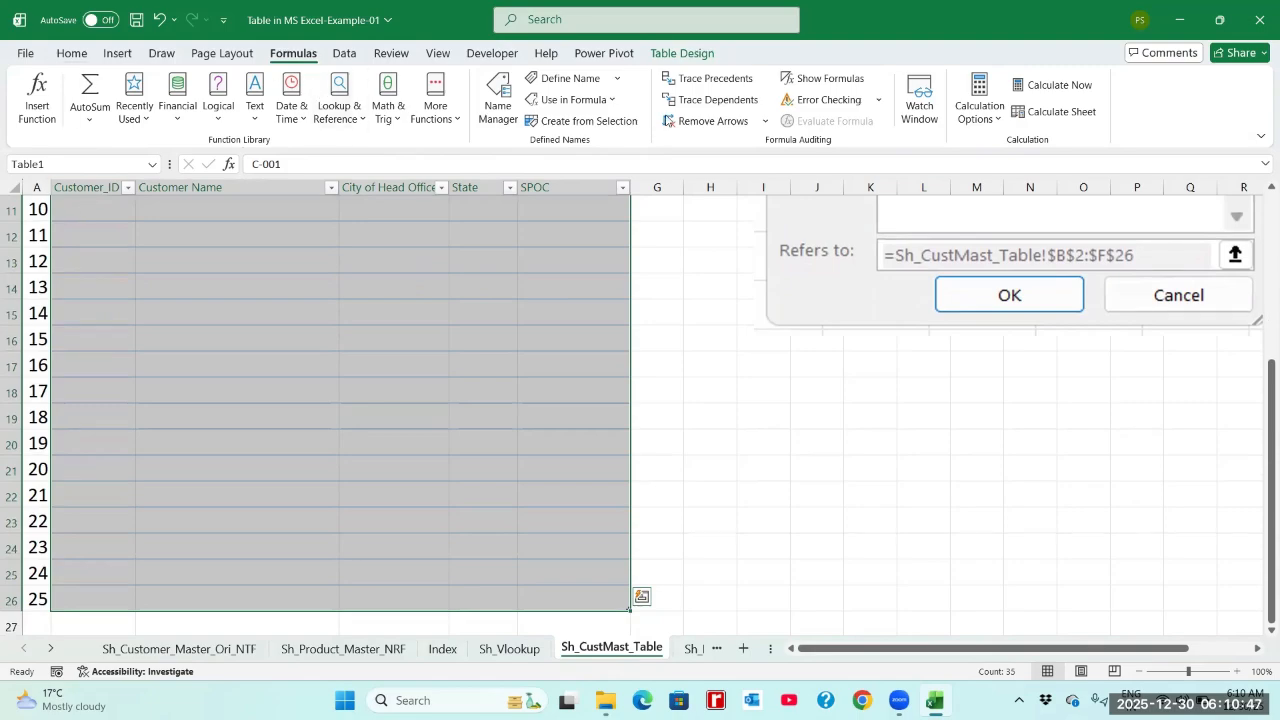
# - Check the table name in the design properties, shrink the selection by one row to compare the Name Box, and return to B2
pyautogui.click(692, 55)
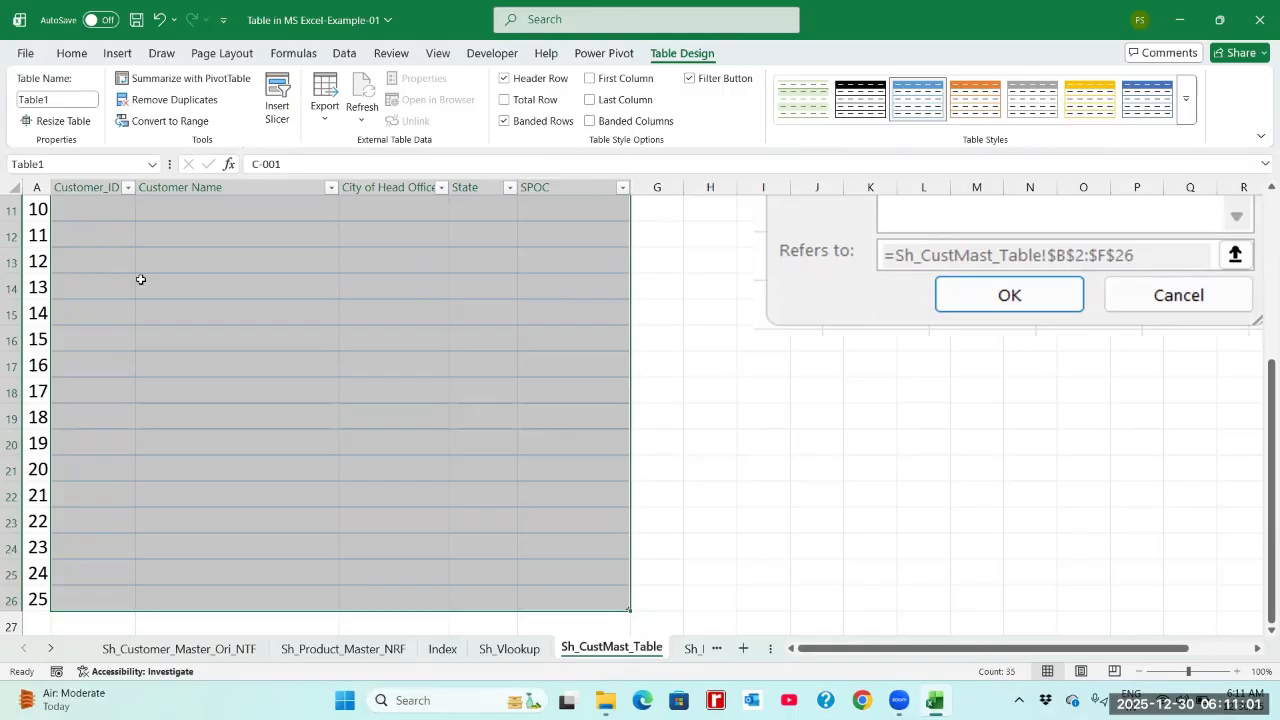
pyautogui.hotkey('shift', 'Up')
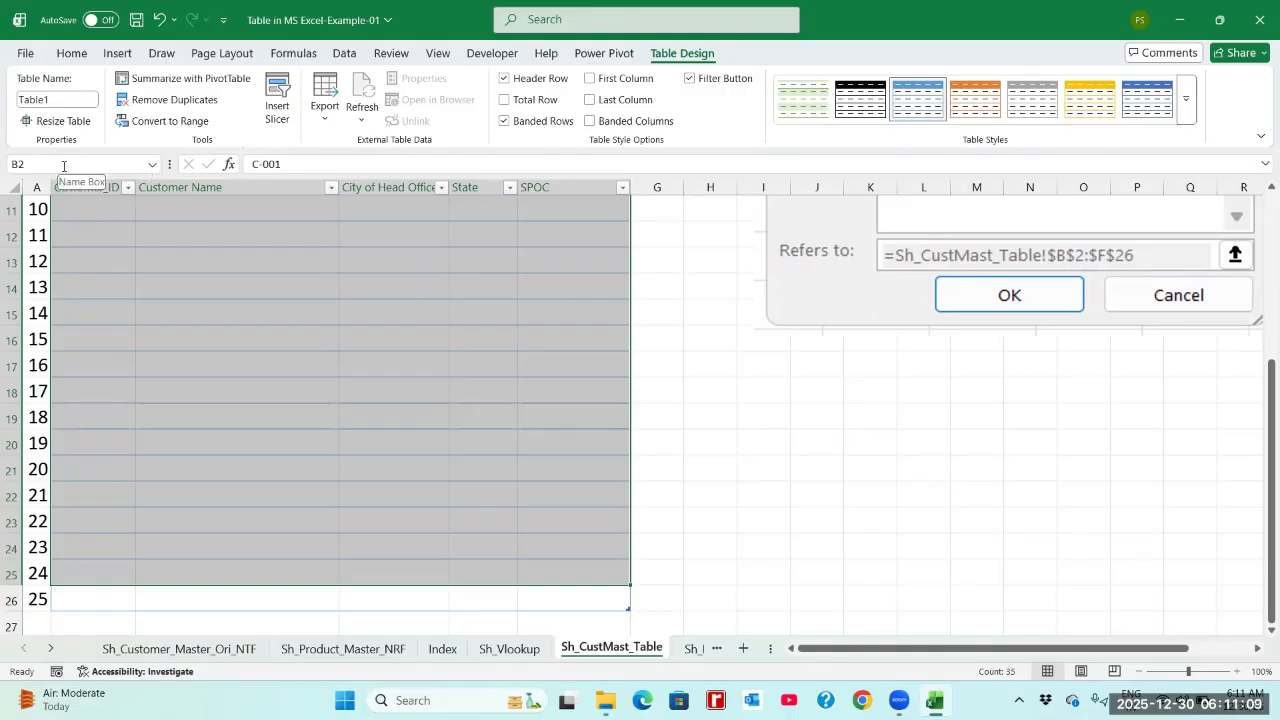
pyautogui.click(97, 187)
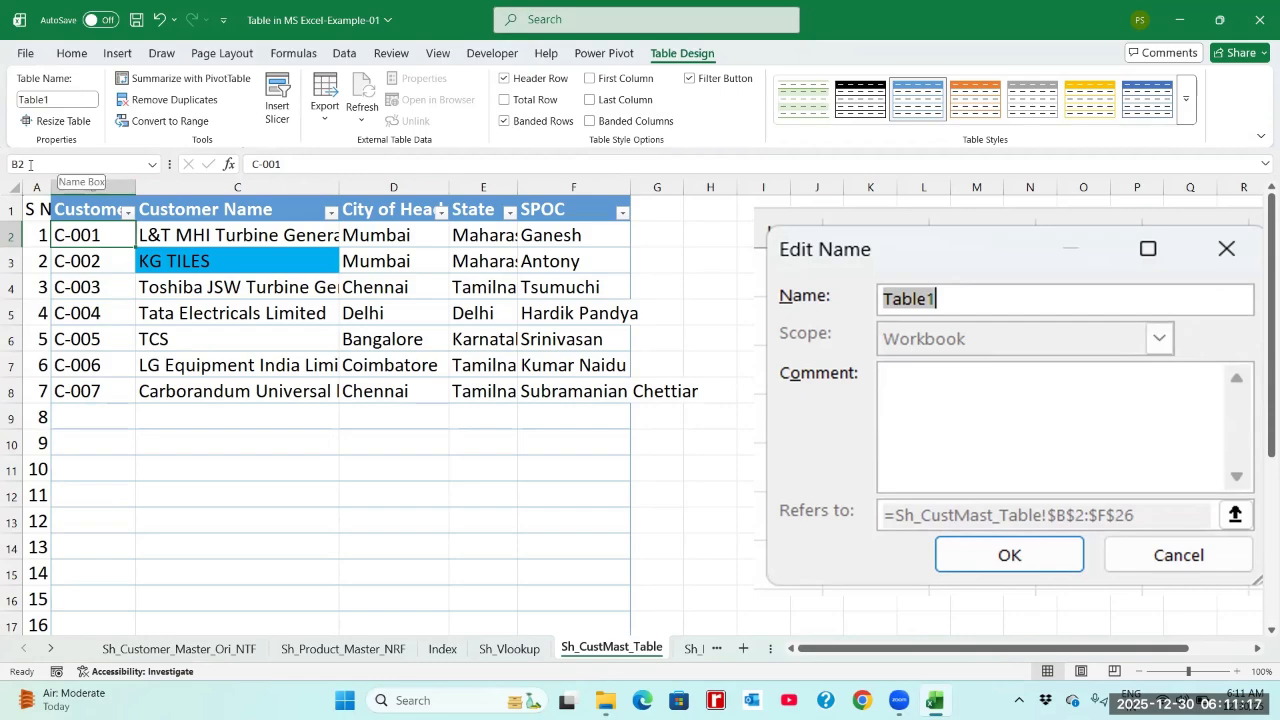
# - Extend the selection from B2 across to column F and down to row 6, checking the Name Box as it grows
pyautogui.hotkey('shift', 'Right')
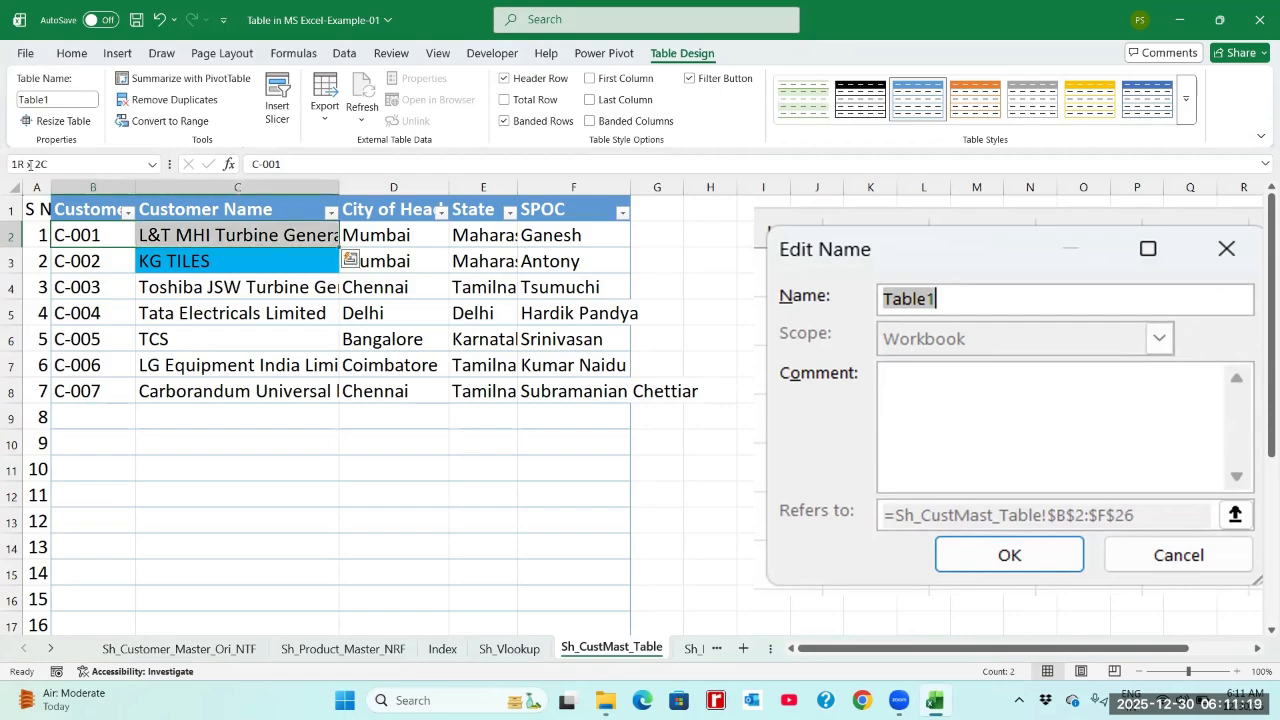
pyautogui.hotkey('shift', 'Right')
pyautogui.hotkey('shift', 'Right')
pyautogui.hotkey('shift', 'Right')
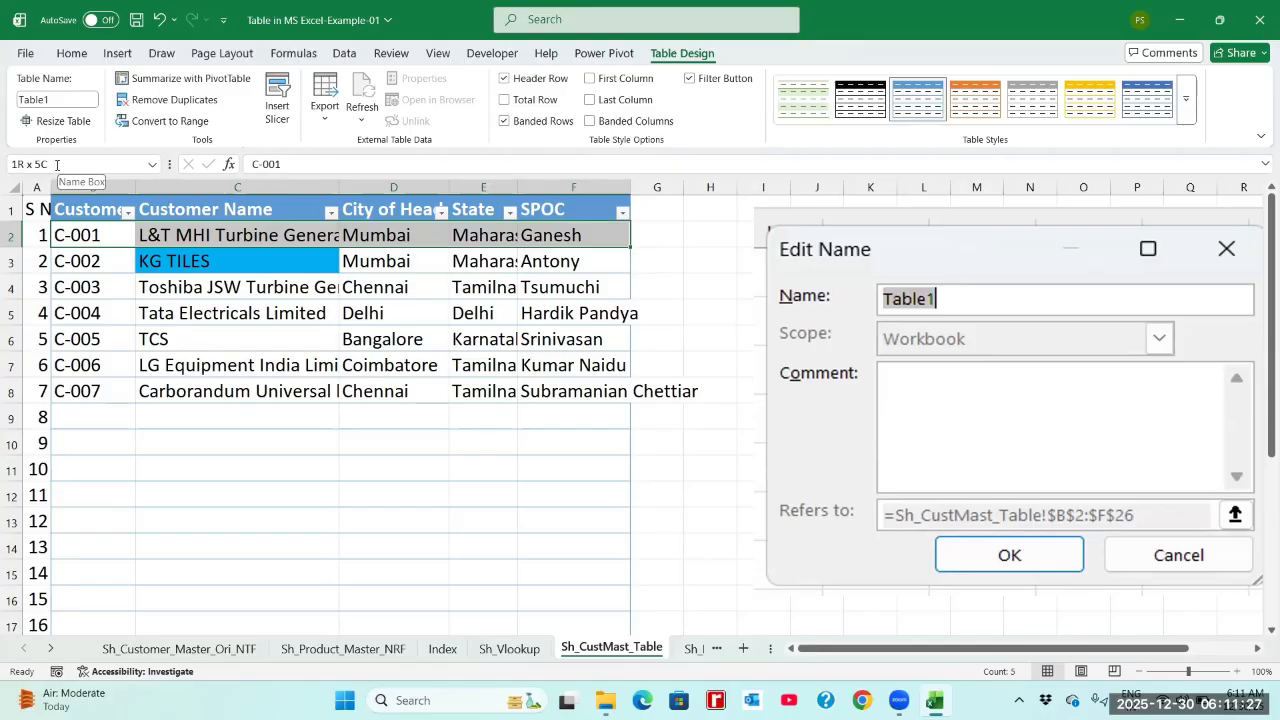
pyautogui.hotkey('shift', 'Down')
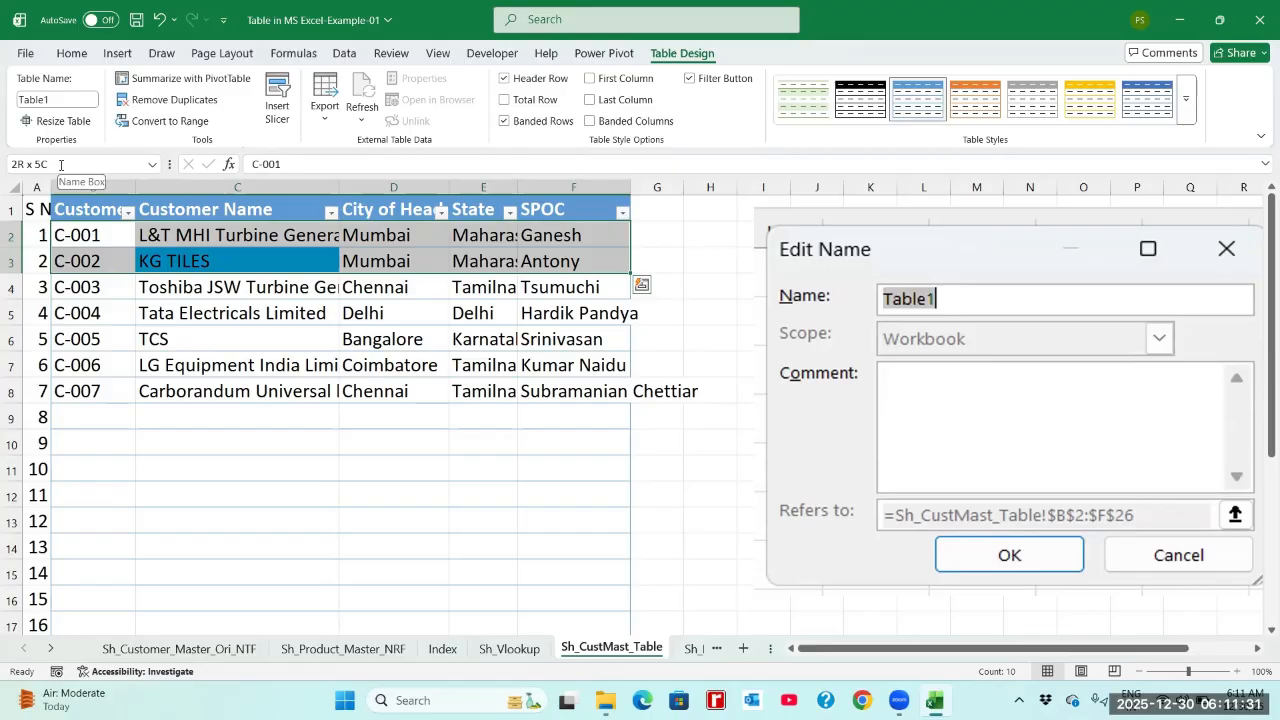
pyautogui.hotkey('shift', 'Down')
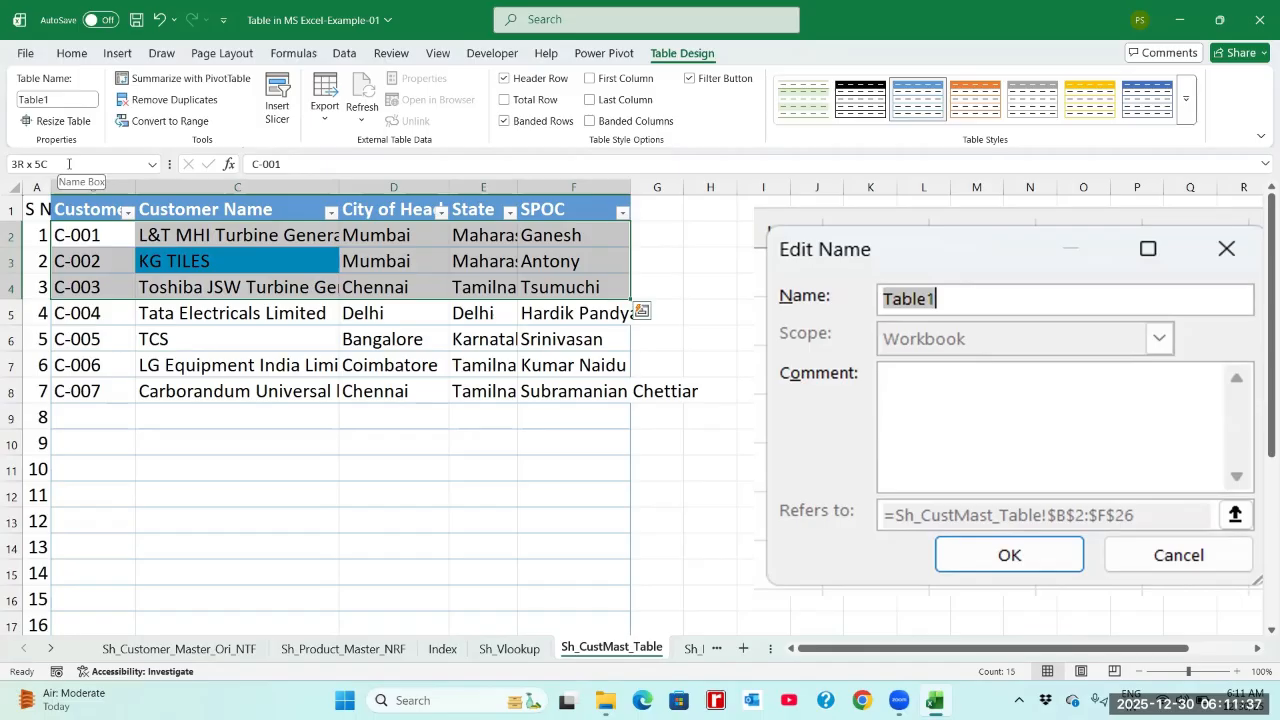
pyautogui.hotkey('shift', 'Down')
pyautogui.hotkey('shift', 'Down')
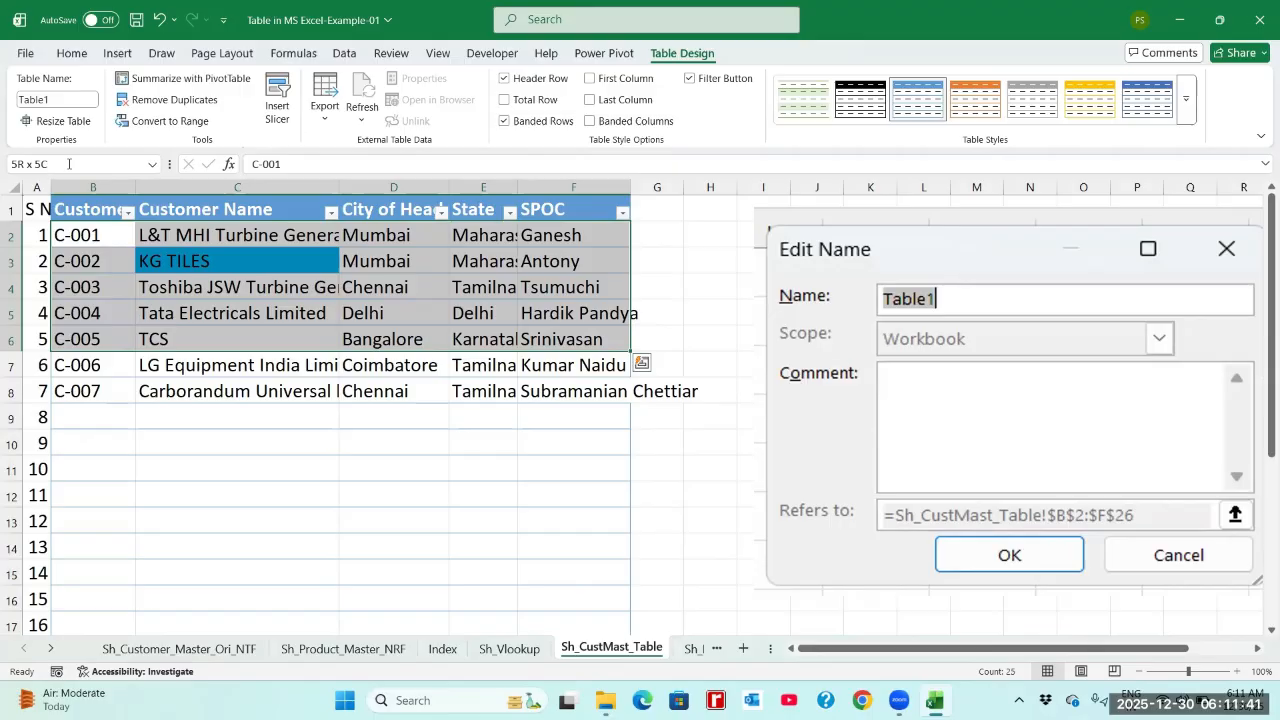
# - Extend the selection from B2 down to row 26 across columns B to F and check the Name Box for the table name
pyautogui.hotkey('shift', 'Down')
pyautogui.hotkey('shift', 'Down')
pyautogui.hotkey('shift', 'Down')
pyautogui.hotkey('shift', 'Down')
pyautogui.hotkey('shift', 'Down')
pyautogui.hotkey('shift', 'Down')
pyautogui.hotkey('shift', 'Down')
pyautogui.hotkey('shift', 'Down')
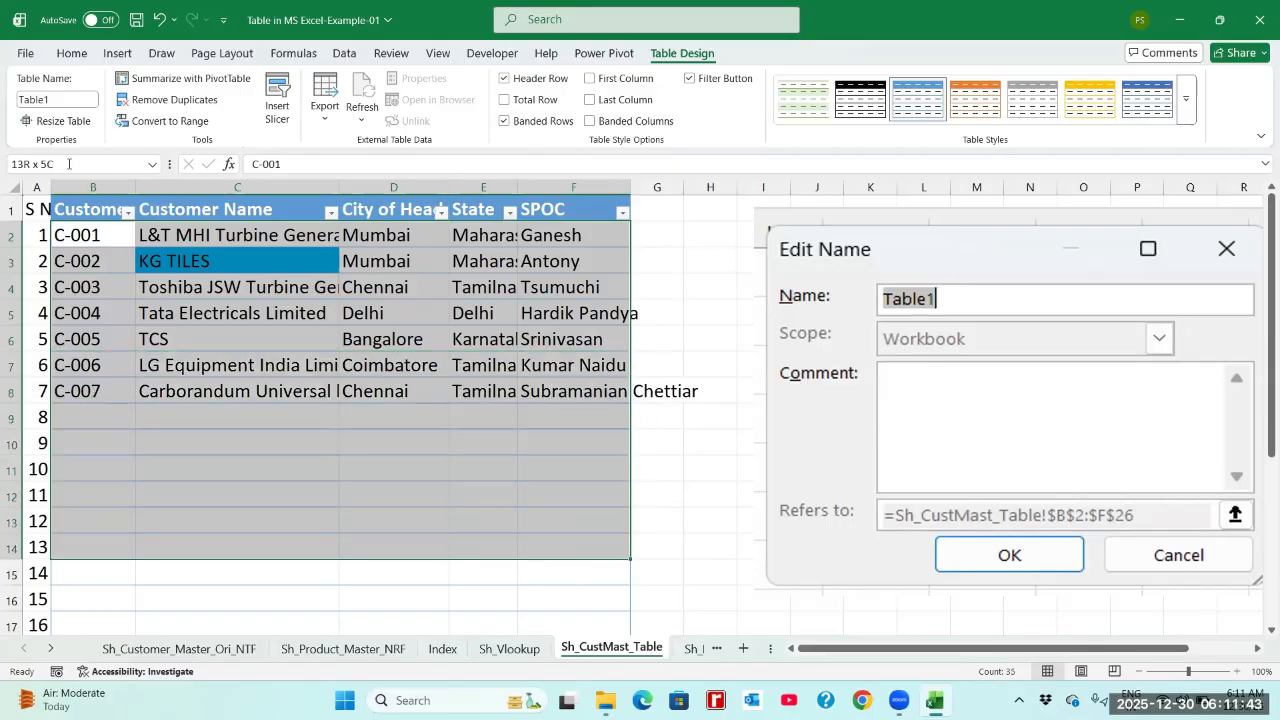
pyautogui.hotkey('shift', 'Down')
pyautogui.hotkey('shift', 'Down')
pyautogui.hotkey('shift', 'Down')
pyautogui.hotkey('shift', 'Down')
pyautogui.hotkey('shift', 'Down')
pyautogui.hotkey('shift', 'Down')
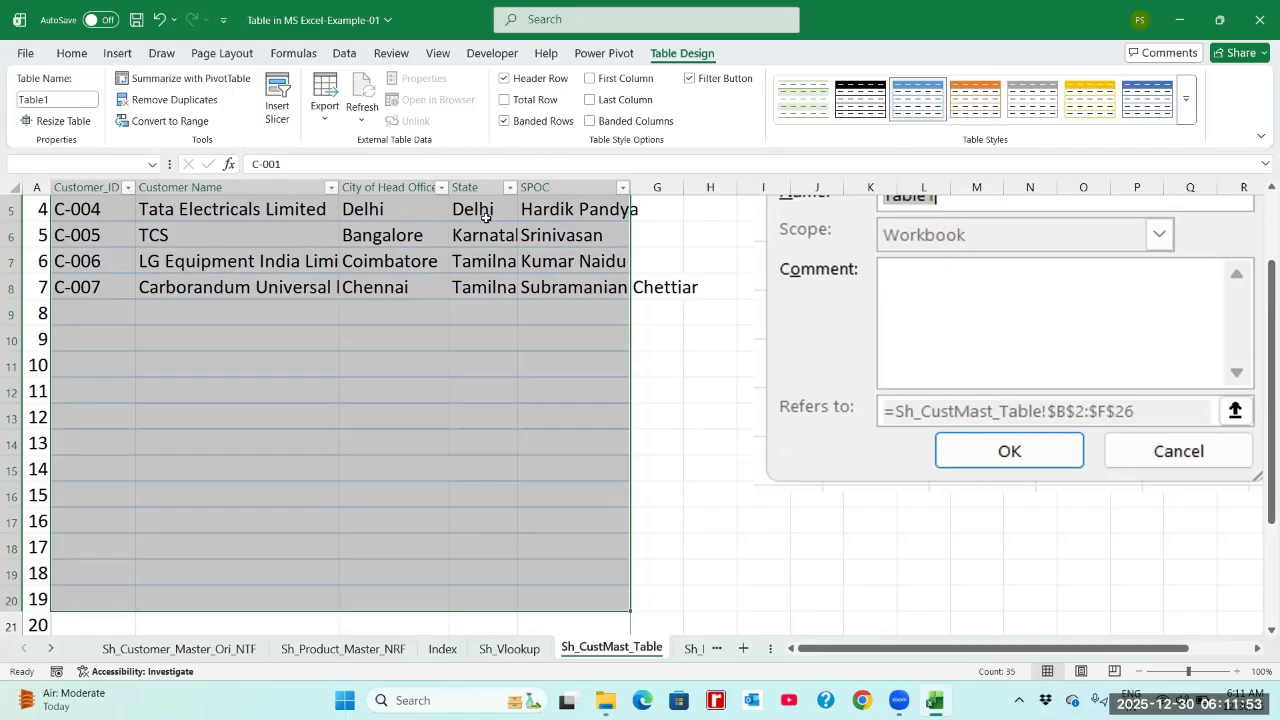
pyautogui.scroll(-1, 486, 217)
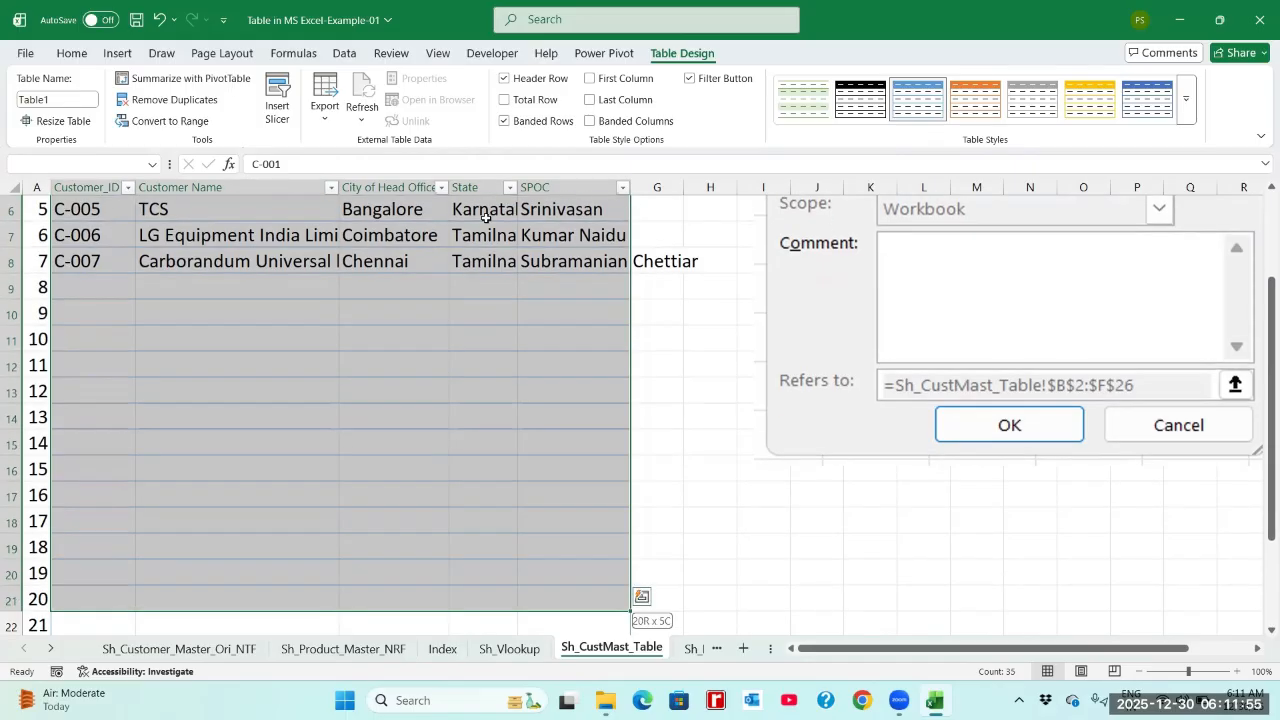
pyautogui.scroll(-2, 486, 217)
pyautogui.scroll(-3, 486, 217)
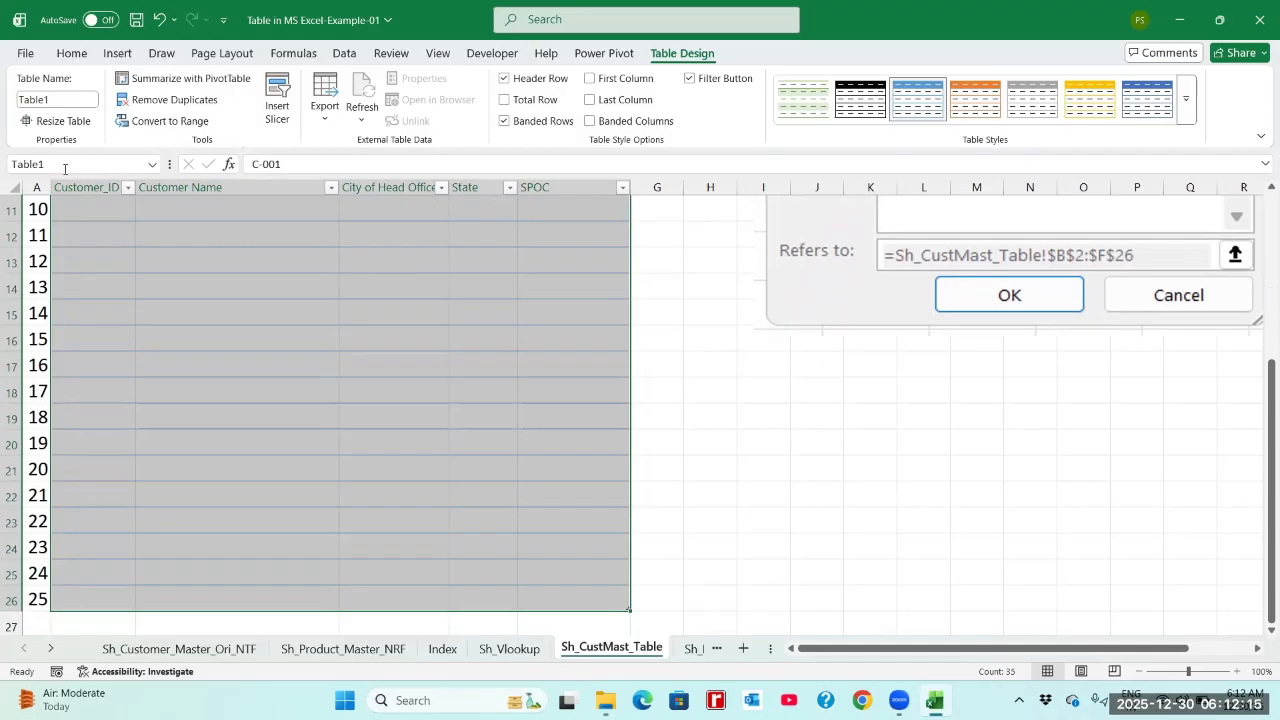
# - Review the Table1 lookup in row 10 of Sh_Vlookup, comparing customer ID C-002 in B10 with the formula text in D10
pyautogui.click(505, 649)
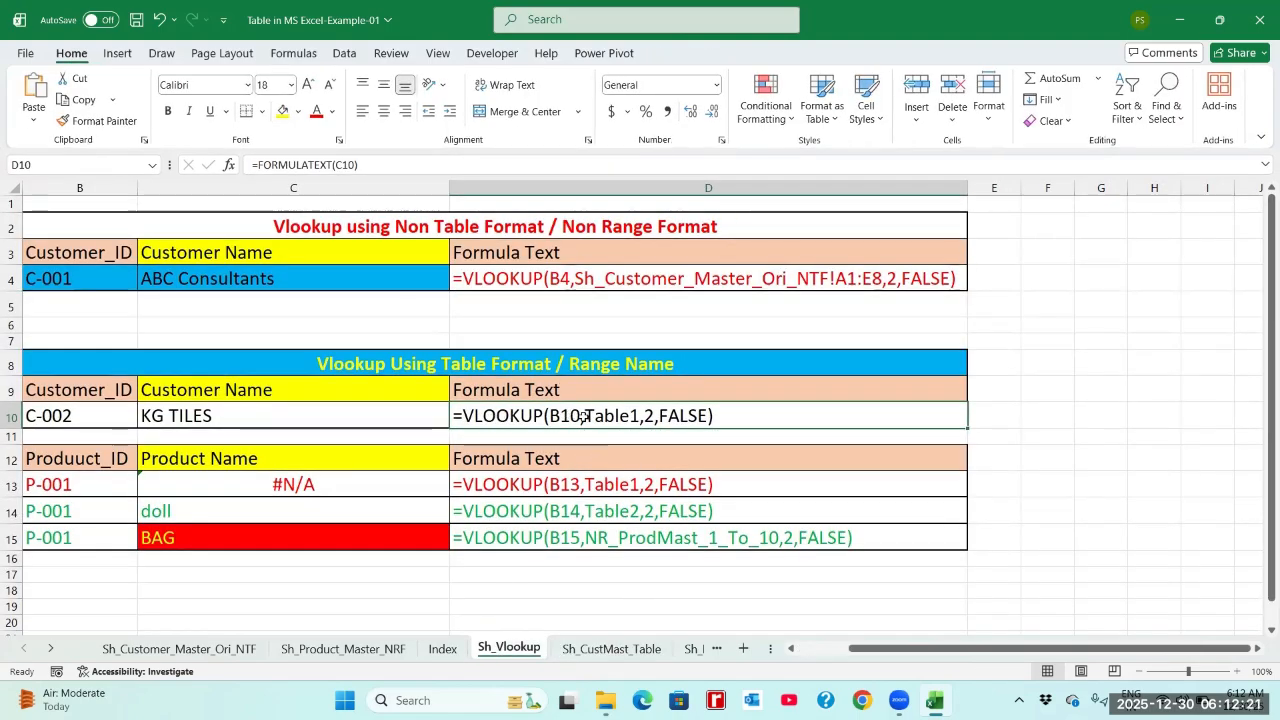
pyautogui.click(92, 416)
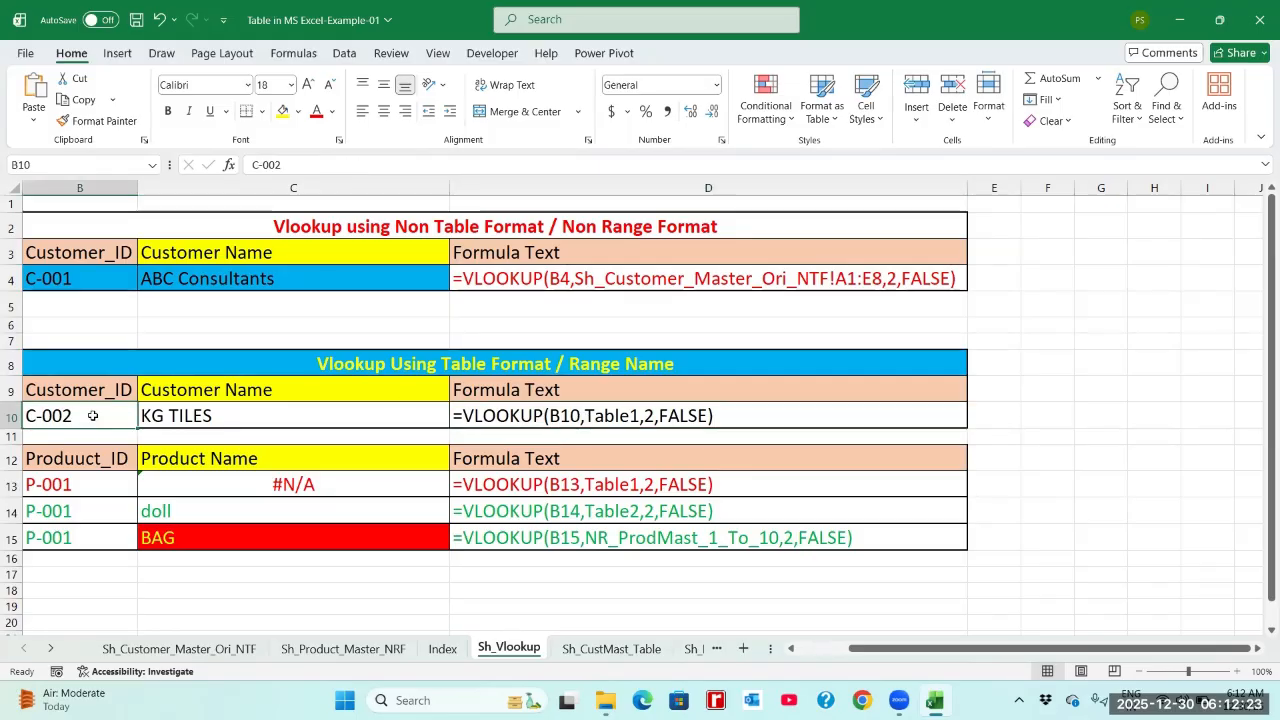
pyautogui.click(606, 415)
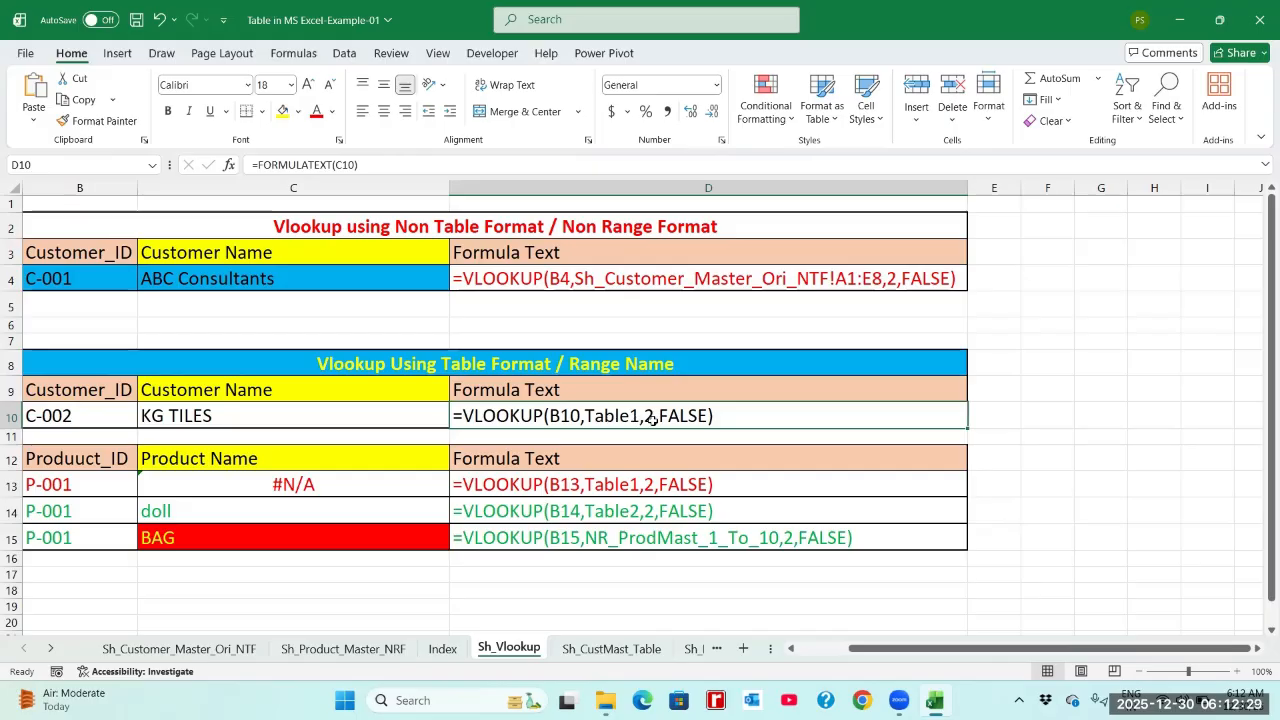
pyautogui.click(84, 414)
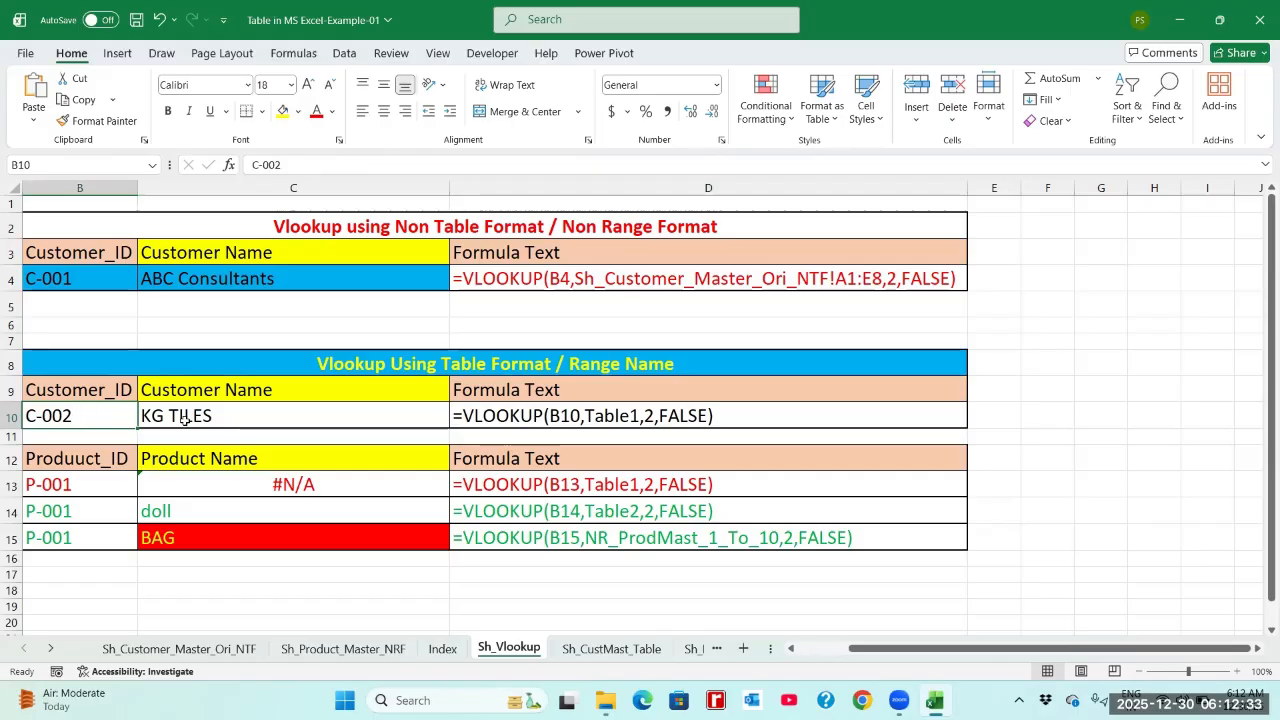
# - Change the customer name for C-002 in cell C3 of Sh_CustMast_Table to STR Industries
pyautogui.click(578, 651)
pyautogui.press('Up')
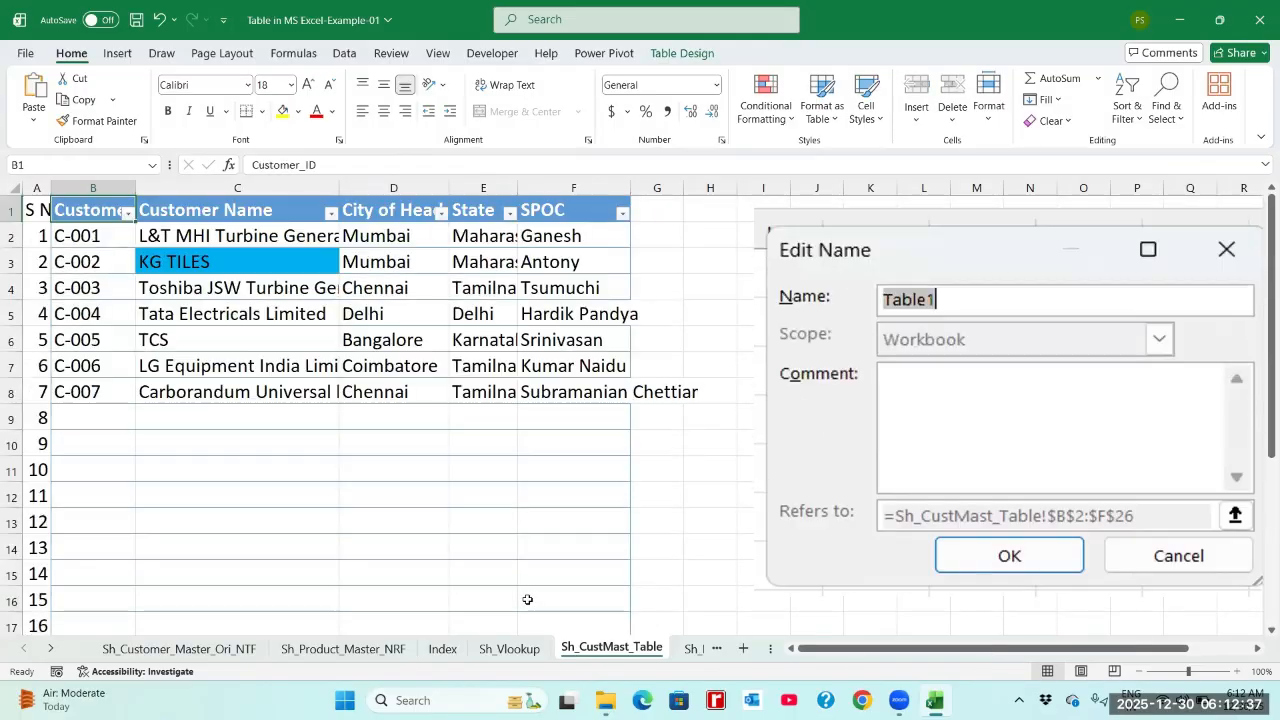
pyautogui.press('Down')
pyautogui.press('Down')
pyautogui.press('Right')
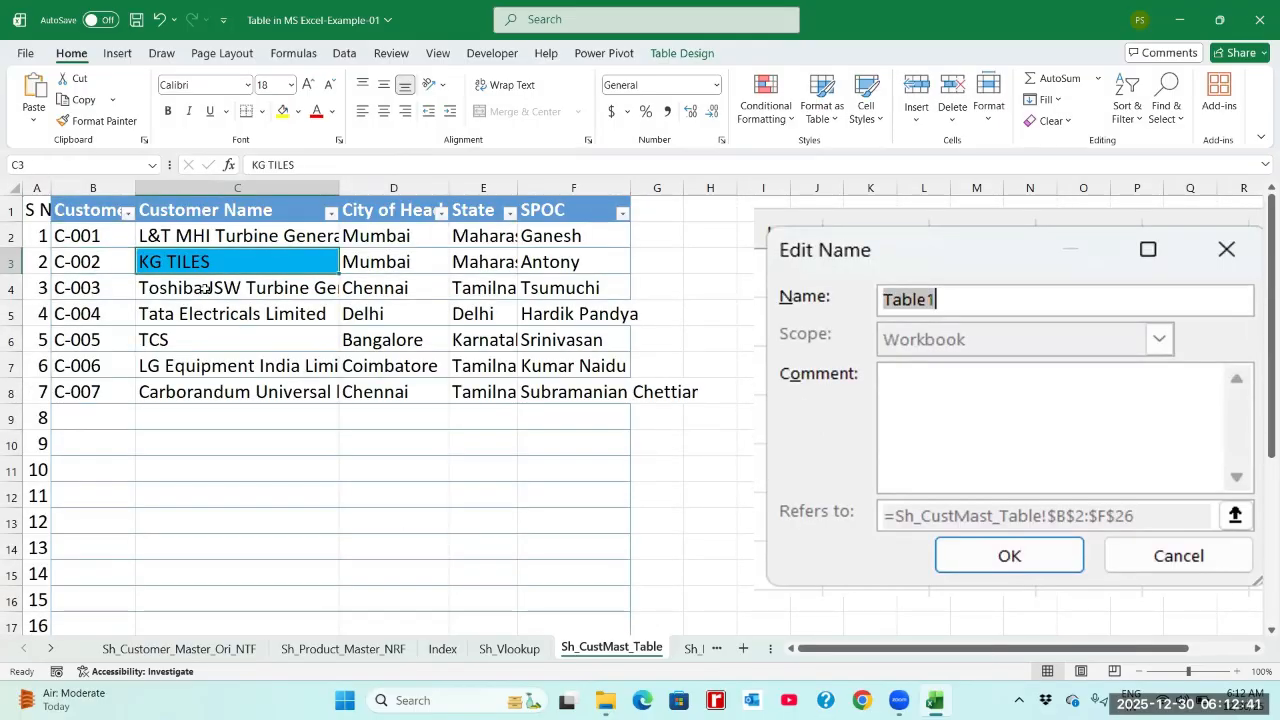
pyautogui.write('S')
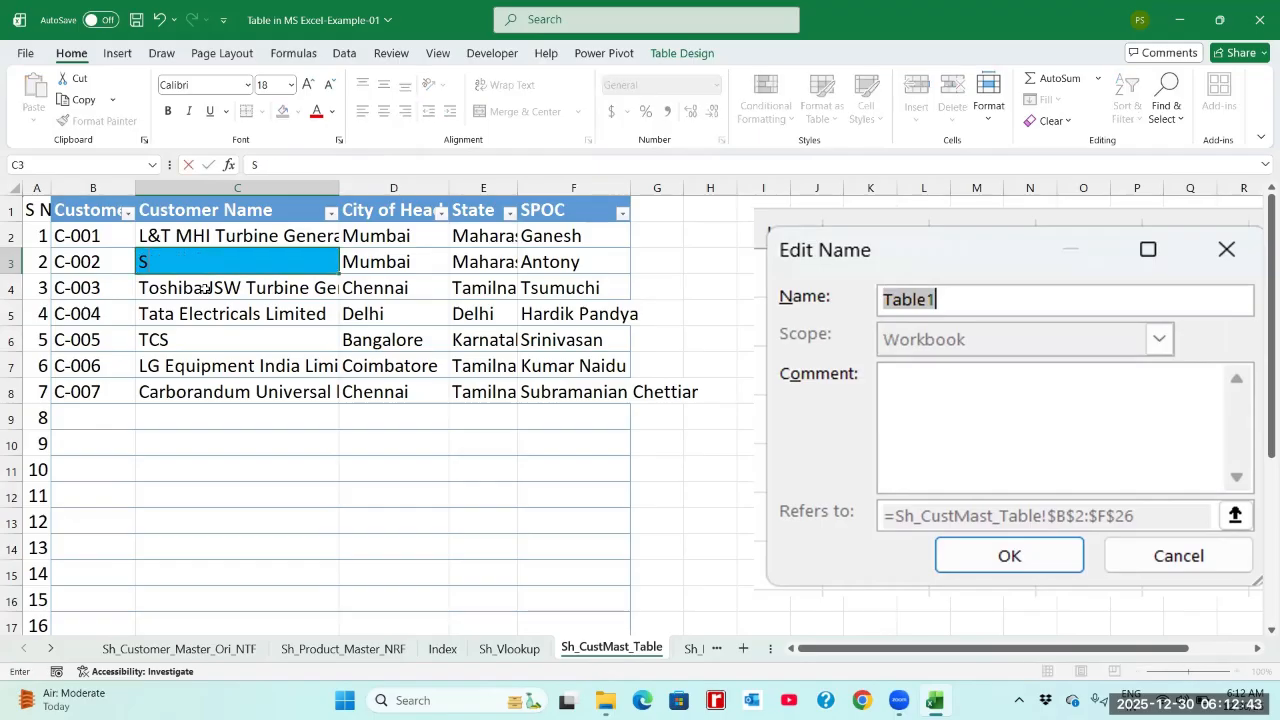
pyautogui.write('TR Indu')
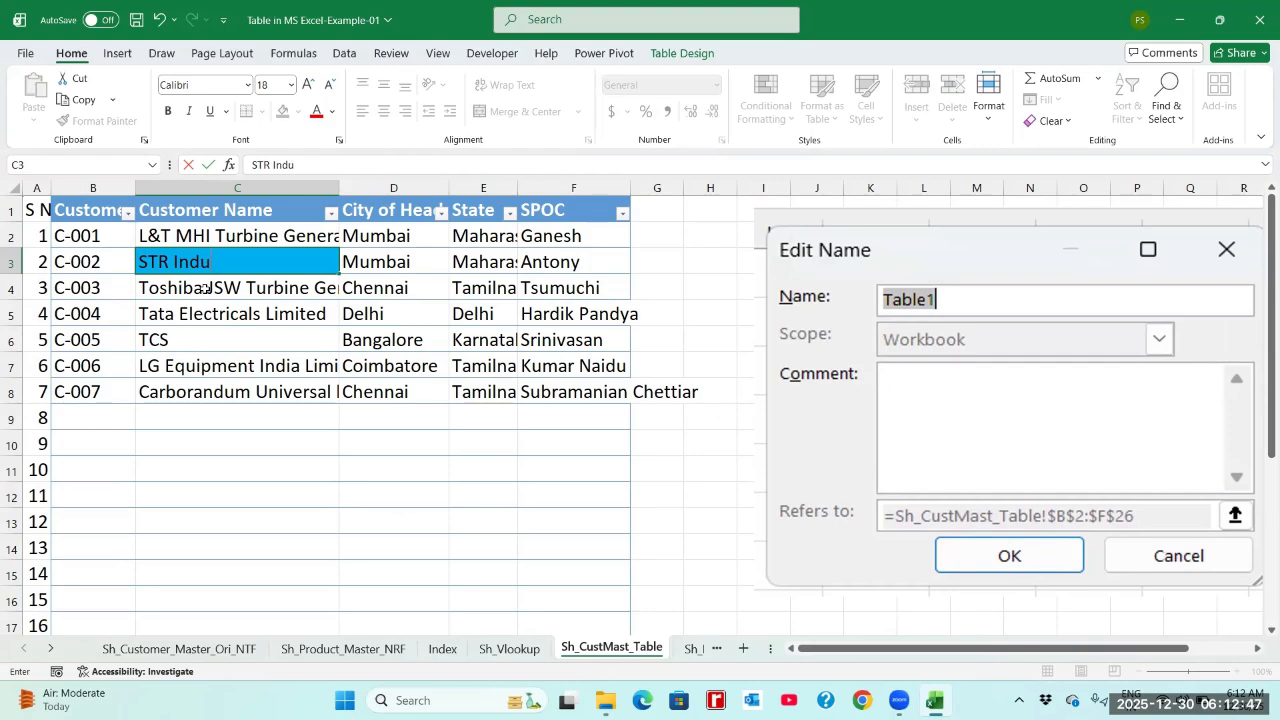
pyautogui.write('stries')
pyautogui.press('Return')
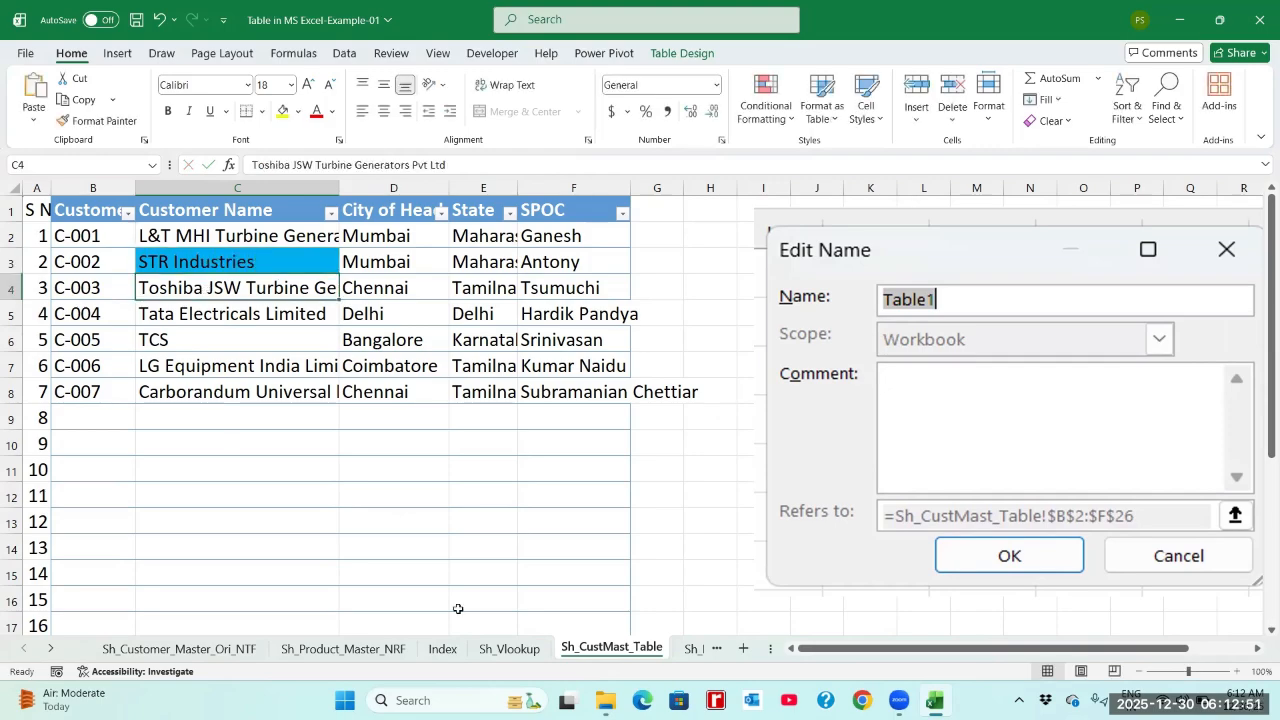
# - Check the row 10 customer name result and its formula text on Sh_Vlookup after the table edit
pyautogui.click(510, 649)
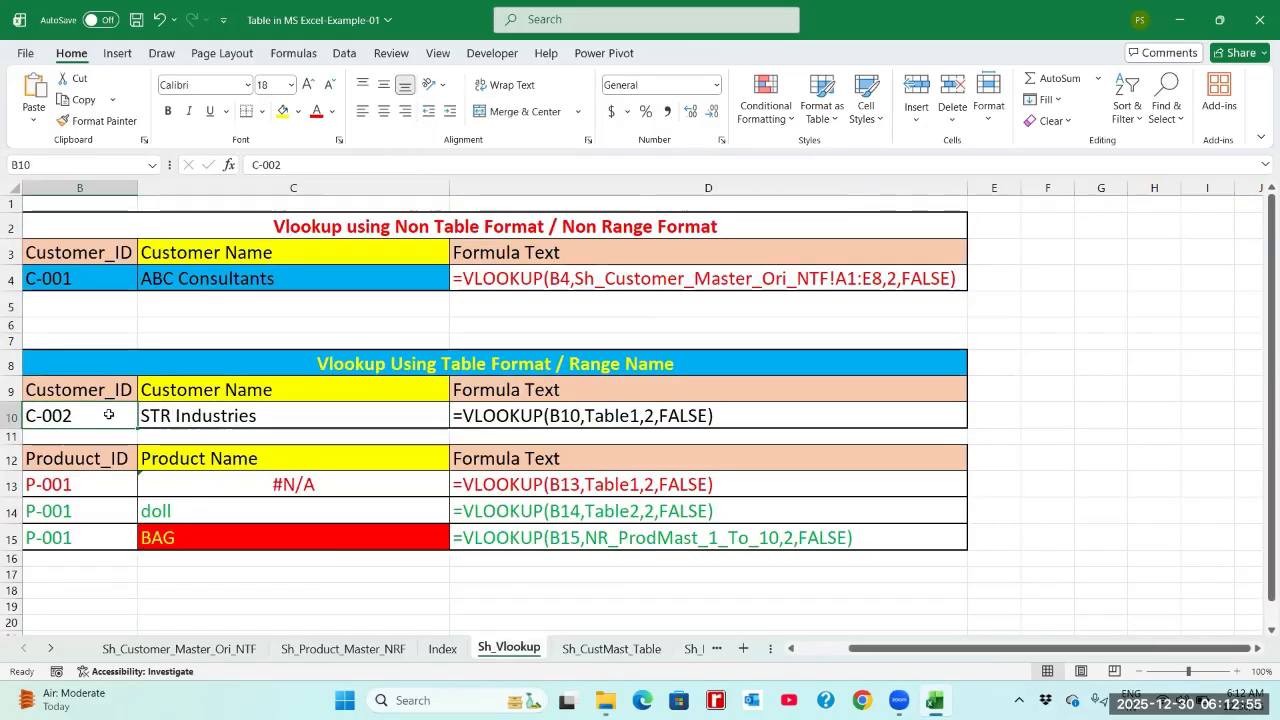
pyautogui.click(204, 416)
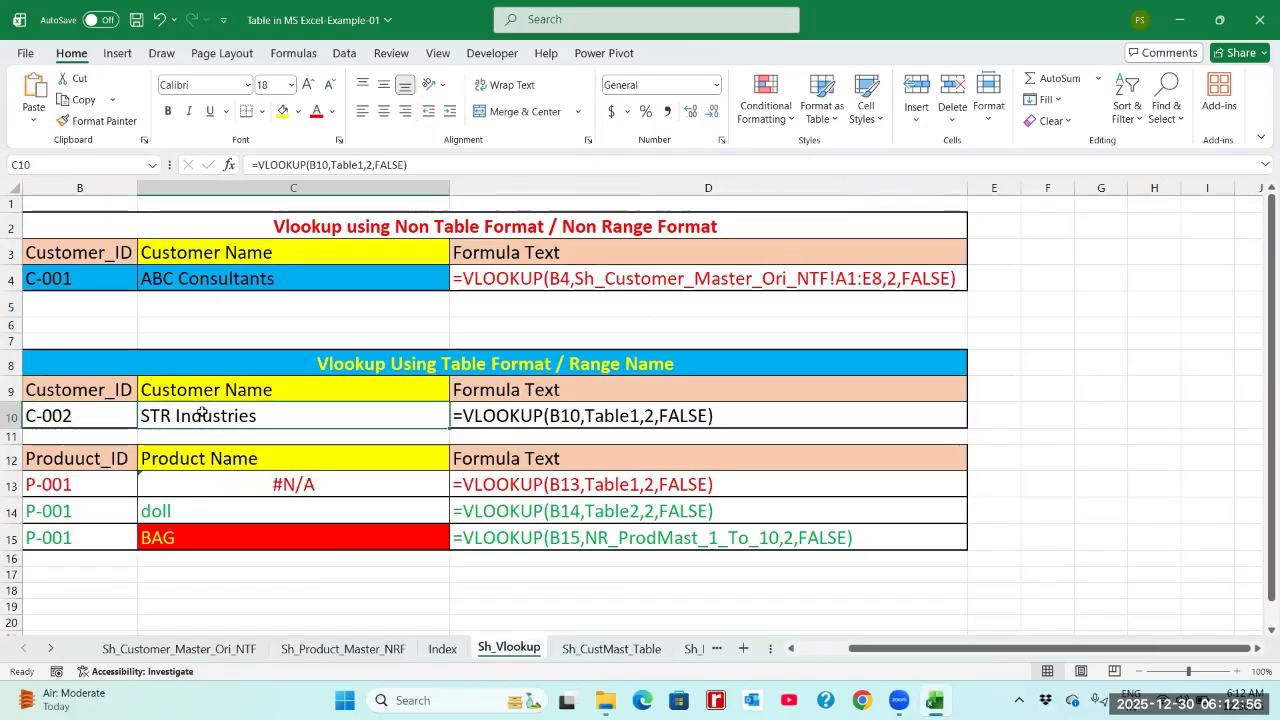
pyautogui.click(517, 415)
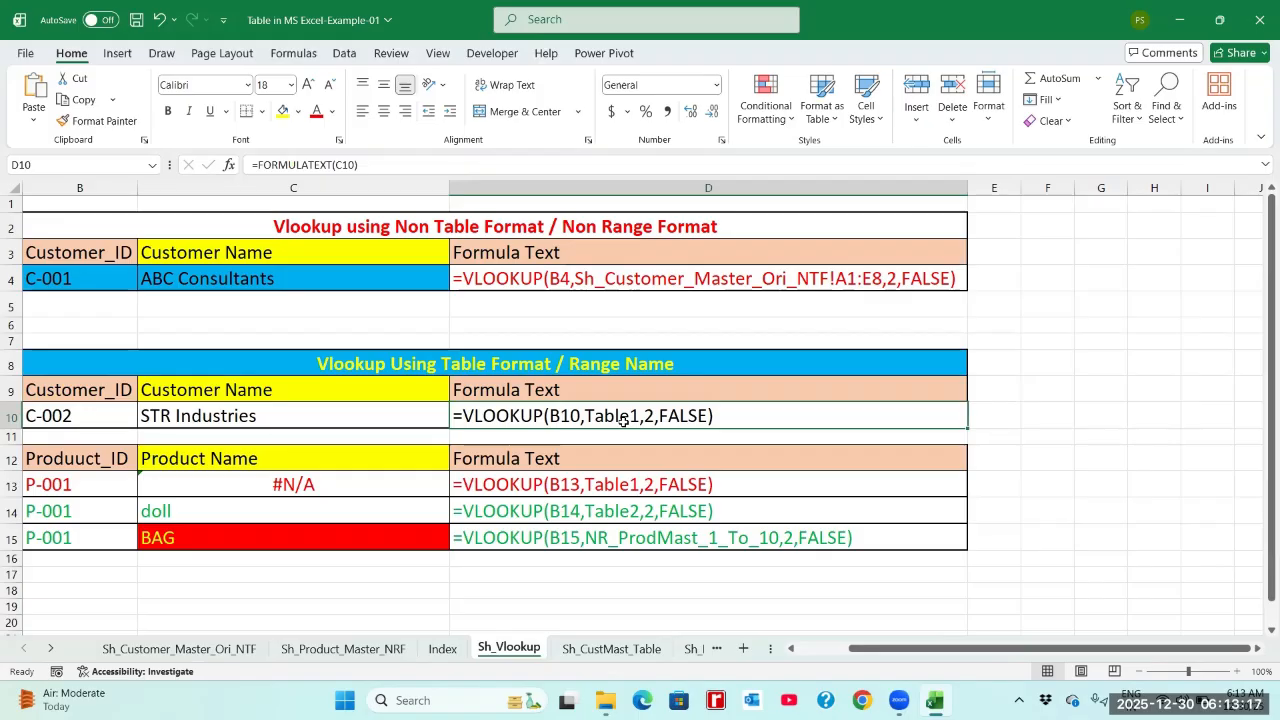
# - Widen the Customer_ID and City of Head Office columns in Sh_CustMast_Table to fit their headers, and go through the headers up to SPOC
pyautogui.click(594, 650)
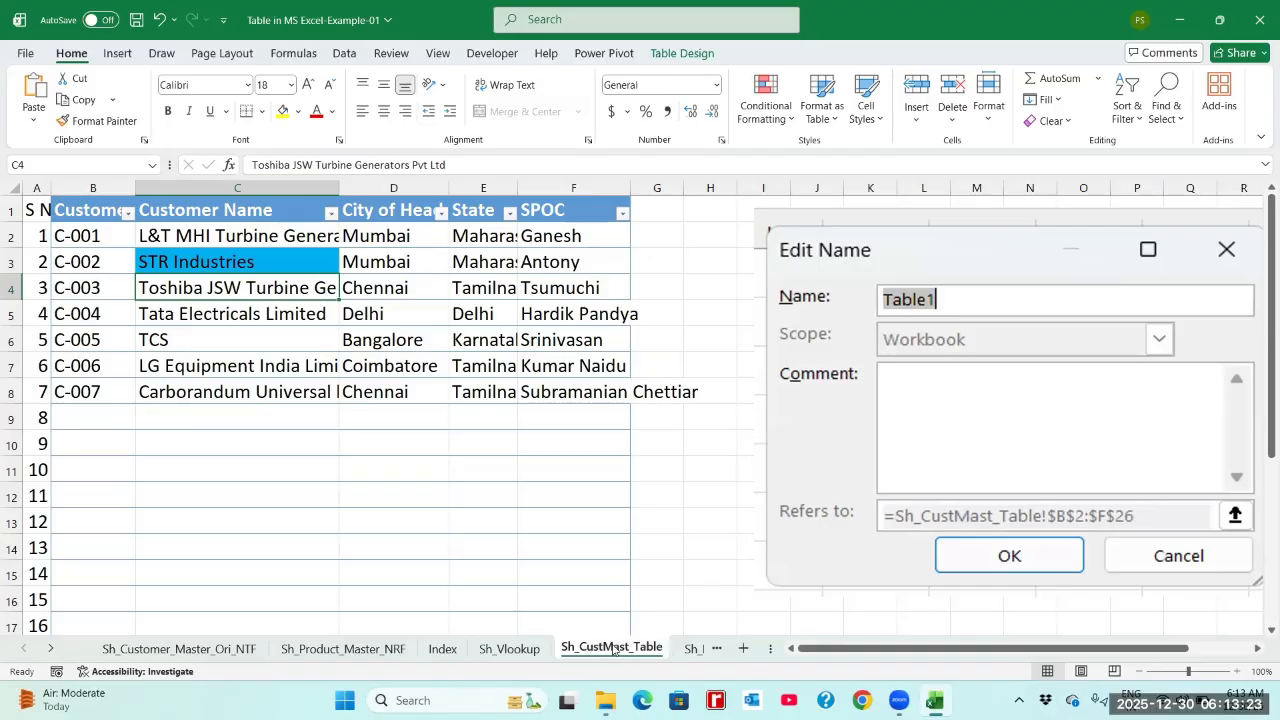
pyautogui.click(256, 228)
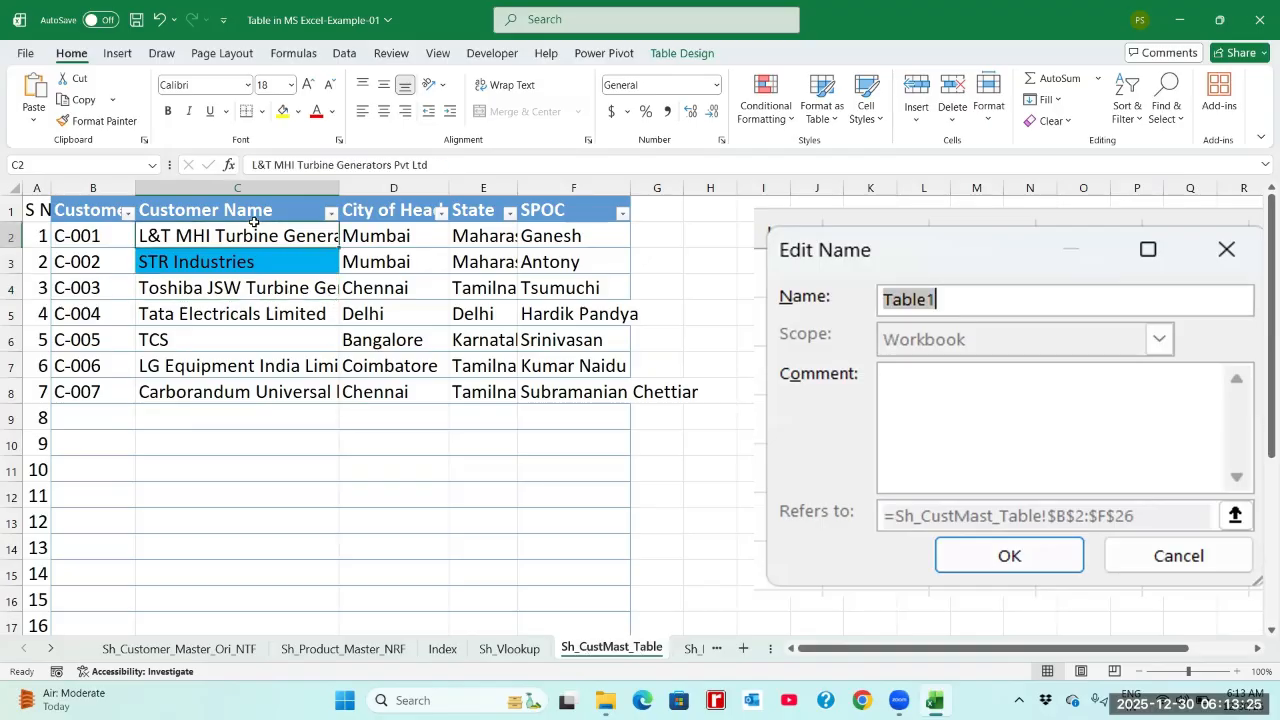
pyautogui.press('Up')
pyautogui.press('Left')
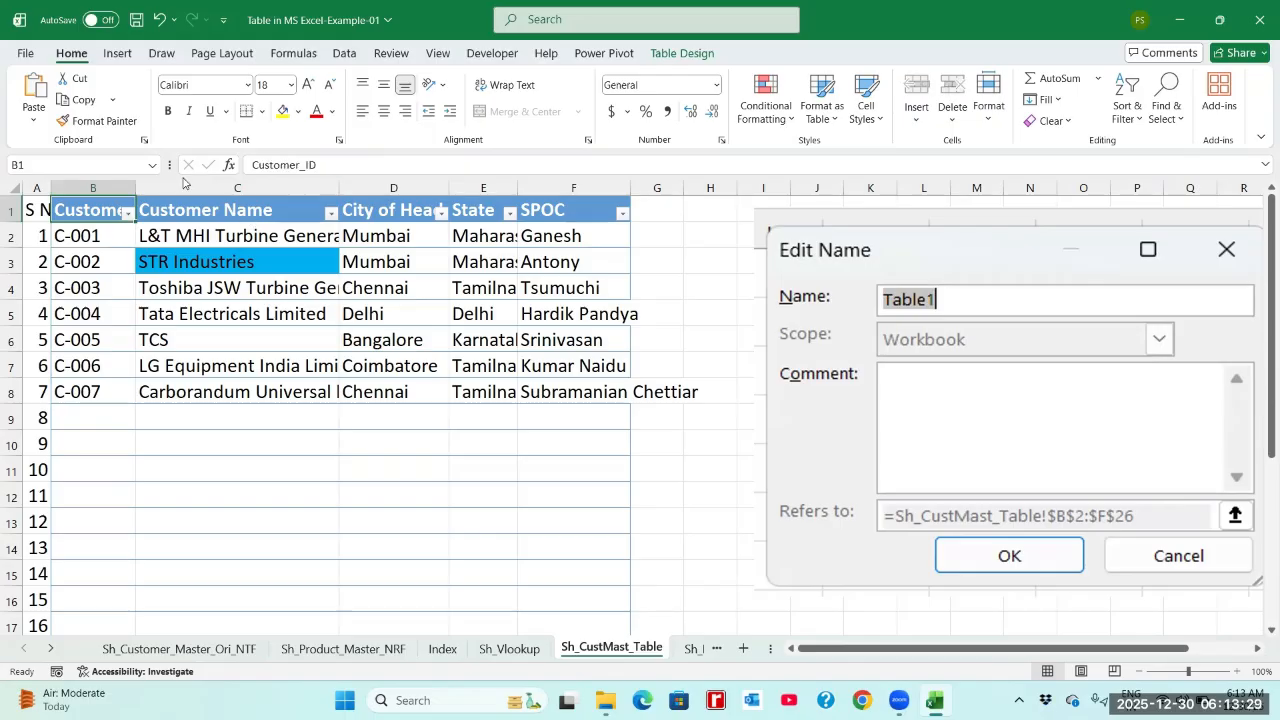
pyautogui.moveTo(136, 188); pyautogui.dragTo(199, 194)
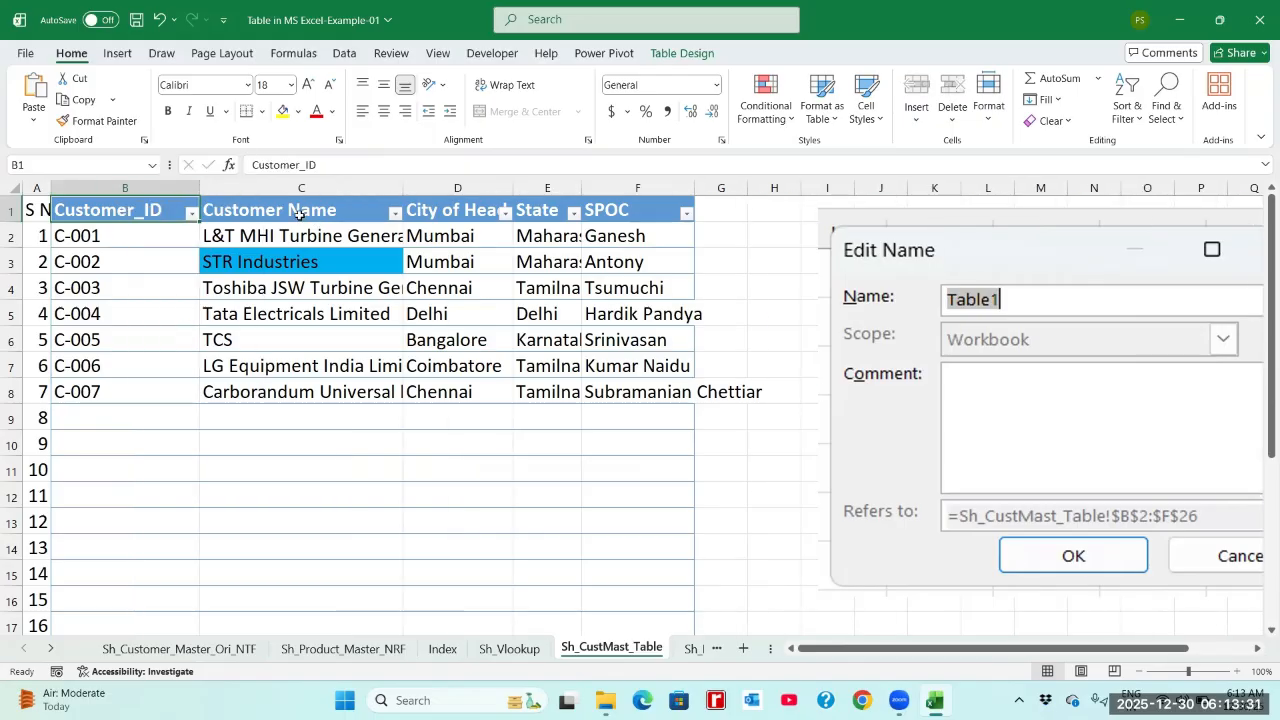
pyautogui.click(298, 212)
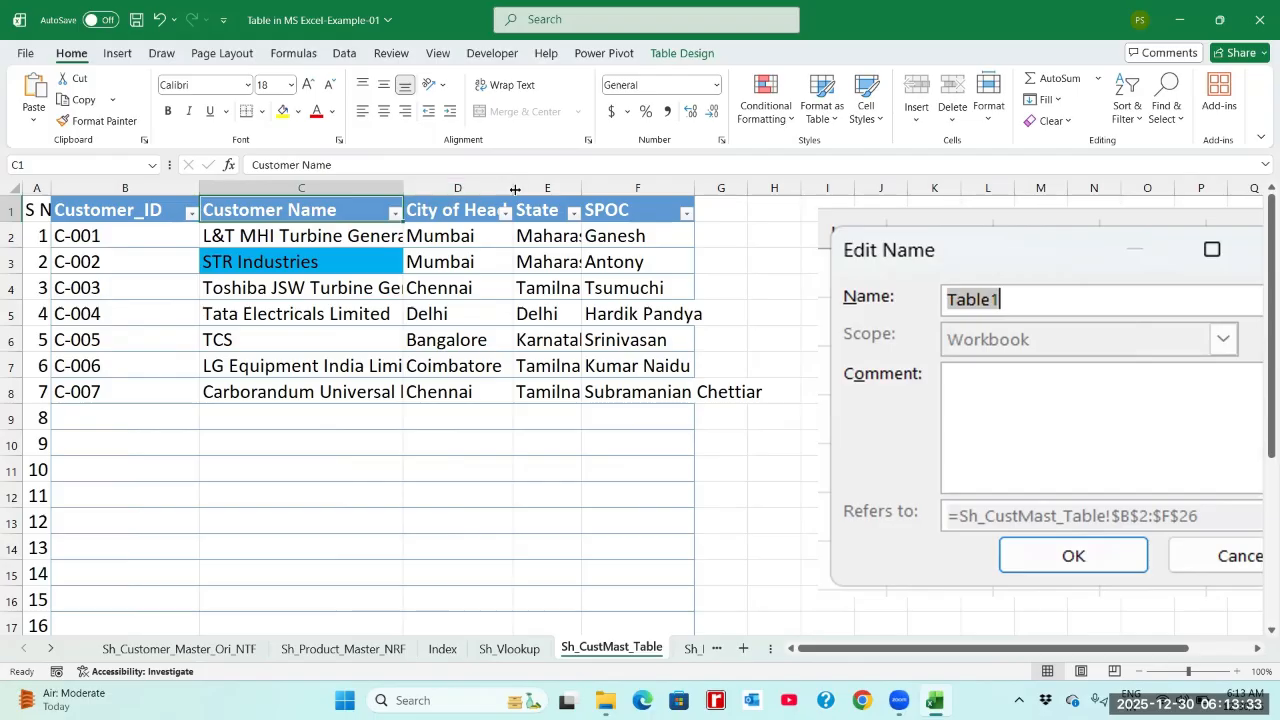
pyautogui.moveTo(512, 188); pyautogui.dragTo(600, 189)
pyautogui.click(546, 211)
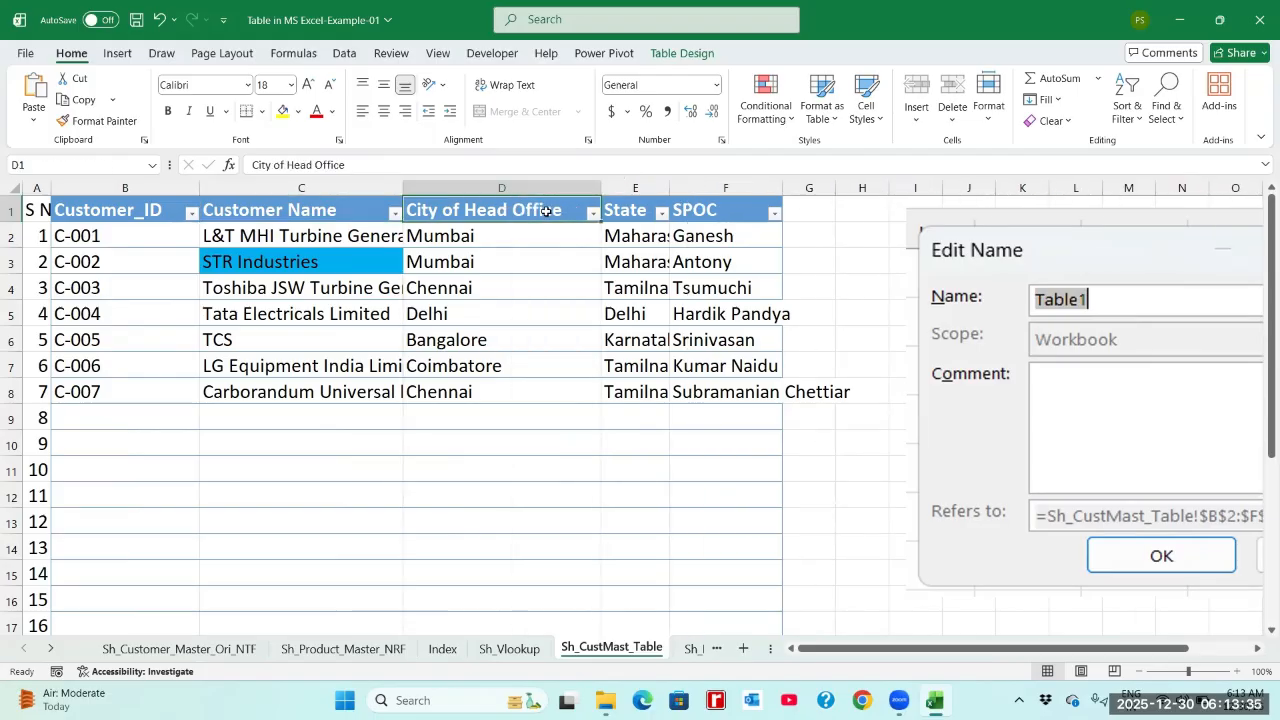
pyautogui.click(631, 210)
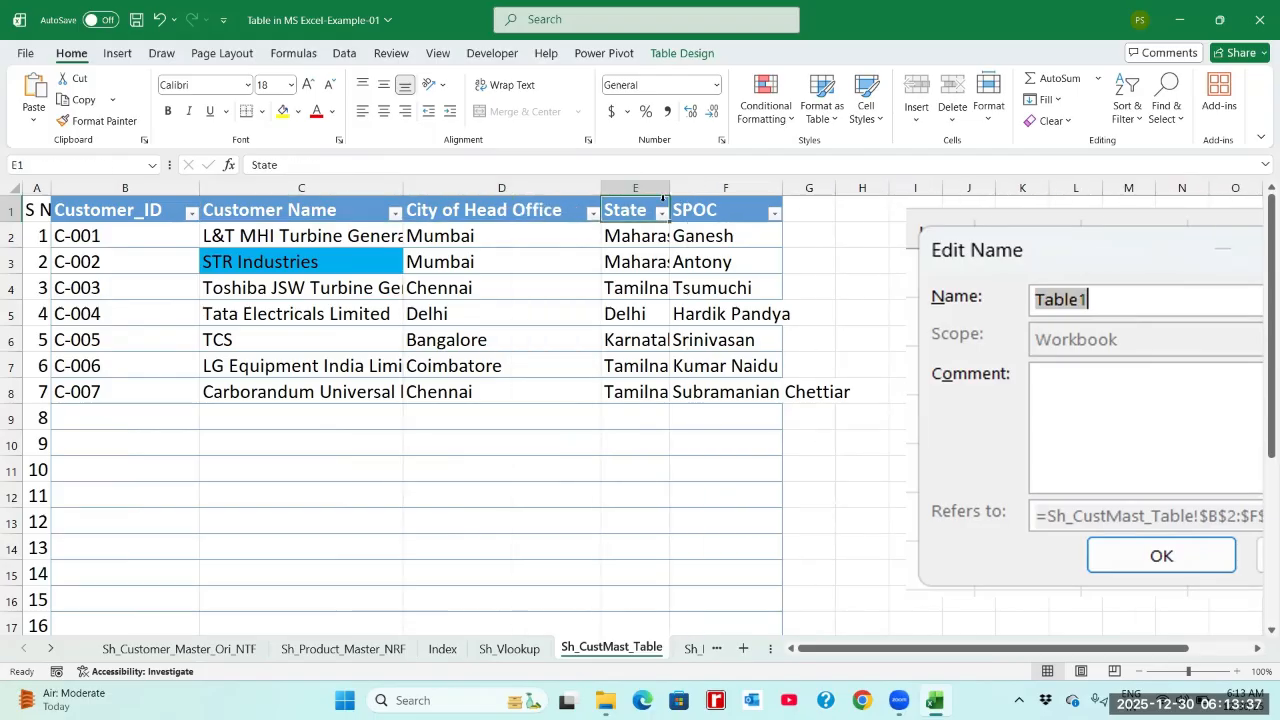
pyautogui.click(709, 207)
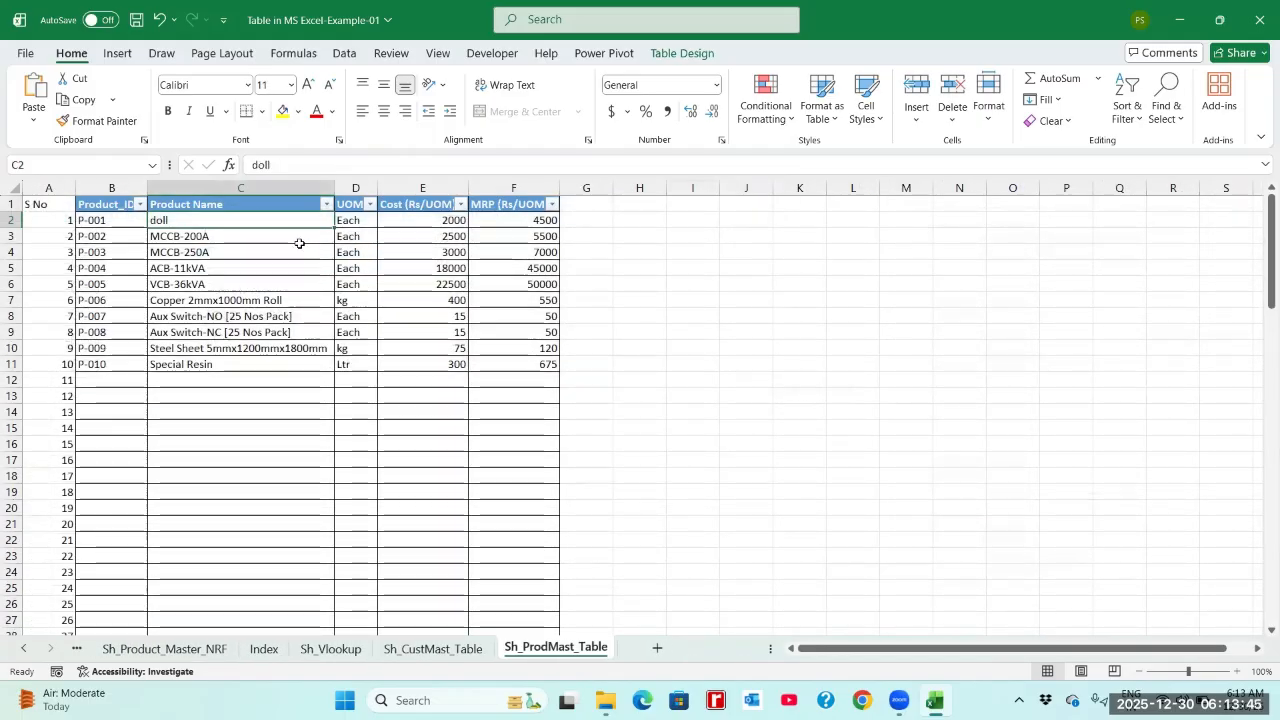
# - Check how far the Product Name entries extend in Sh_ProdMast_Table and select the first product ID in B2
pyautogui.click(247, 204)
pyautogui.hotkey('ctrl', 'Down')
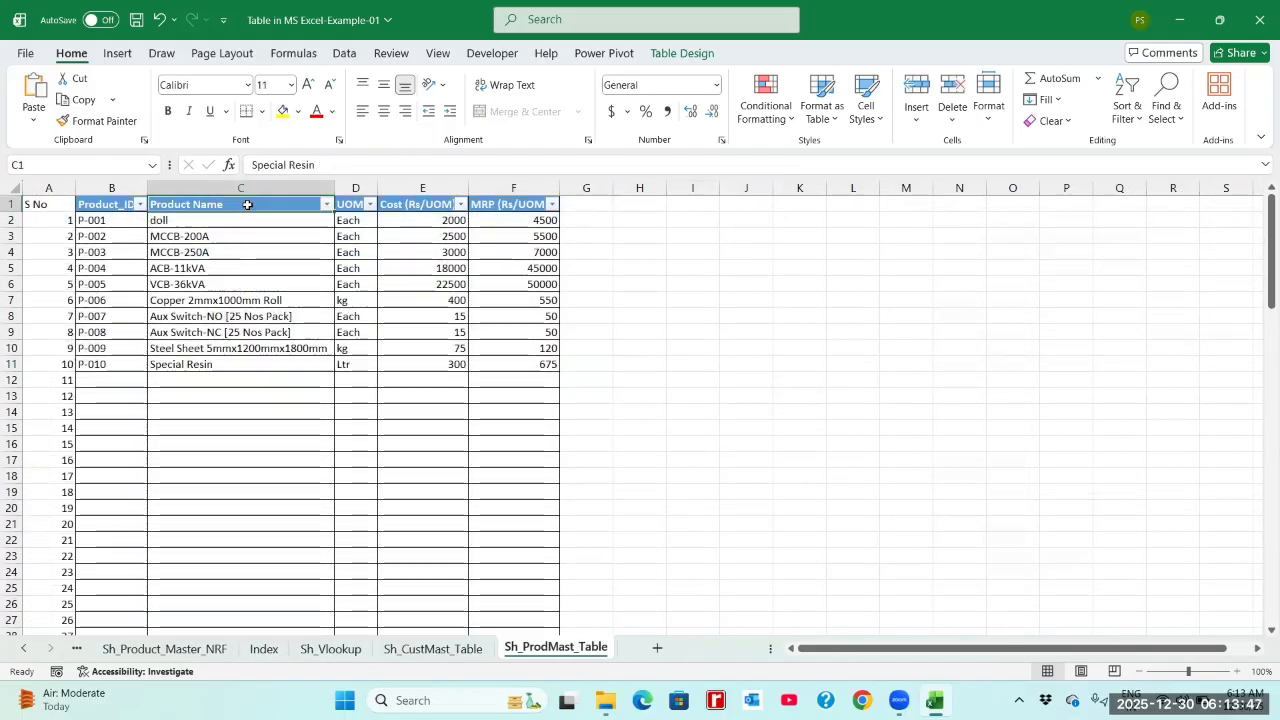
pyautogui.hotkey('ctrl', 'Up')
pyautogui.press('Left')
pyautogui.press('Down')
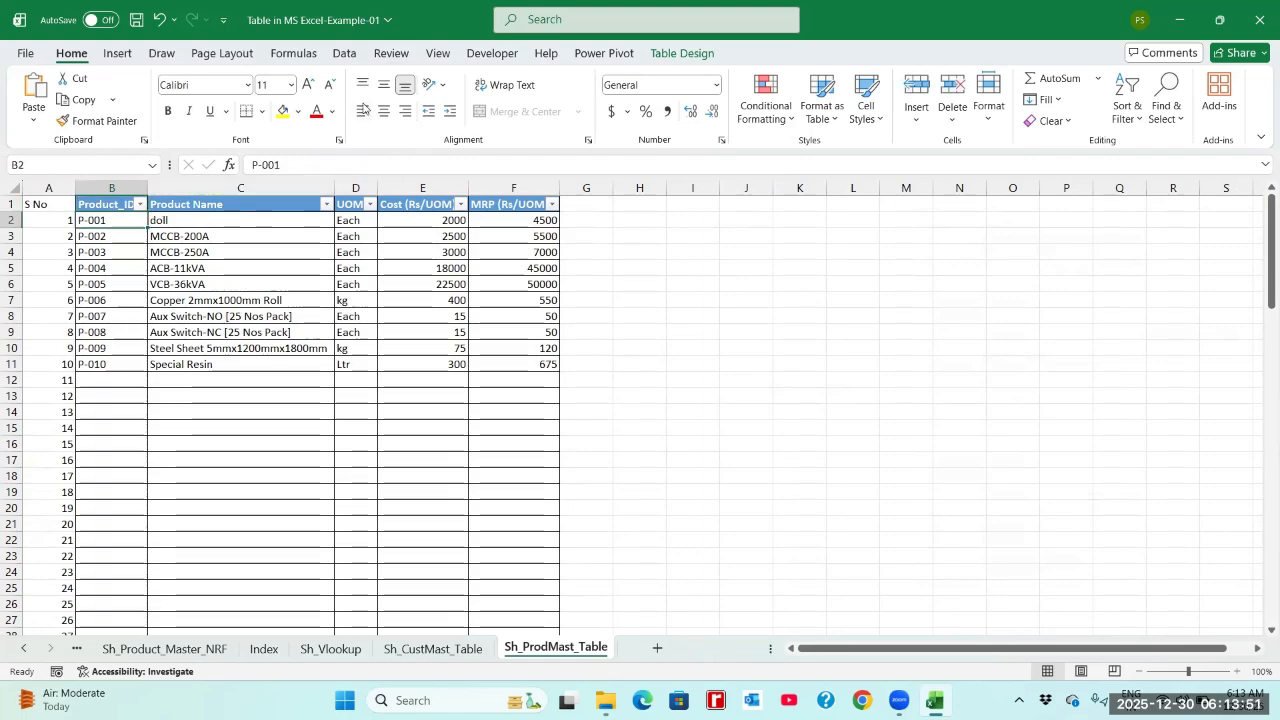
# - Open Table2 for editing in the Name Manager and move its Edit Name dialog clear for a screenshot
pyautogui.click(292, 55)
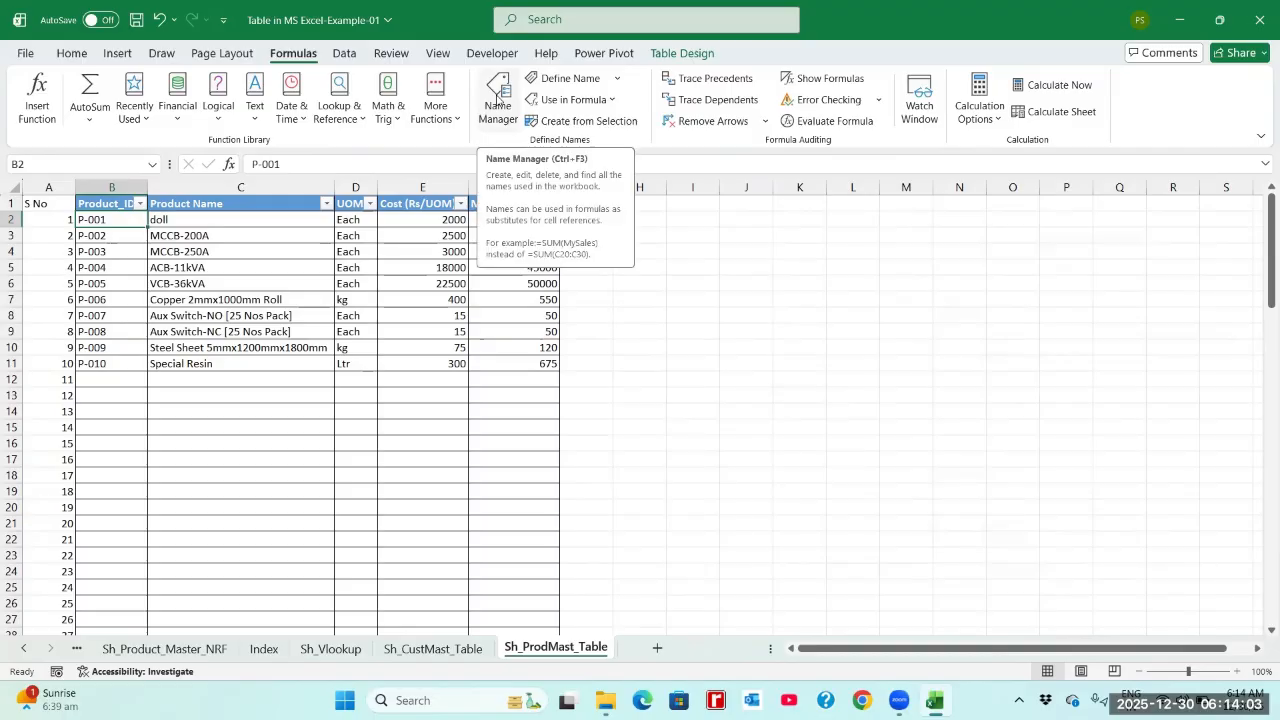
pyautogui.click(490, 100)
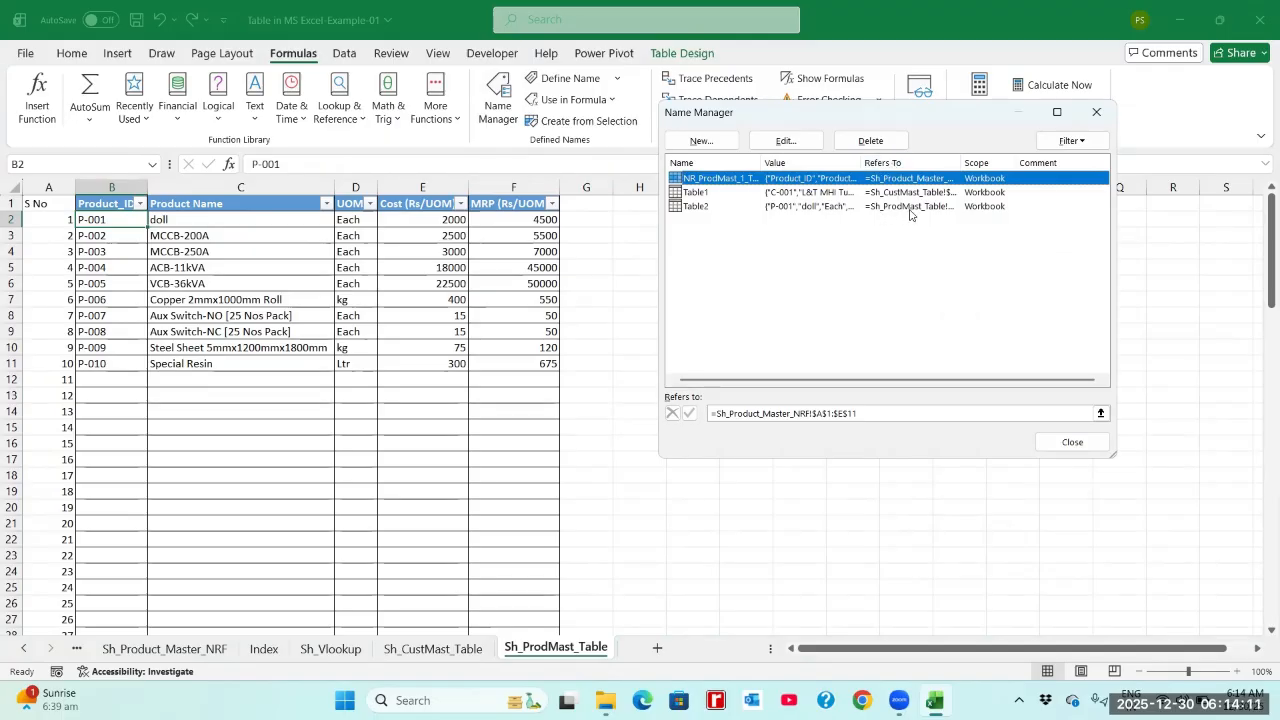
pyautogui.click(703, 209)
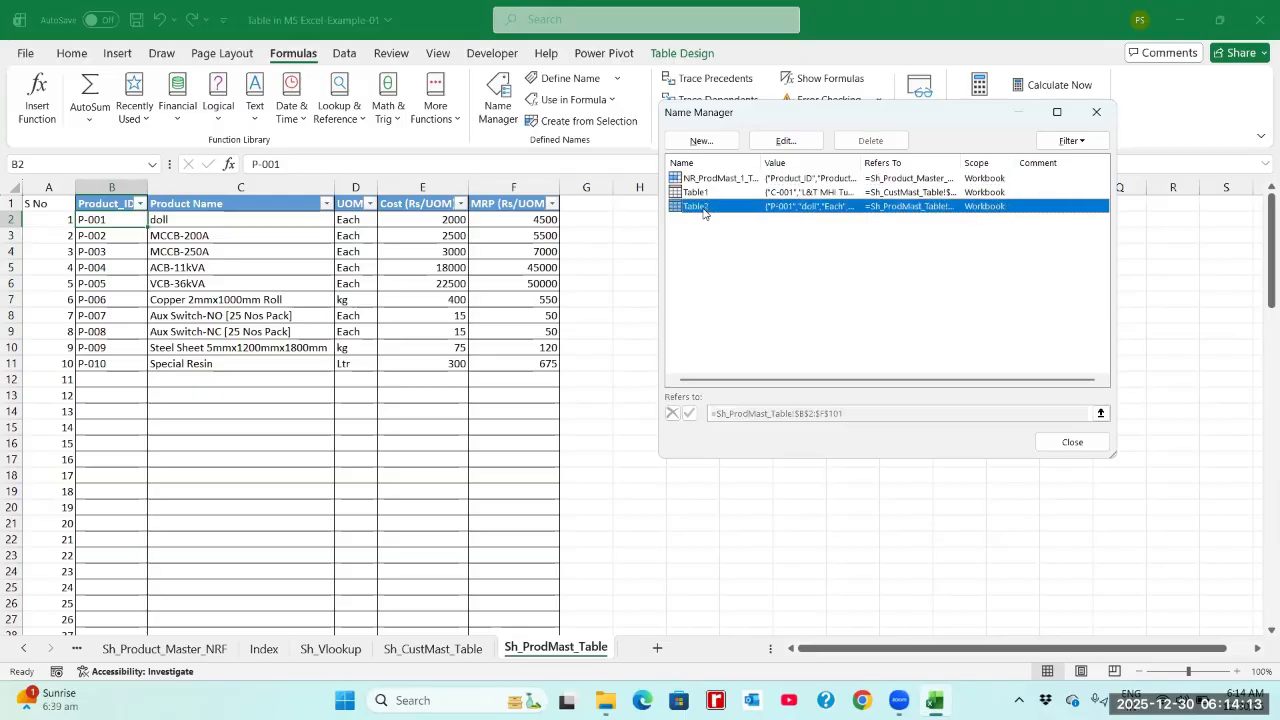
pyautogui.doubleClick(703, 209)
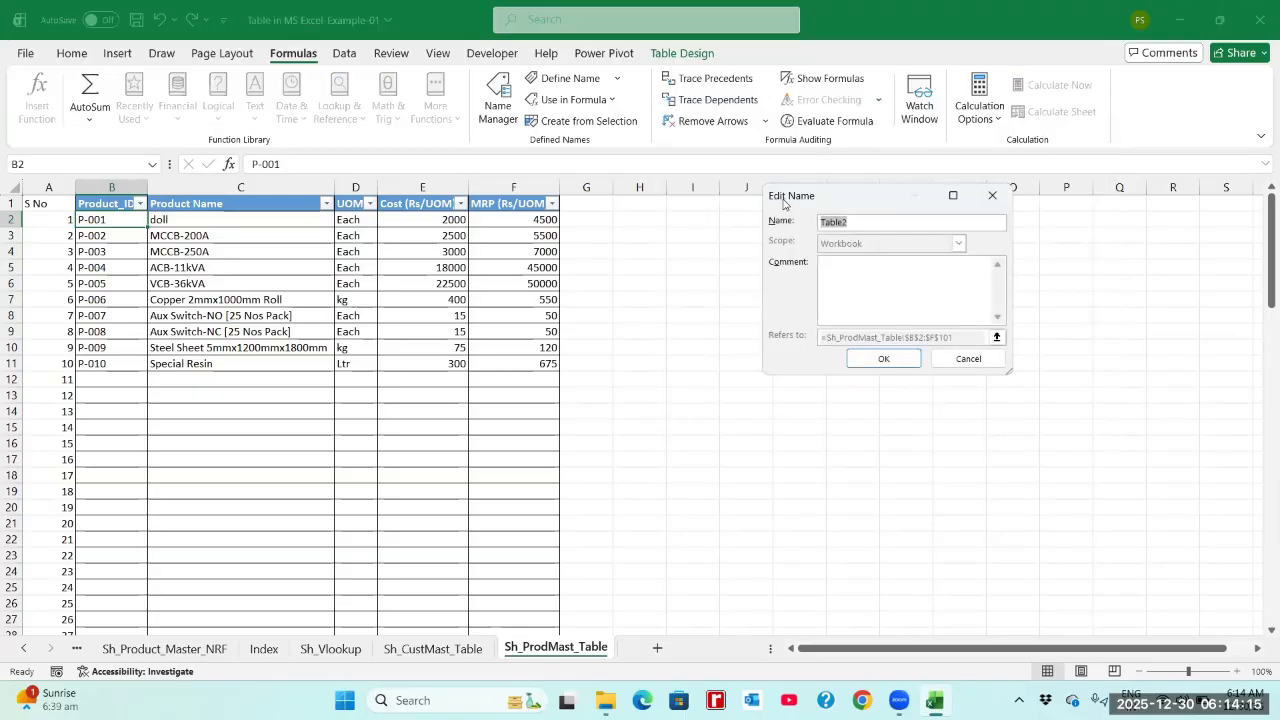
pyautogui.moveTo(777, 204); pyautogui.dragTo(733, 222)
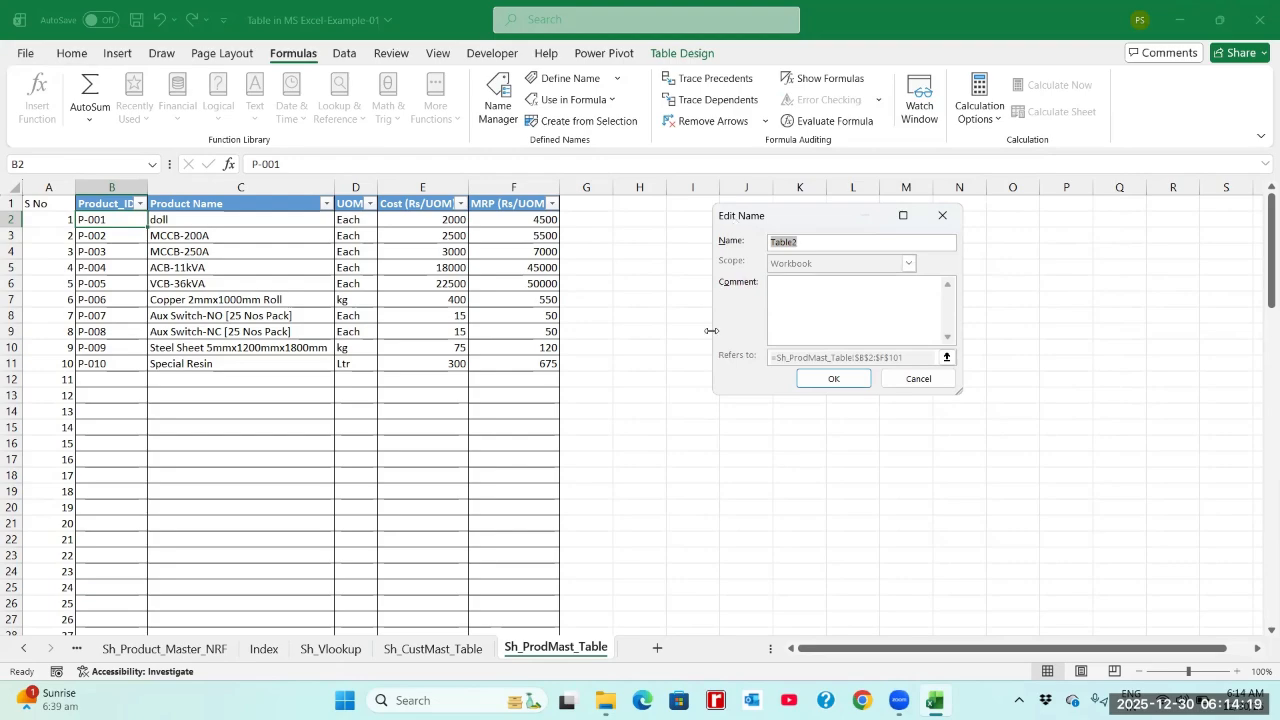
# - Capture a screenshot of the Table2 Edit Name dialog, and close it and the Name Manager without changes
pyautogui.press('super+shift+s')
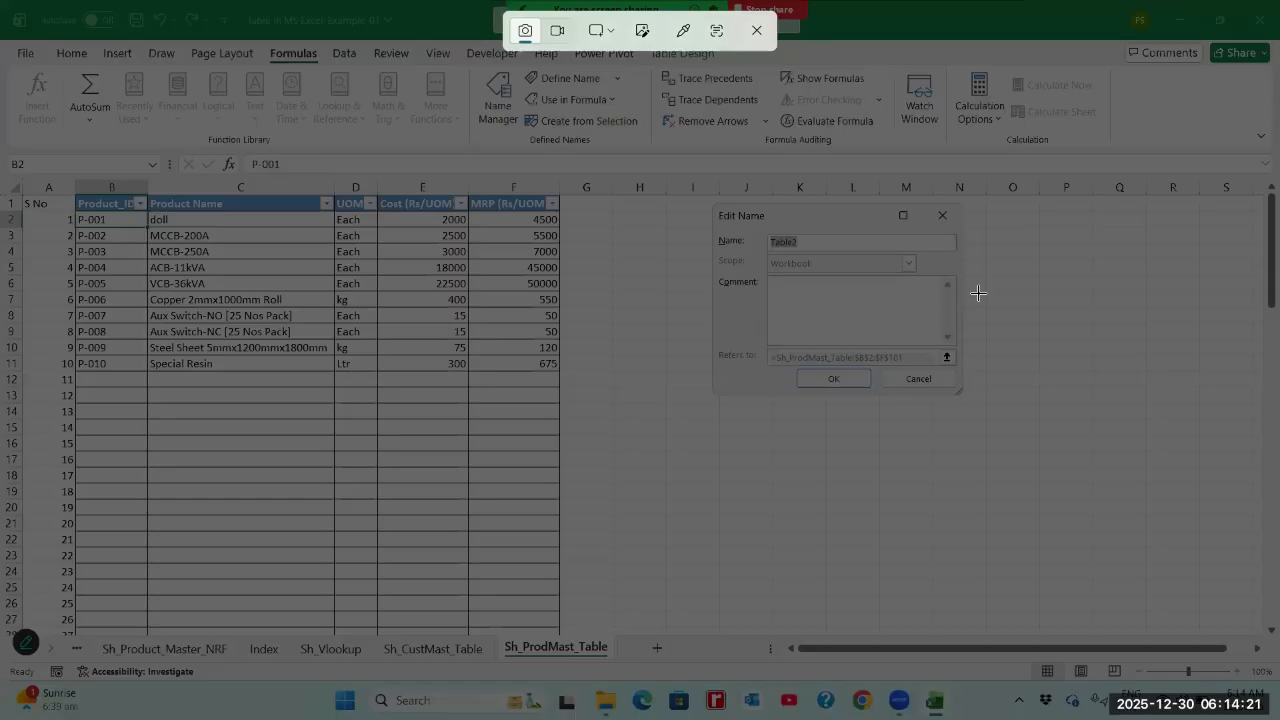
pyautogui.moveTo(702, 409); pyautogui.dragTo(1012, 189)
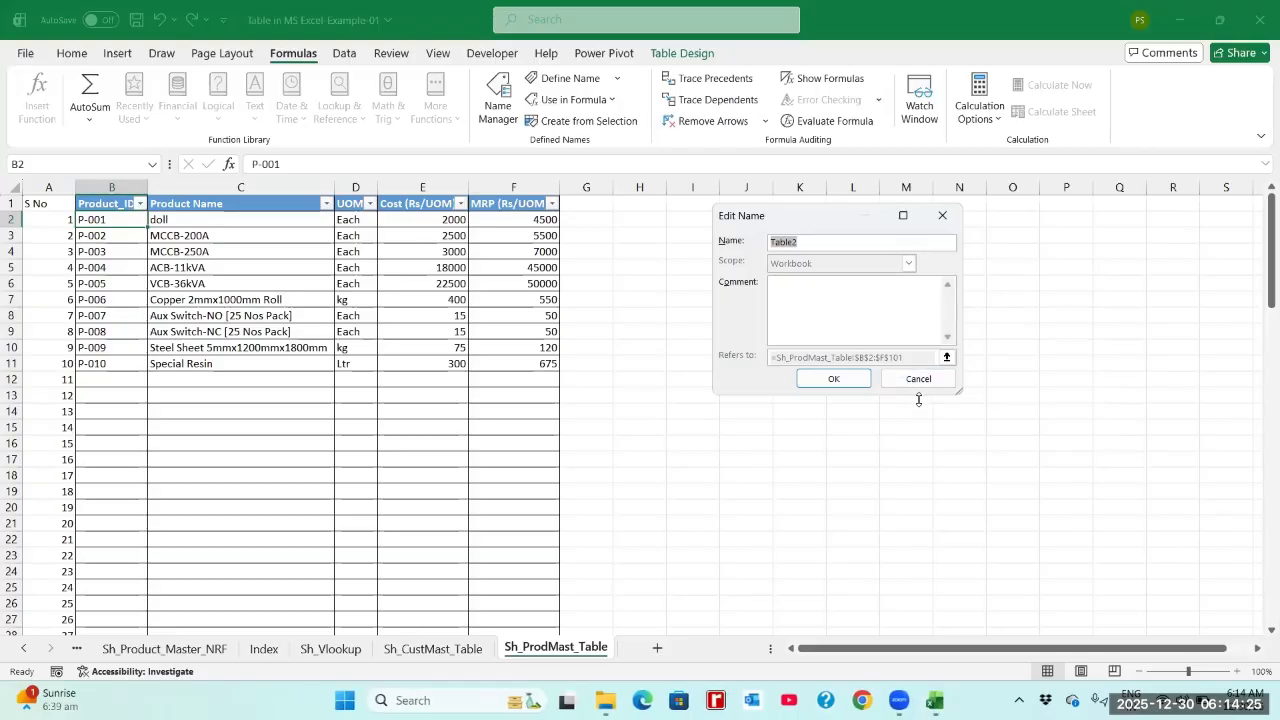
pyautogui.click(921, 381)
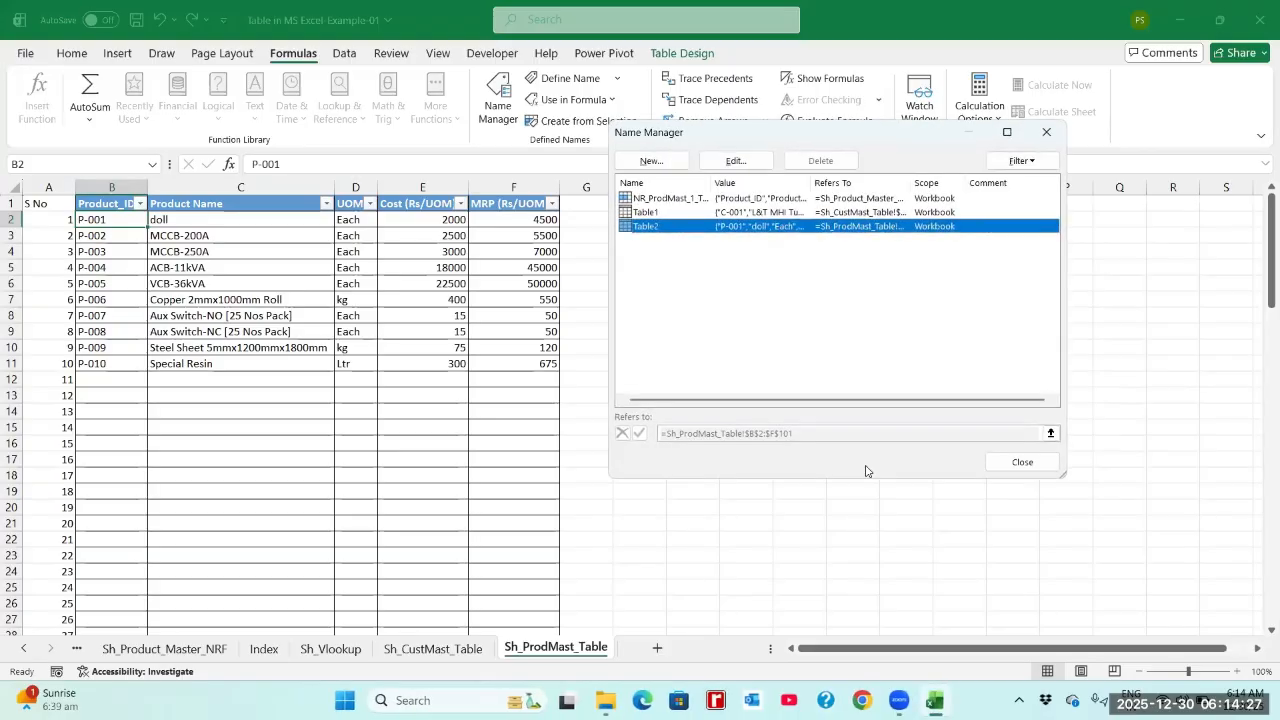
pyautogui.click(1019, 462)
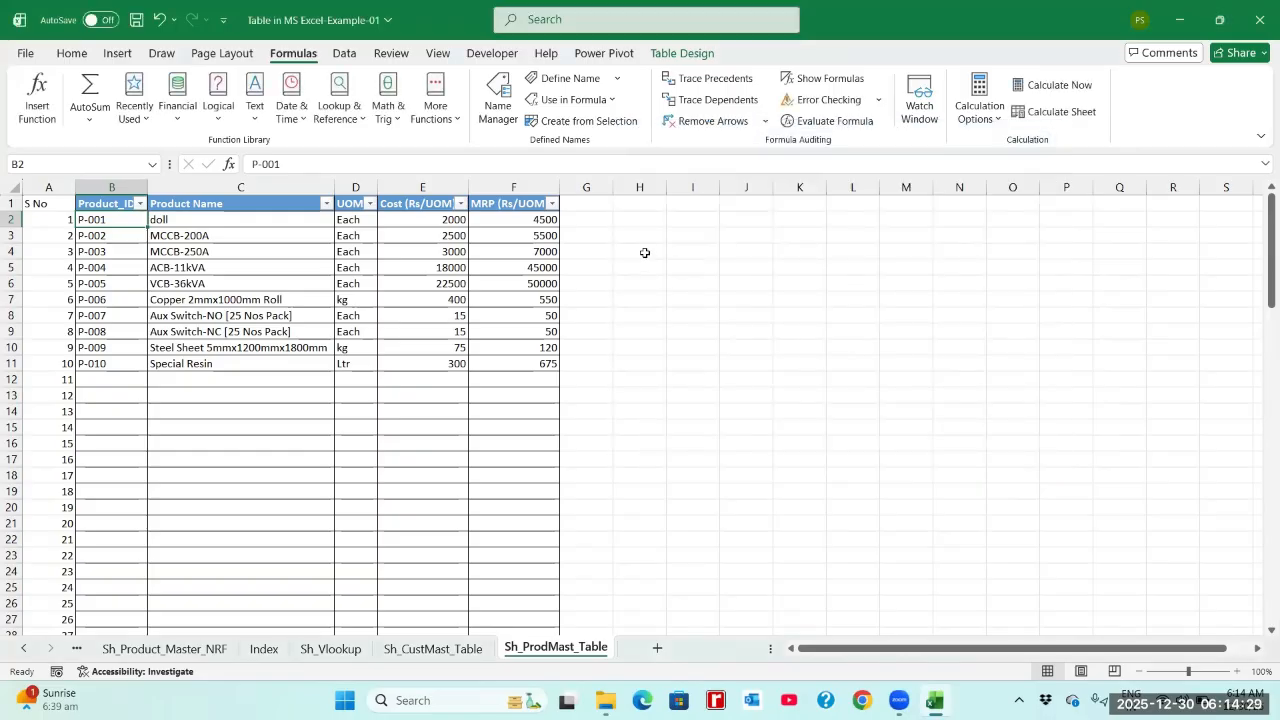
# - Paste the captured Edit Name screenshot at H4 in Sh_ProdMast_Table and enlarge it for easier reading
pyautogui.click(640, 248)
pyautogui.hotkey('ctrl', 'v')
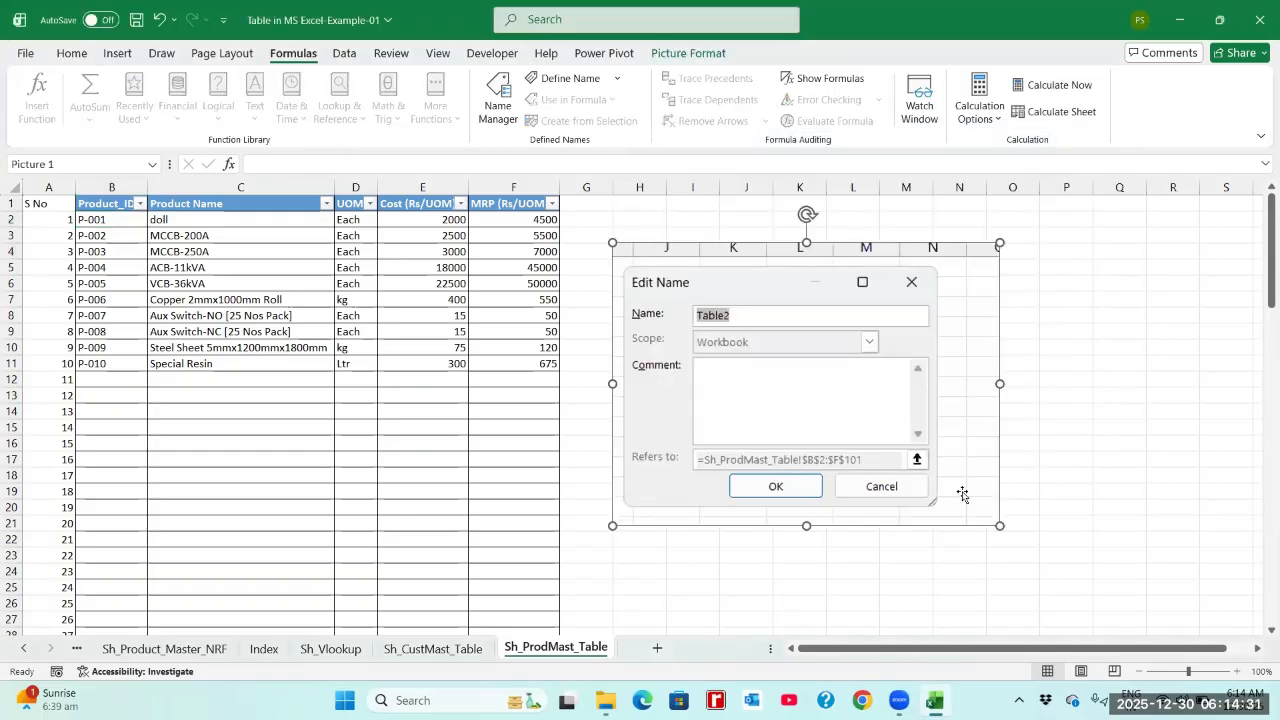
pyautogui.moveTo(1002, 528); pyautogui.dragTo(1078, 580)
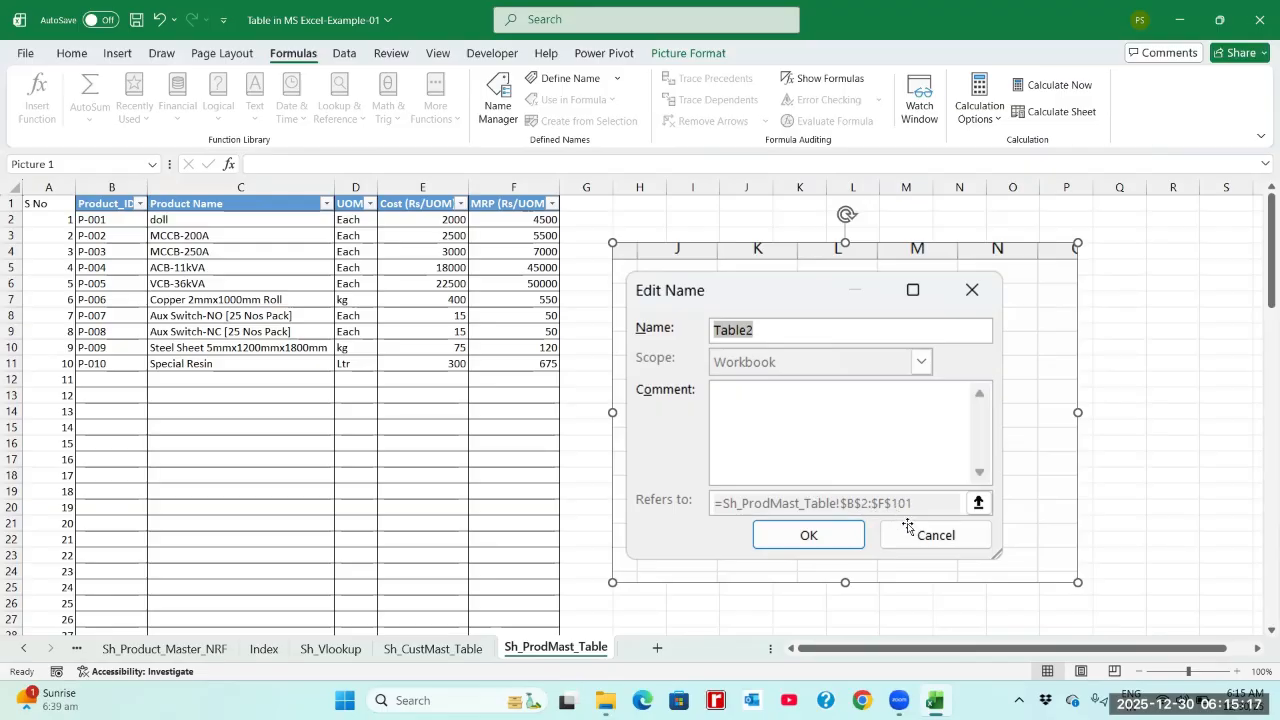
# - Select the five cells of the first product record, B2:F2, beneath the Product_ID to MRP headers
pyautogui.click(121, 204)
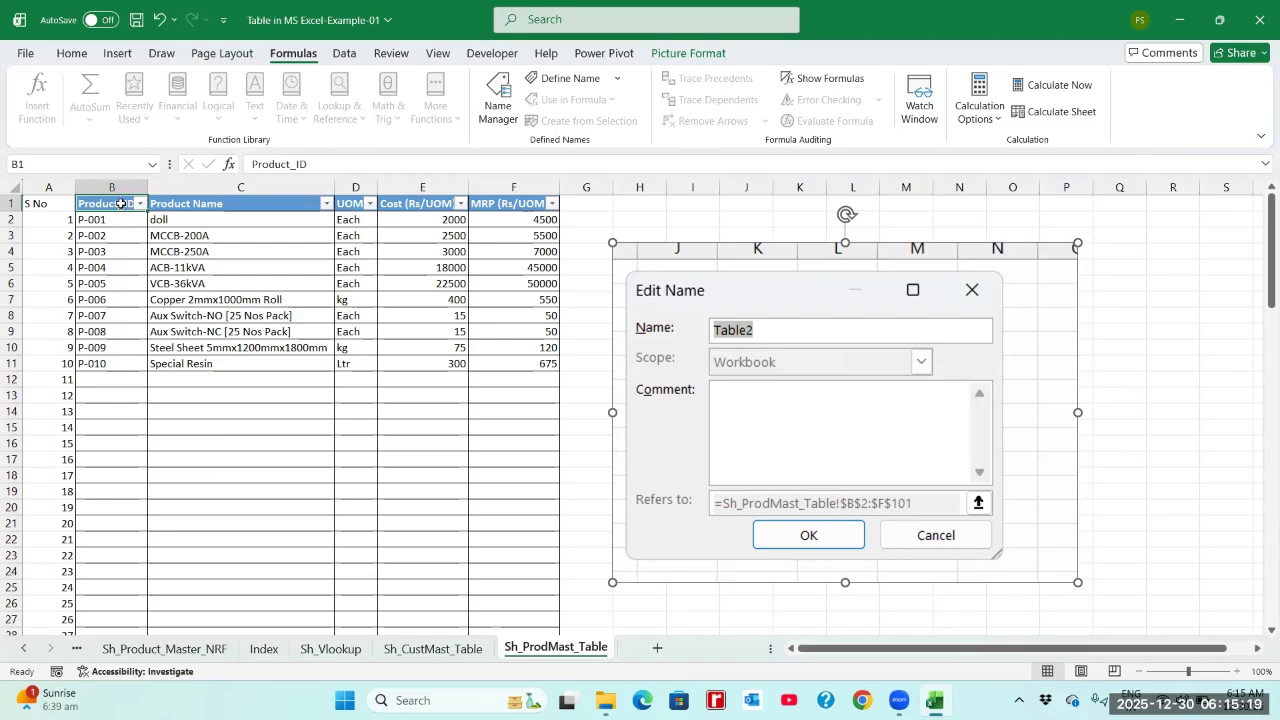
pyautogui.press('Down')
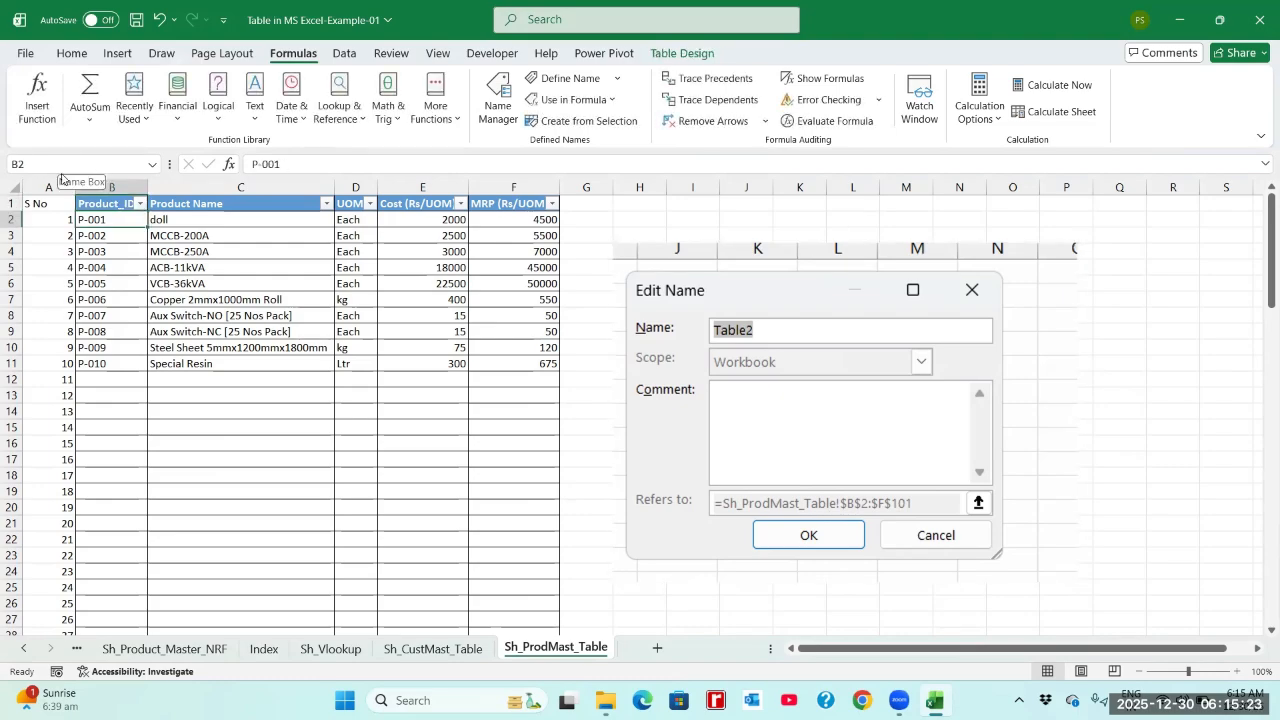
pyautogui.hotkey('shift', 'Right')
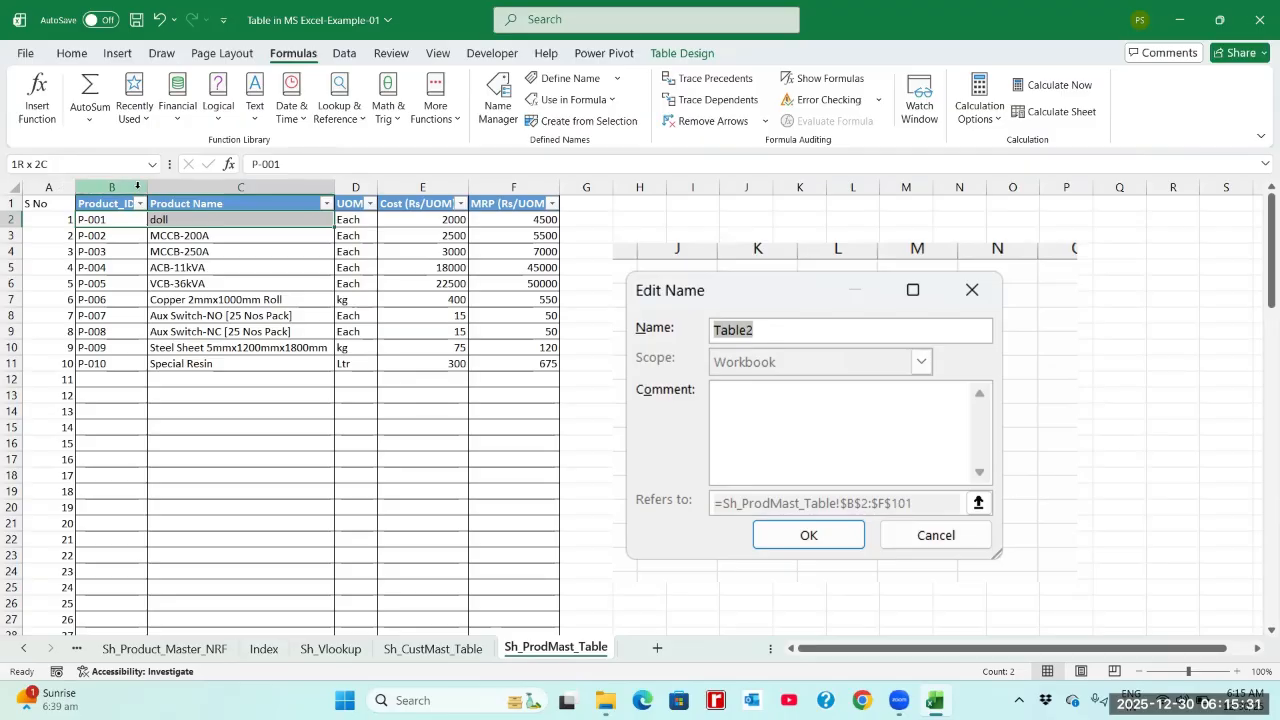
pyautogui.hotkey('shift', 'Right')
pyautogui.hotkey('shift', 'Right')
pyautogui.hotkey('shift', 'Right')
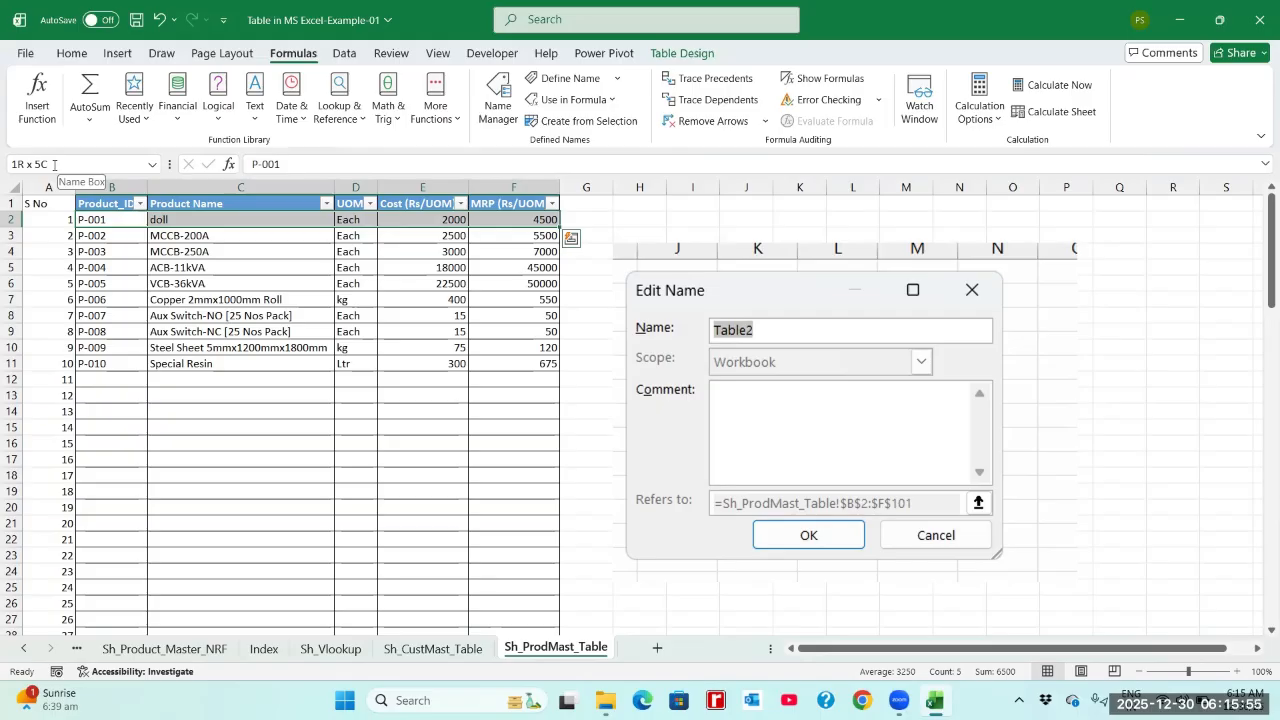
# - Extend the selection row by row from the first product record until it covers Table2's full data range B2:F101
pyautogui.hotkey('shift', 'Down')
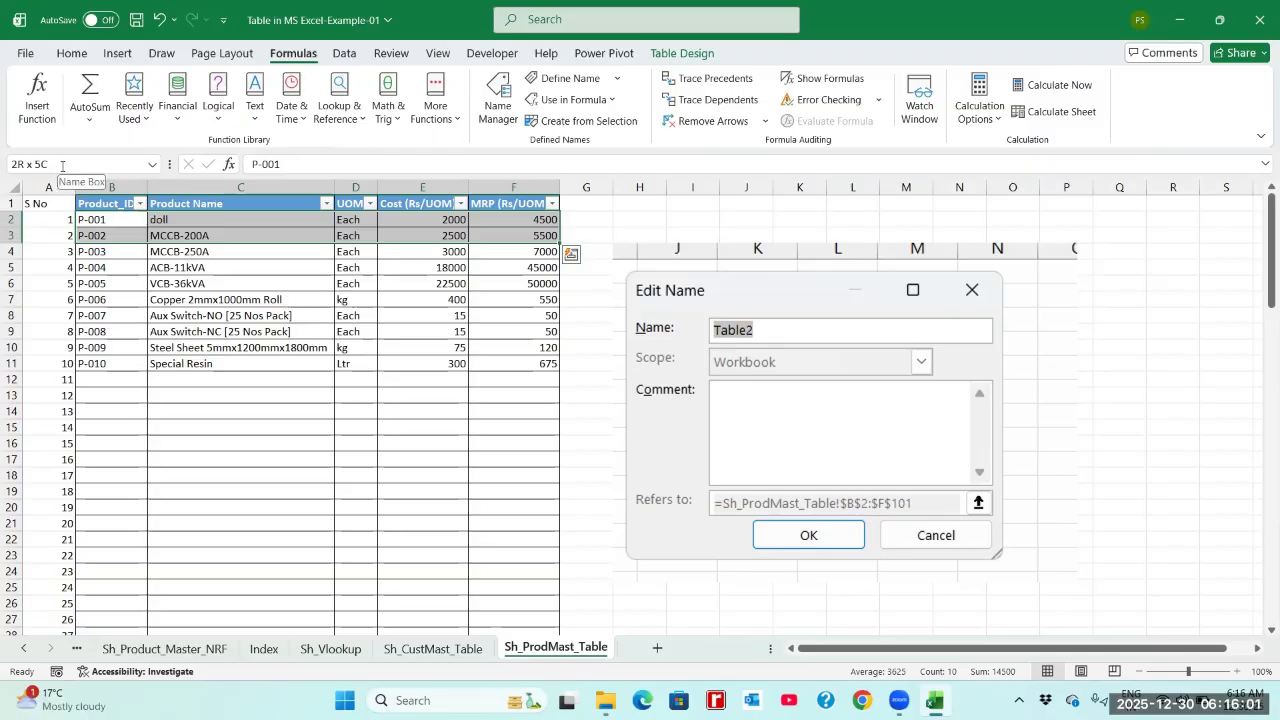
pyautogui.hotkey('shift', 'Down')
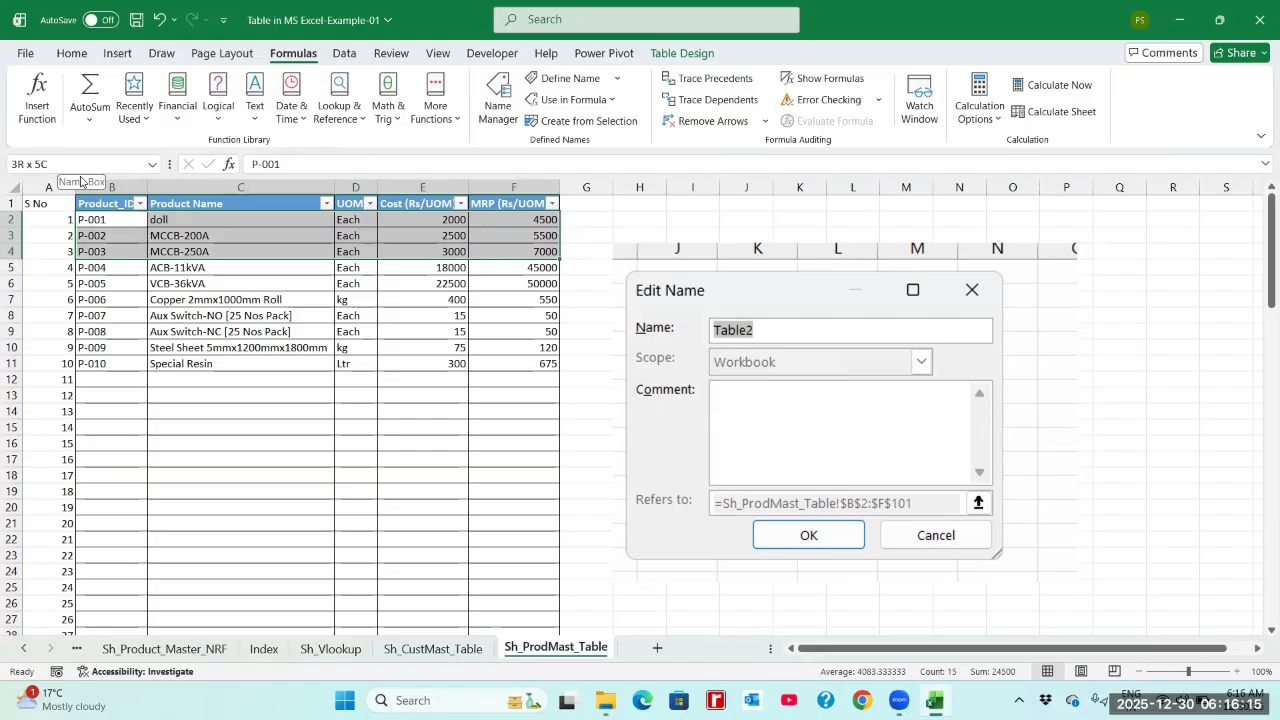
pyautogui.hotkey('shift', 'Down')
pyautogui.hotkey('shift', 'Down')
pyautogui.hotkey('shift', 'Down')
pyautogui.hotkey('shift', 'Down')
pyautogui.hotkey('shift', 'Down')
pyautogui.hotkey('shift', 'Down')
pyautogui.hotkey('shift', 'Down')
pyautogui.hotkey('shift', 'Down')
pyautogui.hotkey('shift', 'Down')
pyautogui.hotkey('shift', 'Down')
pyautogui.hotkey('shift', 'Down')
pyautogui.hotkey('shift', 'Down')
pyautogui.hotkey('shift', 'Down')
pyautogui.hotkey('shift', 'Down')
pyautogui.hotkey('shift', 'Down')
pyautogui.hotkey('shift', 'Down')
pyautogui.hotkey('shift', 'Down')
pyautogui.hotkey('shift', 'Down')
pyautogui.hotkey('shift', 'Down')
pyautogui.hotkey('shift', 'Down')
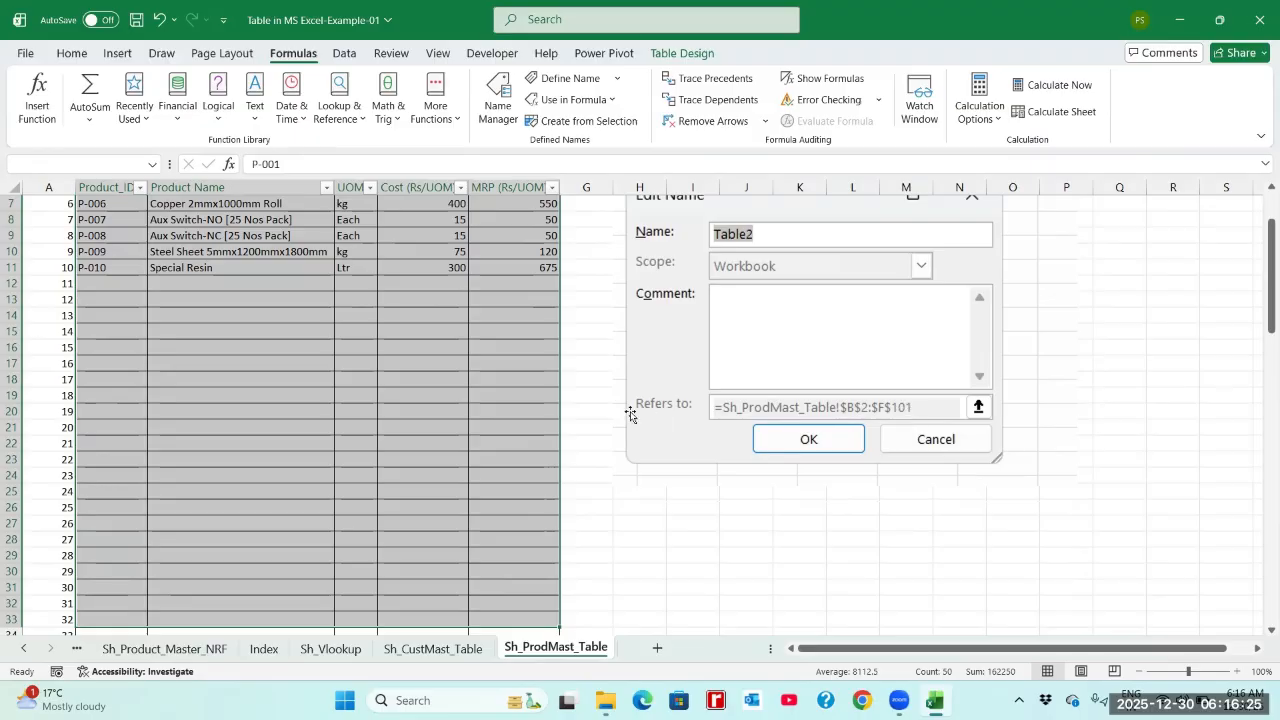
pyautogui.hotkey('shift', 'Down')
pyautogui.hotkey('shift', 'Down')
pyautogui.hotkey('shift', 'Down')
pyautogui.hotkey('shift', 'Down')
pyautogui.hotkey('shift', 'Down')
pyautogui.hotkey('shift', 'Down')
pyautogui.hotkey('shift', 'Down')
pyautogui.hotkey('shift', 'Down')
pyautogui.hotkey('shift', 'Down')
pyautogui.hotkey('shift', 'Down')
pyautogui.hotkey('shift', 'Down')
pyautogui.hotkey('shift', 'Down')
pyautogui.hotkey('shift', 'Down')
pyautogui.hotkey('shift', 'Down')
pyautogui.hotkey('shift', 'Down')
pyautogui.hotkey('shift', 'Down')
pyautogui.hotkey('shift', 'Down')
pyautogui.hotkey('shift', 'Down')
pyautogui.hotkey('shift', 'Down')
pyautogui.hotkey('shift', 'Down')
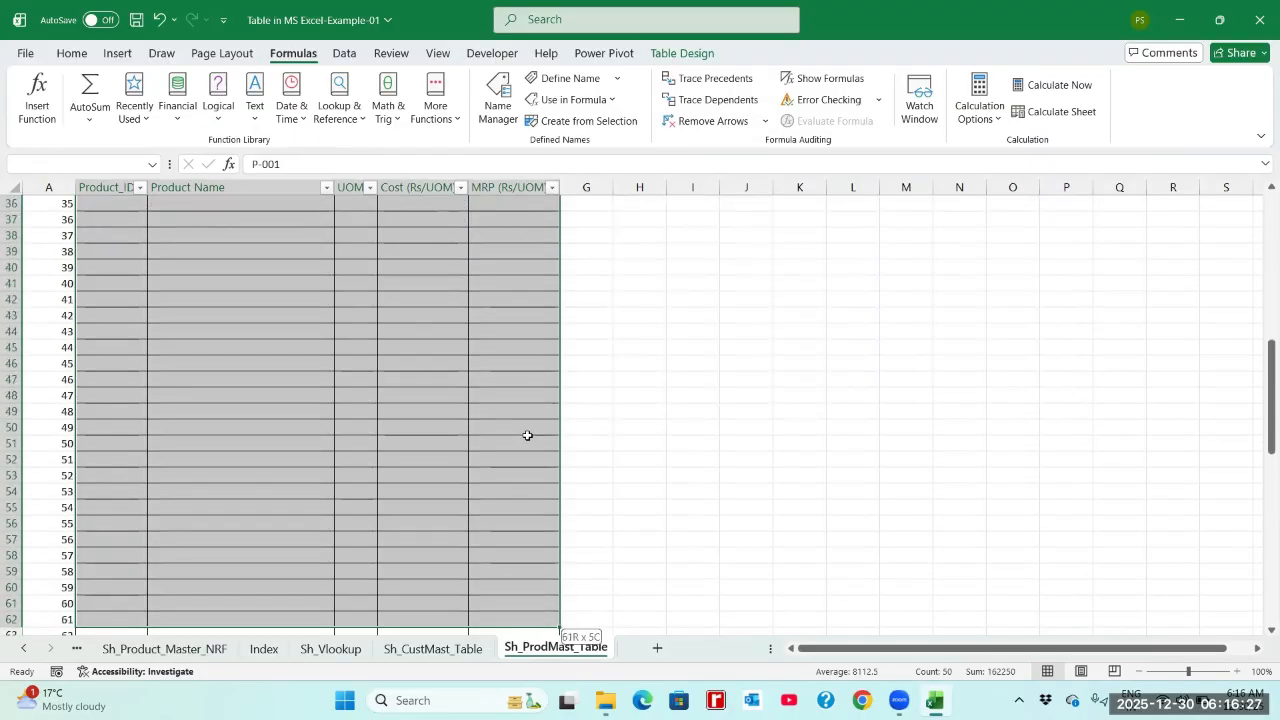
pyautogui.hotkey('shift', 'Down')
pyautogui.hotkey('shift', 'Down')
pyautogui.hotkey('shift', 'Down')
pyautogui.hotkey('shift', 'Down')
pyautogui.hotkey('shift', 'Down')
pyautogui.hotkey('shift', 'Down')
pyautogui.hotkey('shift', 'Down')
pyautogui.hotkey('shift', 'Down')
pyautogui.hotkey('shift', 'Down')
pyautogui.hotkey('shift', 'Down')
pyautogui.hotkey('shift', 'Down')
pyautogui.hotkey('shift', 'Down')
pyautogui.hotkey('shift', 'Down')
pyautogui.hotkey('shift', 'Down')
pyautogui.hotkey('shift', 'Down')
pyautogui.hotkey('shift', 'Down')
pyautogui.hotkey('shift', 'Down')
pyautogui.hotkey('shift', 'Down')
pyautogui.hotkey('shift', 'Down')
pyautogui.hotkey('shift', 'Down')
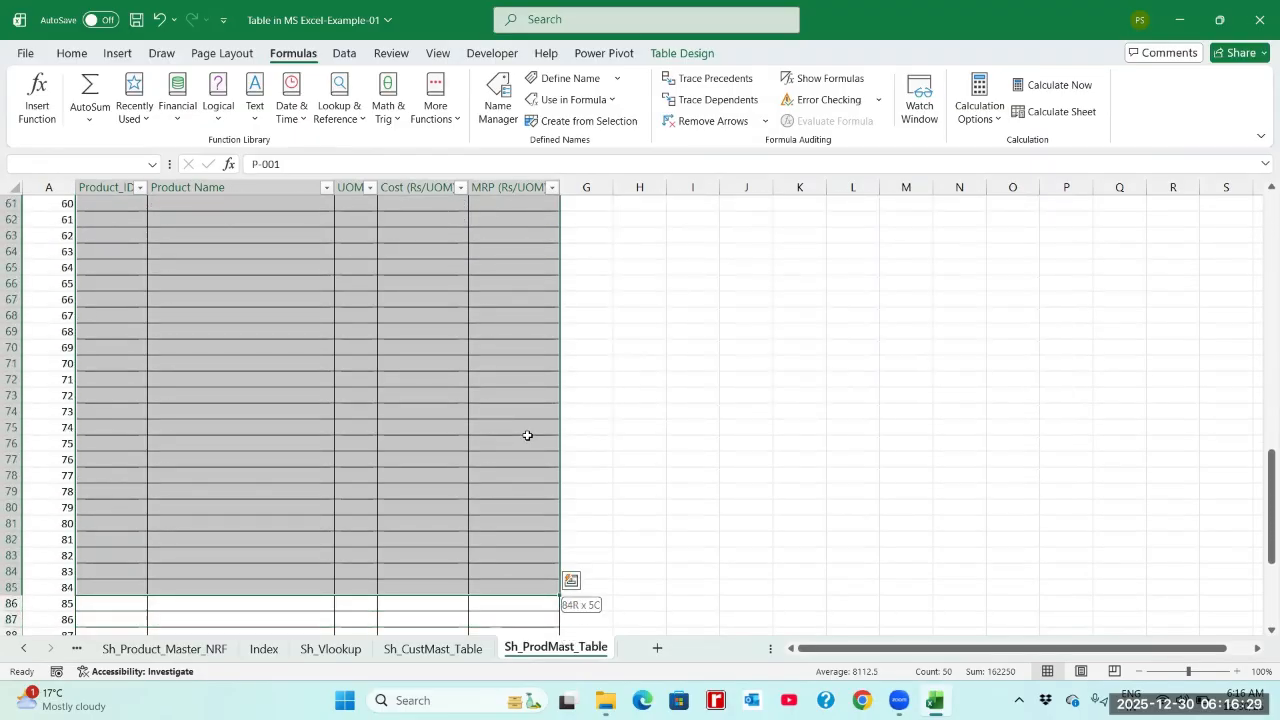
pyautogui.hotkey('shift', 'Down')
pyautogui.hotkey('shift', 'Down')
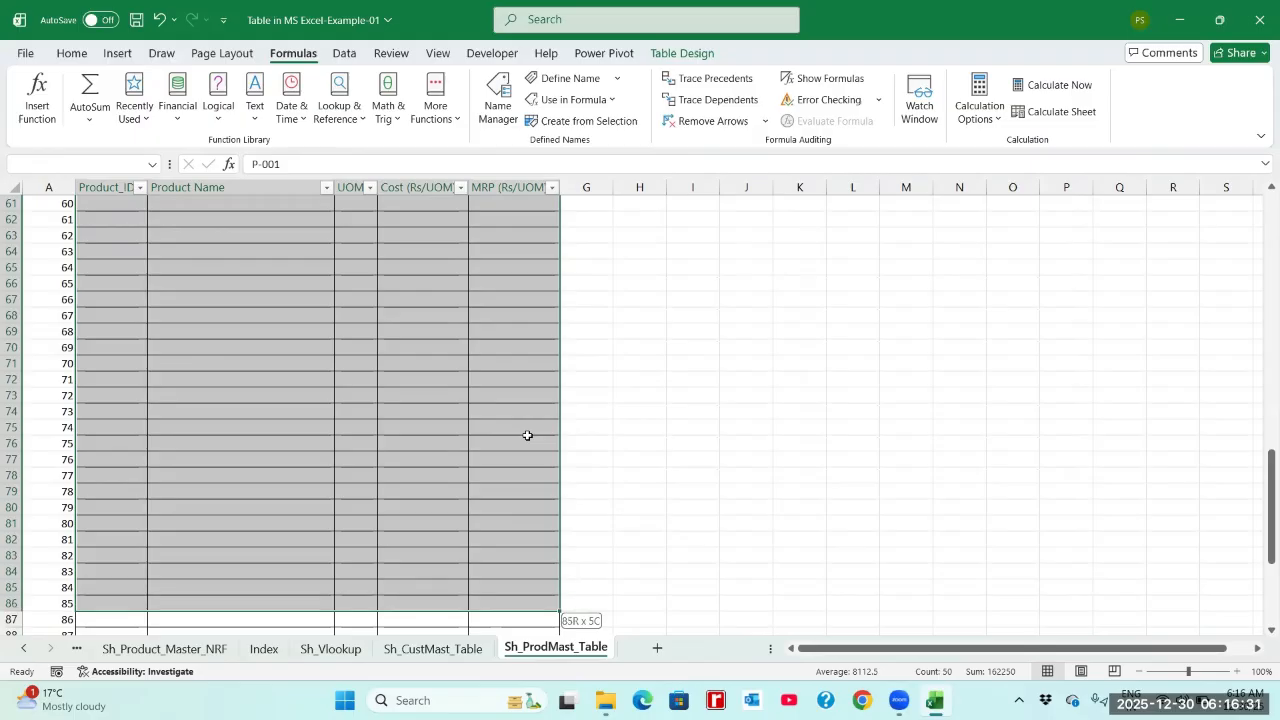
pyautogui.hotkey('shift', 'Down')
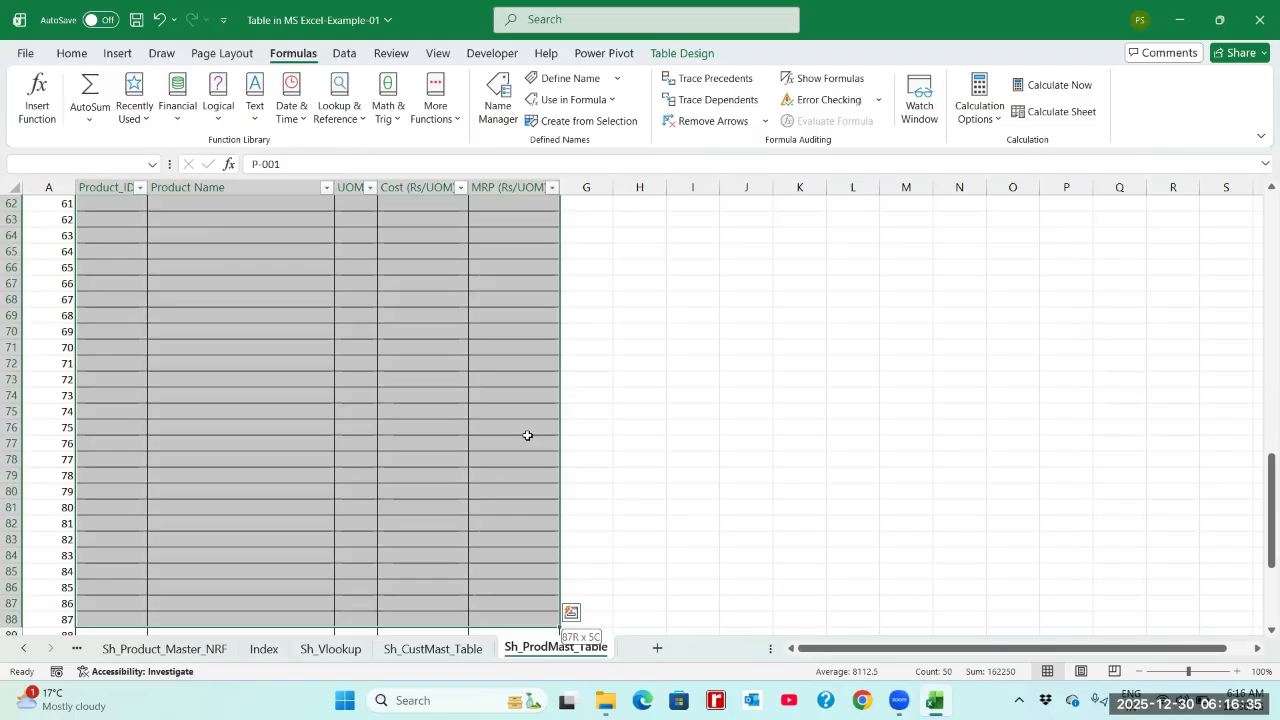
pyautogui.hotkey('shift', 'Down')
pyautogui.hotkey('shift', 'Down')
pyautogui.hotkey('shift', 'Down')
pyautogui.hotkey('shift', 'Down')
pyautogui.hotkey('shift', 'Down')
pyautogui.hotkey('shift', 'Down')
pyautogui.hotkey('shift', 'Down')
pyautogui.hotkey('shift', 'Down')
pyautogui.hotkey('shift', 'Down')
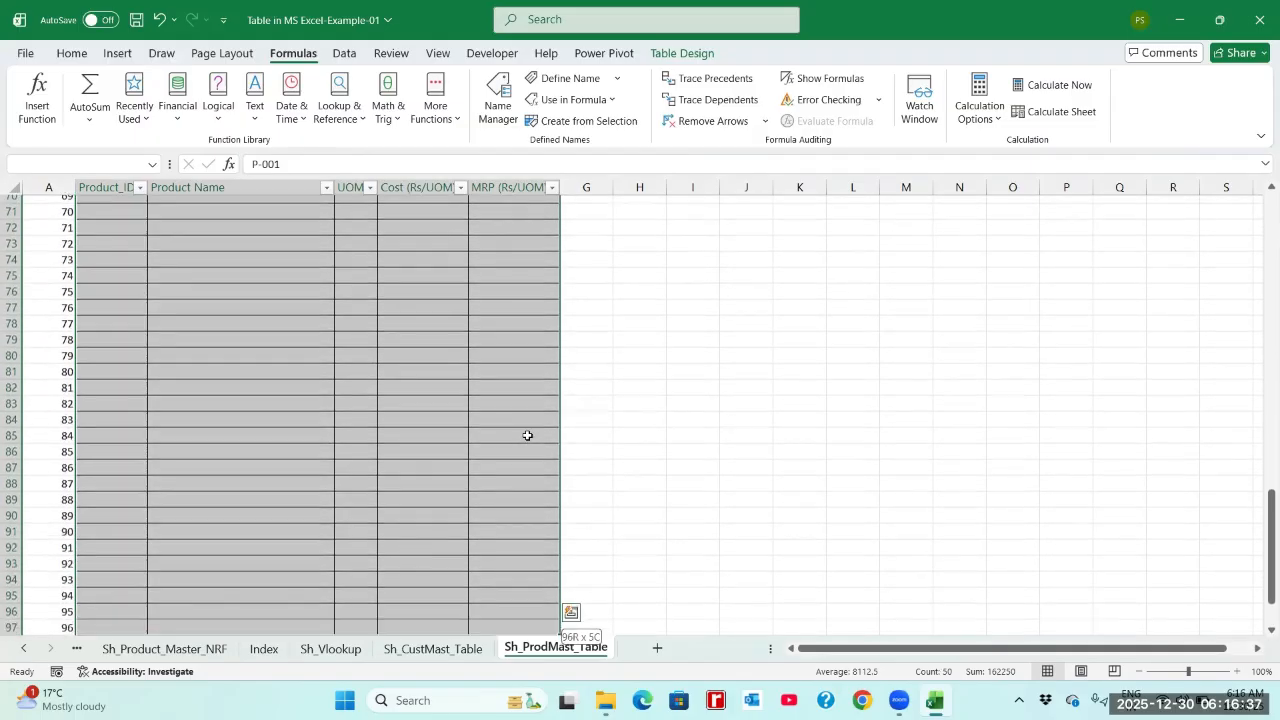
pyautogui.hotkey('shift', 'Down')
pyautogui.hotkey('shift', 'Down')
pyautogui.hotkey('shift', 'Down')
pyautogui.hotkey('shift', 'Down')
pyautogui.hotkey('shift', 'Down')
pyautogui.hotkey('shift', 'Down')
pyautogui.hotkey('shift', 'Down')
pyautogui.hotkey('shift', 'Down')
pyautogui.hotkey('shift', 'Down')
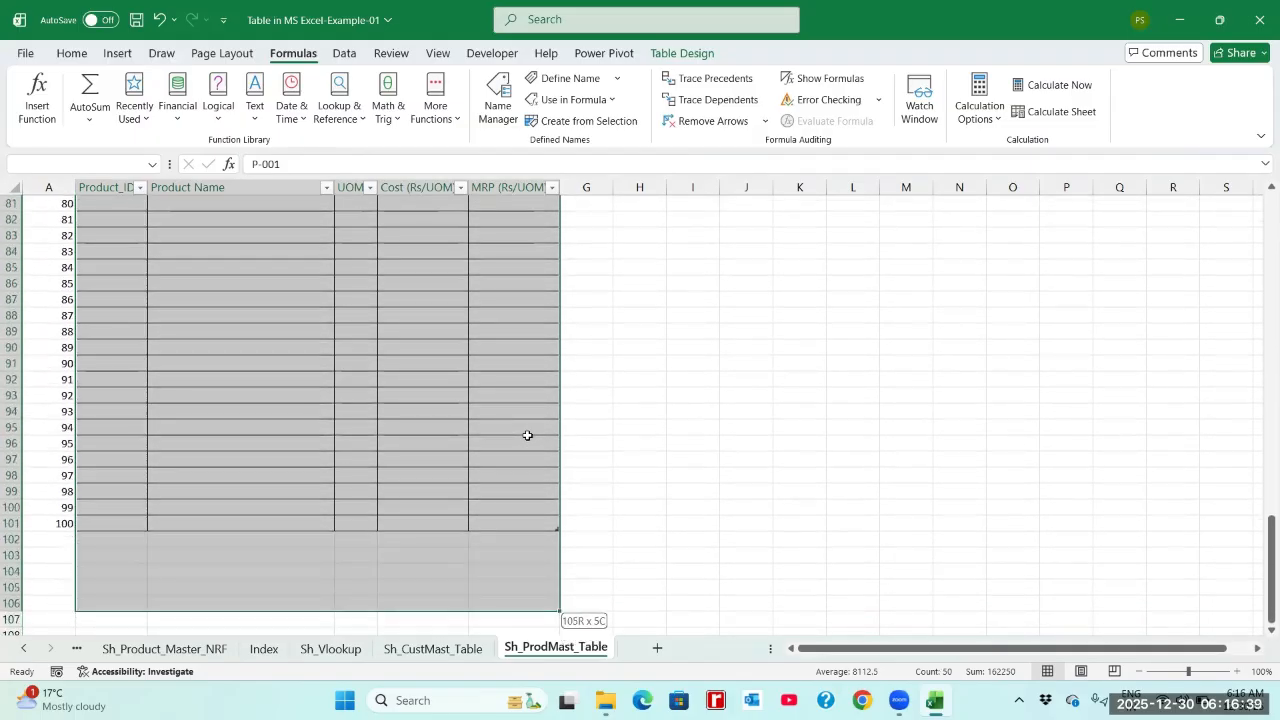
pyautogui.hotkey('shift', 'Up')
pyautogui.hotkey('shift', 'Up')
pyautogui.hotkey('shift', 'Up')
pyautogui.hotkey('shift', 'Up')
pyautogui.hotkey('shift', 'Up')
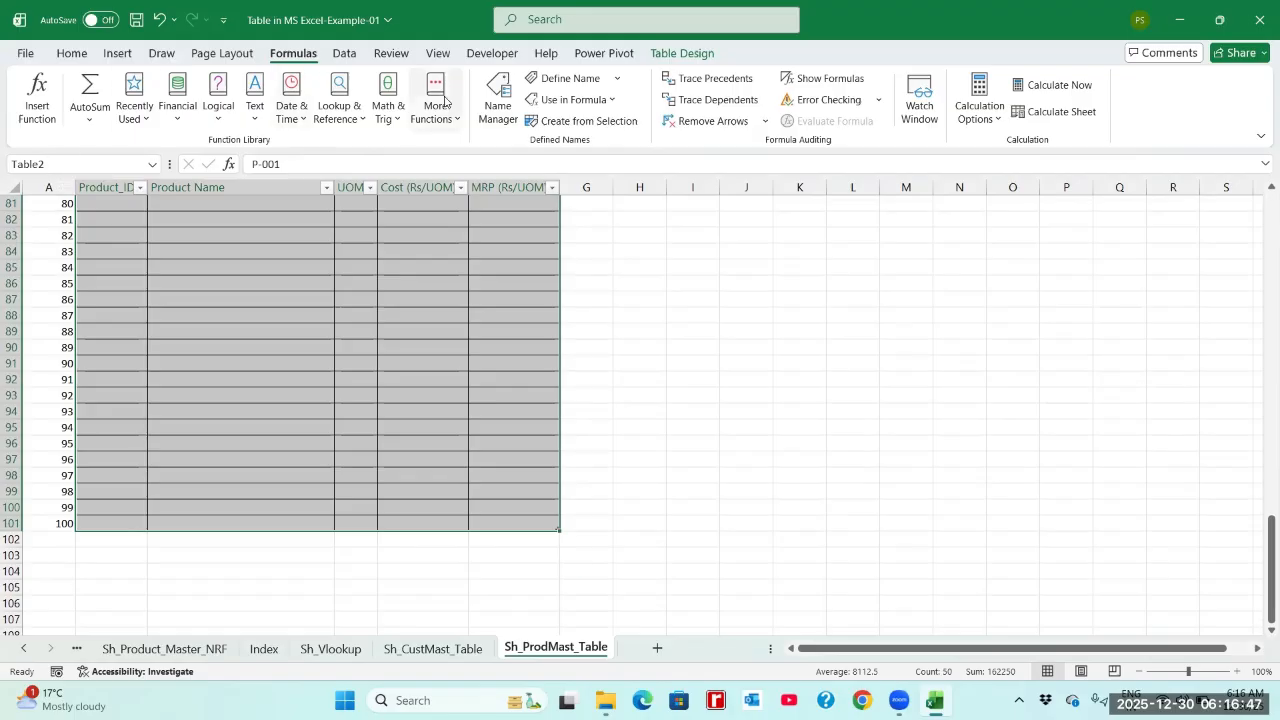
# - Review what Table1 and Table2 refer to in the Name Manager, close it and deselect the product table
pyautogui.click(494, 111)
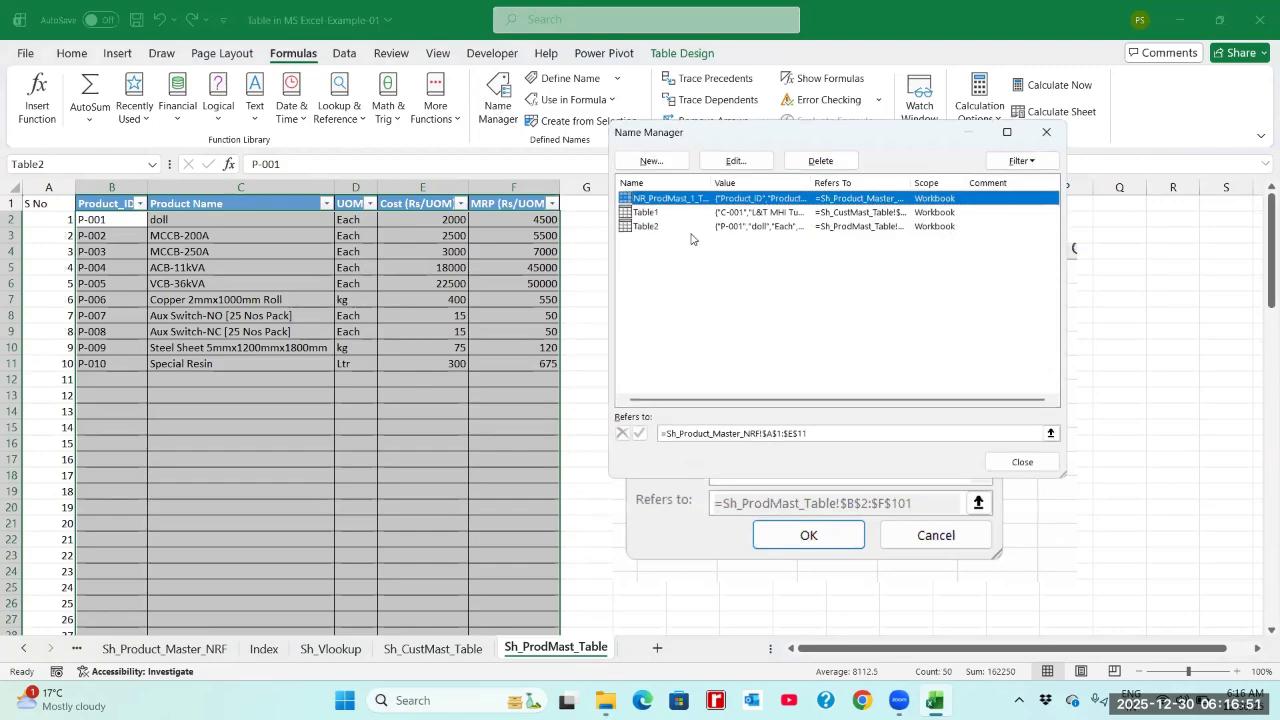
pyautogui.click(650, 225)
pyautogui.click(648, 213)
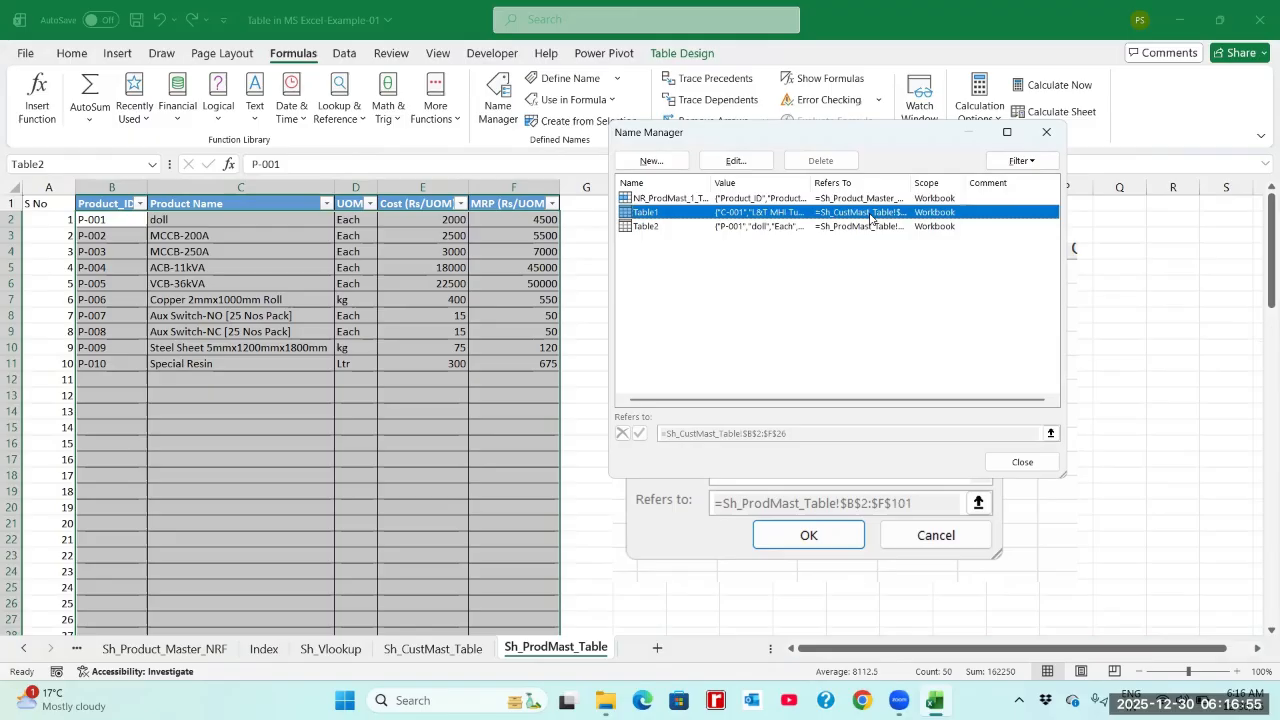
pyautogui.click(646, 229)
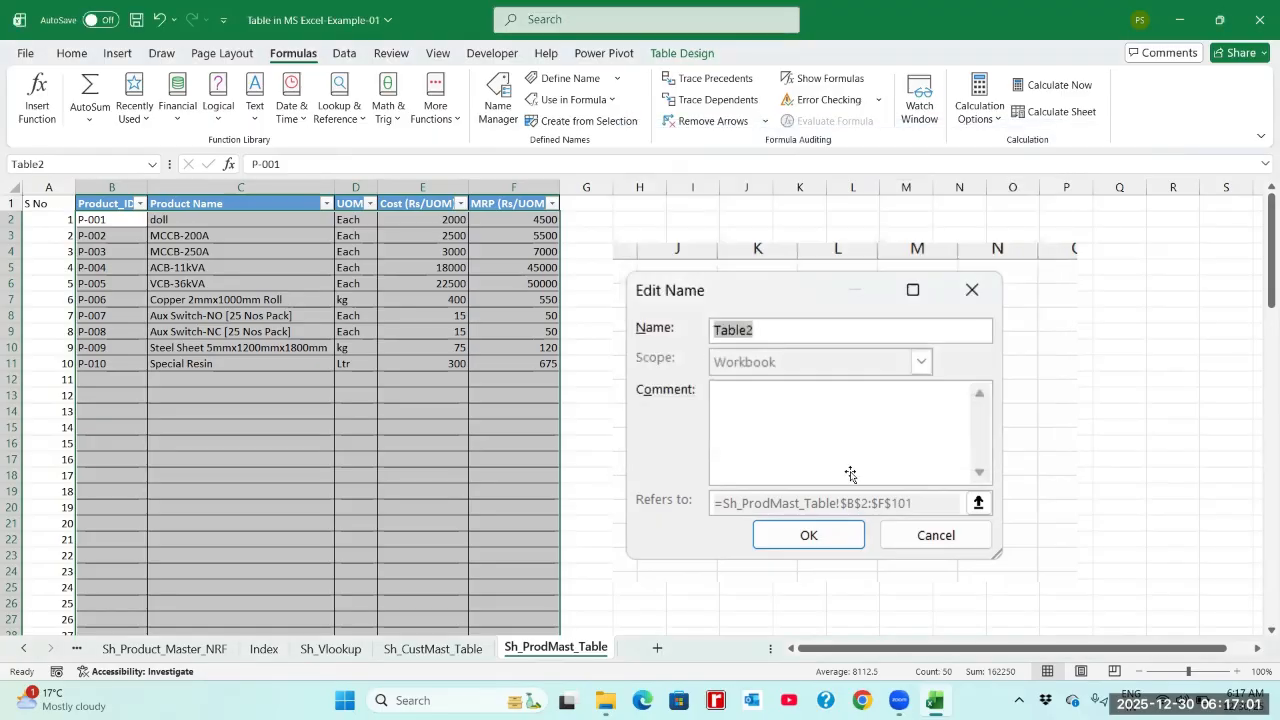
pyautogui.click(537, 298)
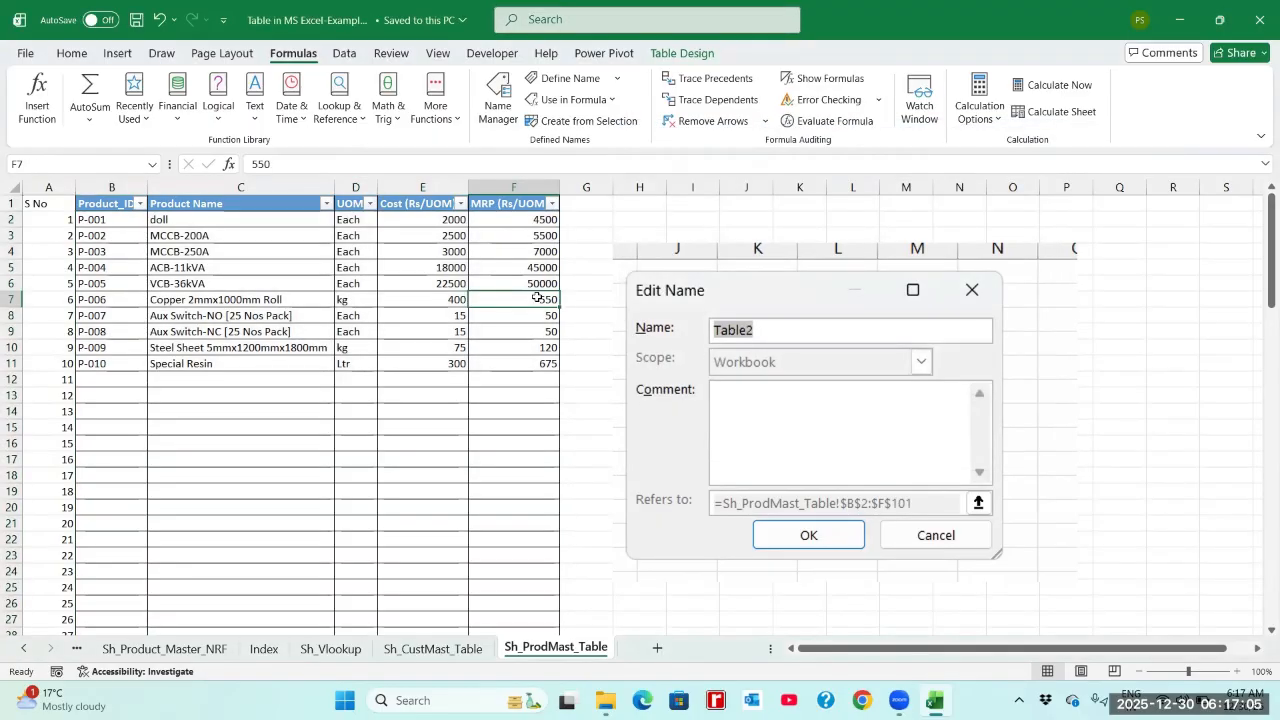
# - Create a blank workbook, enter the header Customer ID in C4 and fit column C to it
pyautogui.hotkey('ctrl', 'n')
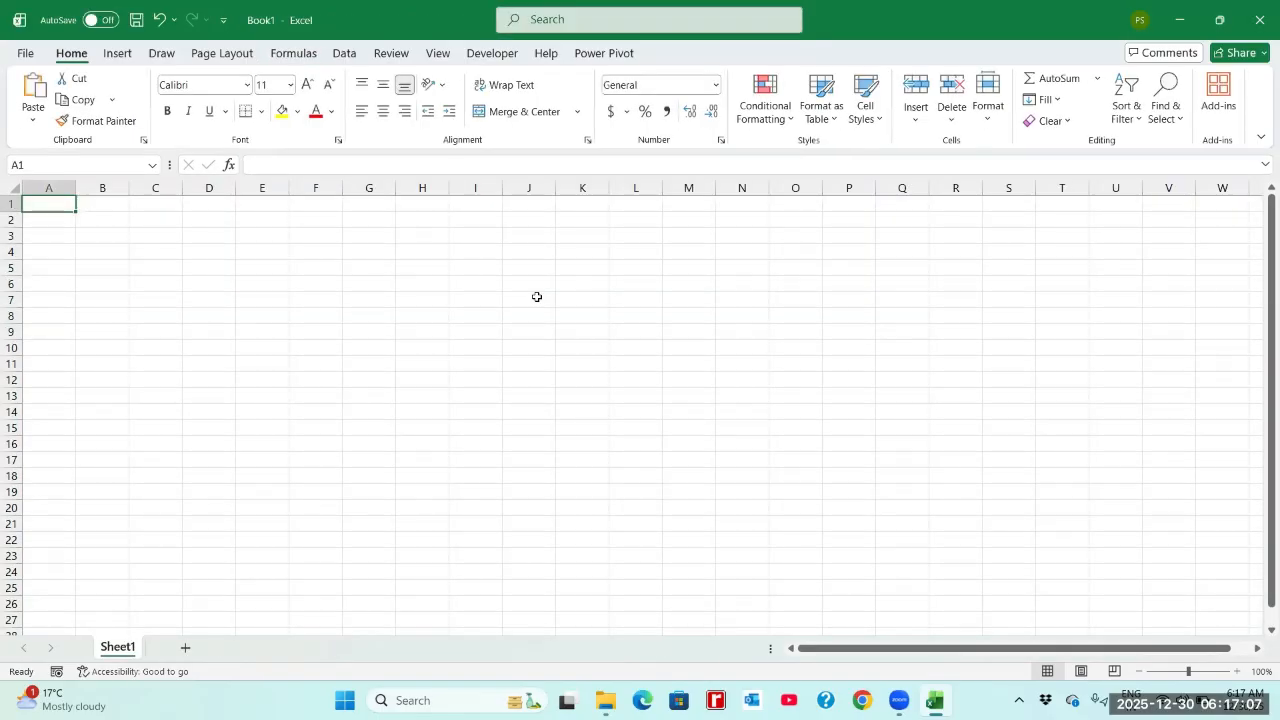
pyautogui.click(171, 249)
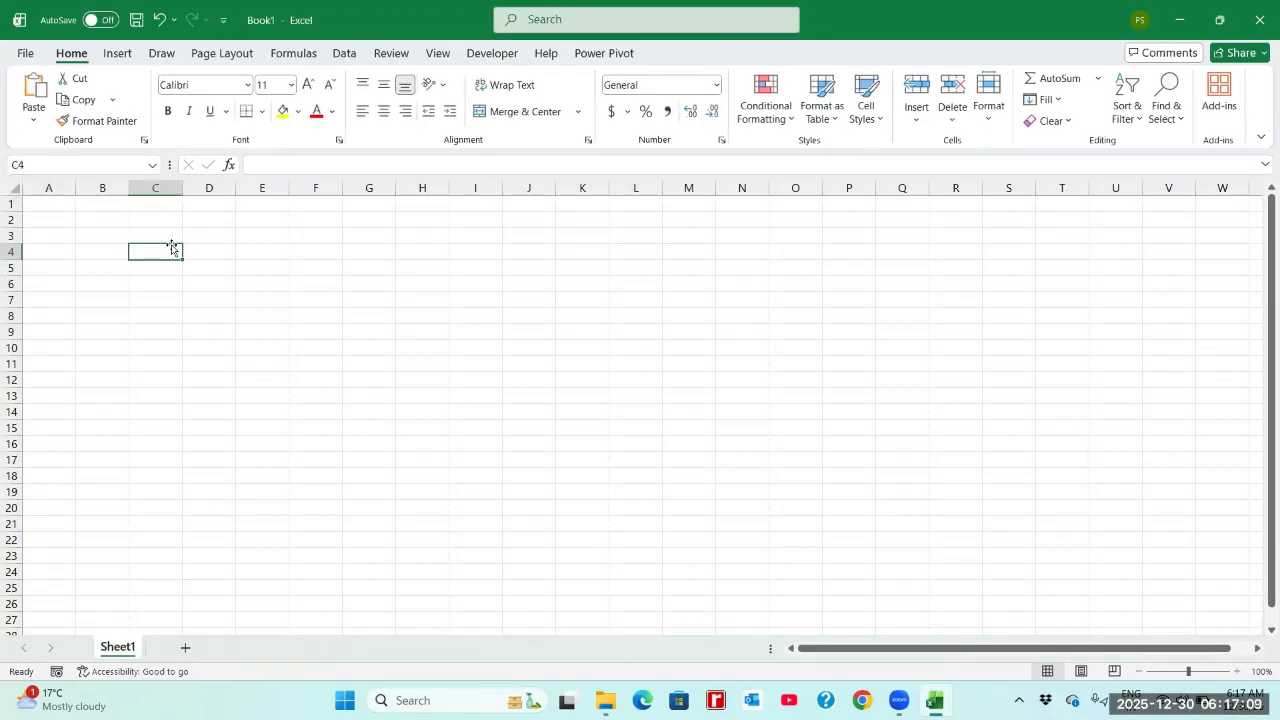
pyautogui.write('Custom')
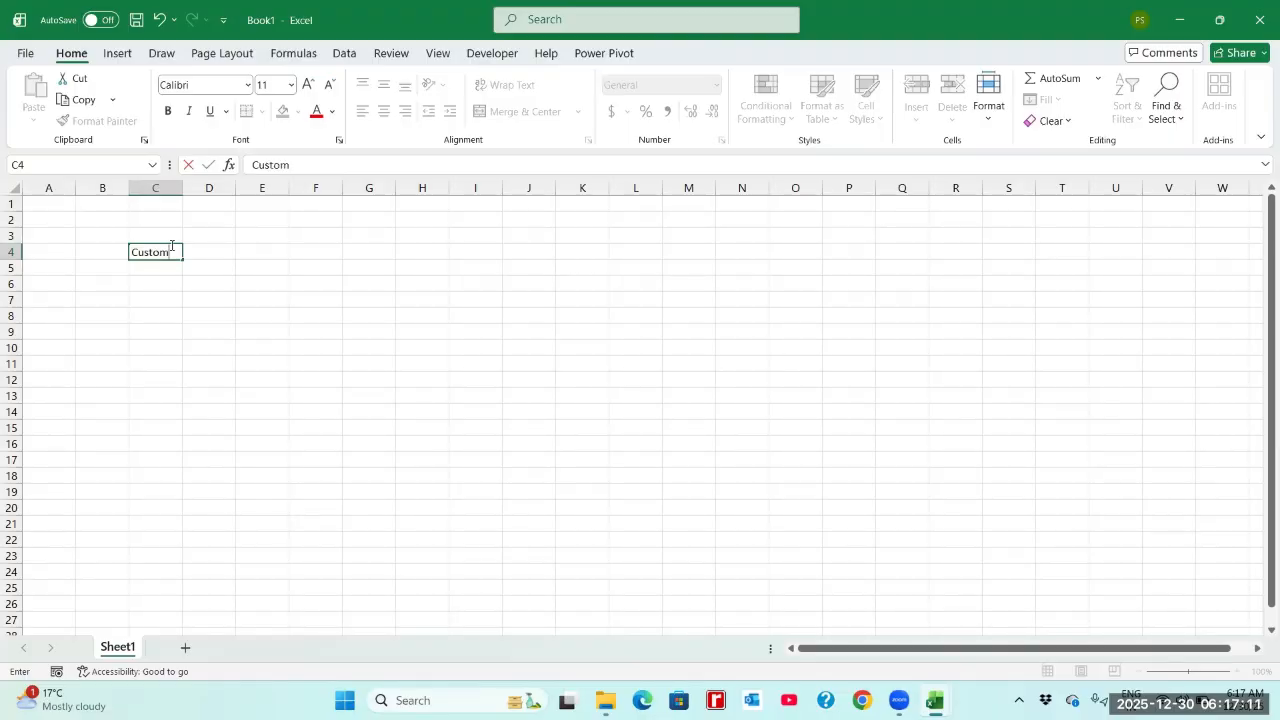
pyautogui.write('er ID')
pyautogui.press('Tab')
pyautogui.doubleClick(182, 187)
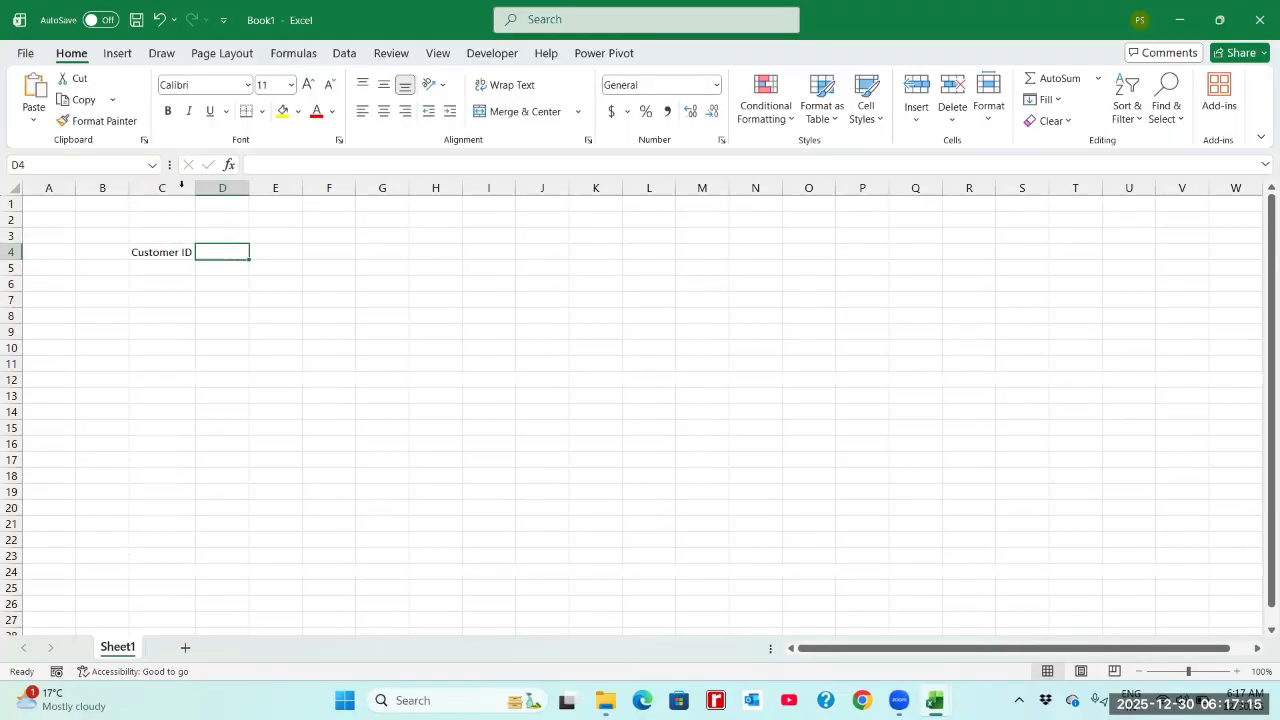
# - Enter the header Customer Name in D4 and fit column D to it
pyautogui.click(182, 252)
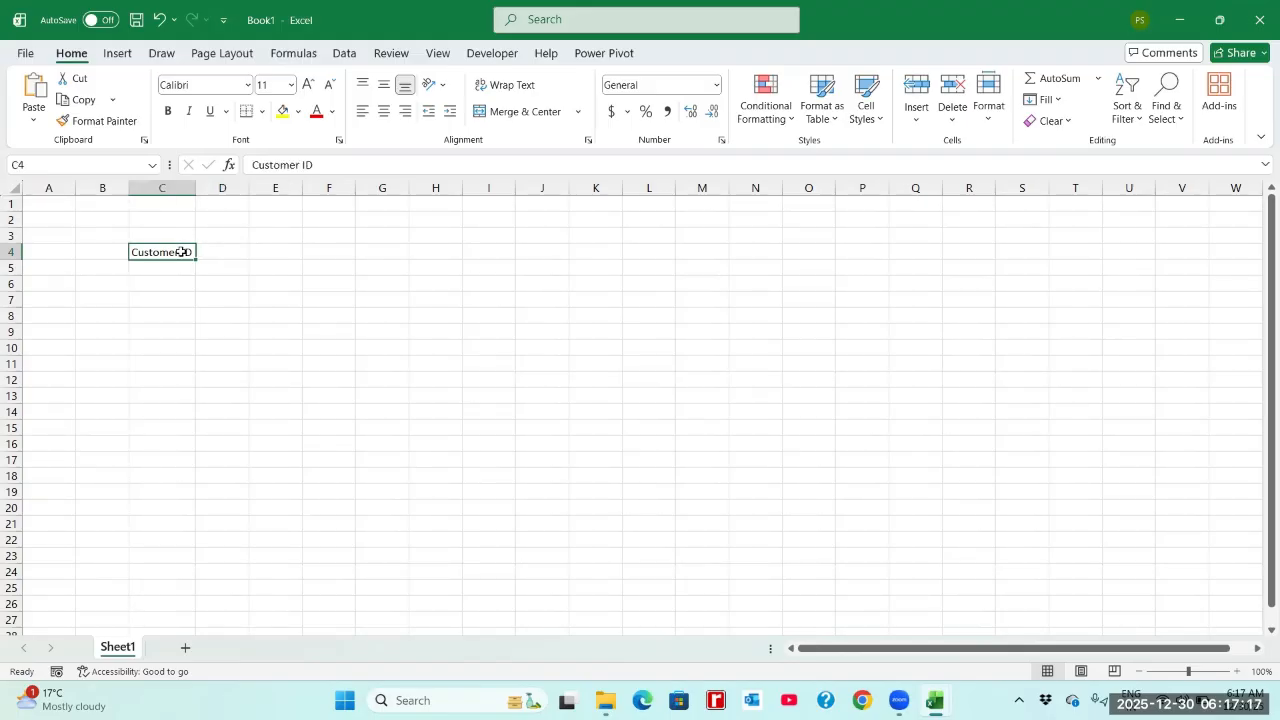
pyautogui.press('Tab')
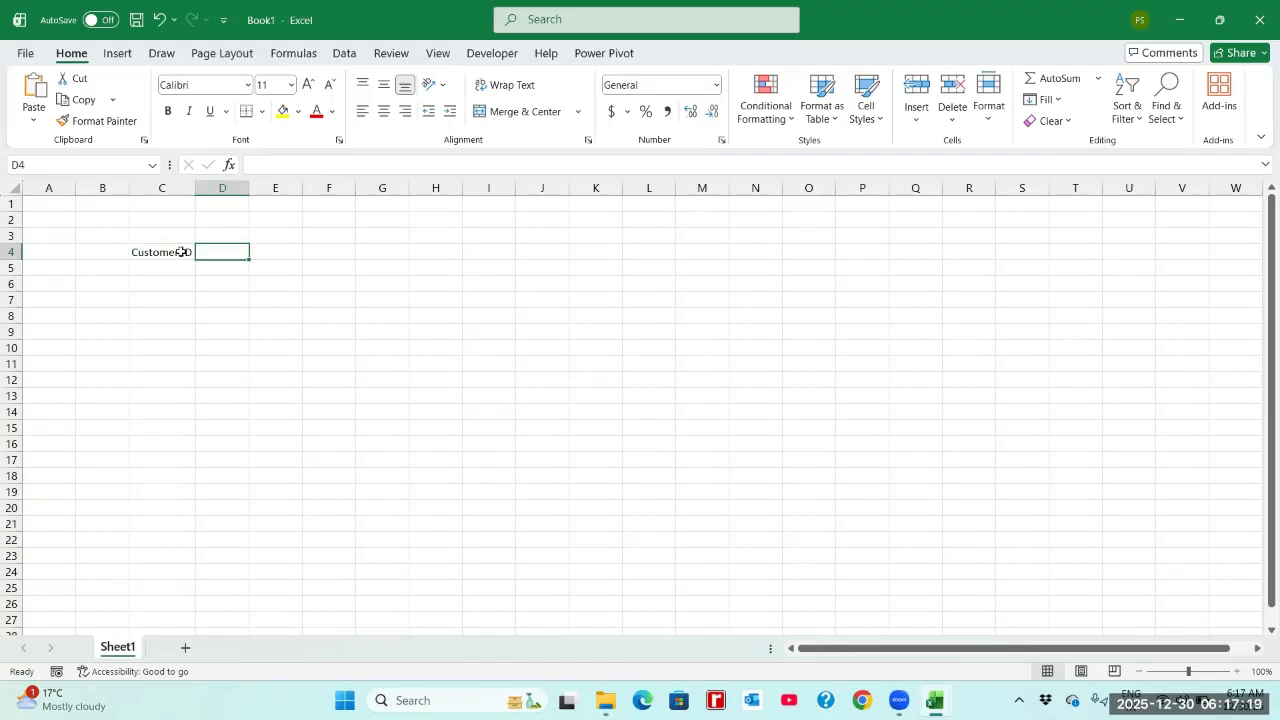
pyautogui.write('Cust')
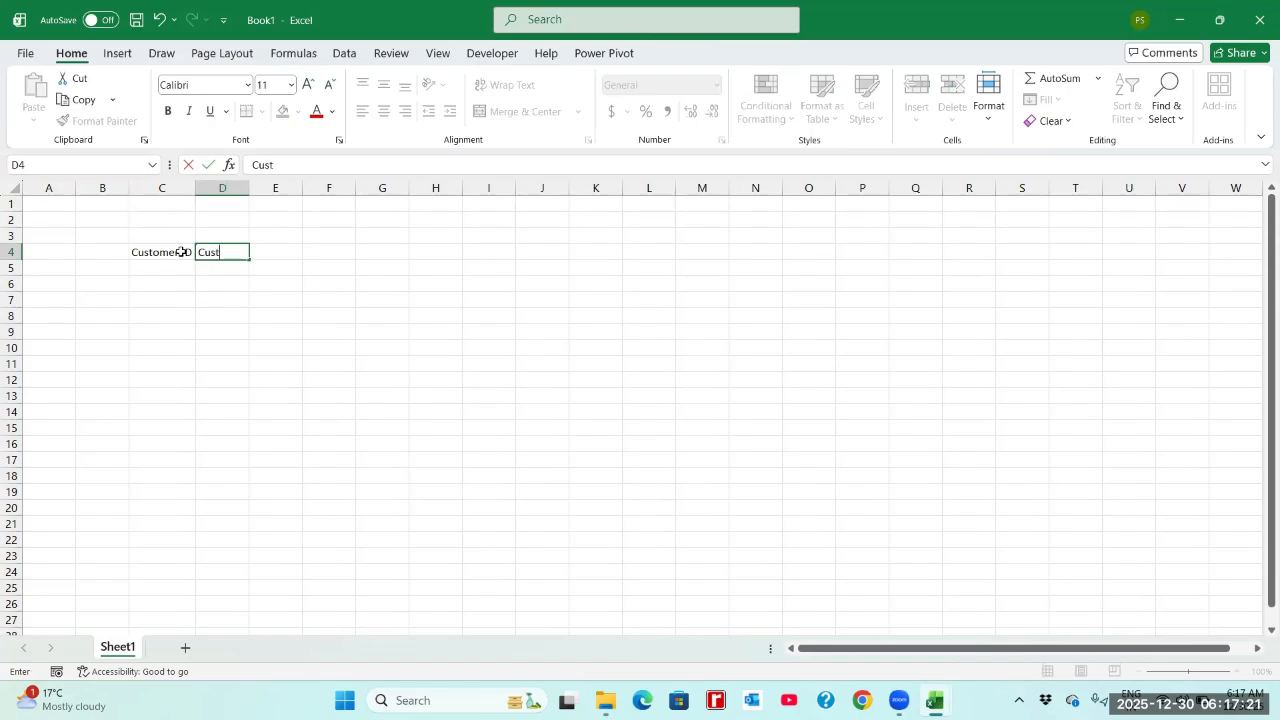
pyautogui.write('omer Name')
pyautogui.press('Return')
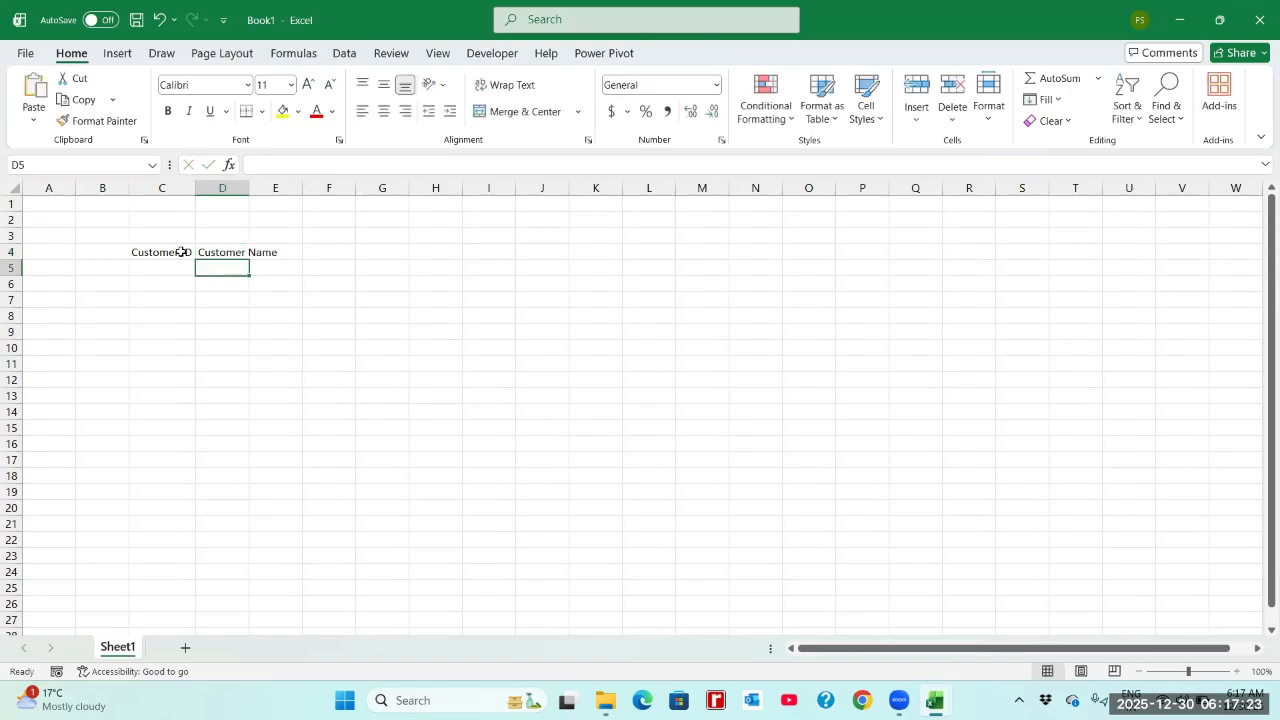
pyautogui.doubleClick(250, 187)
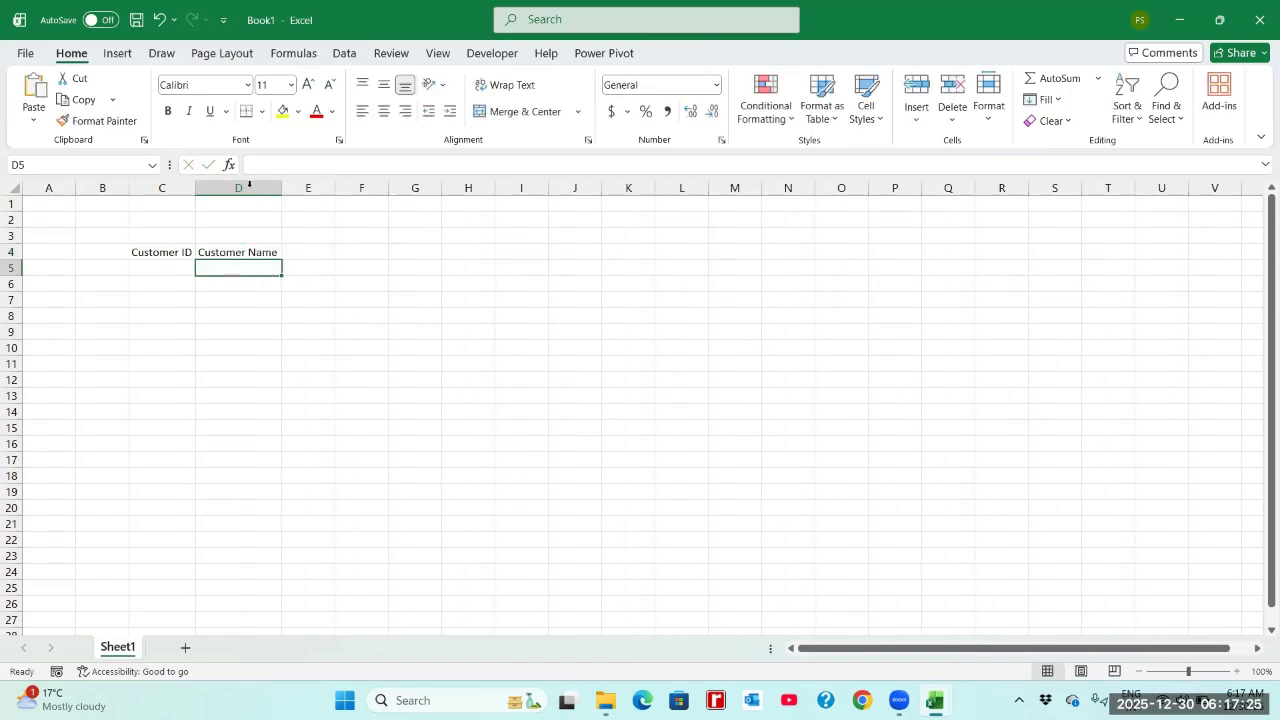
# - Enter the first three sequential customer IDs in C5:C7 and select D5 under Customer Name
pyautogui.press('Up')
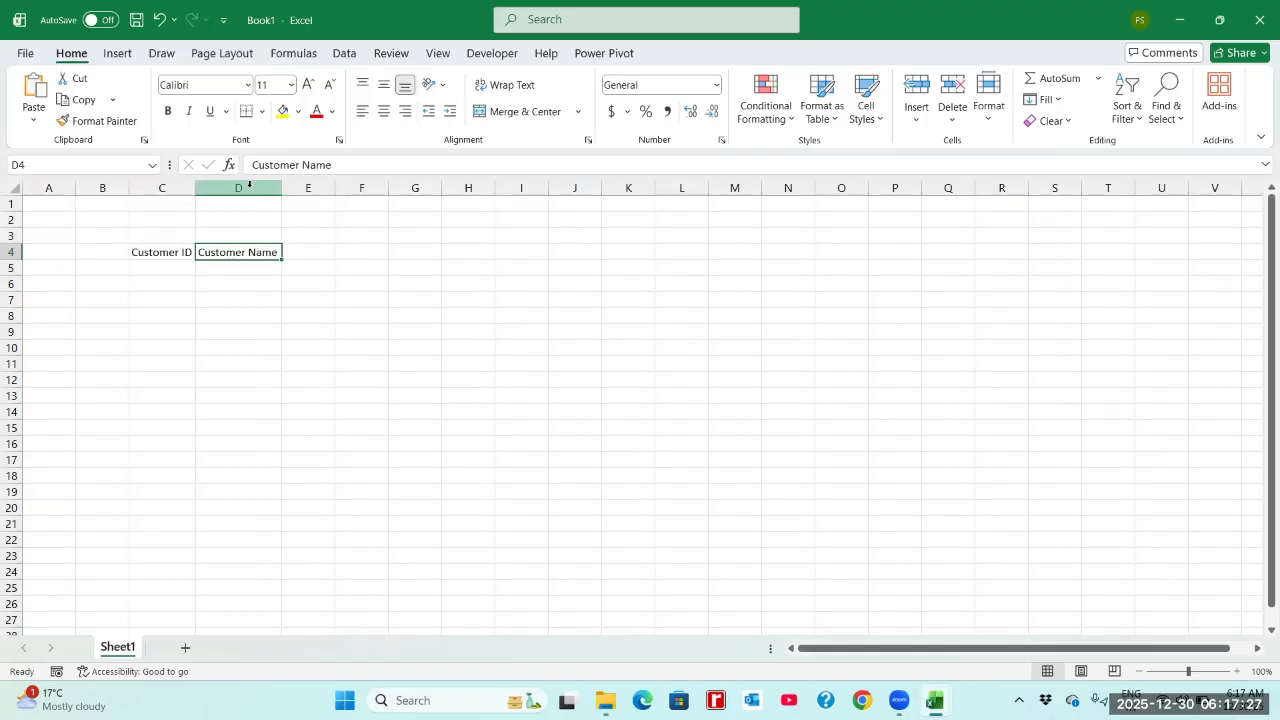
pyautogui.press('Right')
pyautogui.press('Left')
pyautogui.press('Left')
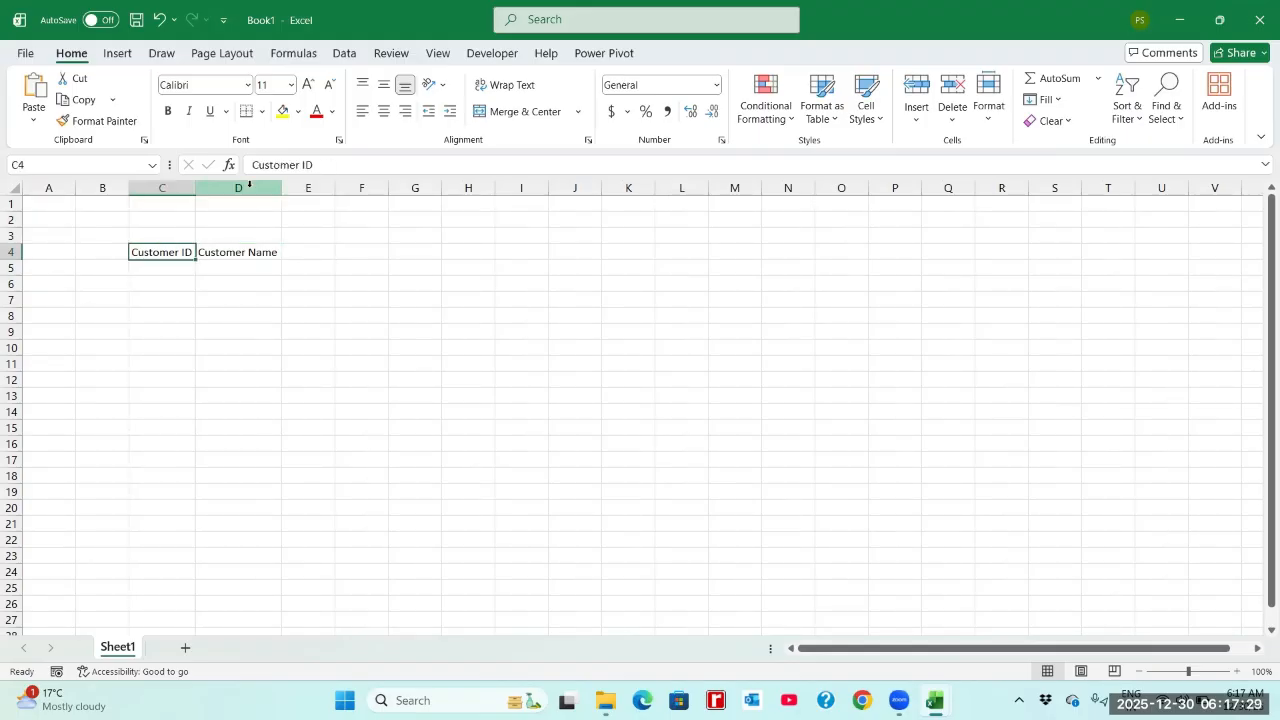
pyautogui.press('Down')
pyautogui.write('C-001')
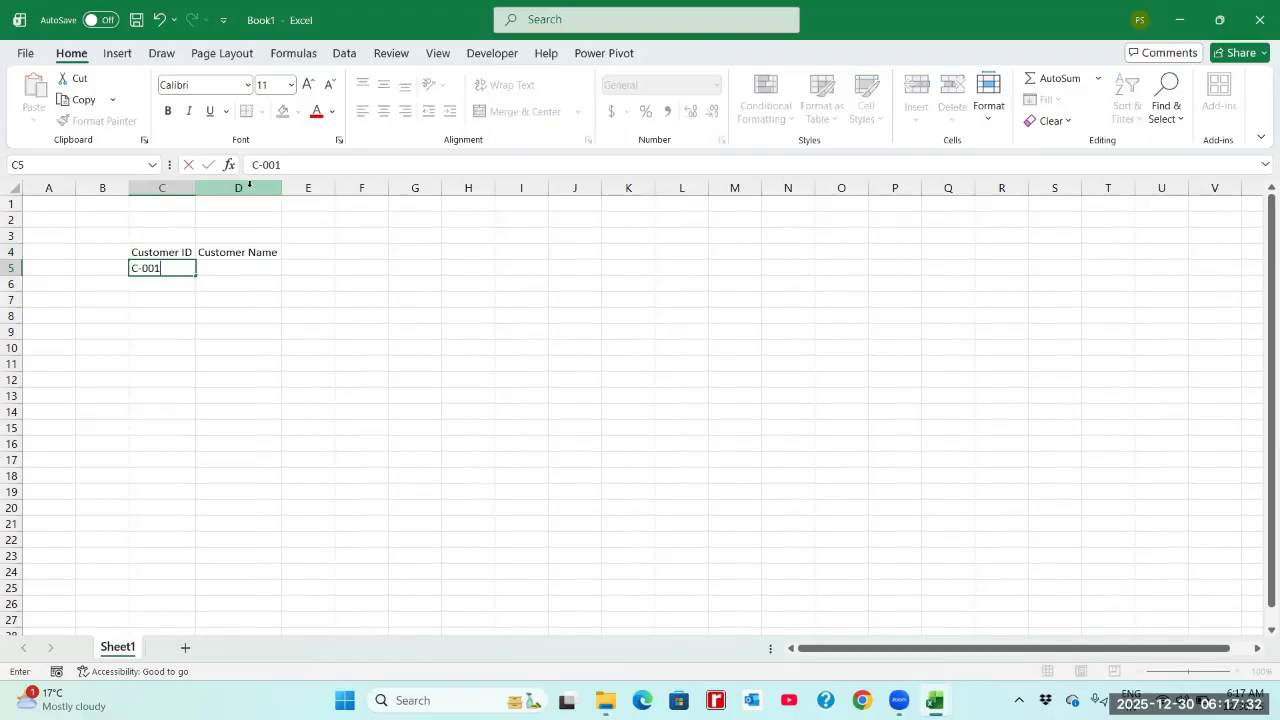
pyautogui.press('Return')
pyautogui.write('C-002')
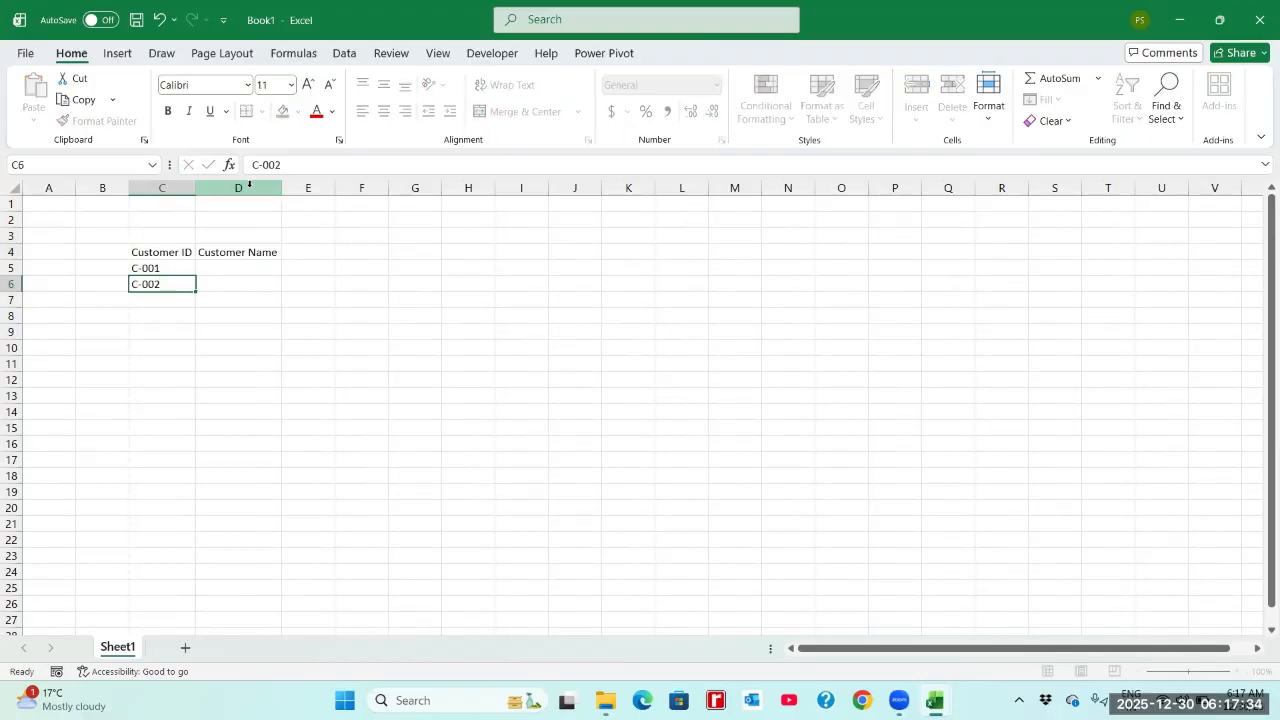
pyautogui.press('Return')
pyautogui.write('C')
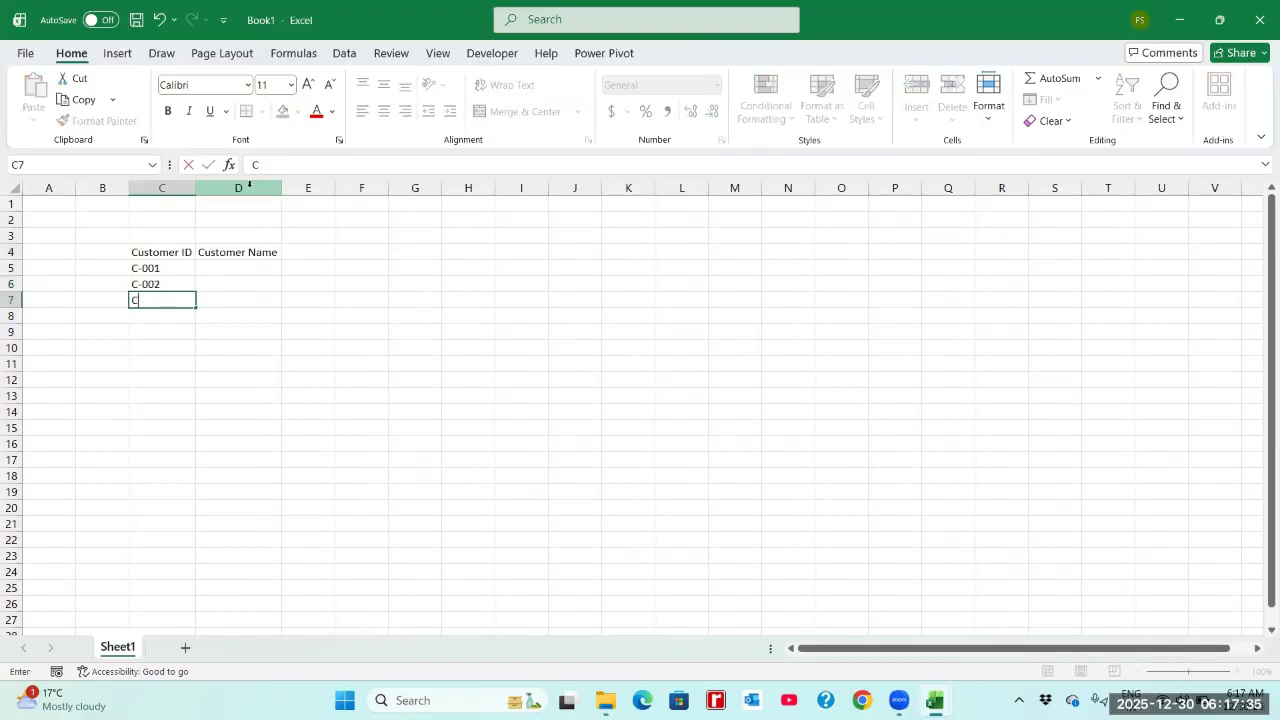
pyautogui.write('-003')
pyautogui.press('Tab')
pyautogui.press('Up')
pyautogui.press('Up')
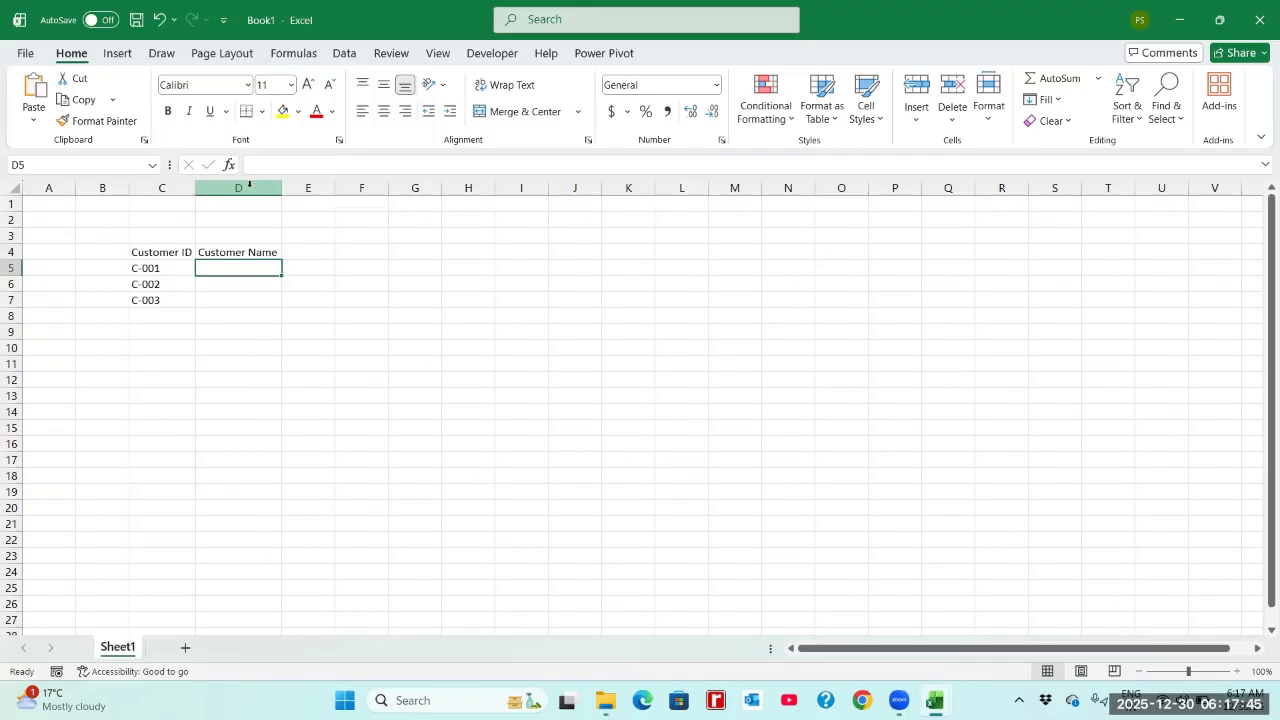
# - Enter the customer names ABC Consultant, BTR Industries and CKF Consultant in D5:D7
pyautogui.write('A')
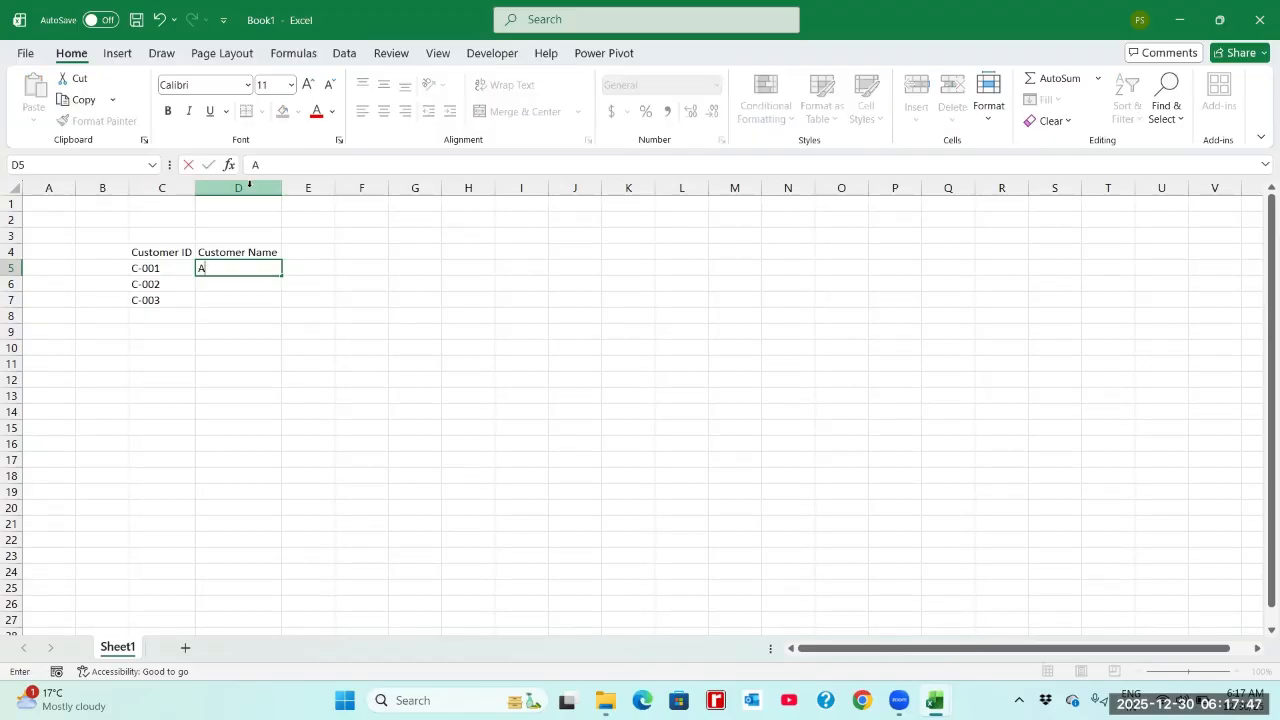
pyautogui.write('BC Consultant')
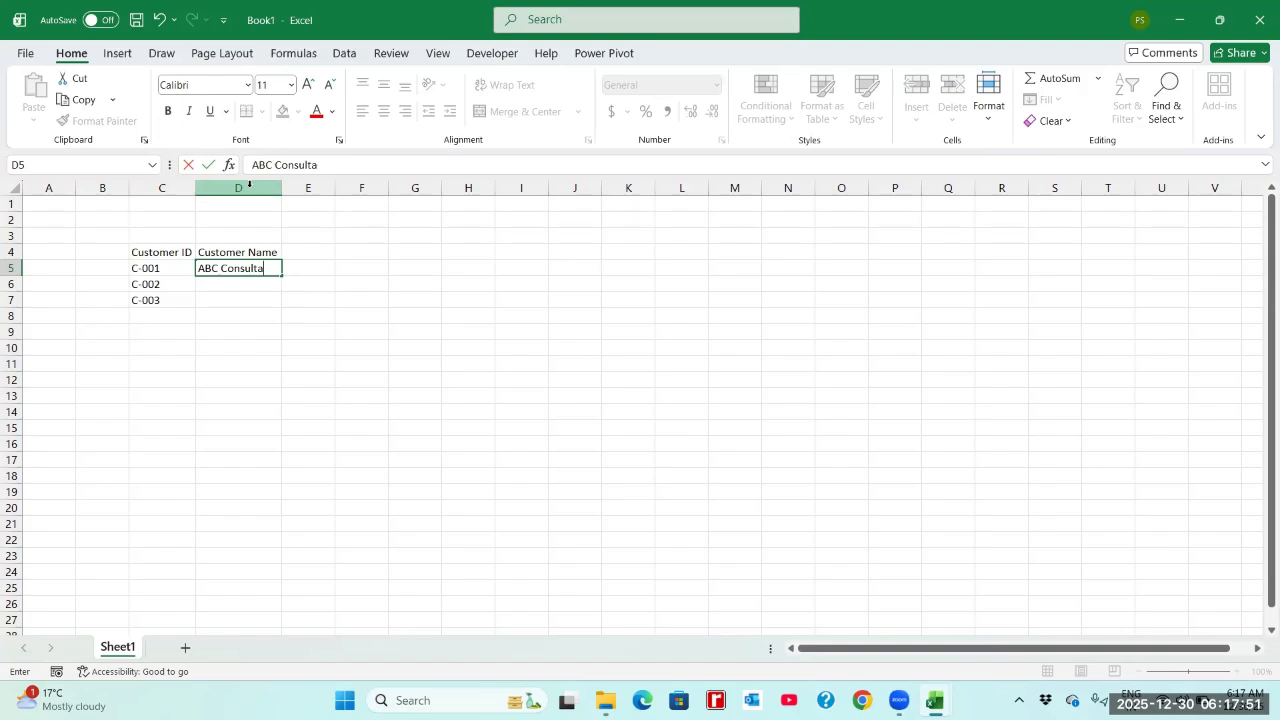
pyautogui.press('Return')
pyautogui.write('B')
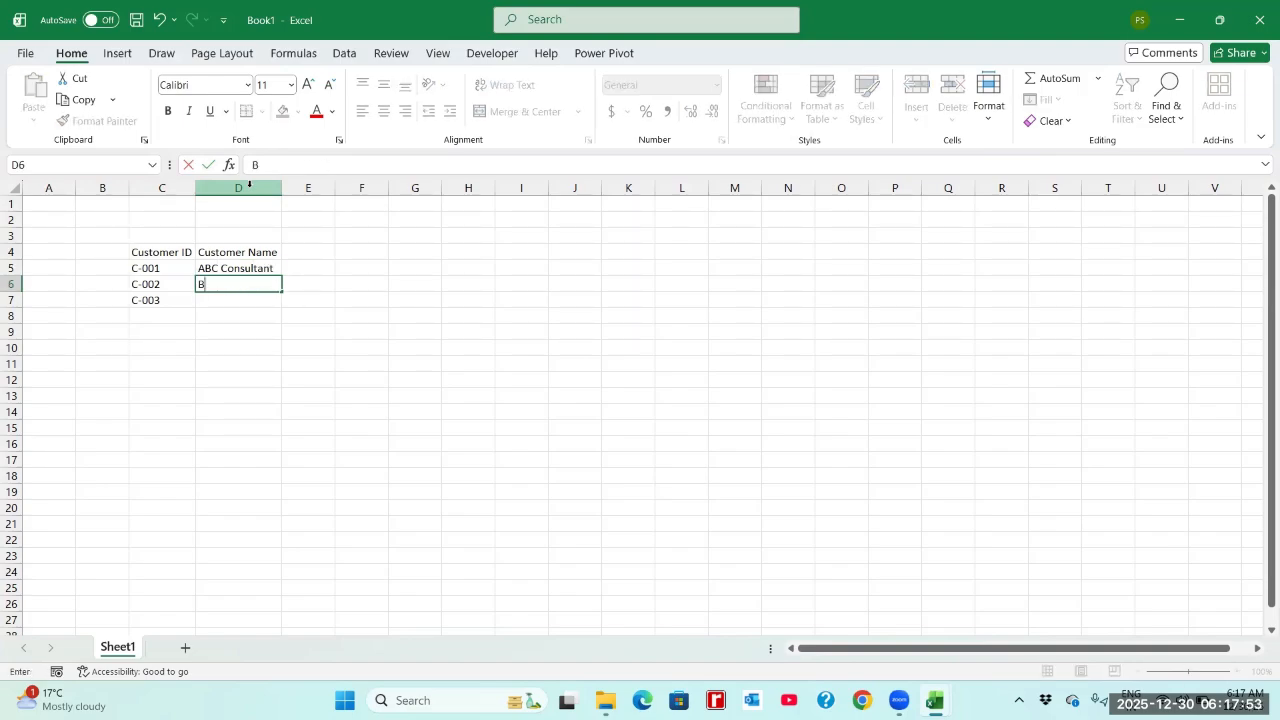
pyautogui.write('TR Industries')
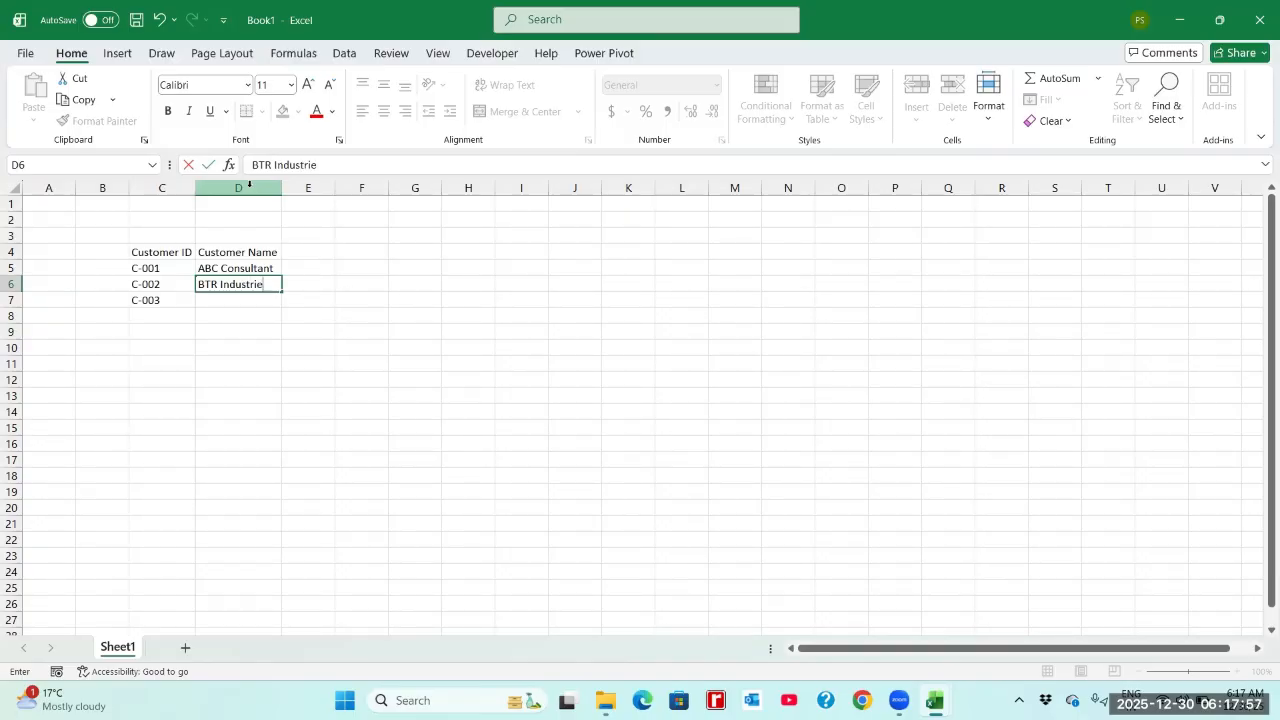
pyautogui.press('Return')
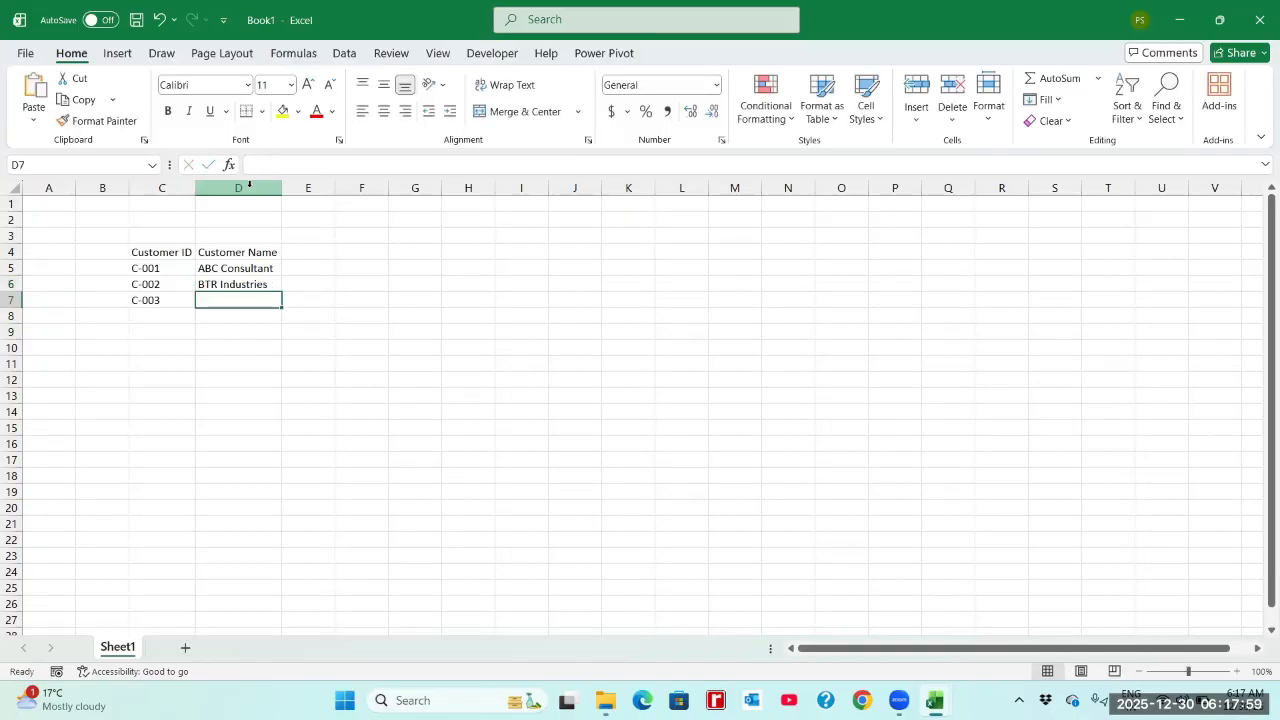
pyautogui.write('C')
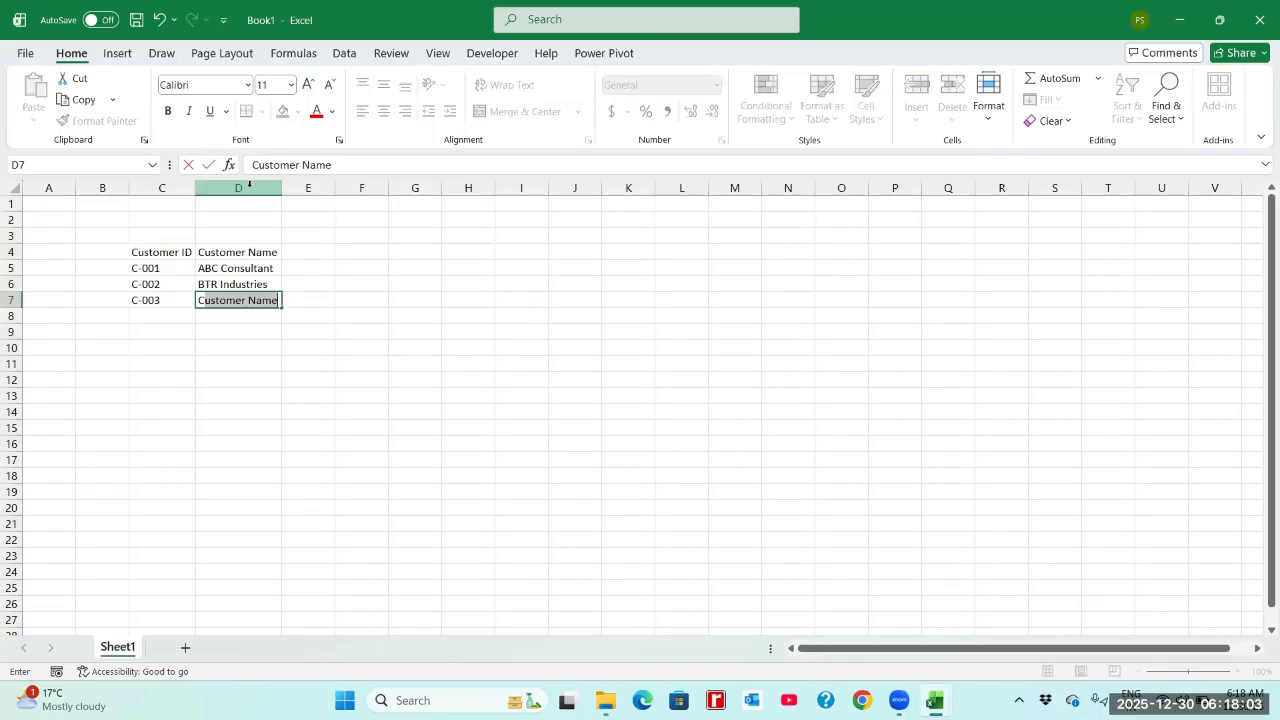
pyautogui.write('KF')
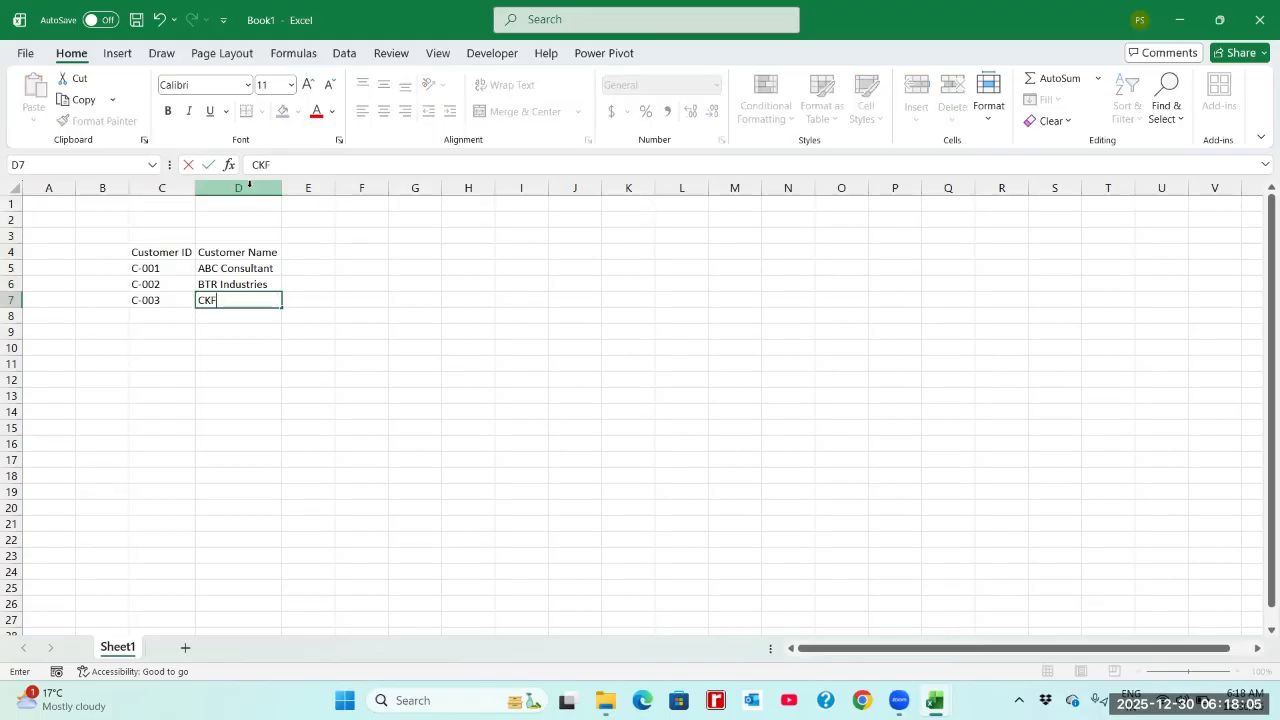
pyautogui.write(' Consultant')
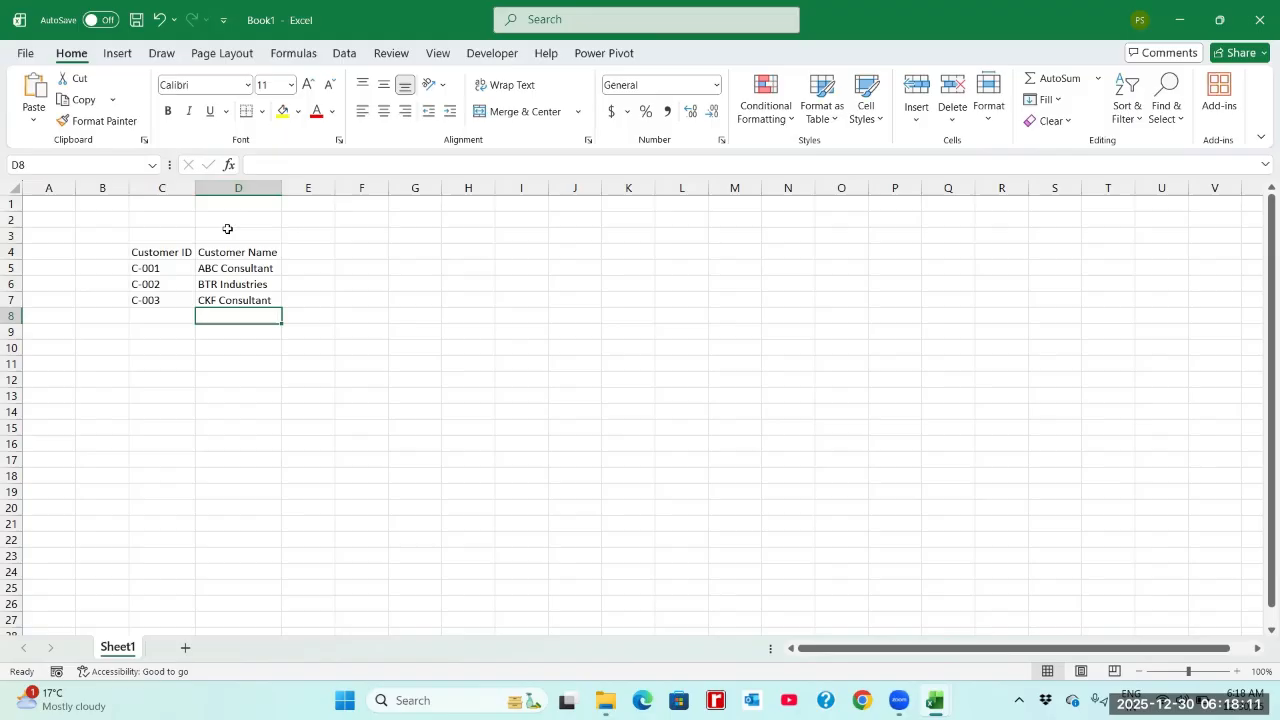
# - Compare the customer list's extent with its headers, C4:D7, and without them, C5:D7, by selecting each range
pyautogui.click(177, 248)
pyautogui.hotkey('shift', 'Right')
pyautogui.hotkey('shift', 'Down')
pyautogui.hotkey('shift', 'Down')
pyautogui.hotkey('shift', 'Down')
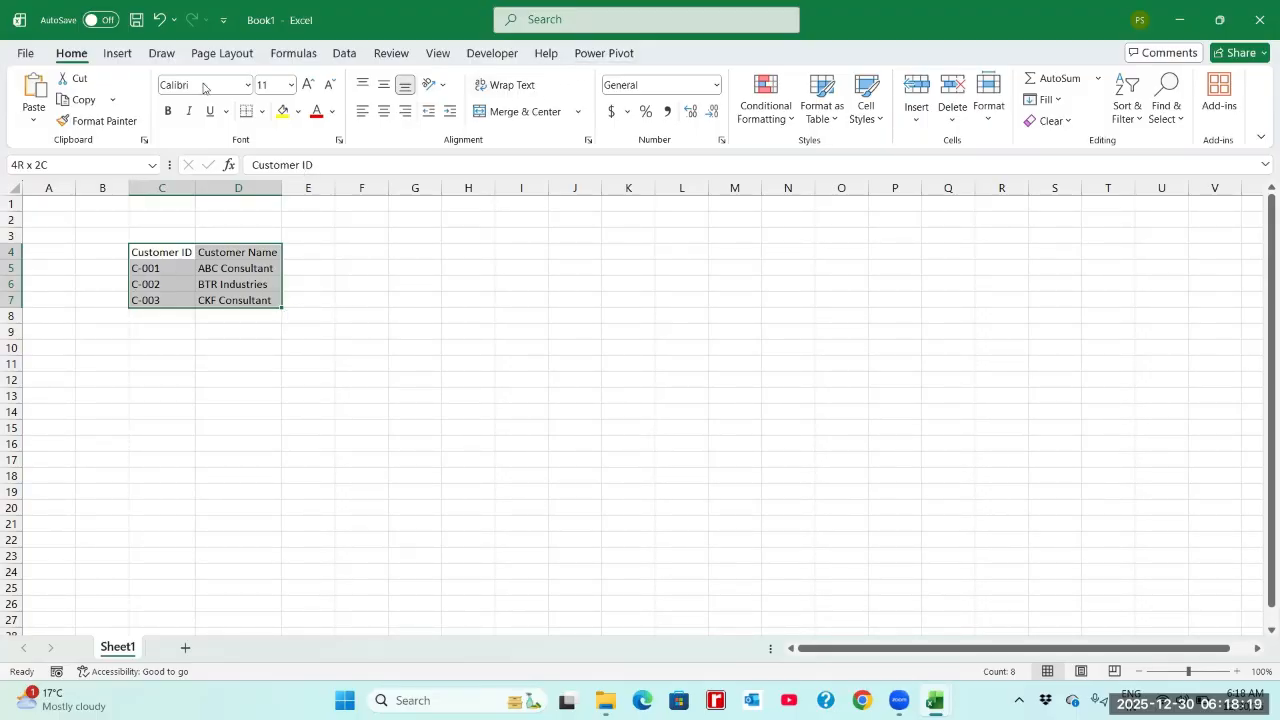
pyautogui.click(146, 268)
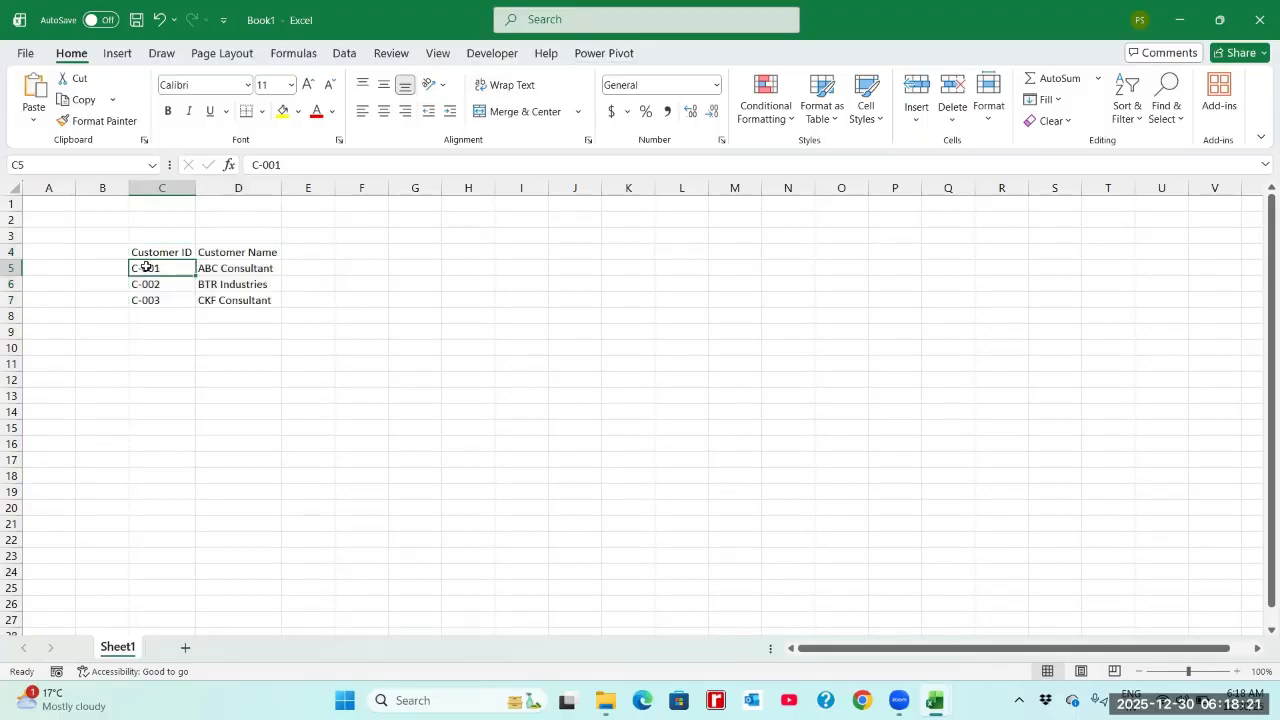
pyautogui.hotkey('shift', 'Right')
pyautogui.hotkey('shift', 'Down')
pyautogui.hotkey('shift', 'Down')
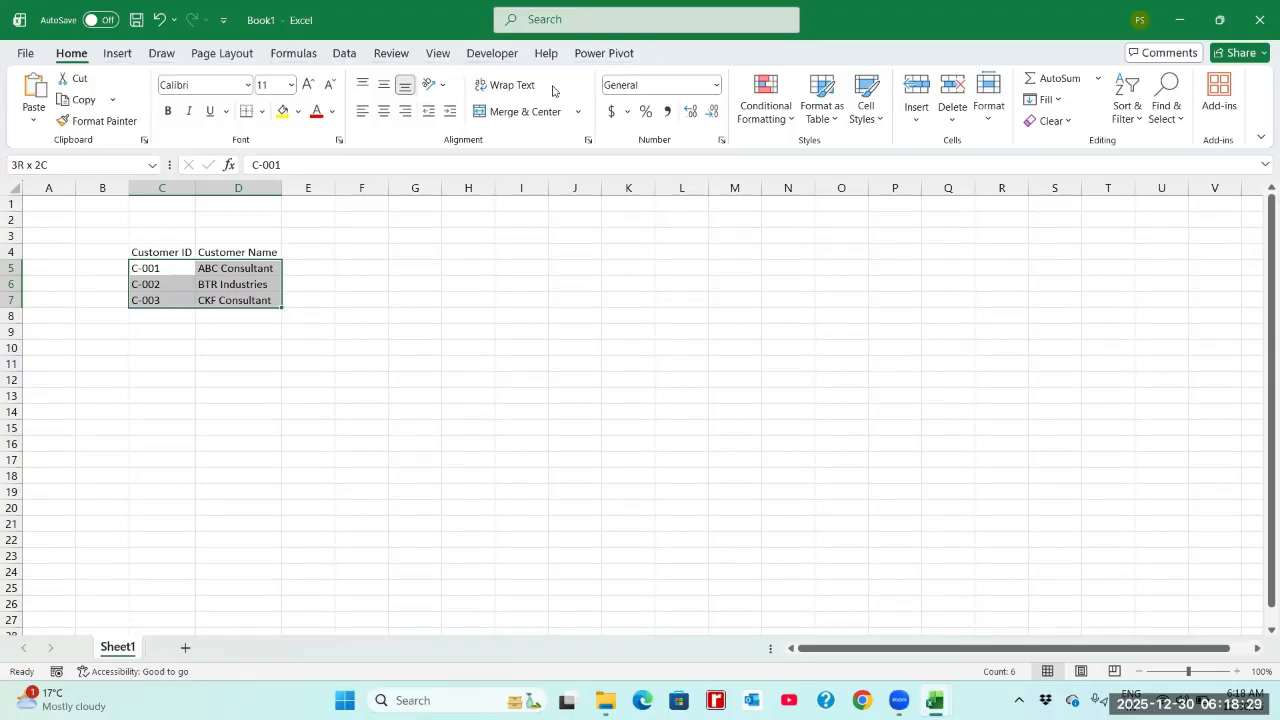
pyautogui.press('Escape')
pyautogui.press('Up')
pyautogui.hotkey('shift', 'Right')
pyautogui.hotkey('shift', 'Down')
pyautogui.hotkey('shift', 'Down')
pyautogui.hotkey('shift', 'Down')
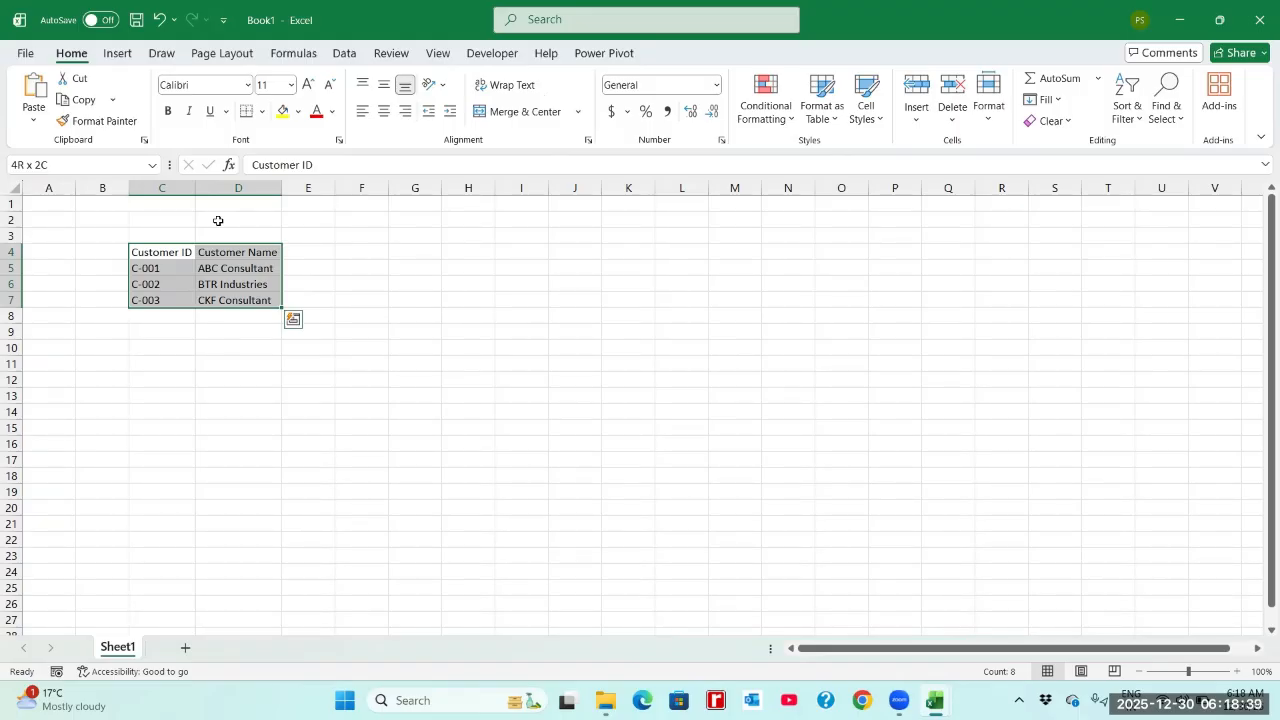
# - Enter the header Customer ID in G4 with the second customer's ID below it, and widen column G to show the header
pyautogui.press('Right')
pyautogui.press('Right')
pyautogui.press('Right')
pyautogui.press('Right')
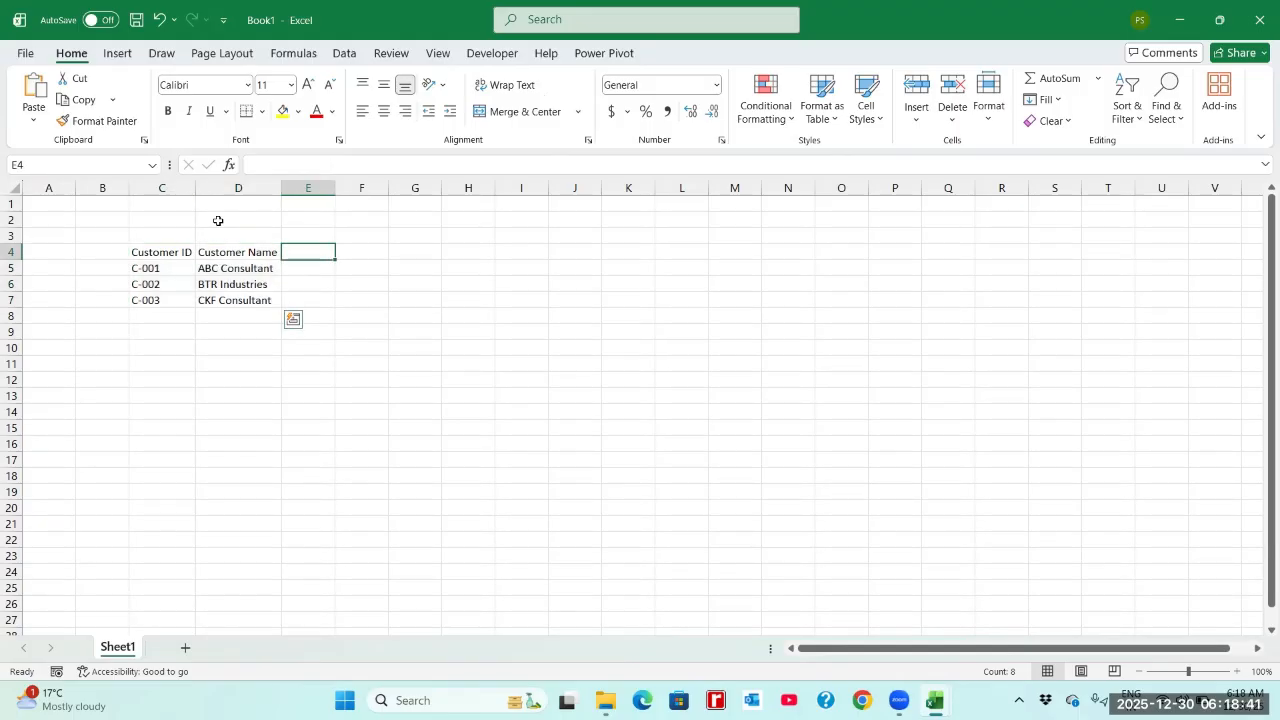
pyautogui.write('Customer ID')
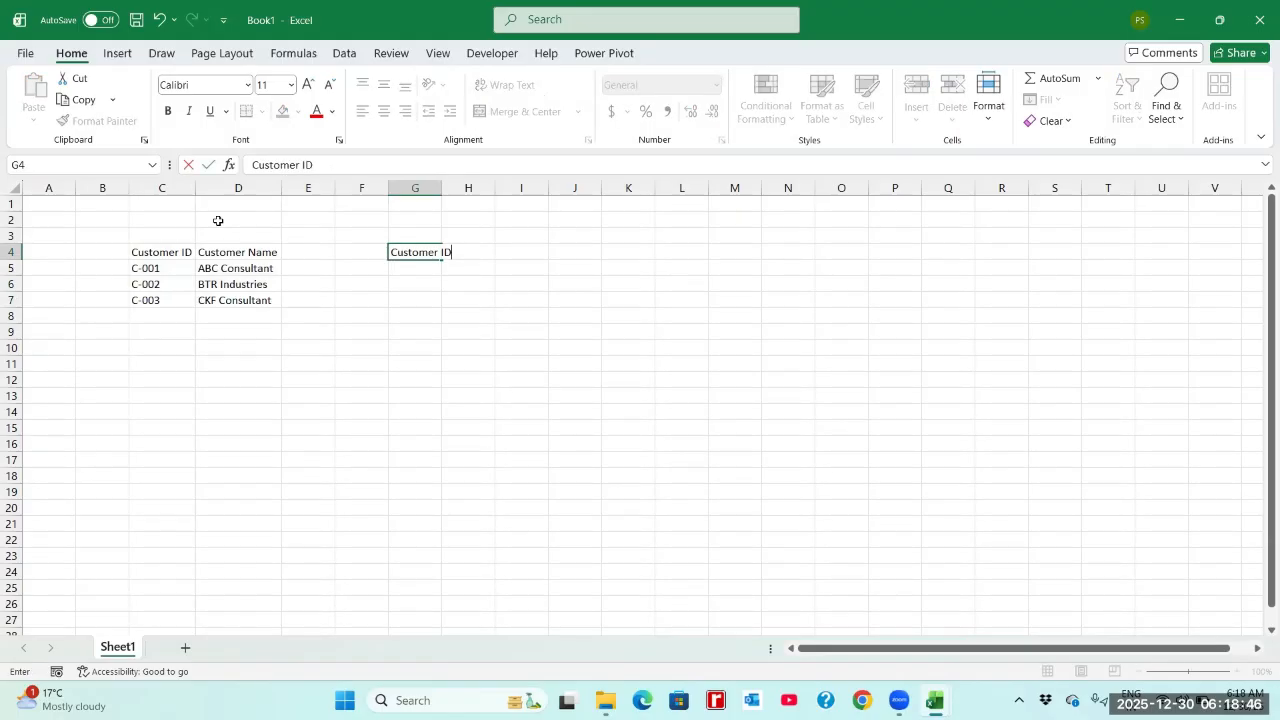
pyautogui.press('Return')
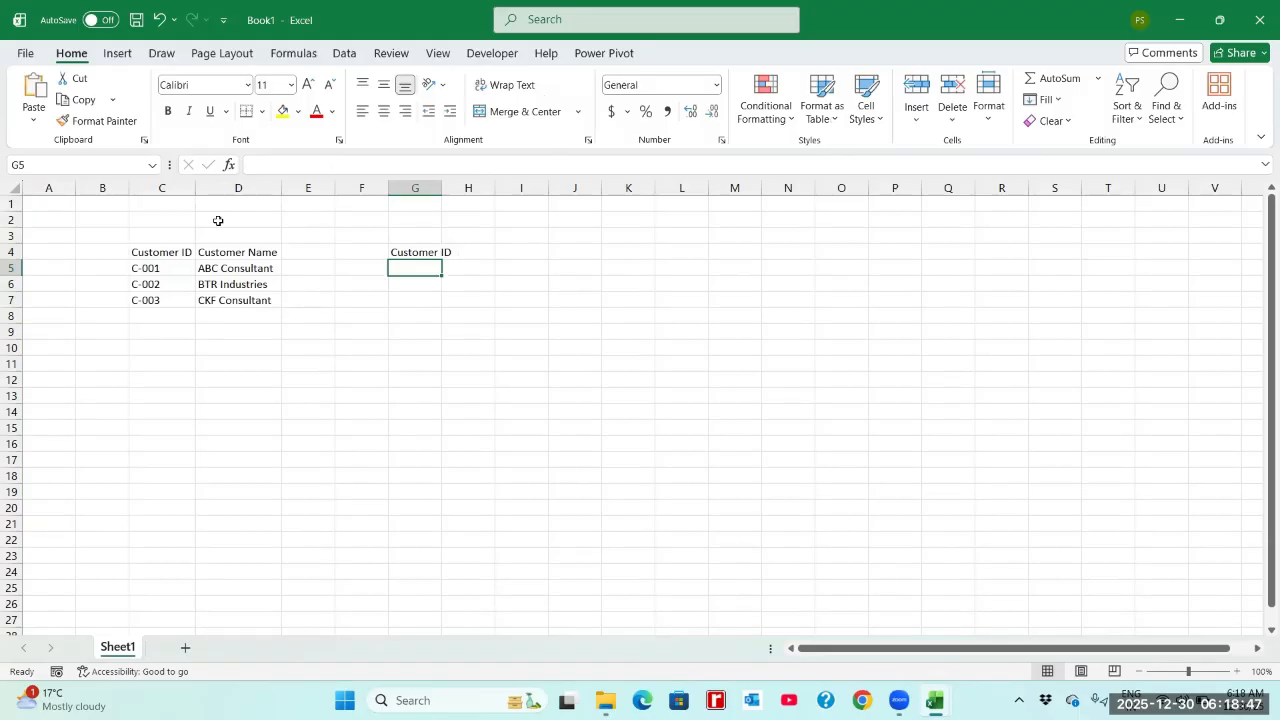
pyautogui.write('C-00')
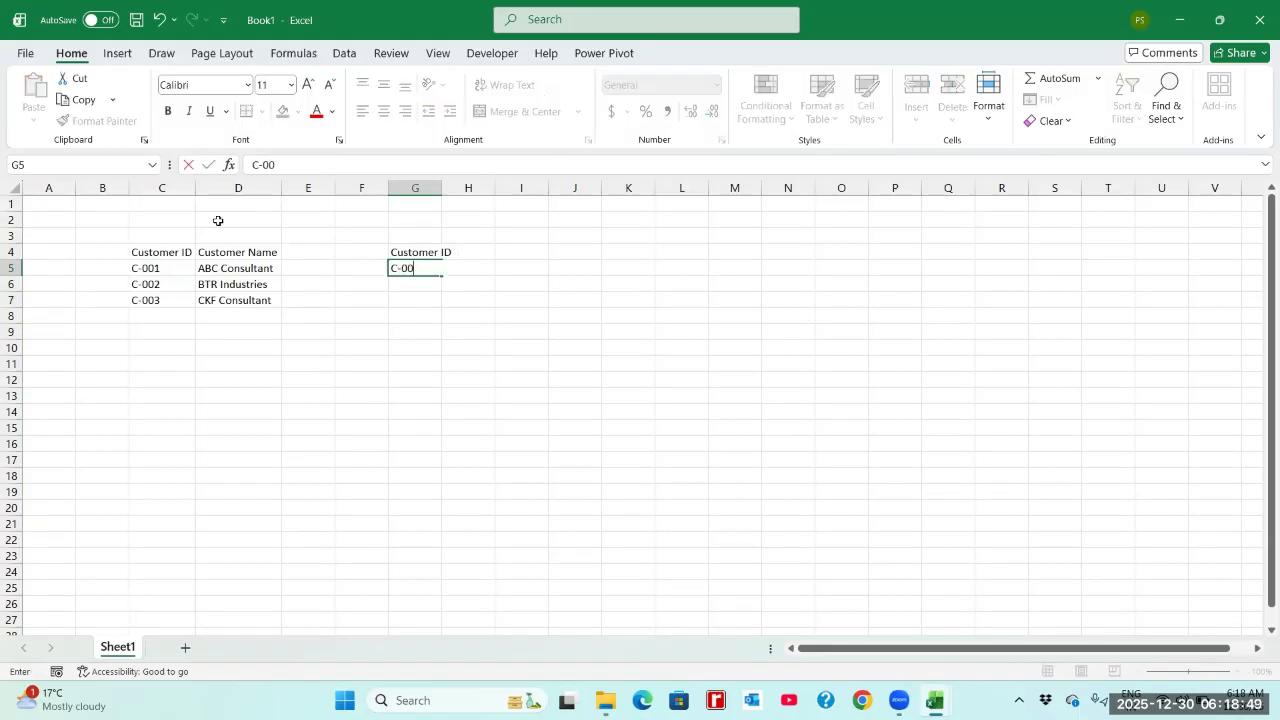
pyautogui.write('2')
pyautogui.press('Tab')
pyautogui.press('Up')
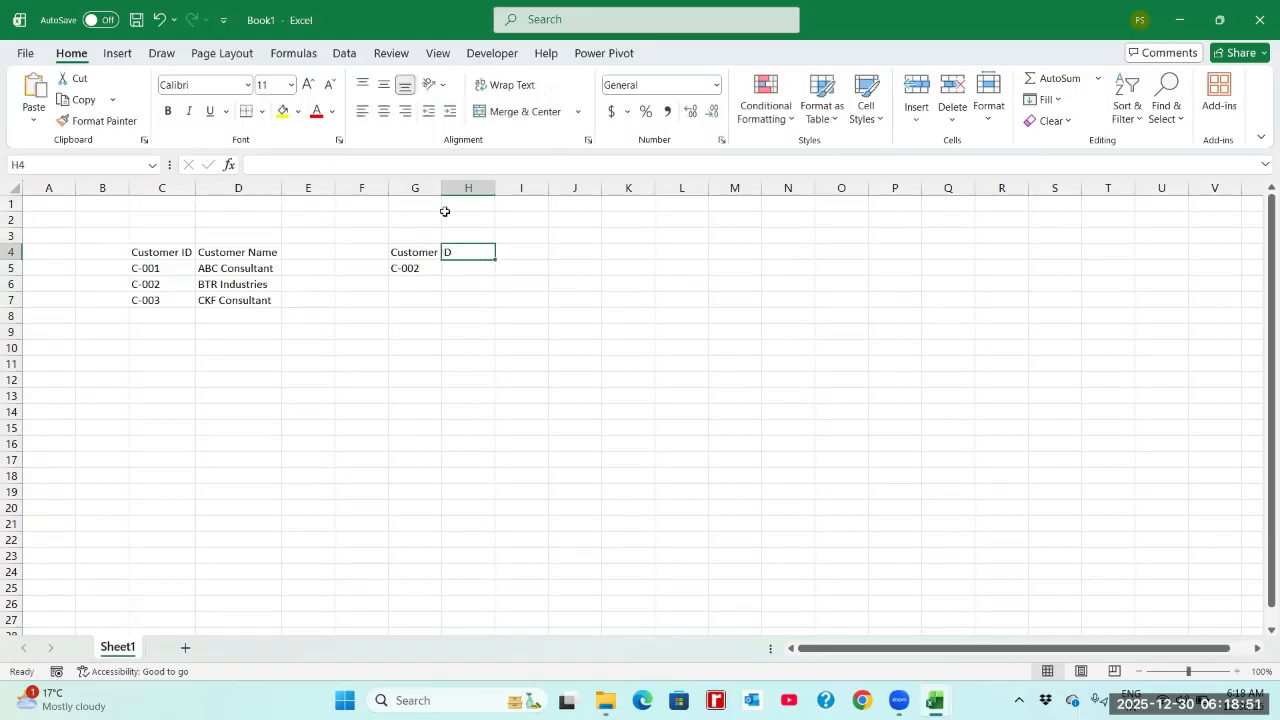
pyautogui.moveTo(440, 189); pyautogui.dragTo(474, 191)
# - Move the Customer ID header and its entry from G4:G5 to H4:H5 and fit column H to the contents
pyautogui.press('Left')
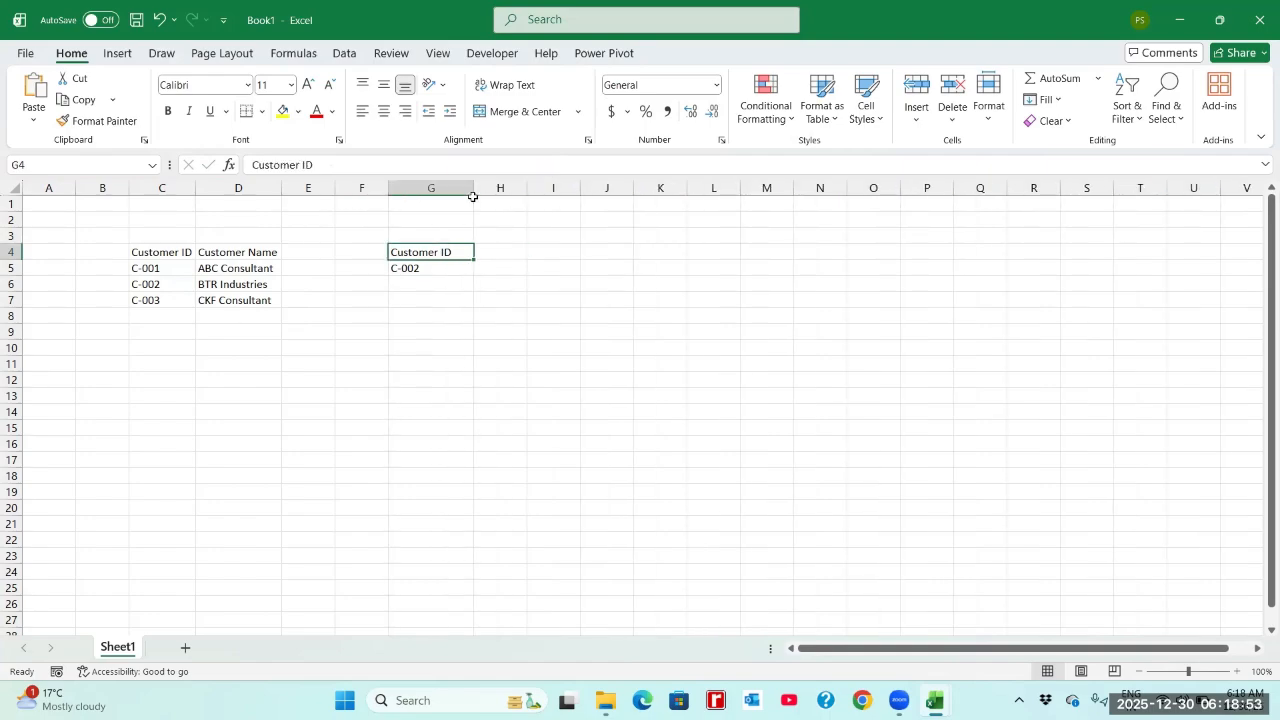
pyautogui.hotkey('shift', 'Down')
pyautogui.hotkey('ctrl', 'x')
pyautogui.press('Right')
pyautogui.hotkey('ctrl', 'v')
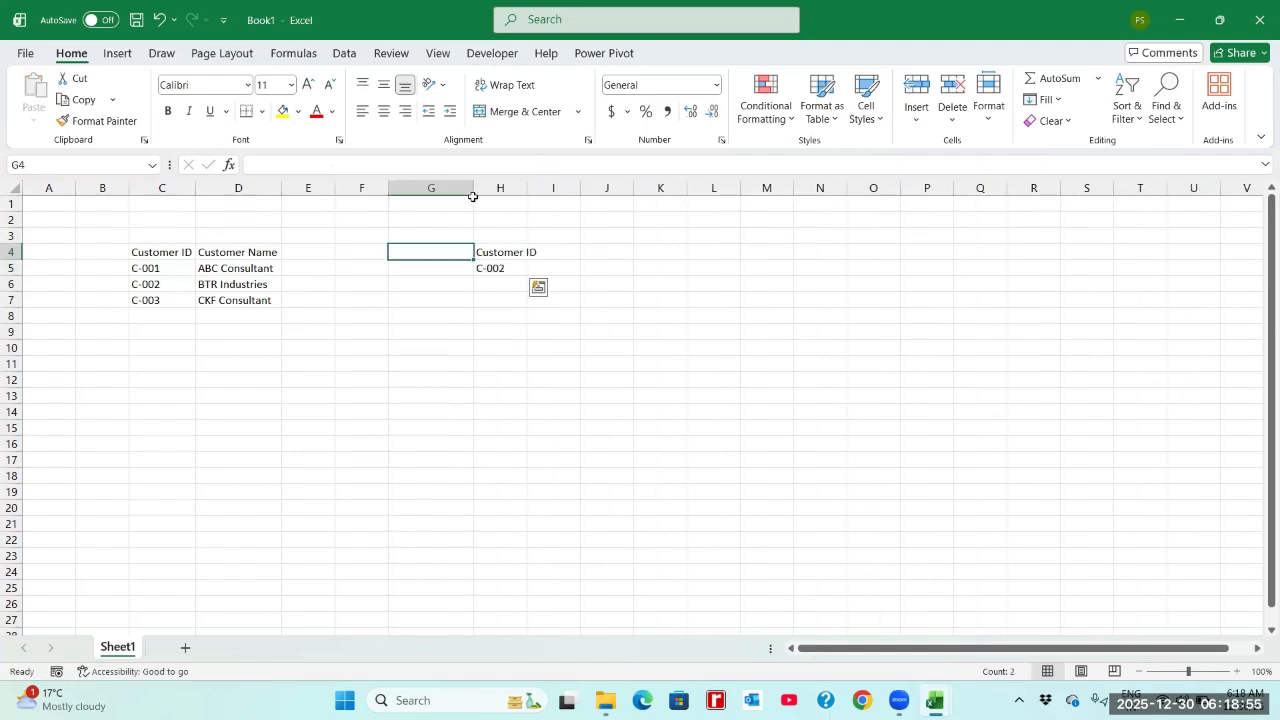
pyautogui.doubleClick(527, 187)
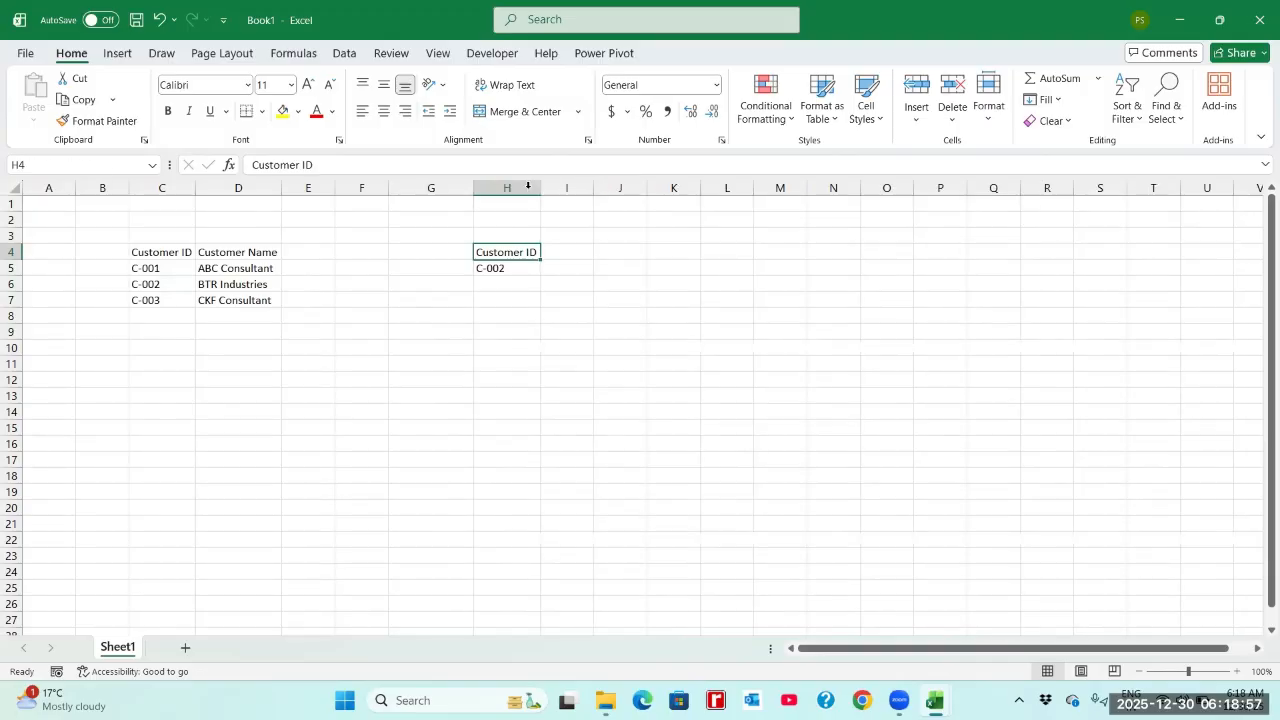
# - Enter the header Order ID in G4 and the header Customer Name in I4
pyautogui.press('Left')
pyautogui.write('Ord')
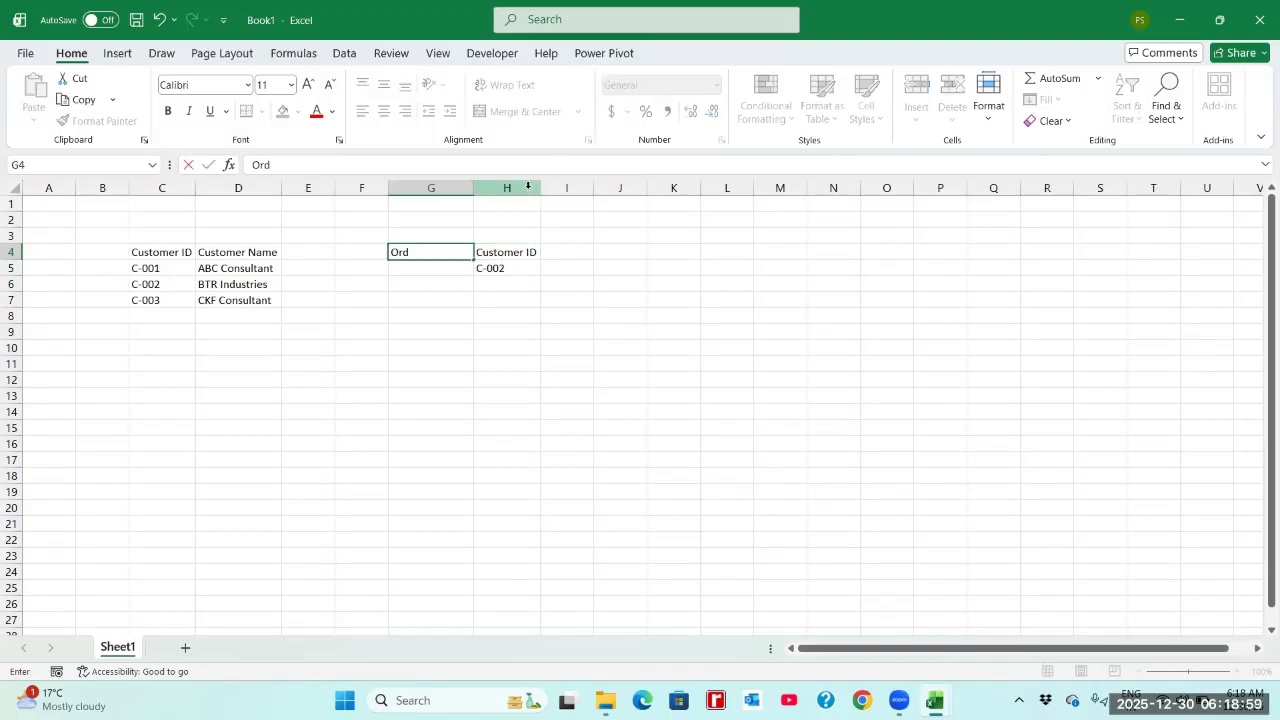
pyautogui.write('er ID')
pyautogui.press('Return')
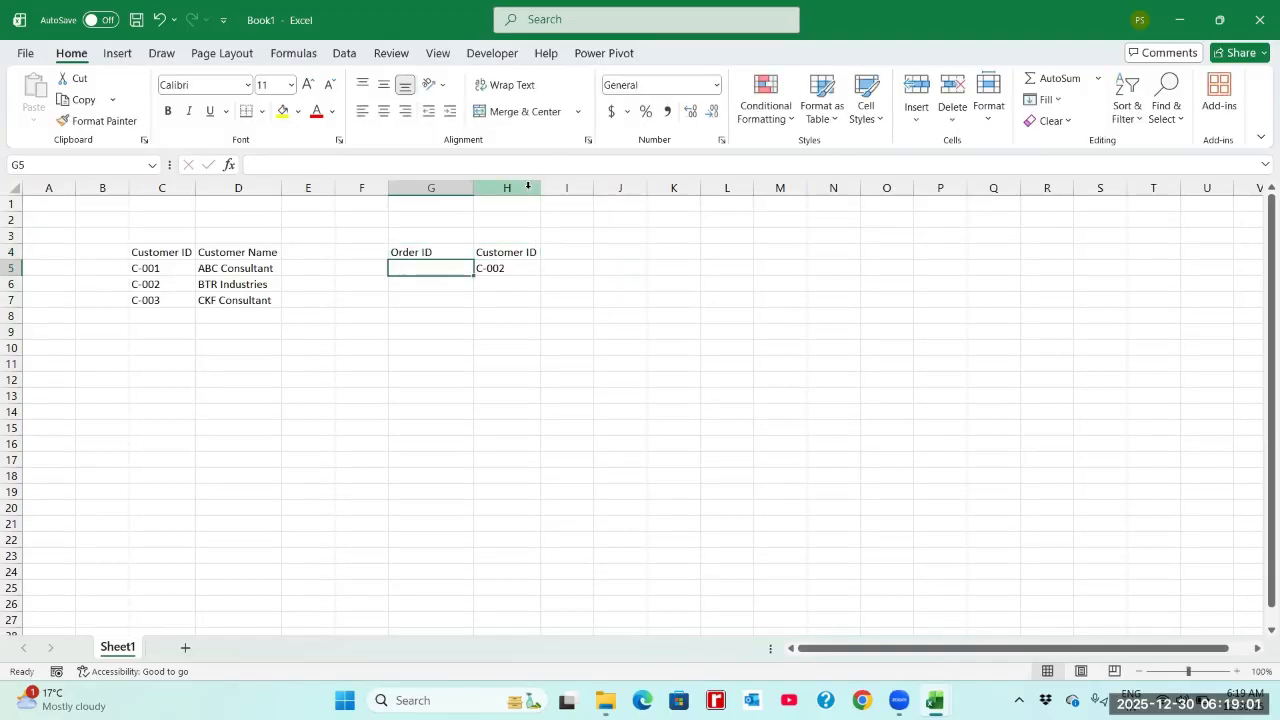
pyautogui.press('Right')
pyautogui.press('Right')
pyautogui.press('Up')
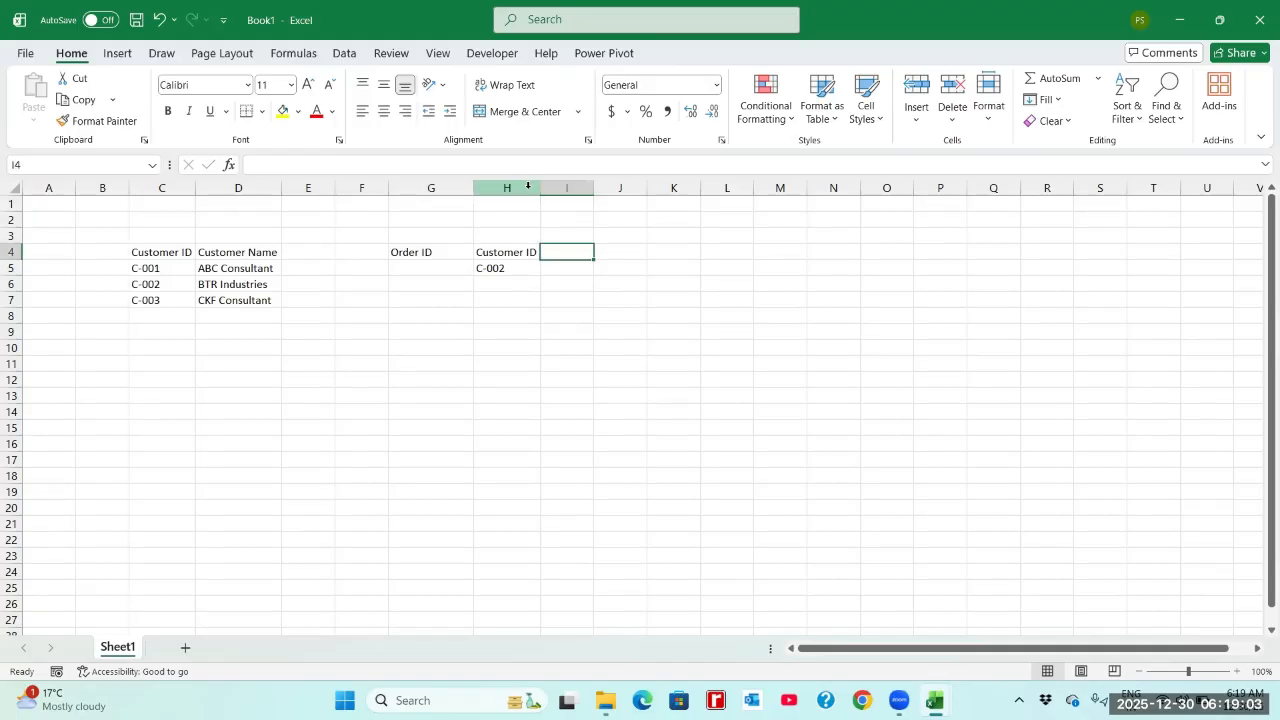
pyautogui.write('Custome')
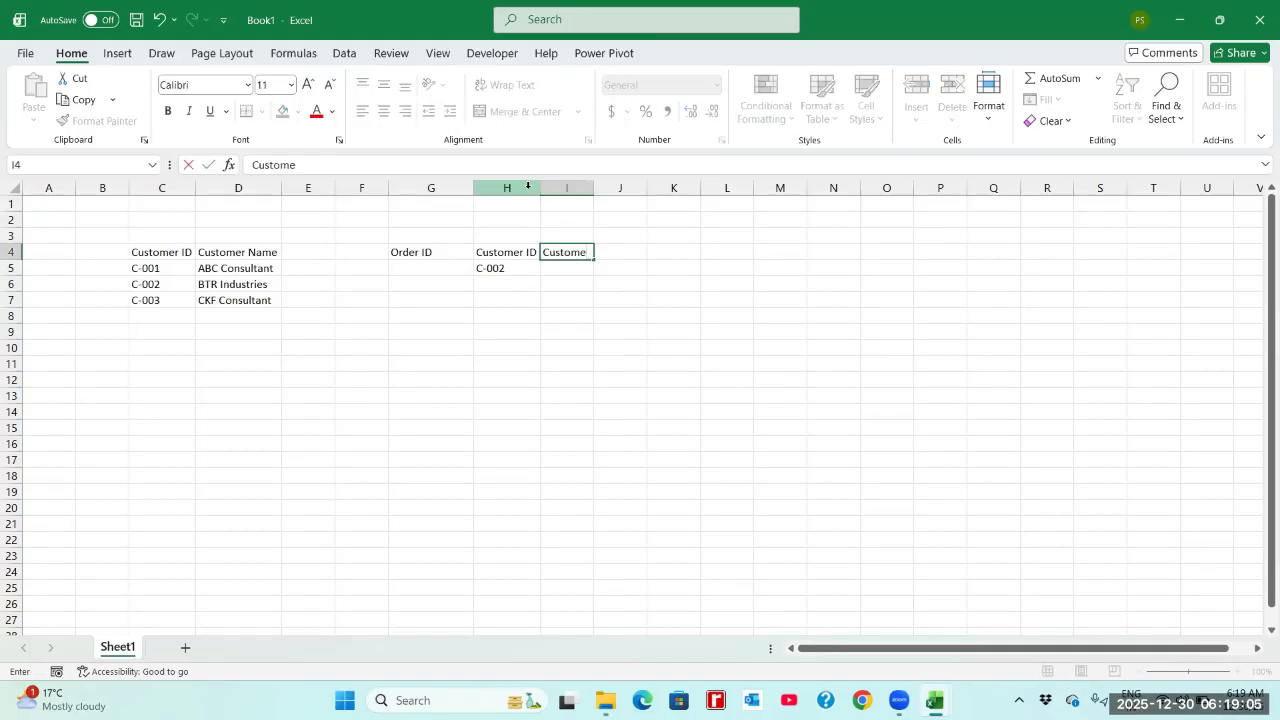
pyautogui.write('r Name')
pyautogui.press('Return')
# - Enter three sequential order IDs in G5:G7 under Order ID
pyautogui.press('Left')
pyautogui.press('Left')
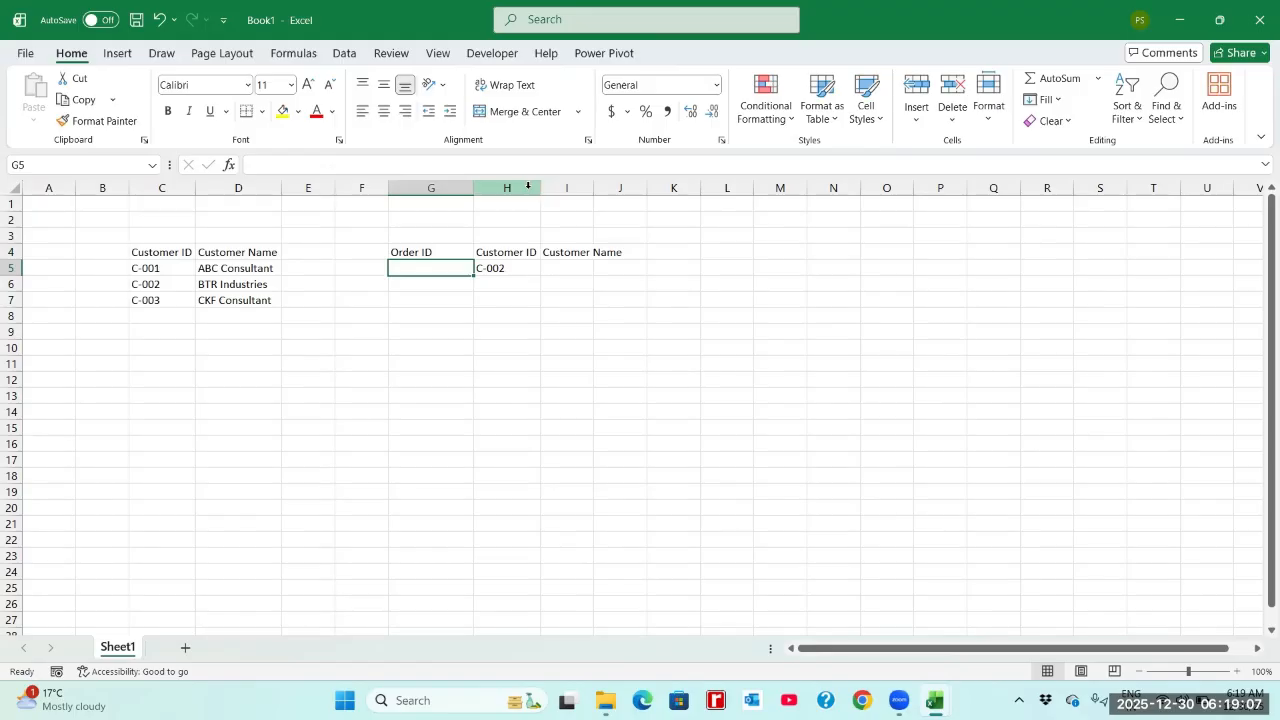
pyautogui.write('O-001')
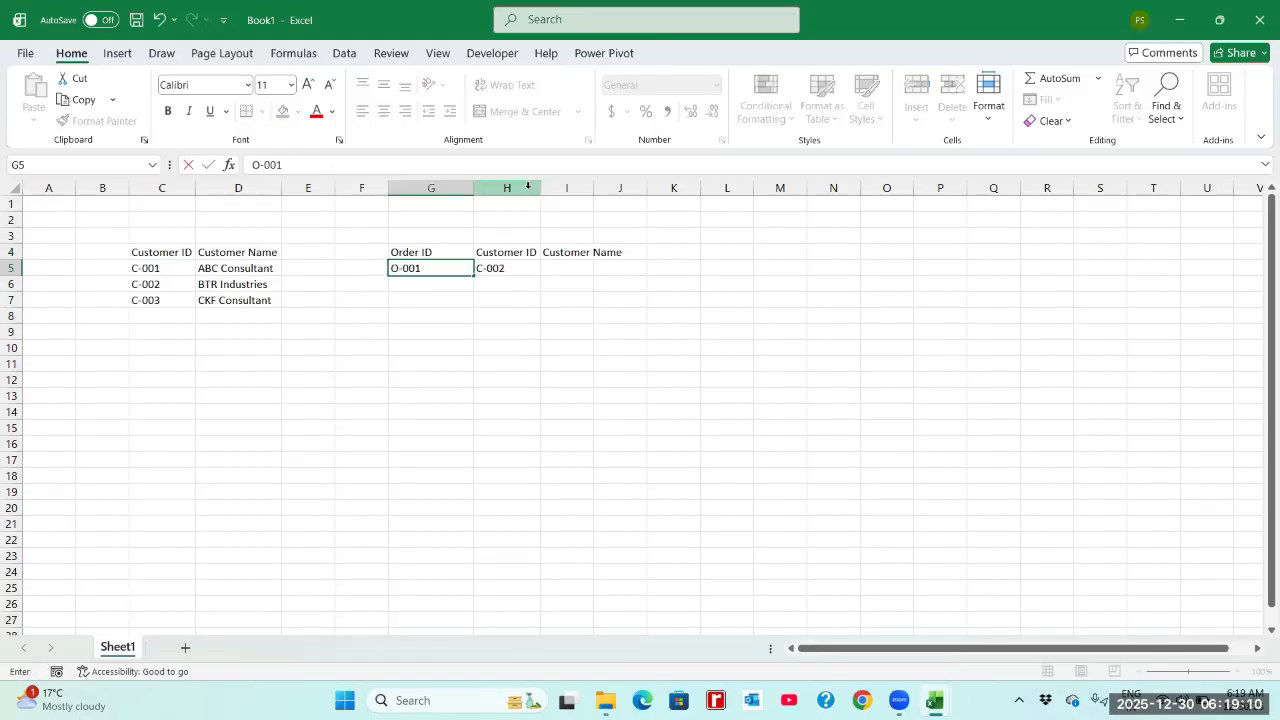
pyautogui.press('Return')
pyautogui.write('O-002')
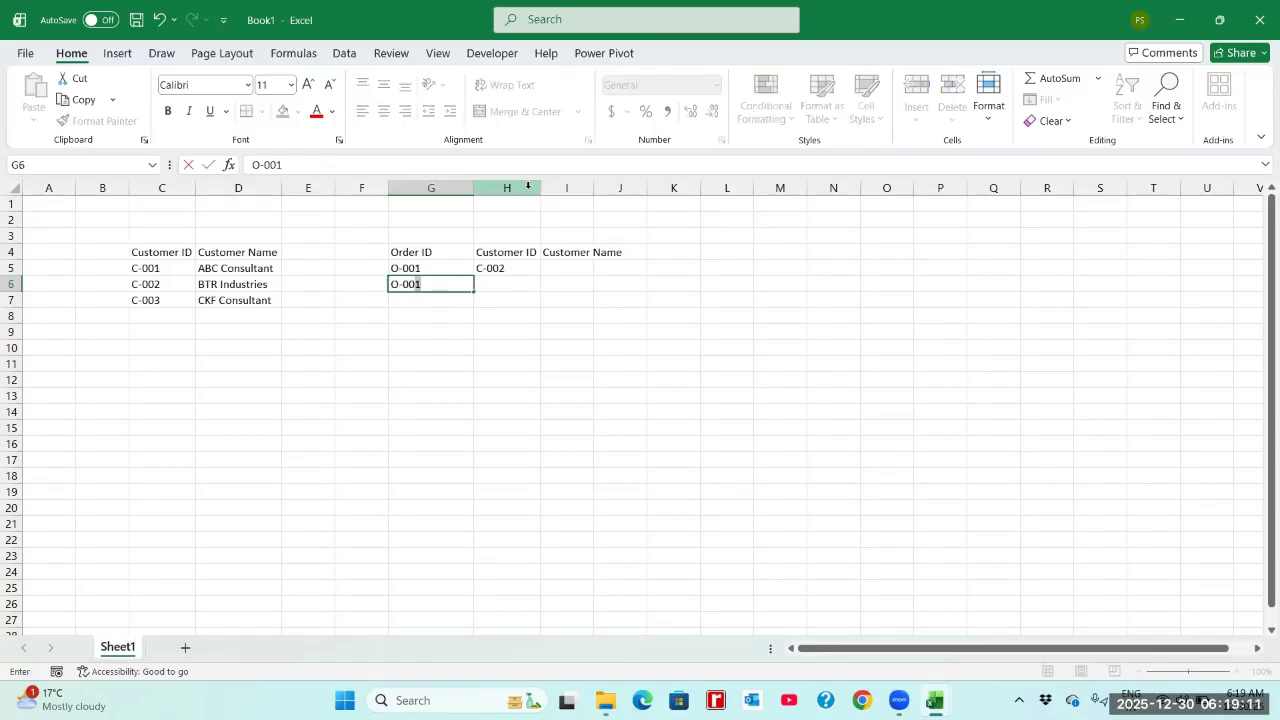
pyautogui.press('Return')
pyautogui.write('O-003')
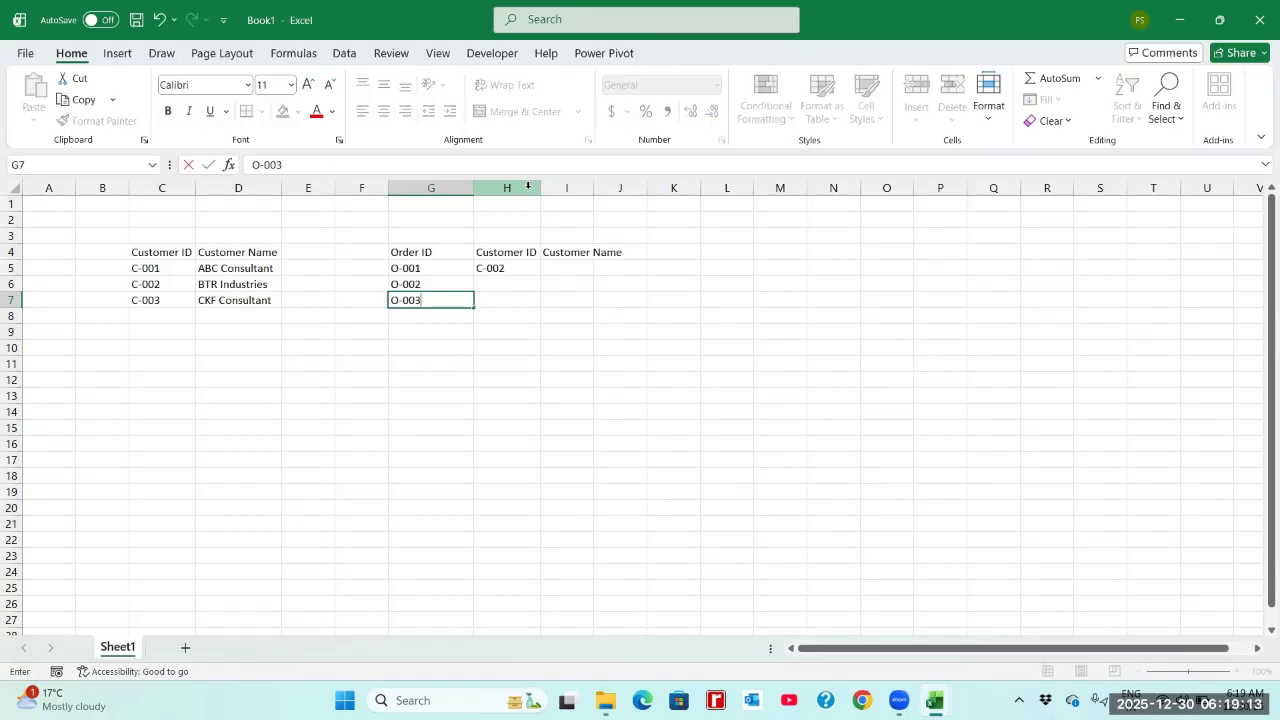
pyautogui.press('Return')
# - Fill in the order list's remaining customer IDs: the second customer's ID in H6 and the third customer's ID in H7
pyautogui.press('Up')
pyautogui.press('Up')
pyautogui.press('Right')
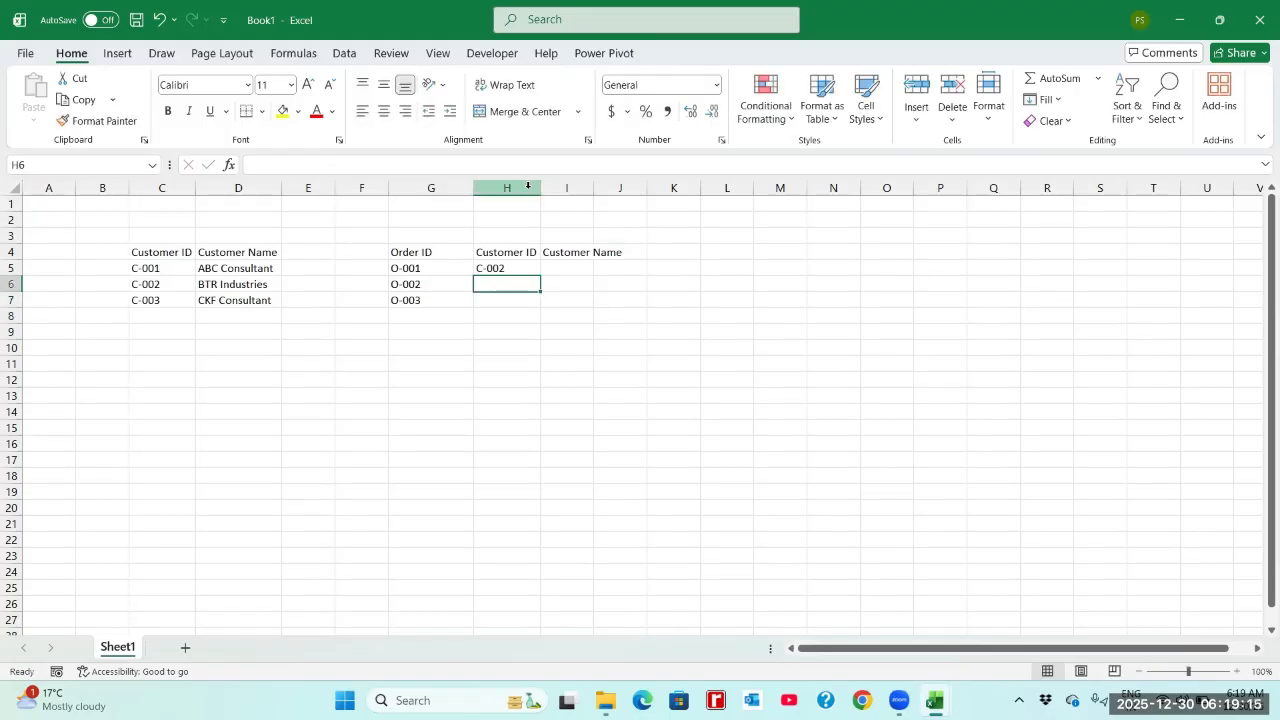
pyautogui.write('C-')
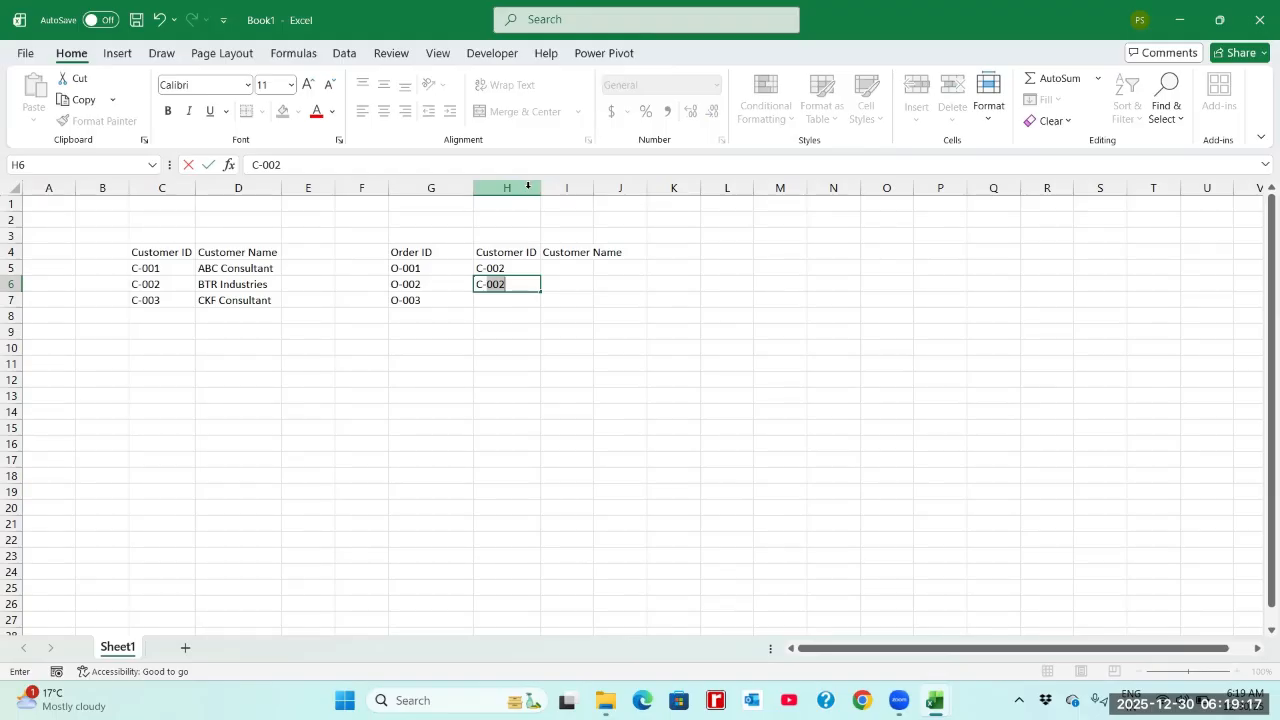
pyautogui.write('0202')
pyautogui.press('Return')
pyautogui.write('C-')
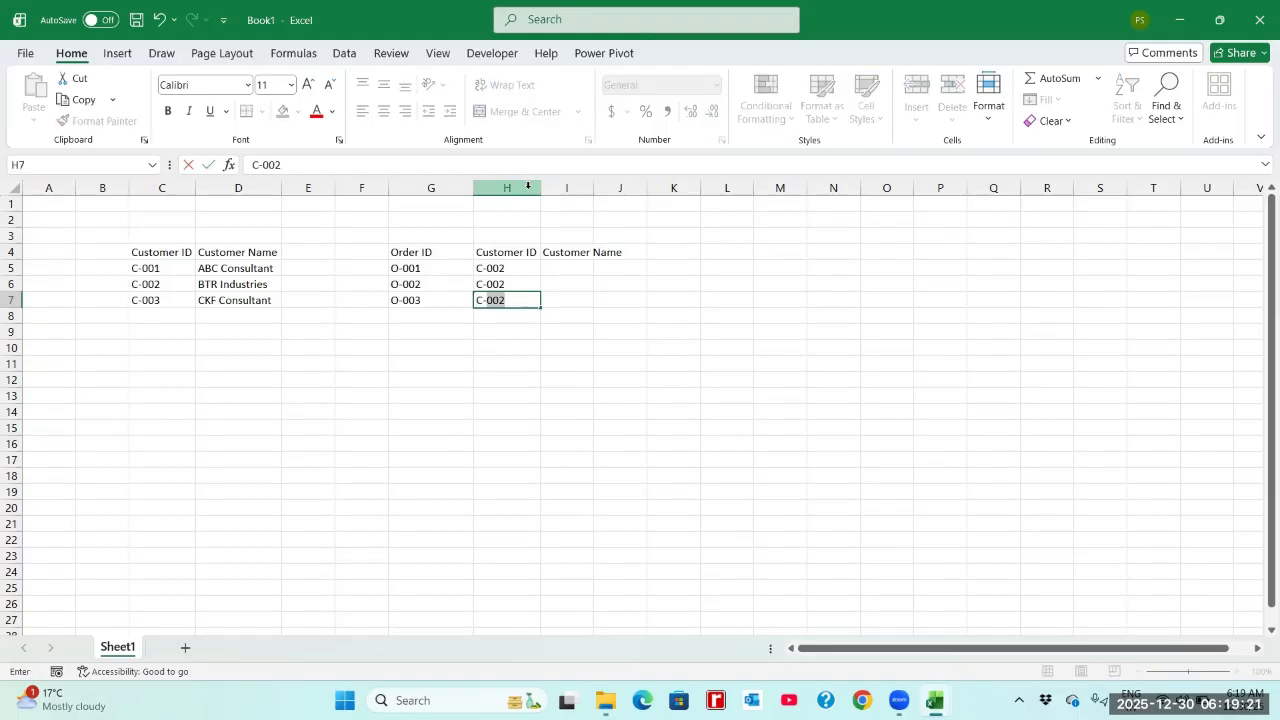
pyautogui.write('003')
pyautogui.press('Return')
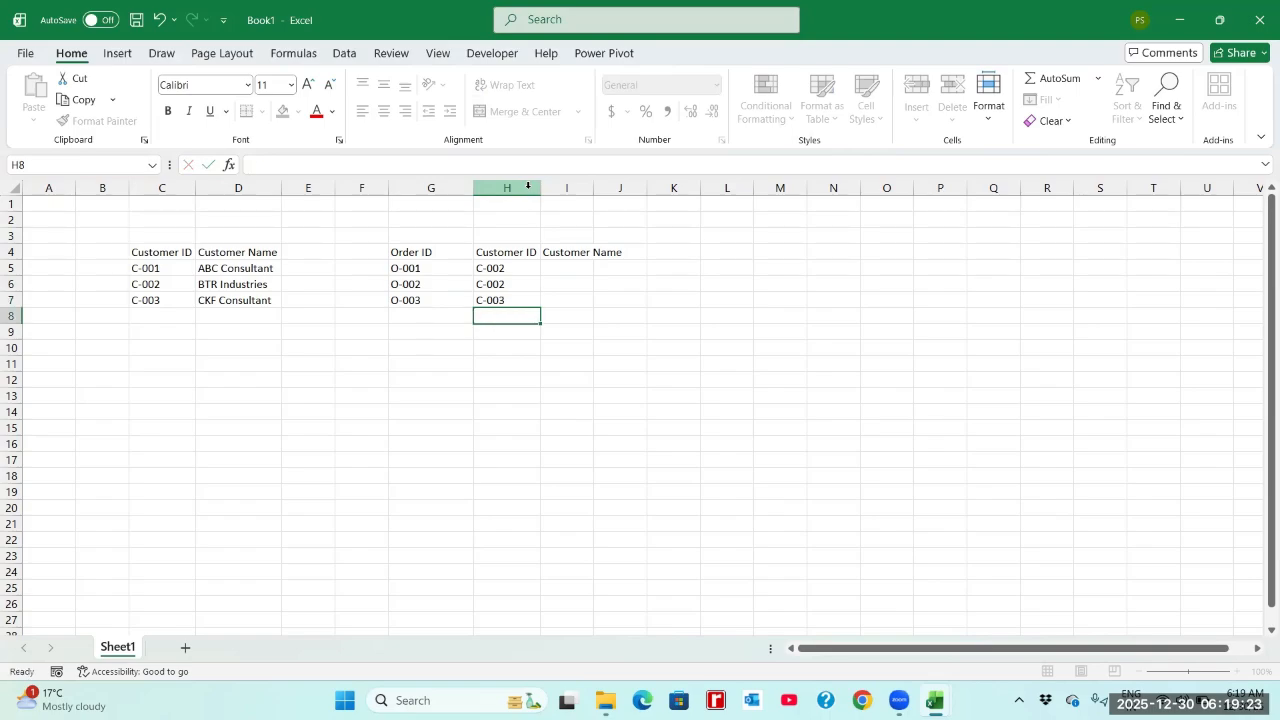
# - Select I5 under Customer Name and widen column I so that the header fits
pyautogui.press('Up')
pyautogui.press('Up')
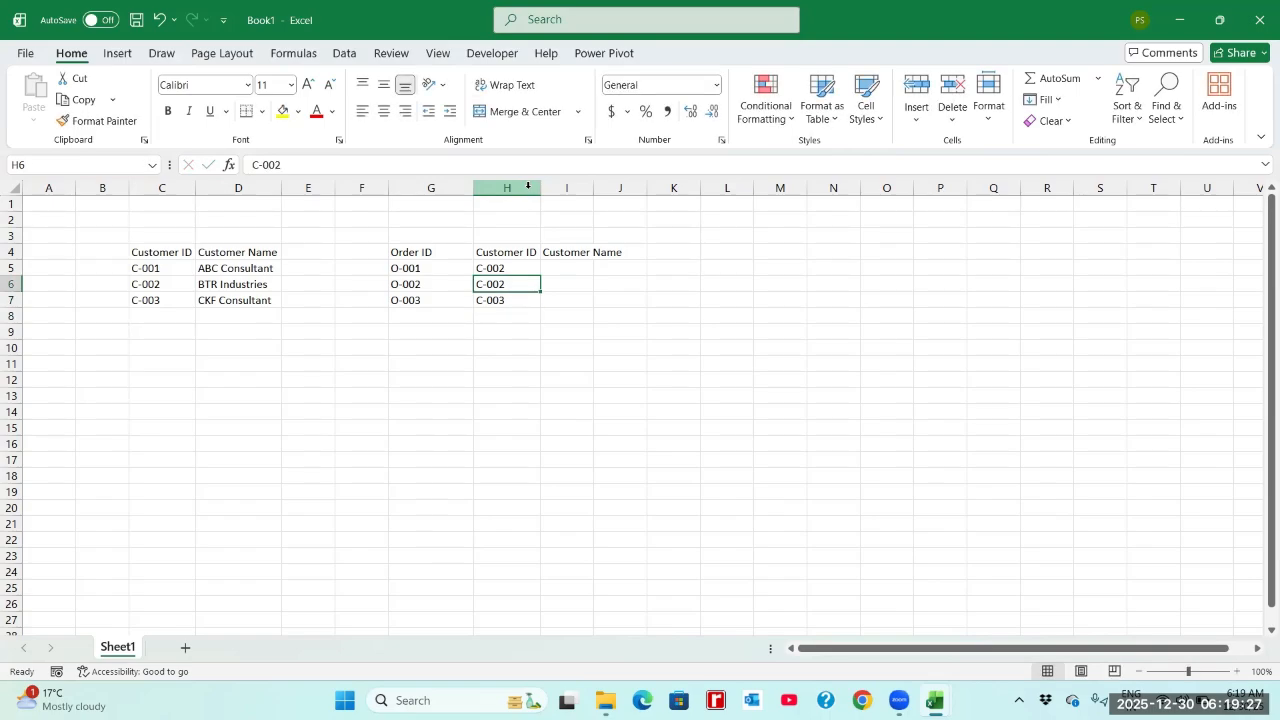
pyautogui.press('Up')
pyautogui.press('Right')
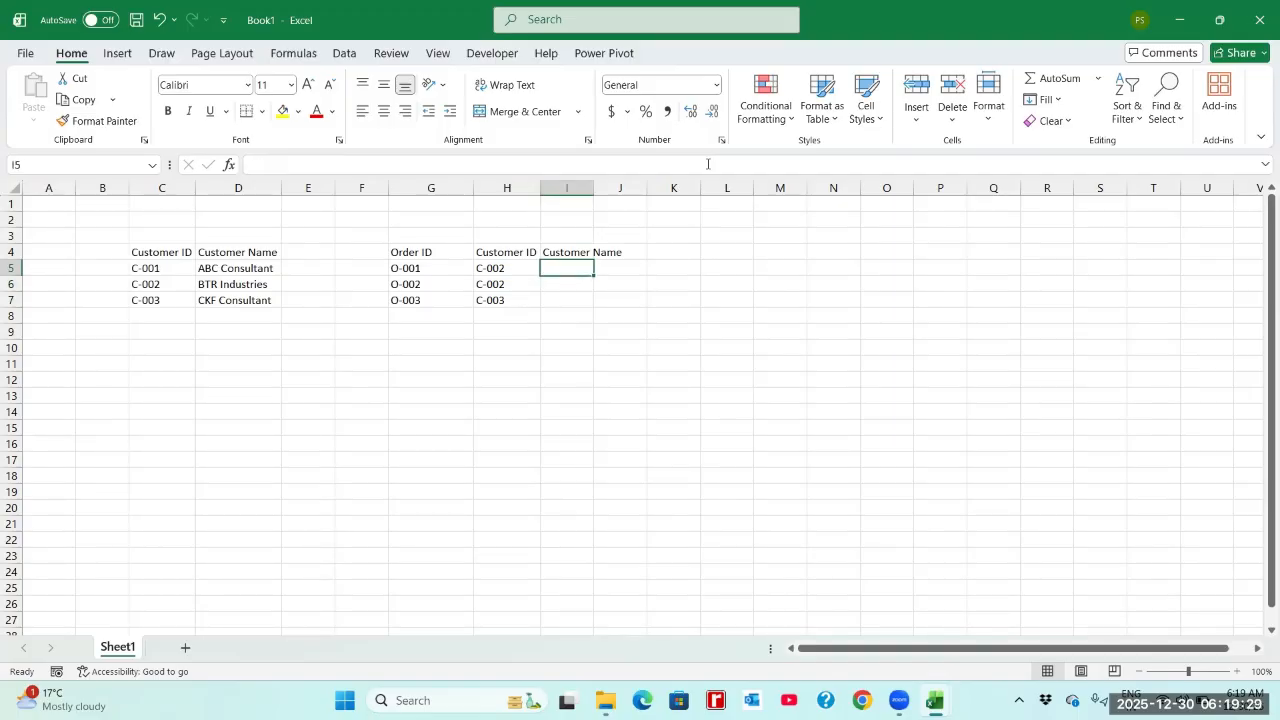
pyautogui.moveTo(590, 189); pyautogui.dragTo(641, 191)
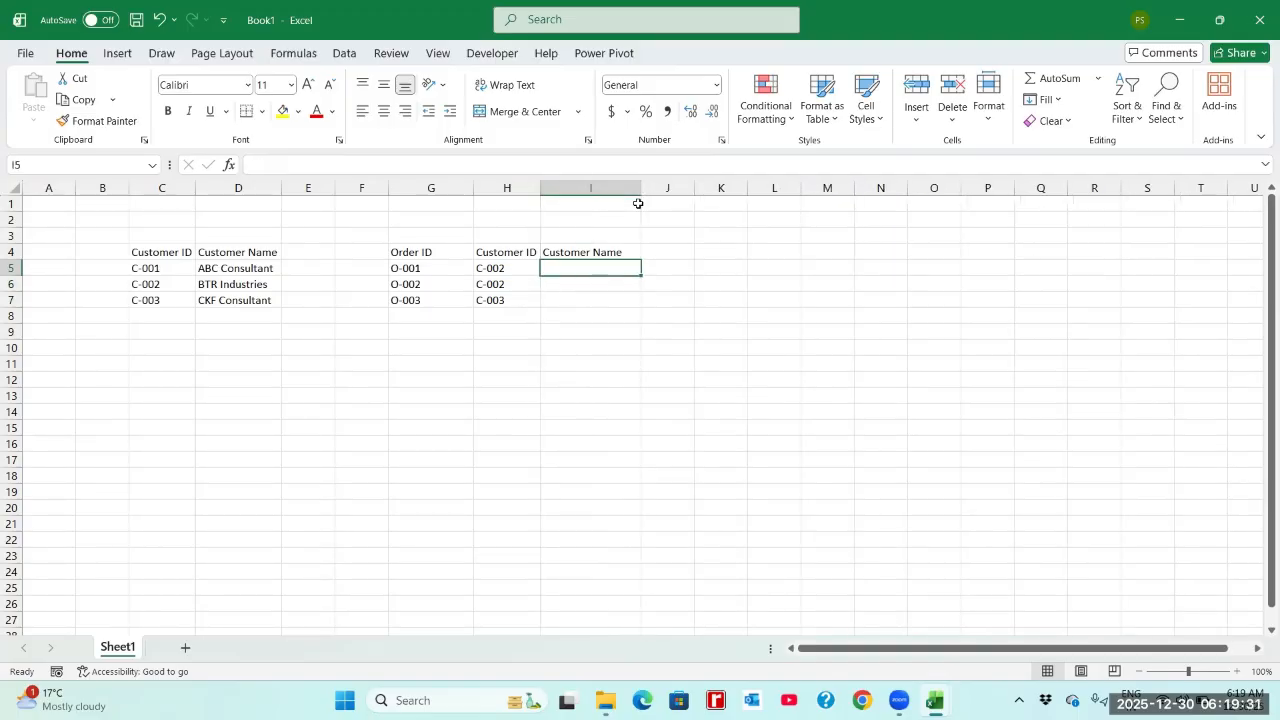
# - Enter the formula =VLOOKUP(H5,C5:D7,2,FALSE) in I5 to look up the first order's customer name
pyautogui.write('=')
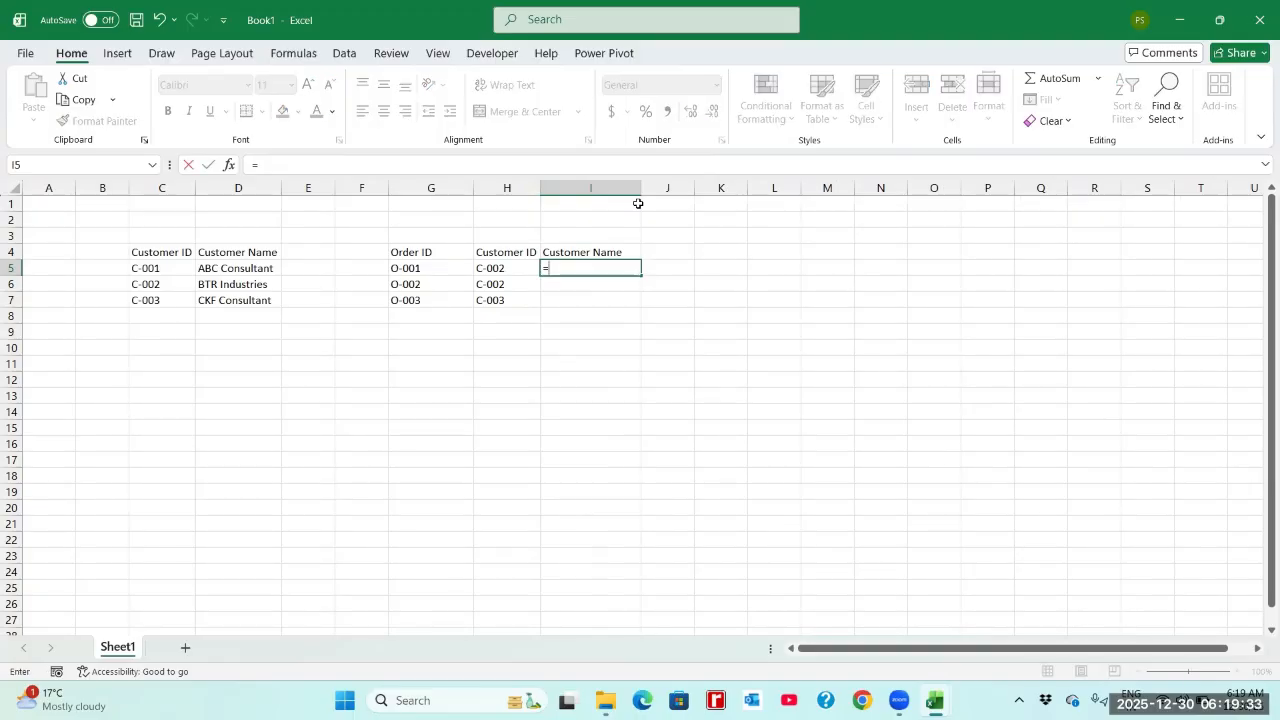
pyautogui.write('VLOOKU')
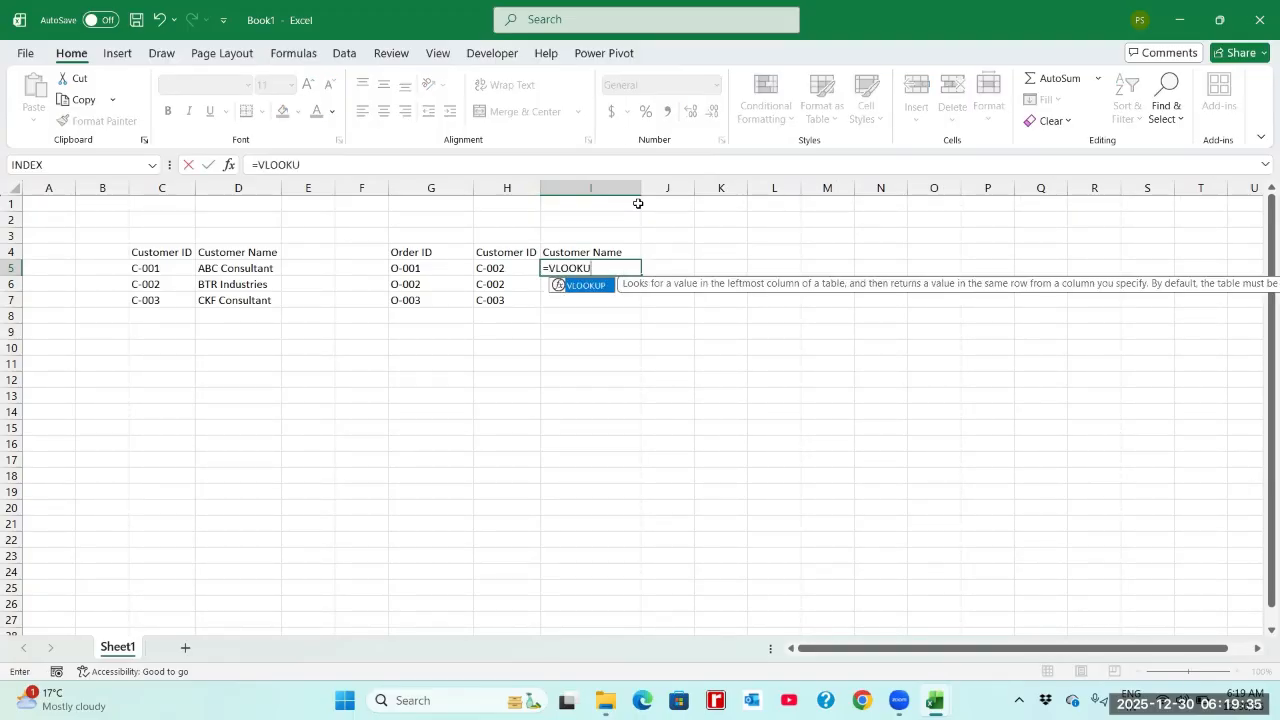
pyautogui.write('P(')
pyautogui.press('Left')
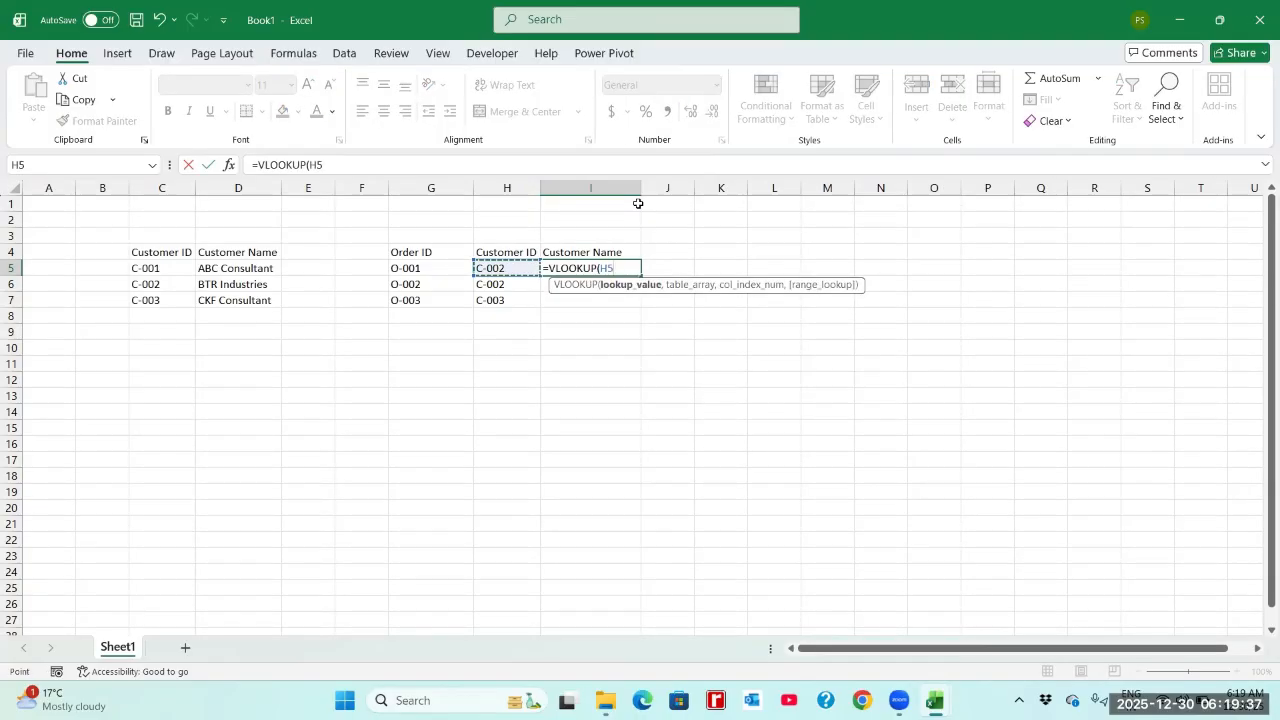
pyautogui.write(',')
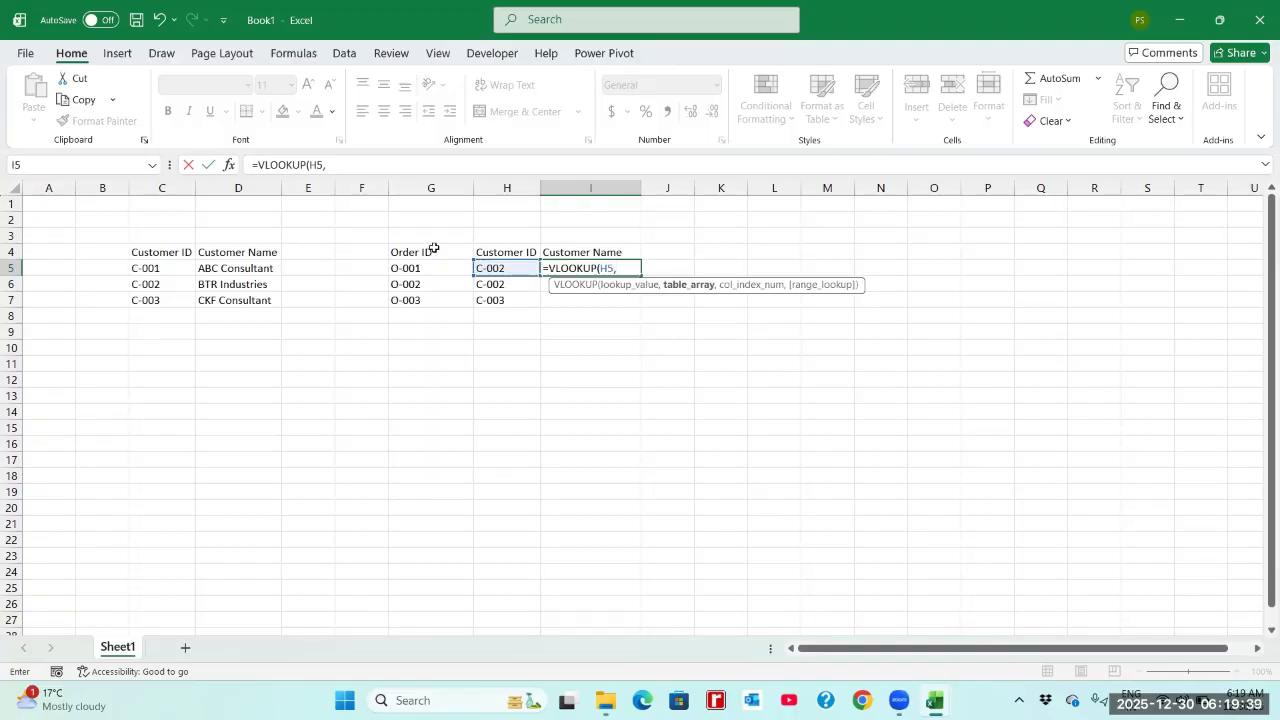
pyautogui.click(169, 270)
pyautogui.hotkey('shift', 'Right')
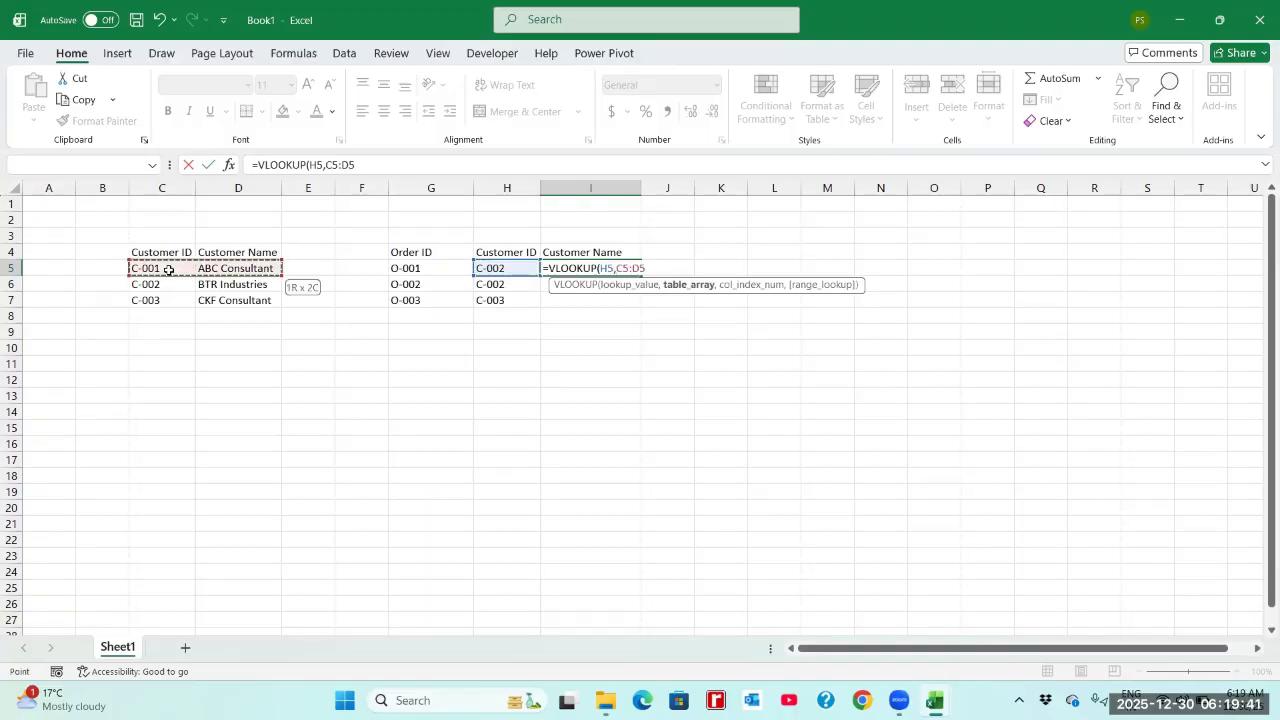
pyautogui.hotkey('shift', 'Down')
pyautogui.hotkey('shift', 'Down')
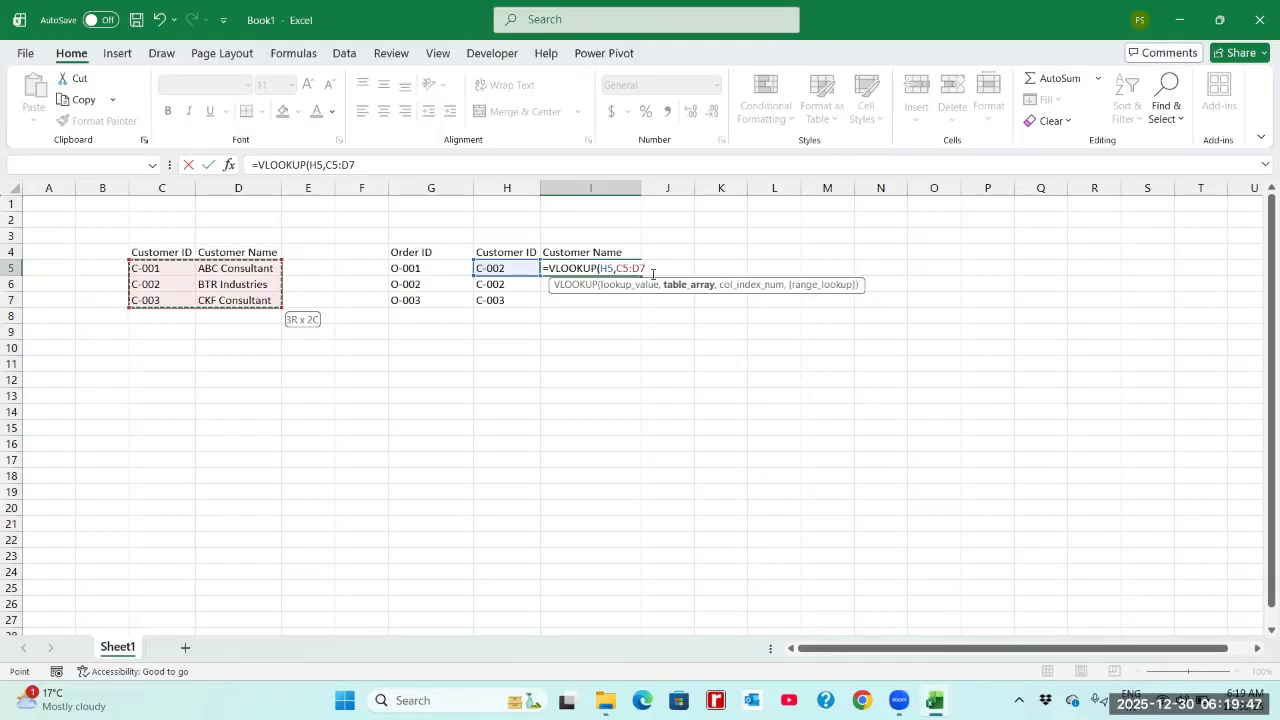
pyautogui.write(',2')
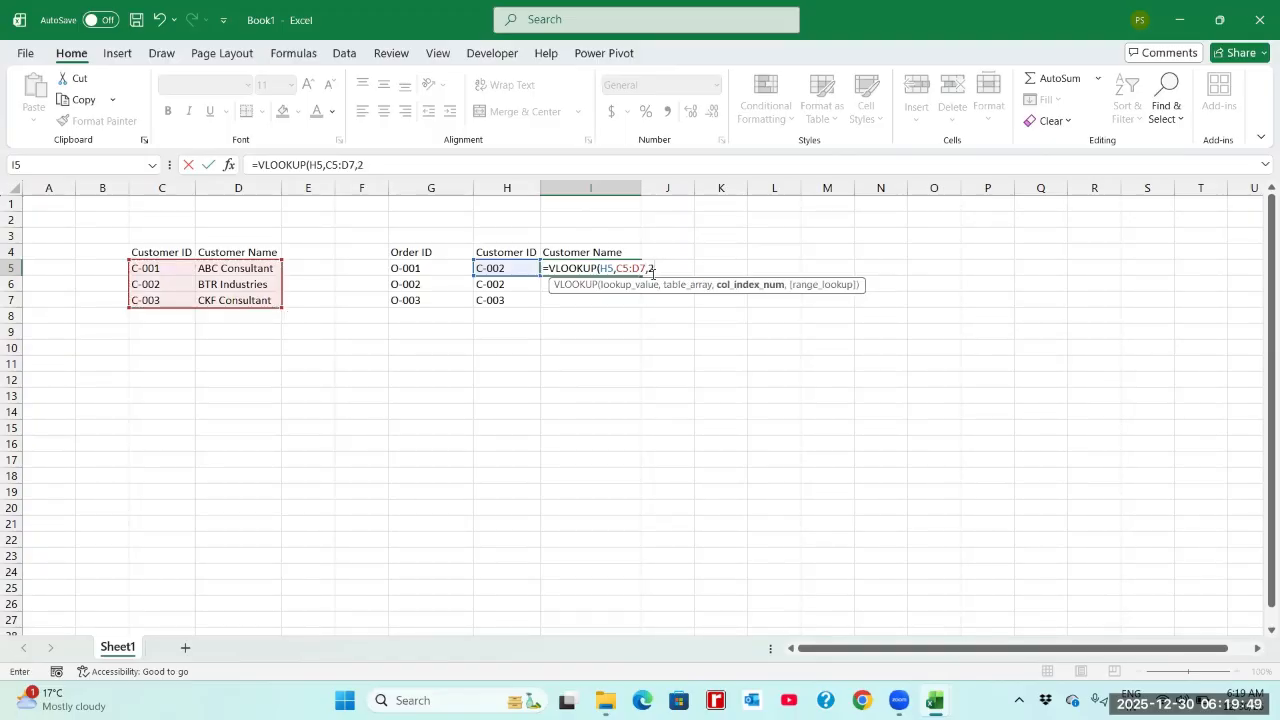
pyautogui.write(',FALSE)')
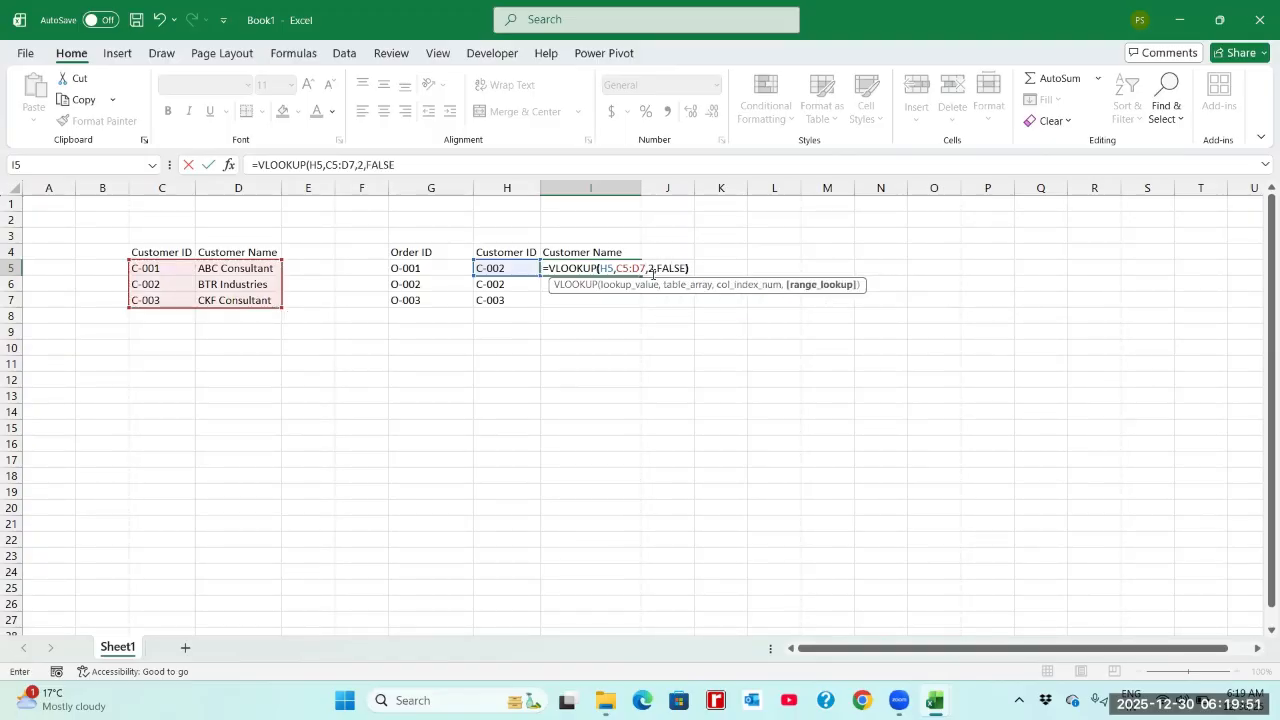
pyautogui.press('Return')
pyautogui.press('Up')
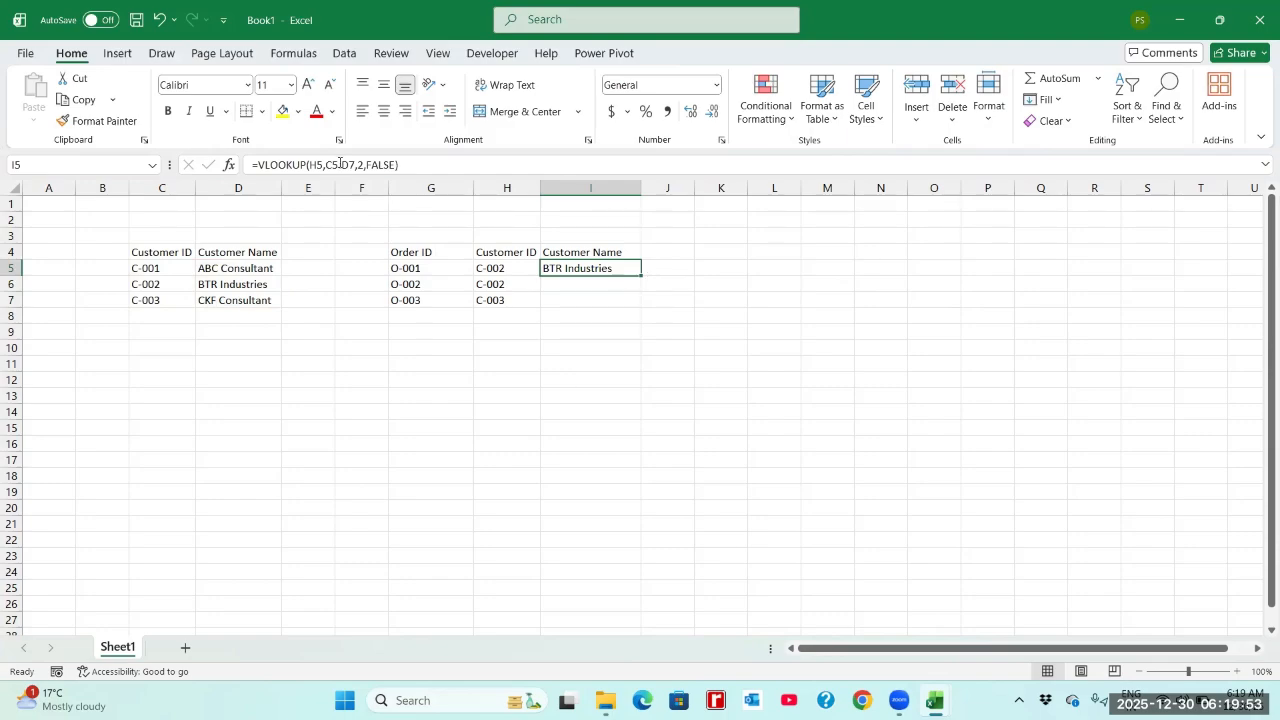
# - Make the lookup range in I5's VLOOKUP formula absolute as $C$5:$D$7
pyautogui.click(325, 164)
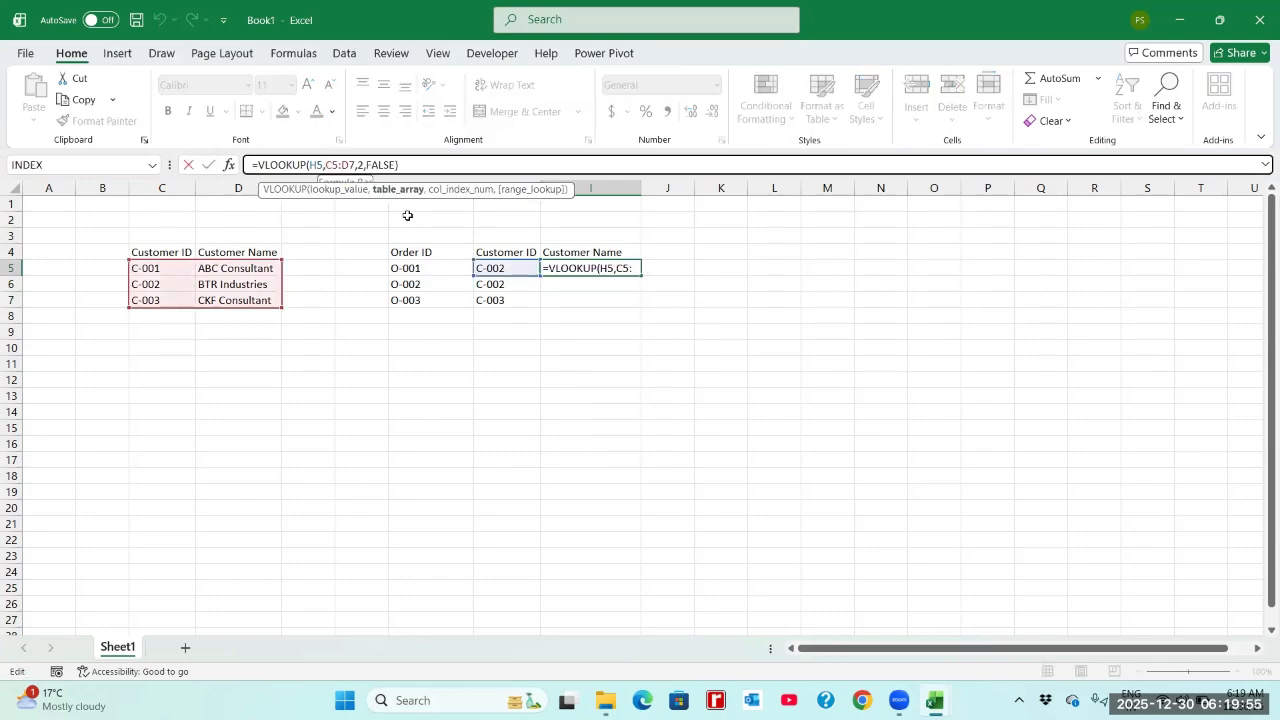
pyautogui.write('$C$')
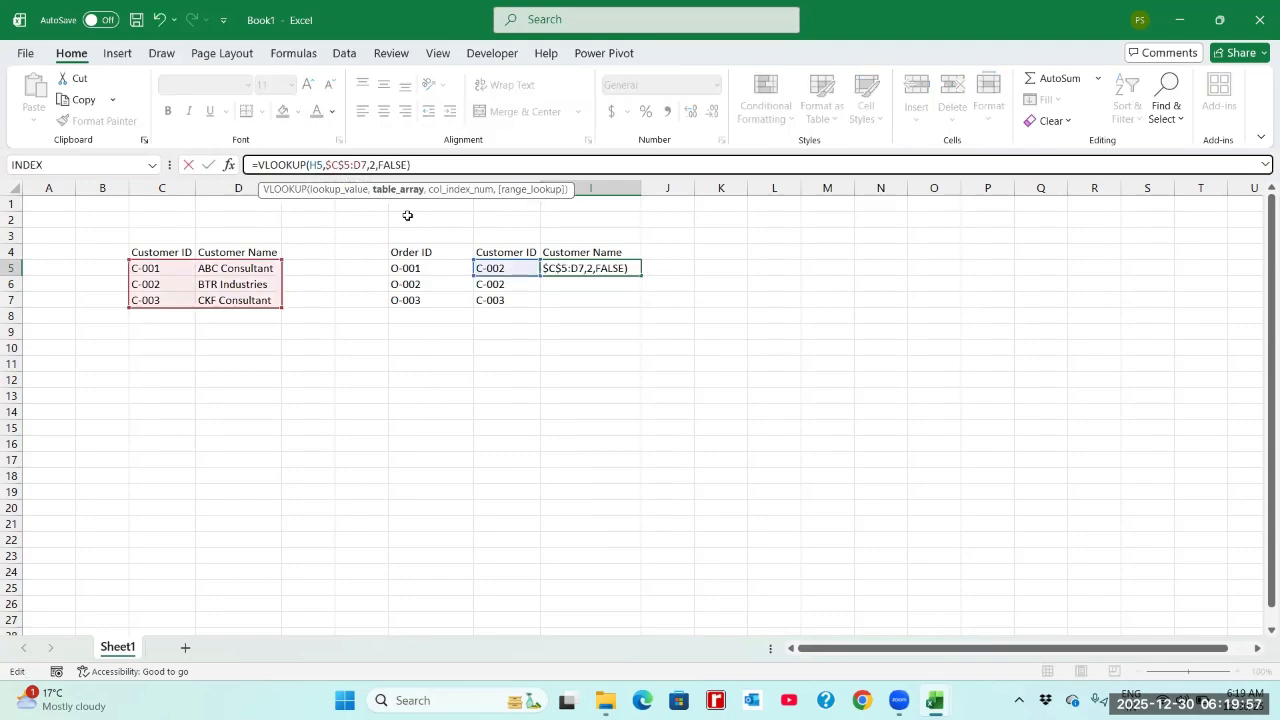
pyautogui.press('Right')
pyautogui.press('Right')
pyautogui.write('$')
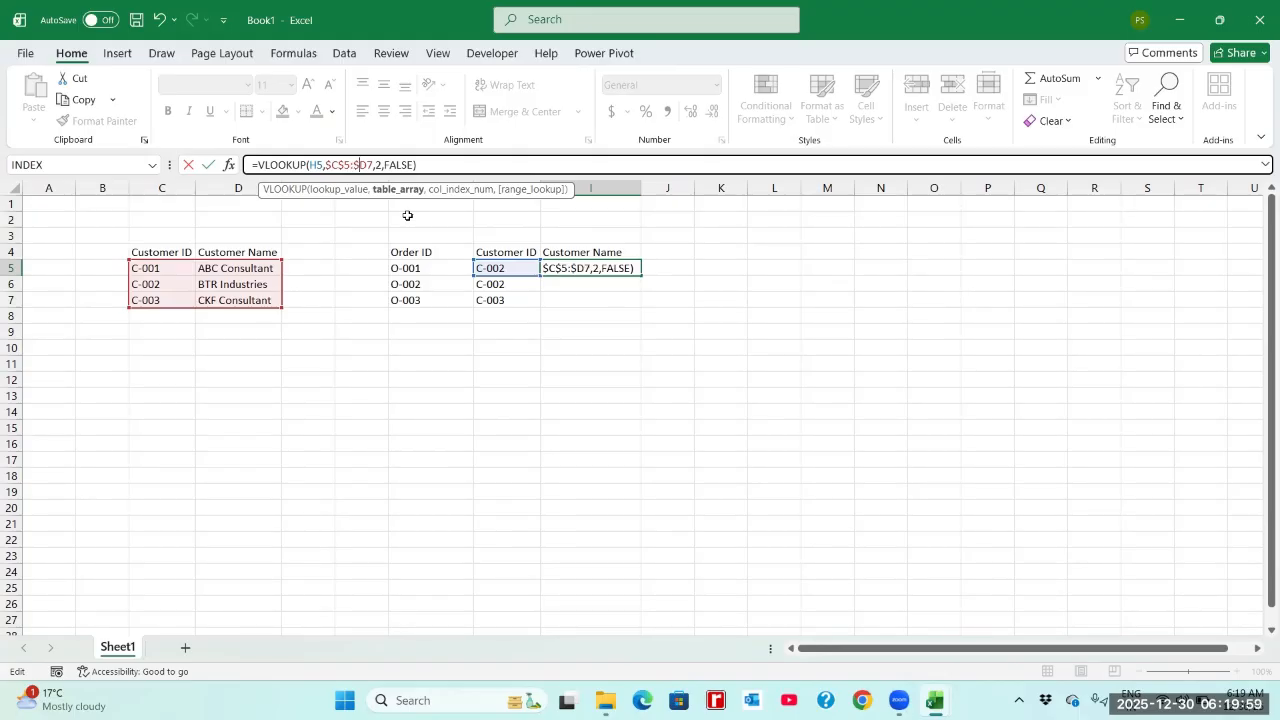
pyautogui.press('Right')
pyautogui.write('$')
pyautogui.press('Return')
# - Copy the VLOOKUP formula from I5 down to I7 and check the looked-up names against their customer IDs
pyautogui.press('Up')
pyautogui.hotkey('ctrl', 'c')
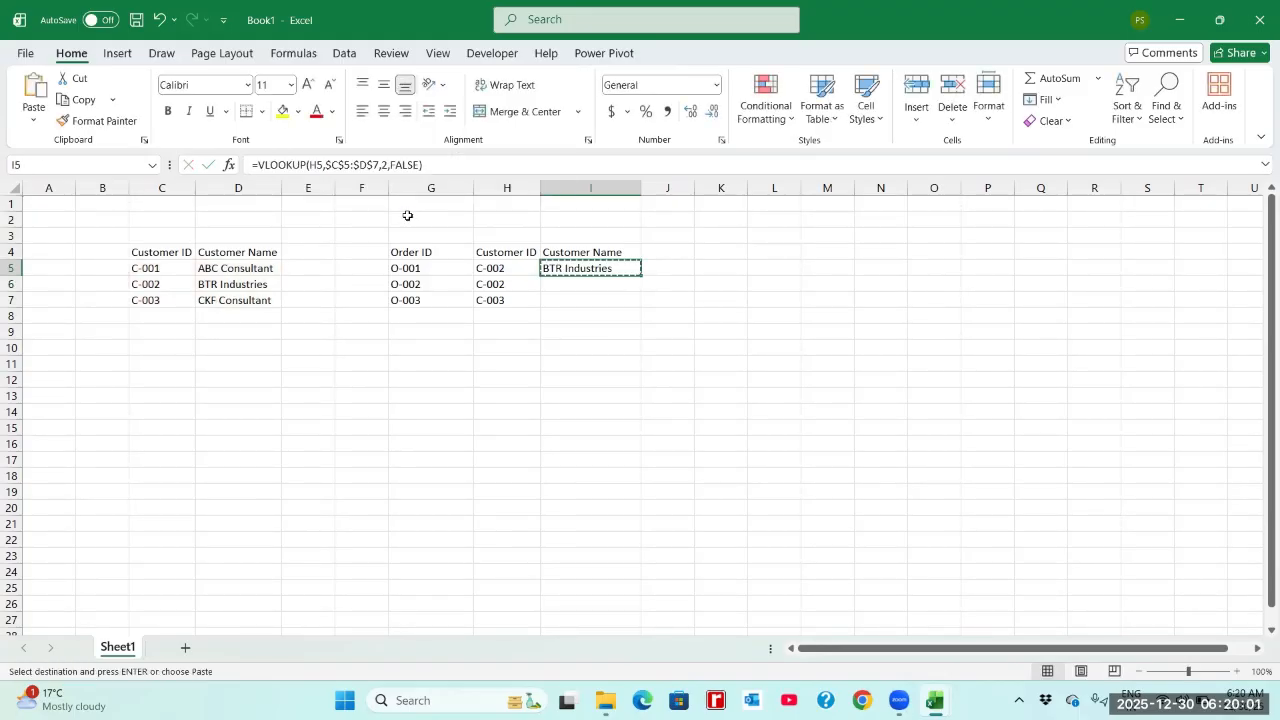
pyautogui.hotkey('shift', 'Down')
pyautogui.hotkey('shift', 'Down')
pyautogui.press('Return')
pyautogui.press('Down')
pyautogui.press('Down')
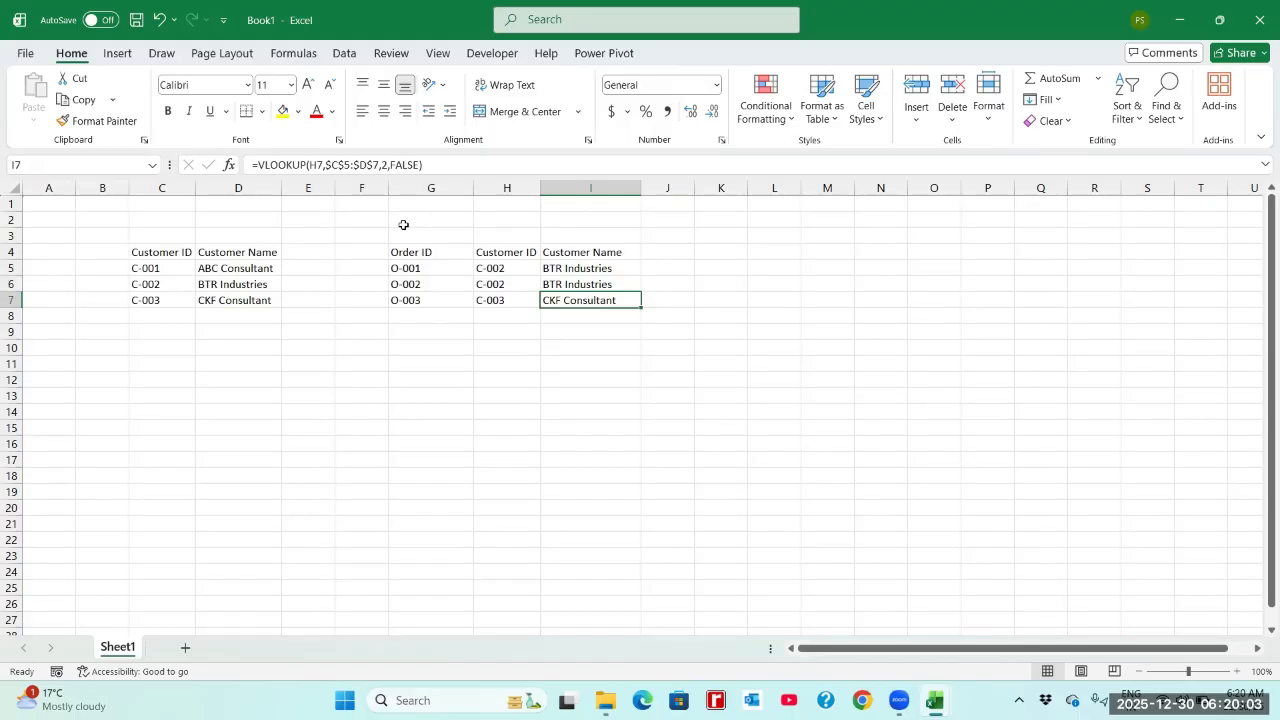
pyautogui.click(506, 283)
pyautogui.click(565, 284)
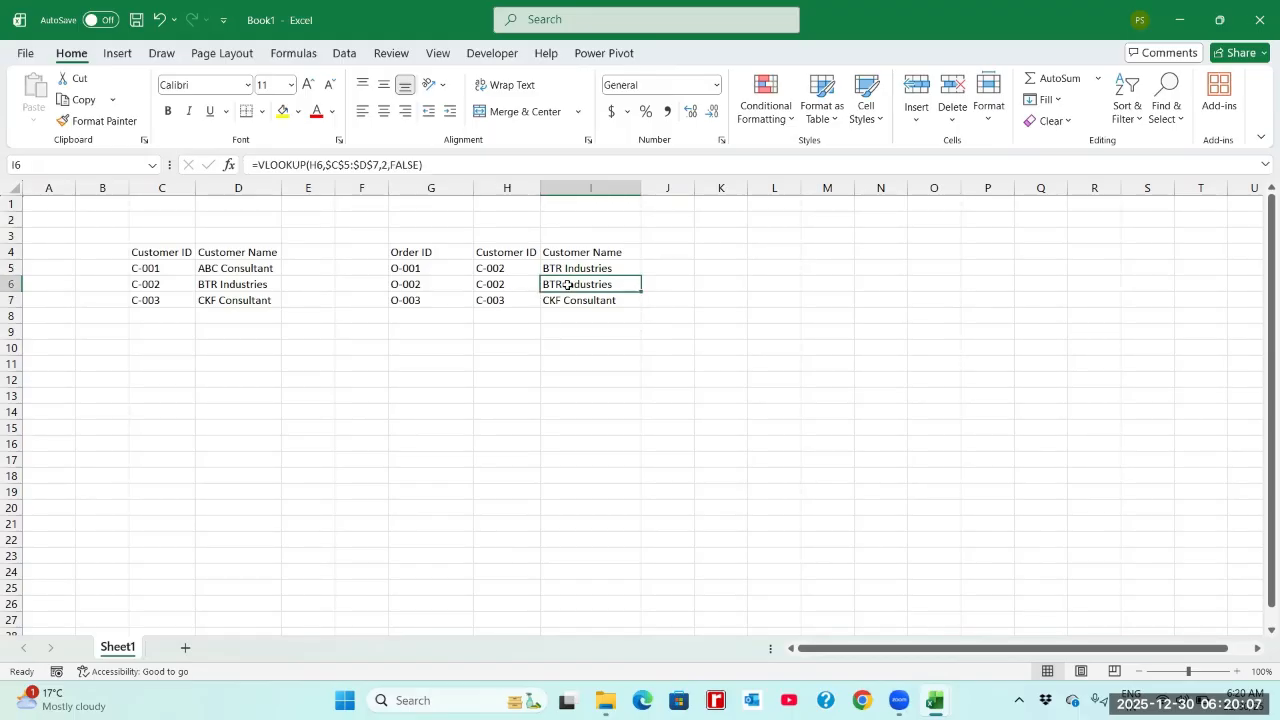
pyautogui.click(506, 300)
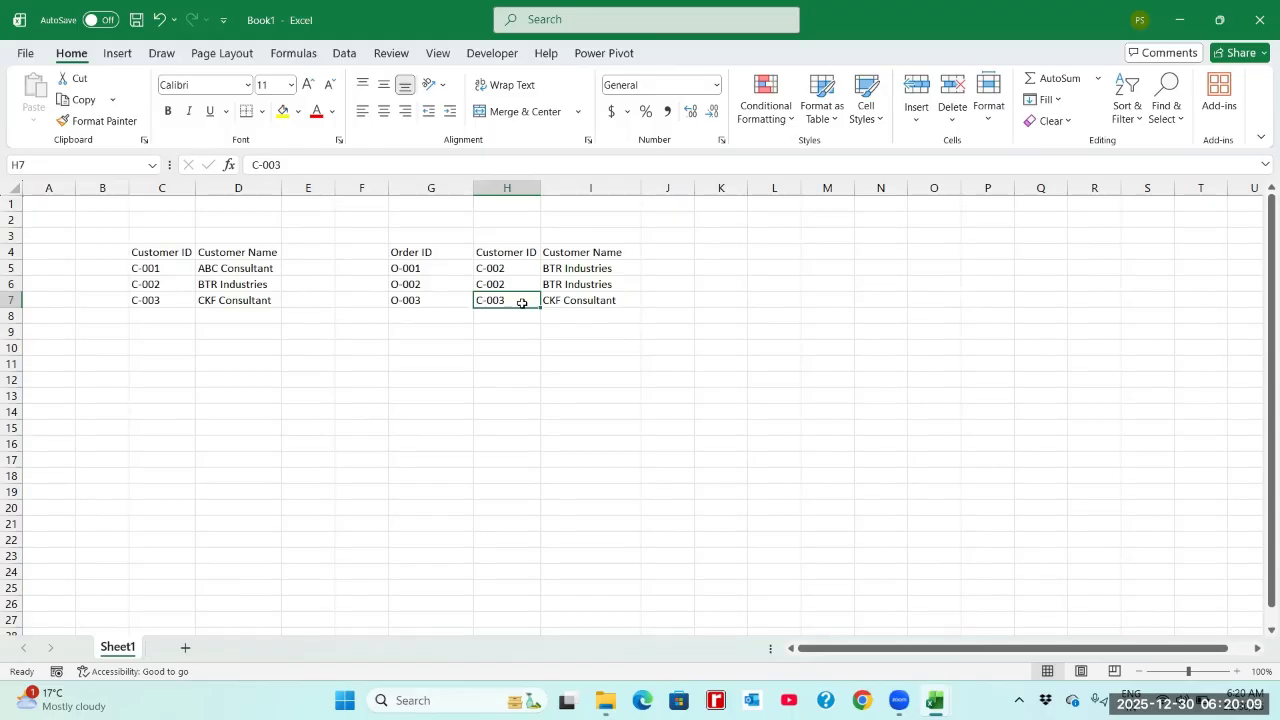
pyautogui.click(558, 301)
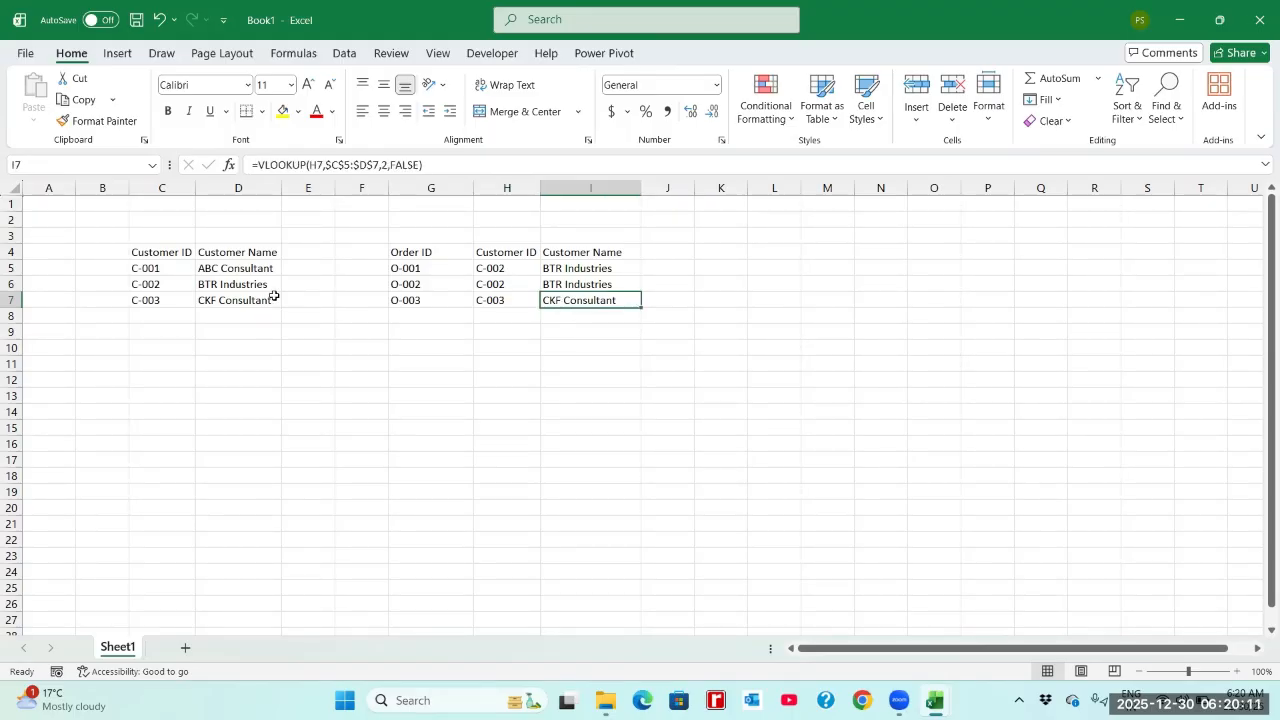
# - Add the header Formula Text in J4, beside the order list's Customer Name header
pyautogui.click(574, 253)
pyautogui.press('Down')
pyautogui.press('Right')
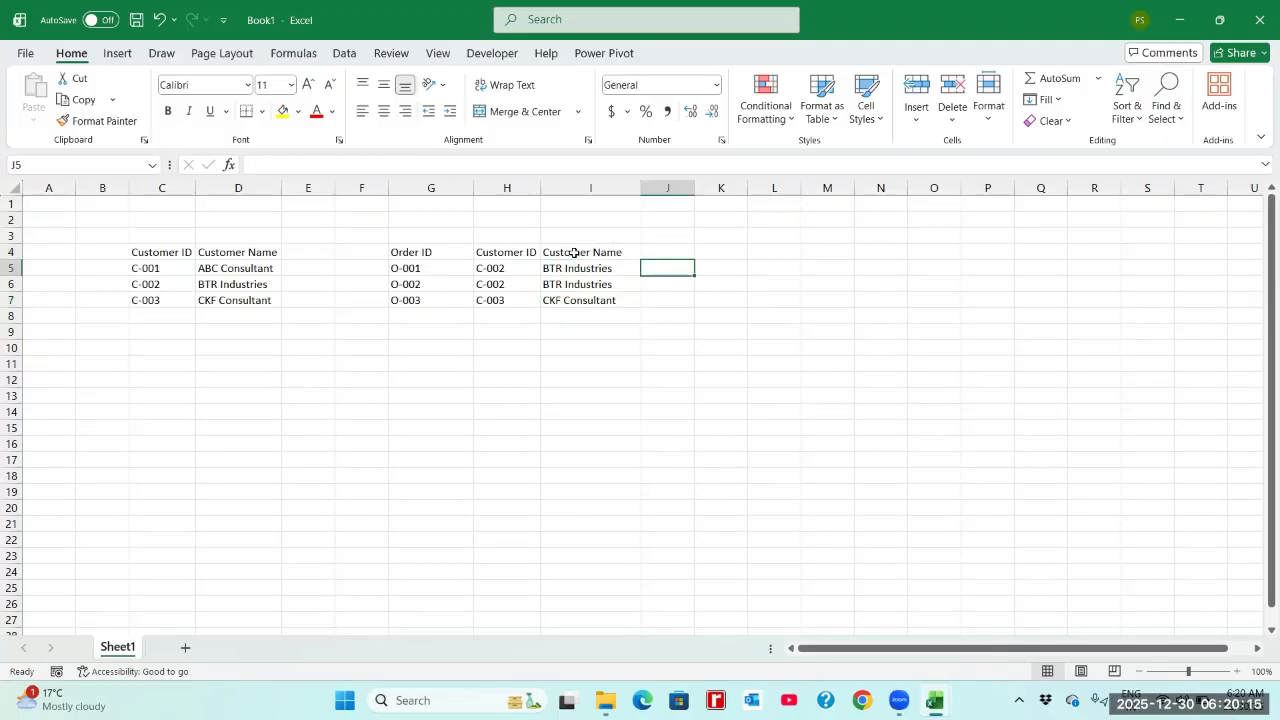
pyautogui.press('Up')
pyautogui.write('Fo')
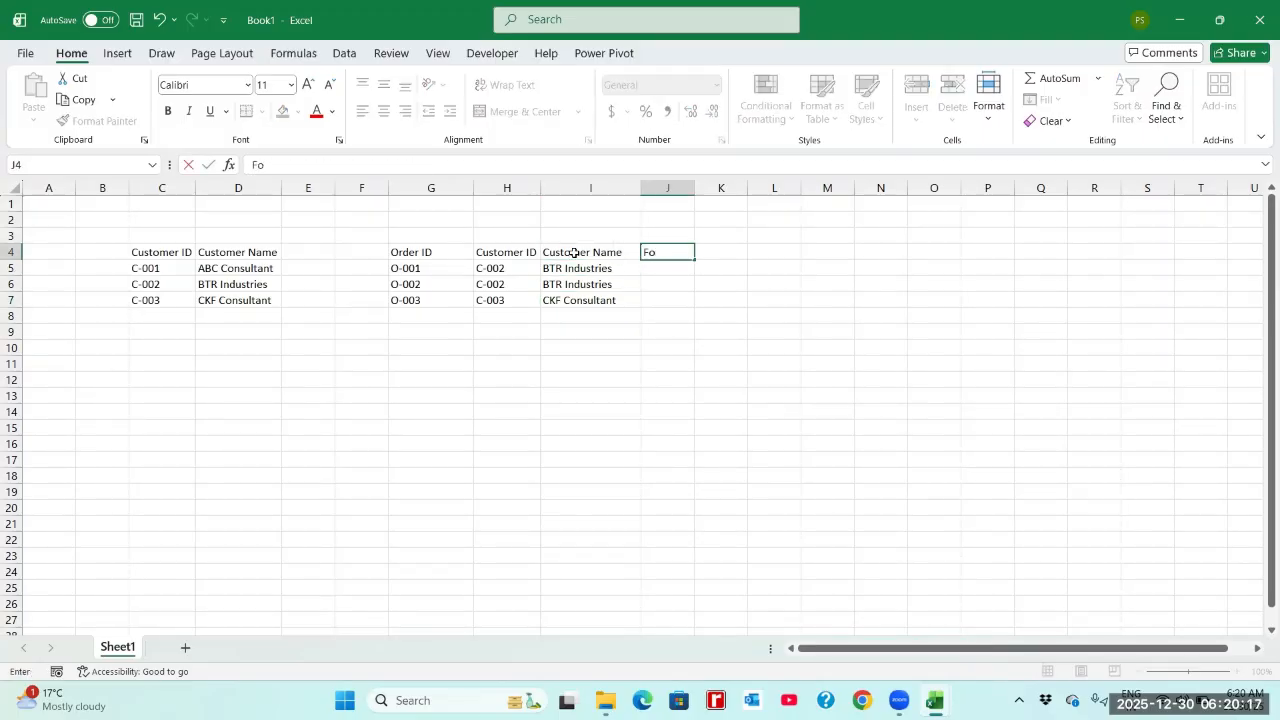
pyautogui.write('rmula Text')
pyautogui.press('Return')
# - Enter a FORMULATEXT formula in J5 that shows the formula of I5
pyautogui.write('=')
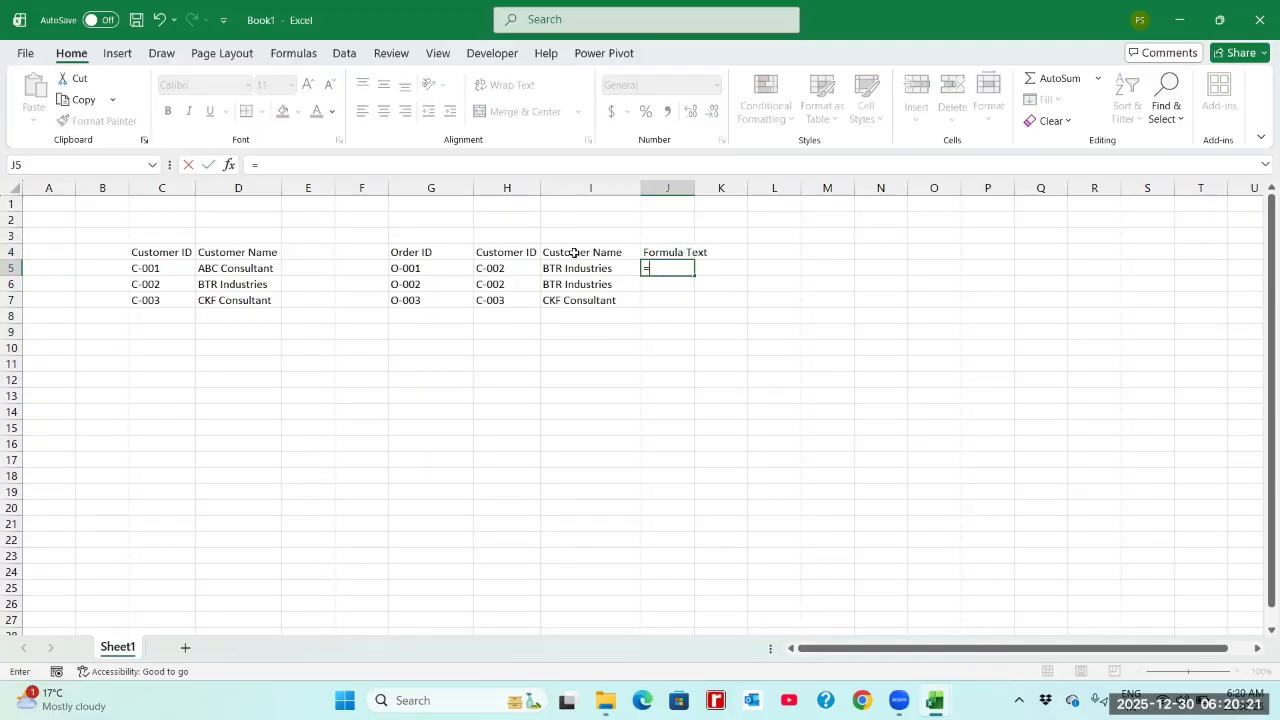
pyautogui.write('formulatex')
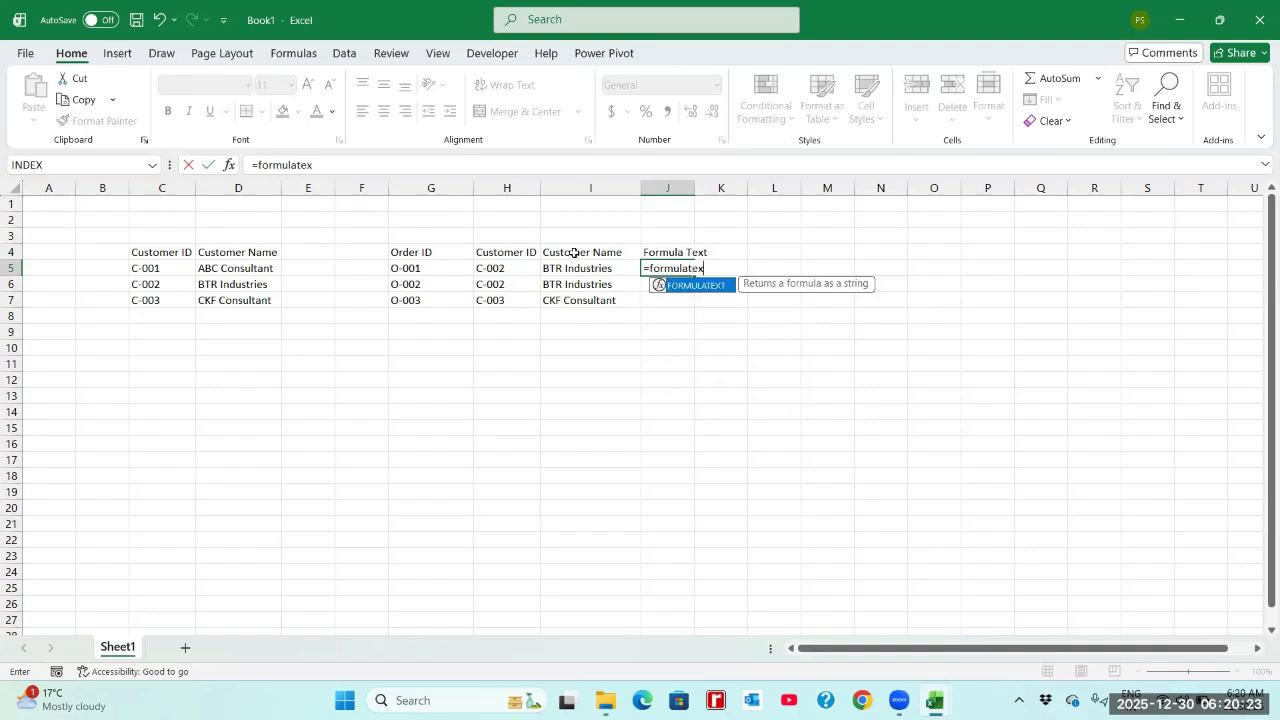
pyautogui.write('t(')
pyautogui.press('Left')
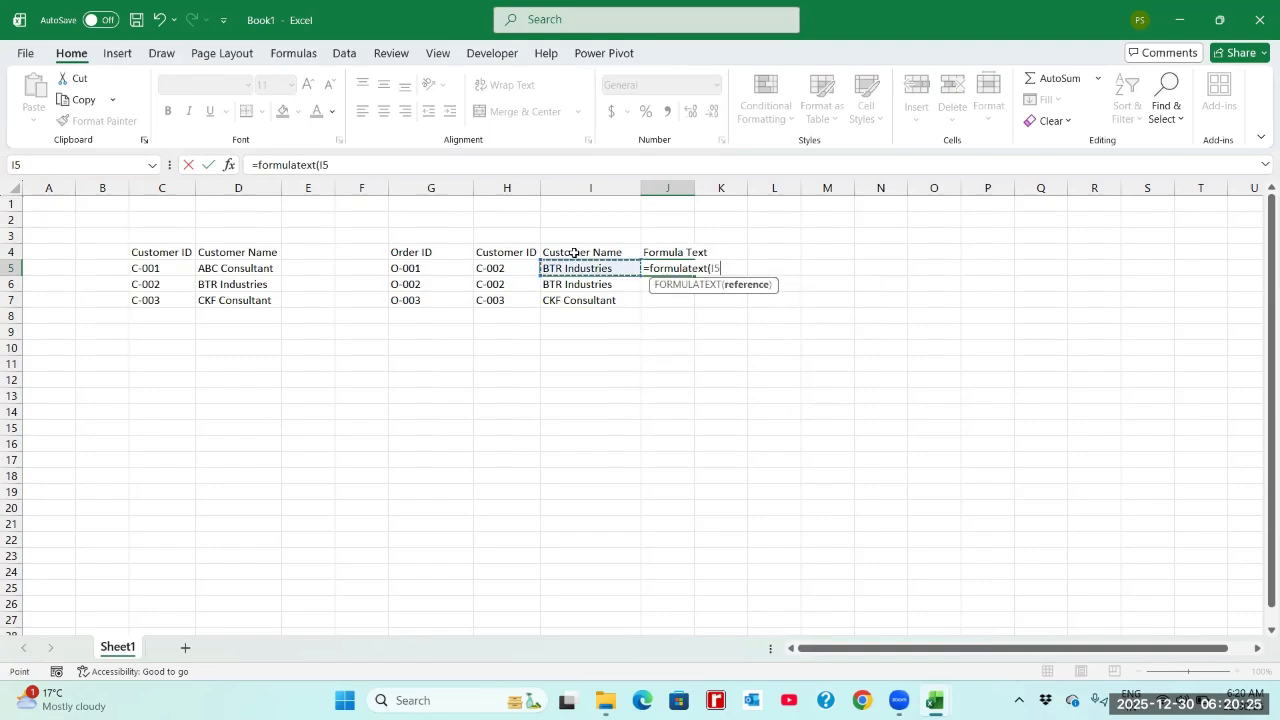
pyautogui.press('Return')
# - Copy the FORMULATEXT formula from J5 down to J7 and widen column J so that the formula texts fit
pyautogui.press('Up')
pyautogui.hotkey('ctrl', 'c')
pyautogui.hotkey('shift', 'Down')
pyautogui.hotkey('shift', 'Down')
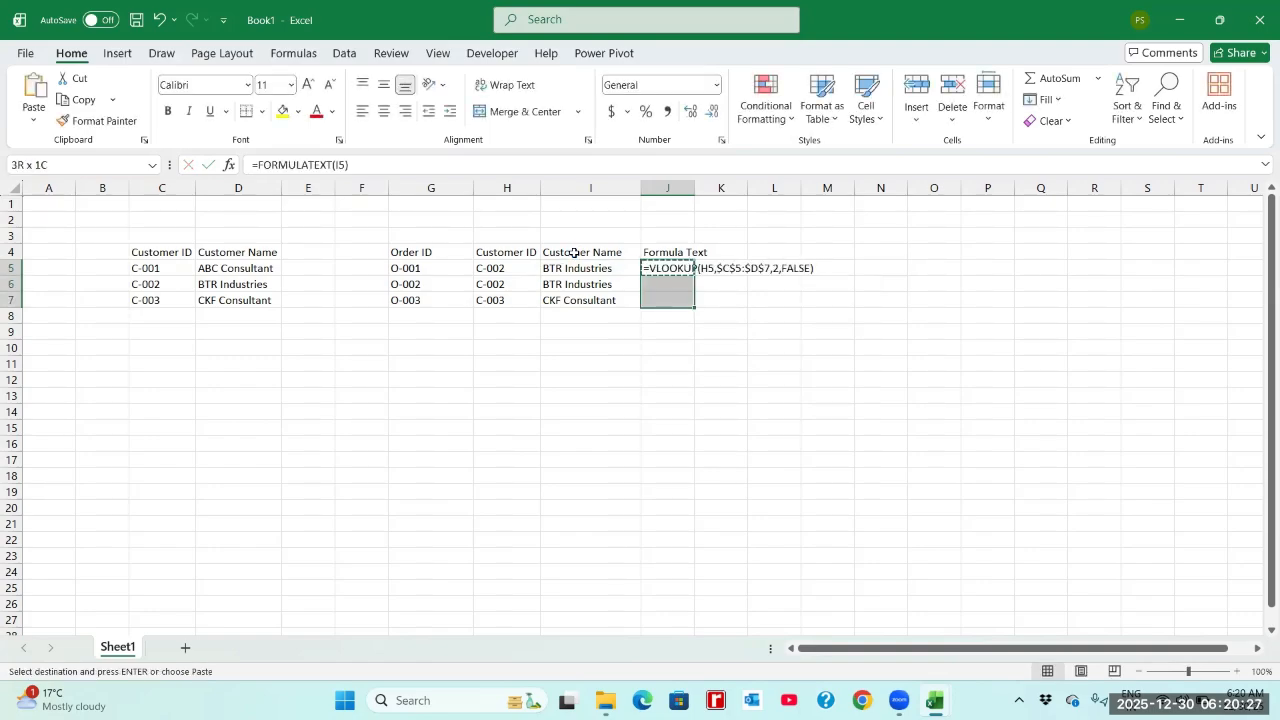
pyautogui.hotkey('ctrl', 'v')
pyautogui.press('Escape')
pyautogui.press('Up')
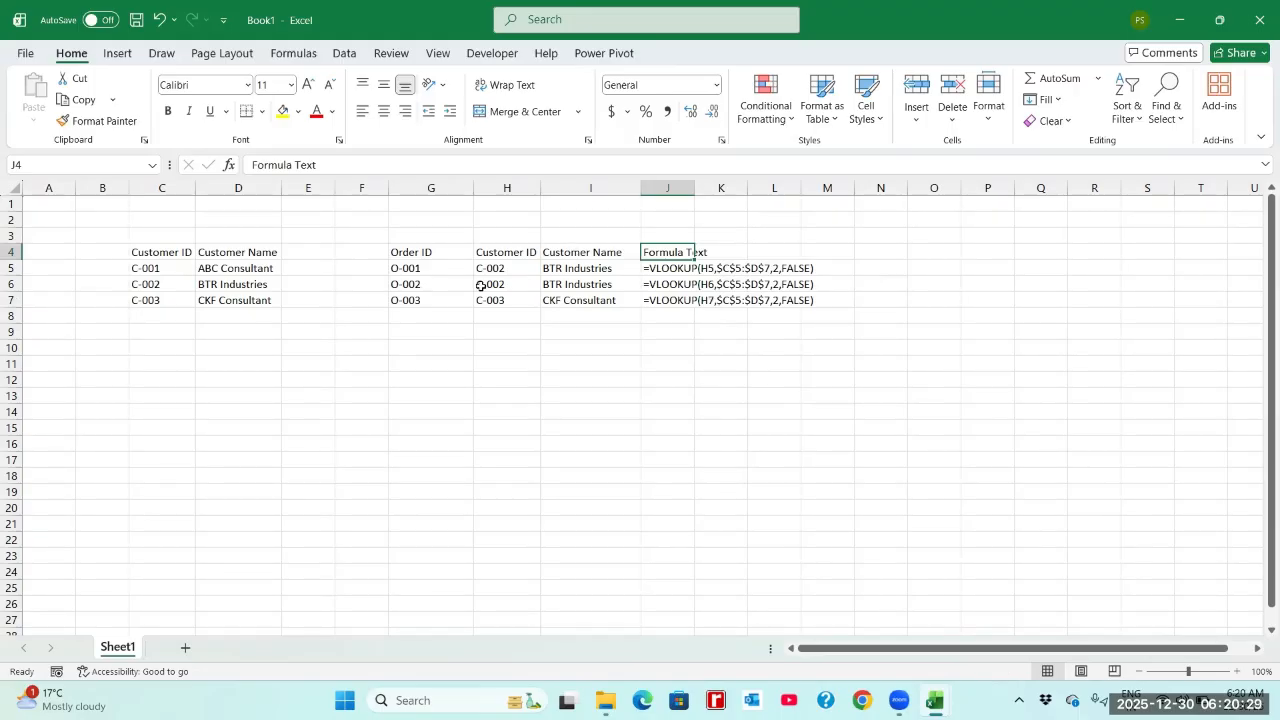
pyautogui.moveTo(694, 189); pyautogui.dragTo(838, 203)
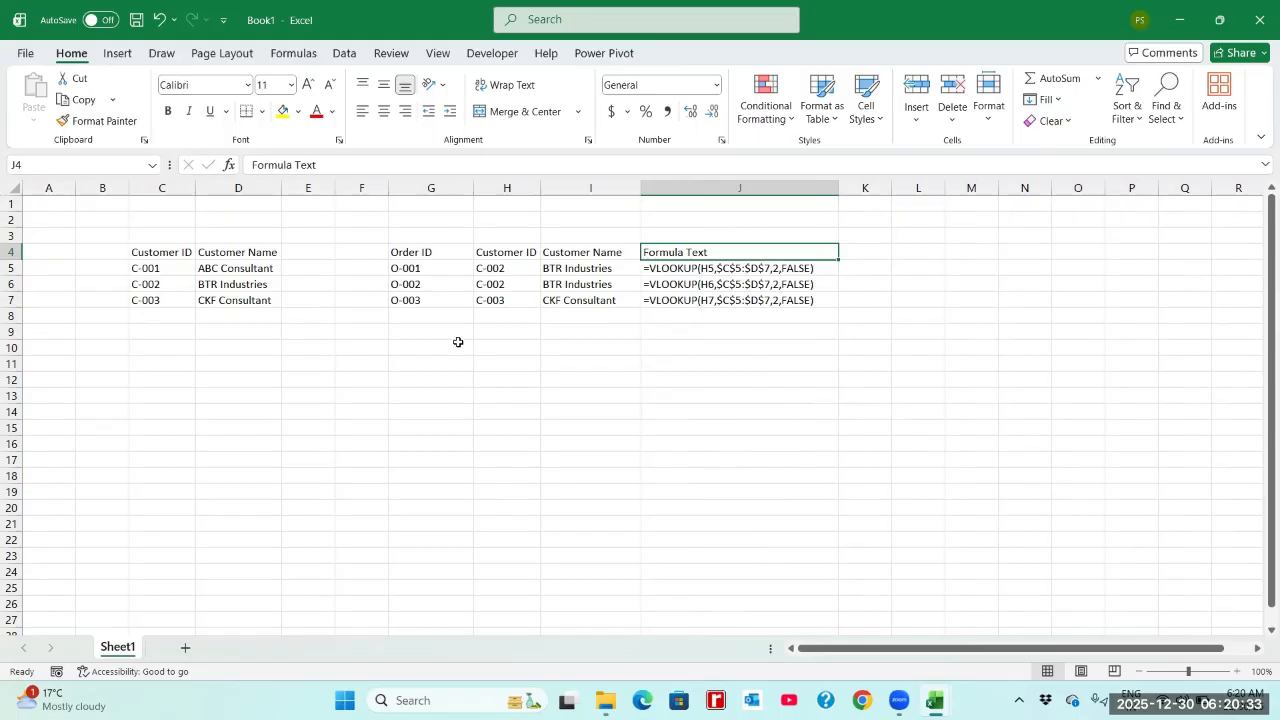
# - Copy the order and customer IDs with their headers from G4:H7 to a second block starting at G14
pyautogui.click(424, 256)
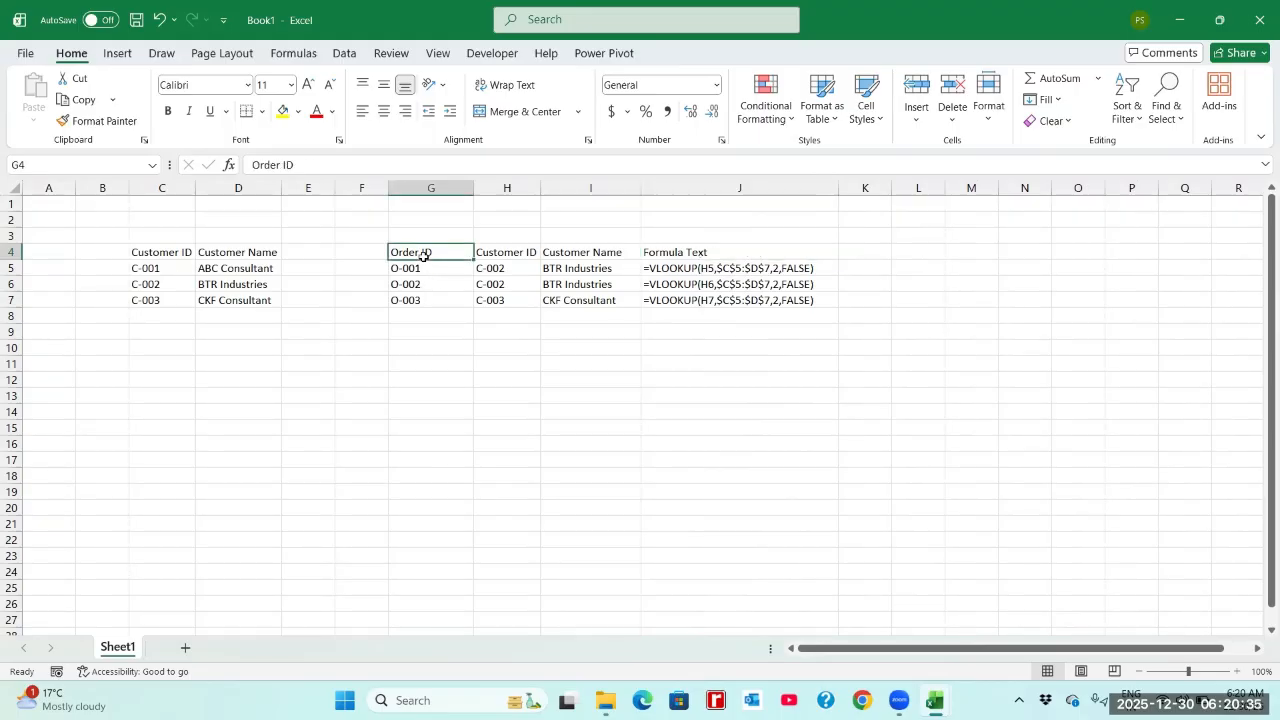
pyautogui.keyDown('shift'); pyautogui.click(498, 298); pyautogui.keyUp('shift')
pyautogui.hotkey('ctrl', 'c')
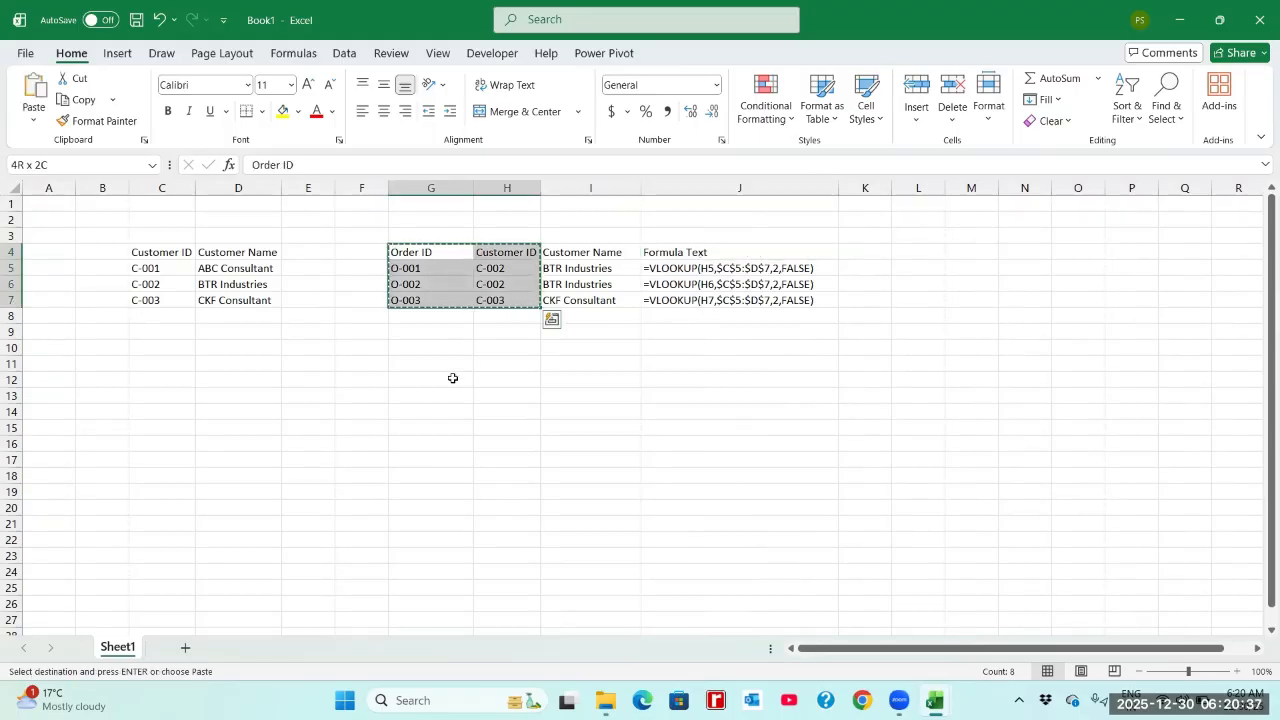
pyautogui.click(418, 407)
pyautogui.press('Return')
# - Label the second order block With TABLE in G13
pyautogui.press('Up')
pyautogui.write('W')
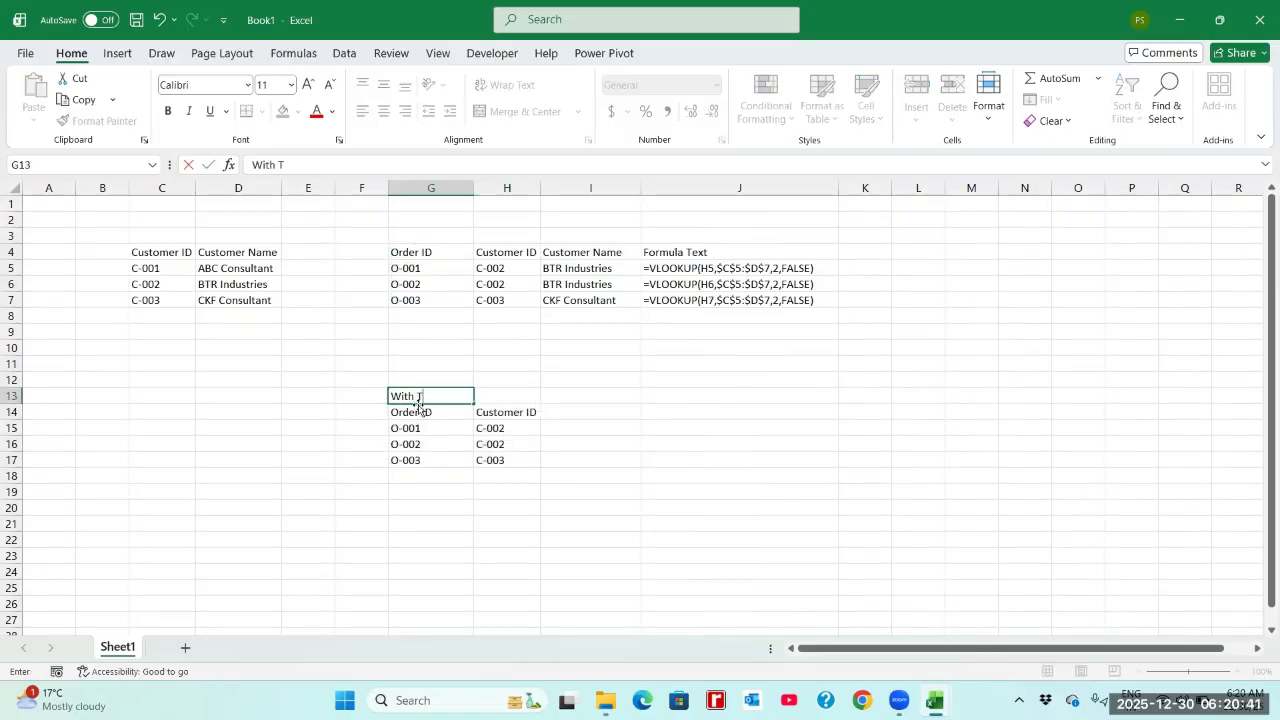
pyautogui.write('ith TABLE')
pyautogui.press('Return')
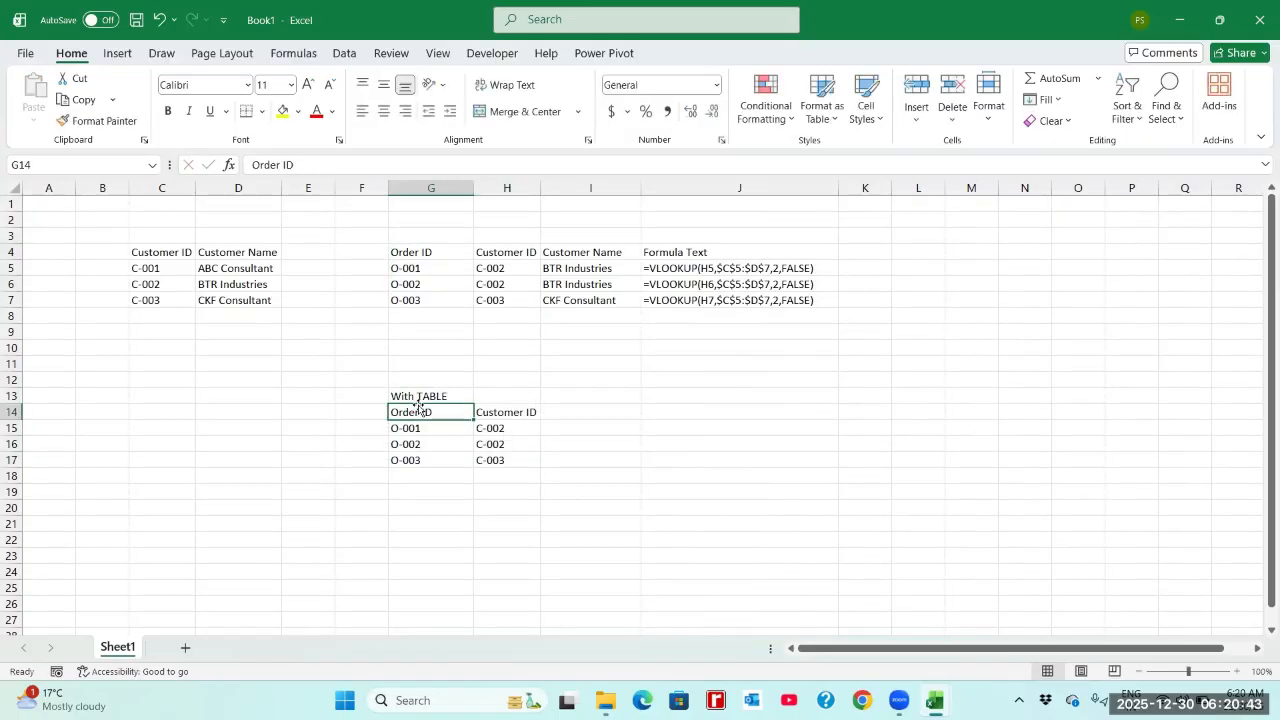
# - Copy the Customer Name and Formula Text headers from I4:J4 to I14:J14
pyautogui.press('Right')
pyautogui.press('Right')
pyautogui.press('Up')
pyautogui.press('Up')
pyautogui.press('Up')
pyautogui.press('Up')
pyautogui.press('Up')
pyautogui.press('Up')
pyautogui.press('Up')
pyautogui.press('Up')
pyautogui.press('Up')
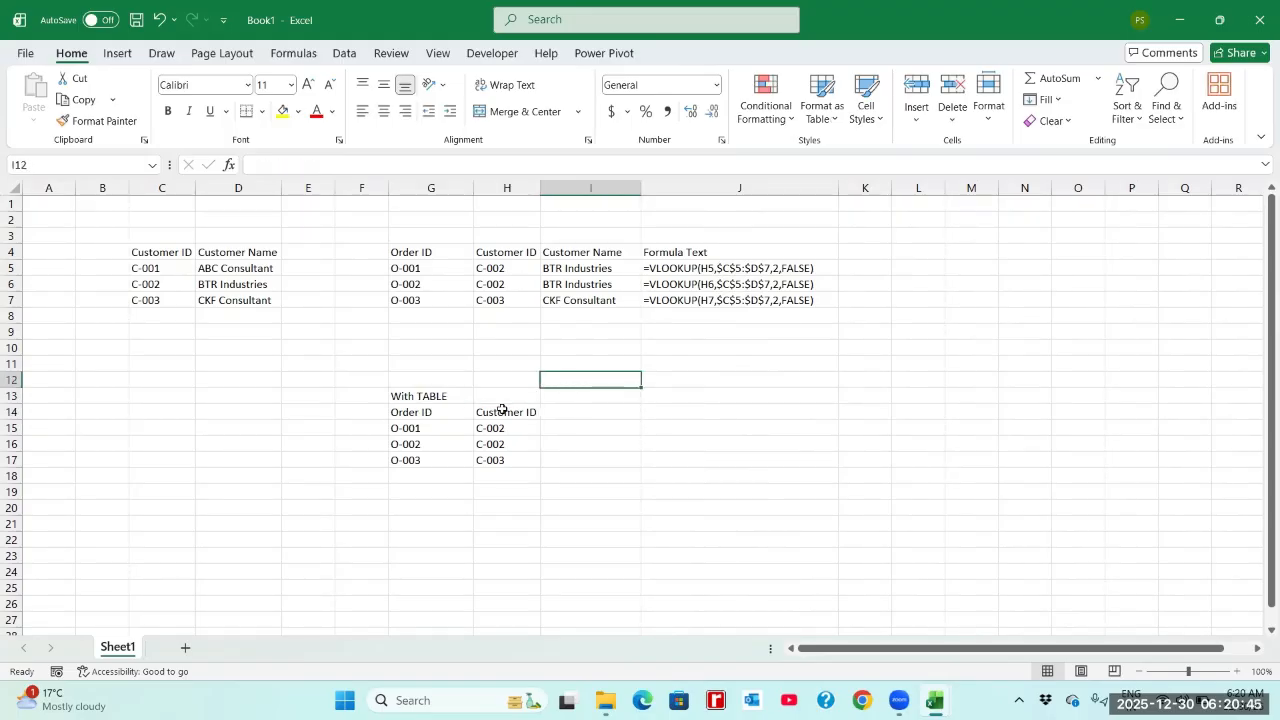
pyautogui.press('Up')
pyautogui.hotkey('shift', 'Right')
pyautogui.hotkey('ctrl', 'c')
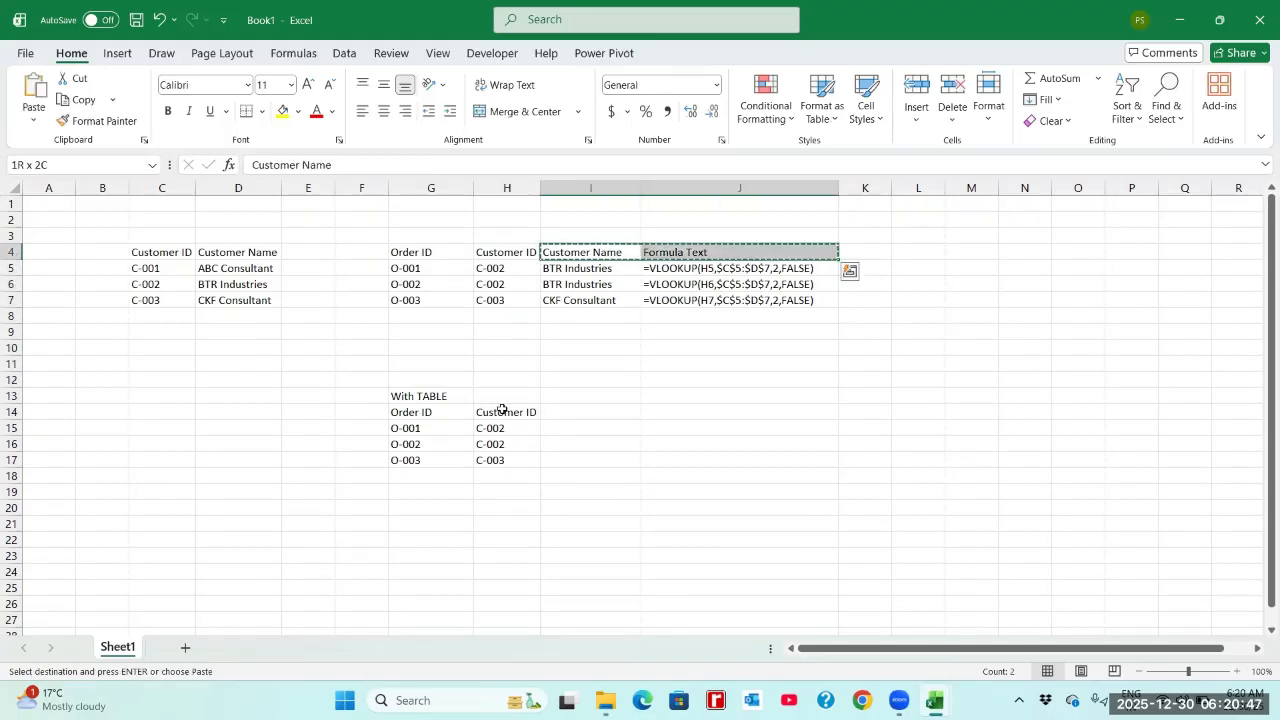
pyautogui.press('Down')
pyautogui.press('Down')
pyautogui.press('Down')
pyautogui.press('Down')
pyautogui.press('Down')
pyautogui.press('Down')
pyautogui.press('Down')
pyautogui.press('Down')
pyautogui.press('Down')
pyautogui.press('Down')
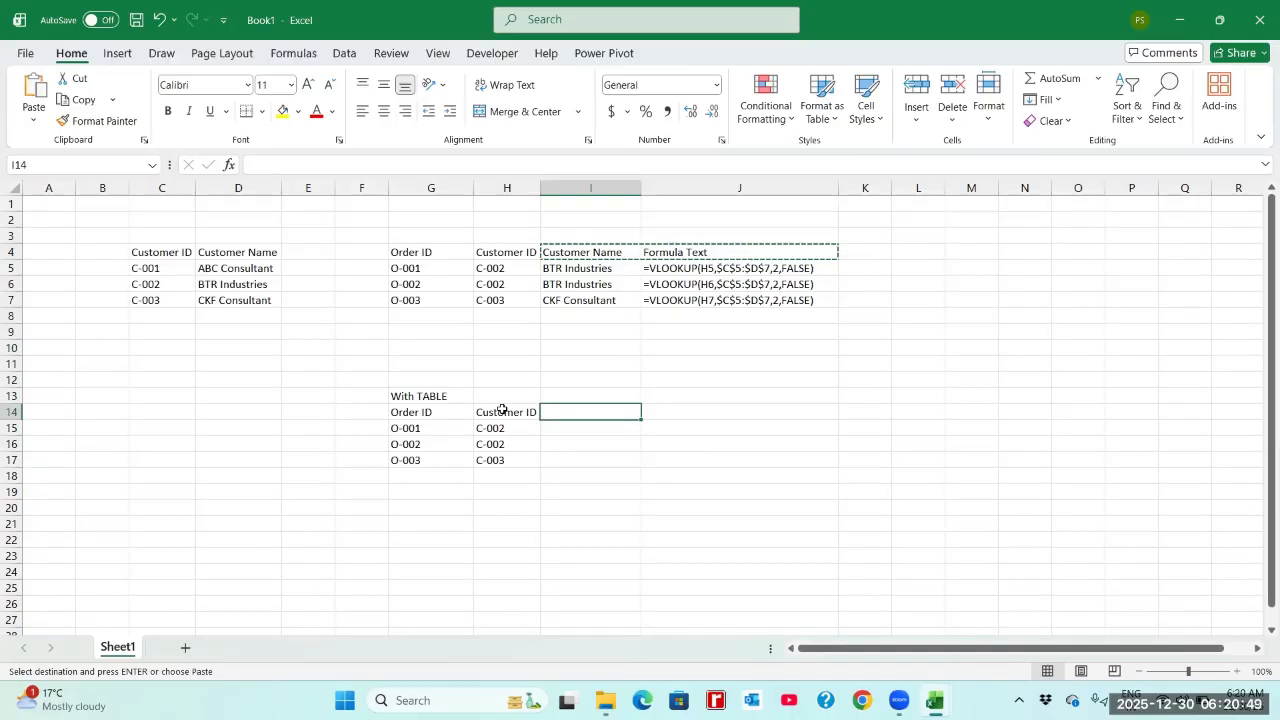
pyautogui.press('Return')
# - Copy the customer list with its headers from C4:D7 to a second block starting at C10
pyautogui.click(177, 252)
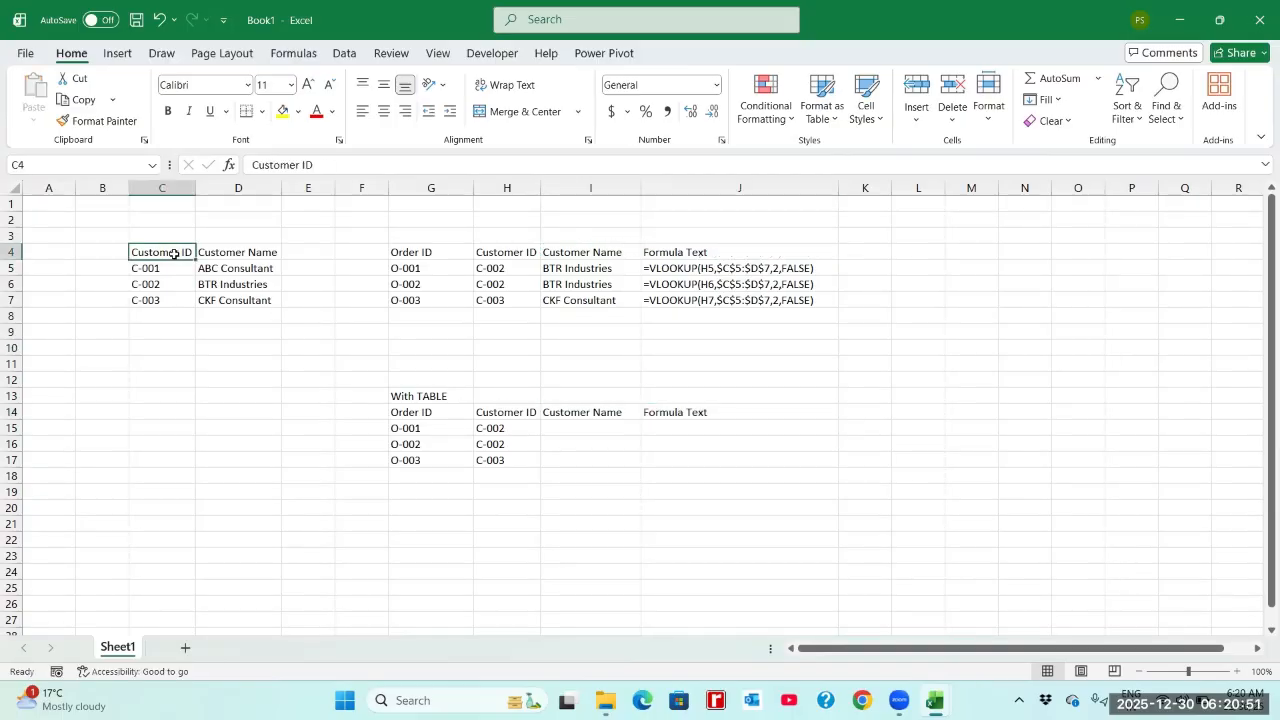
pyautogui.hotkey('shift', 'Right')
pyautogui.hotkey('shift', 'Down')
pyautogui.hotkey('shift', 'Down')
pyautogui.hotkey('shift', 'Down')
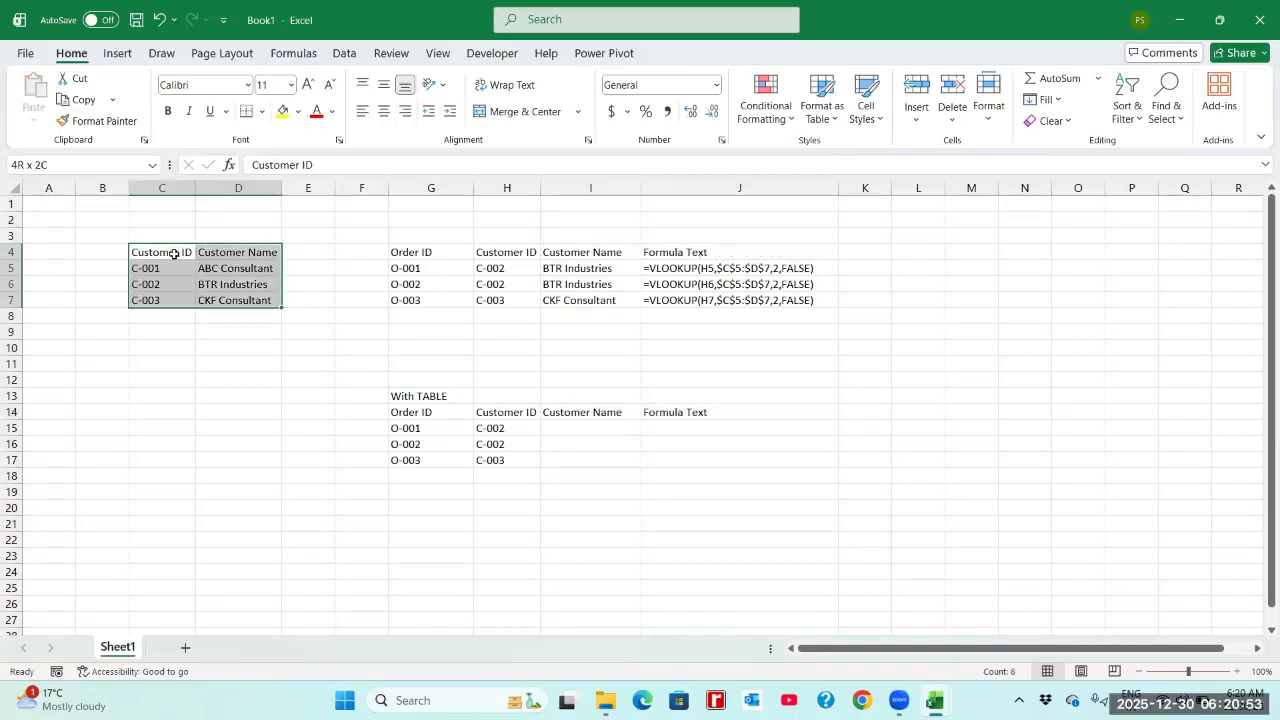
pyautogui.hotkey('ctrl', 'c')
pyautogui.press('Down')
pyautogui.press('Down')
pyautogui.press('Down')
pyautogui.press('Down')
pyautogui.press('Down')
pyautogui.press('Down')
pyautogui.press('Return')
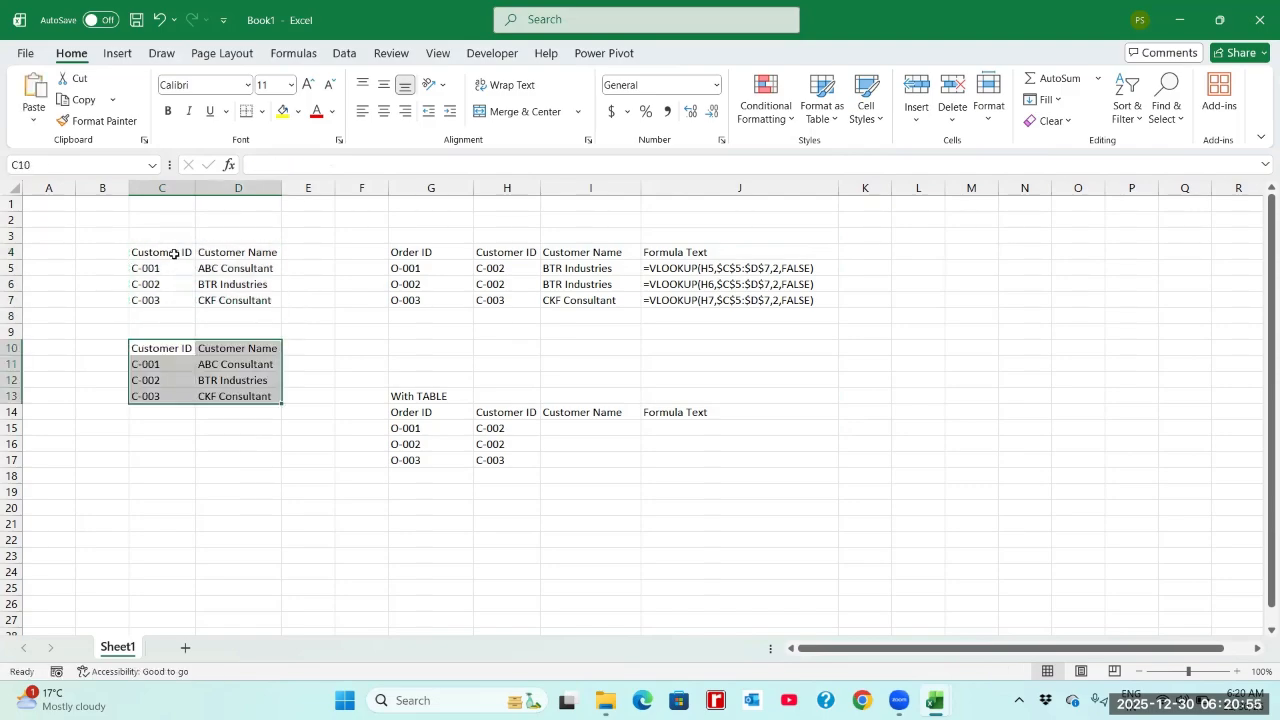
# - Label the first customer list Without Table in B4
pyautogui.press('Up')
pyautogui.press('Up')
pyautogui.press('Up')
pyautogui.press('Up')
pyautogui.press('Up')
pyautogui.press('Up')
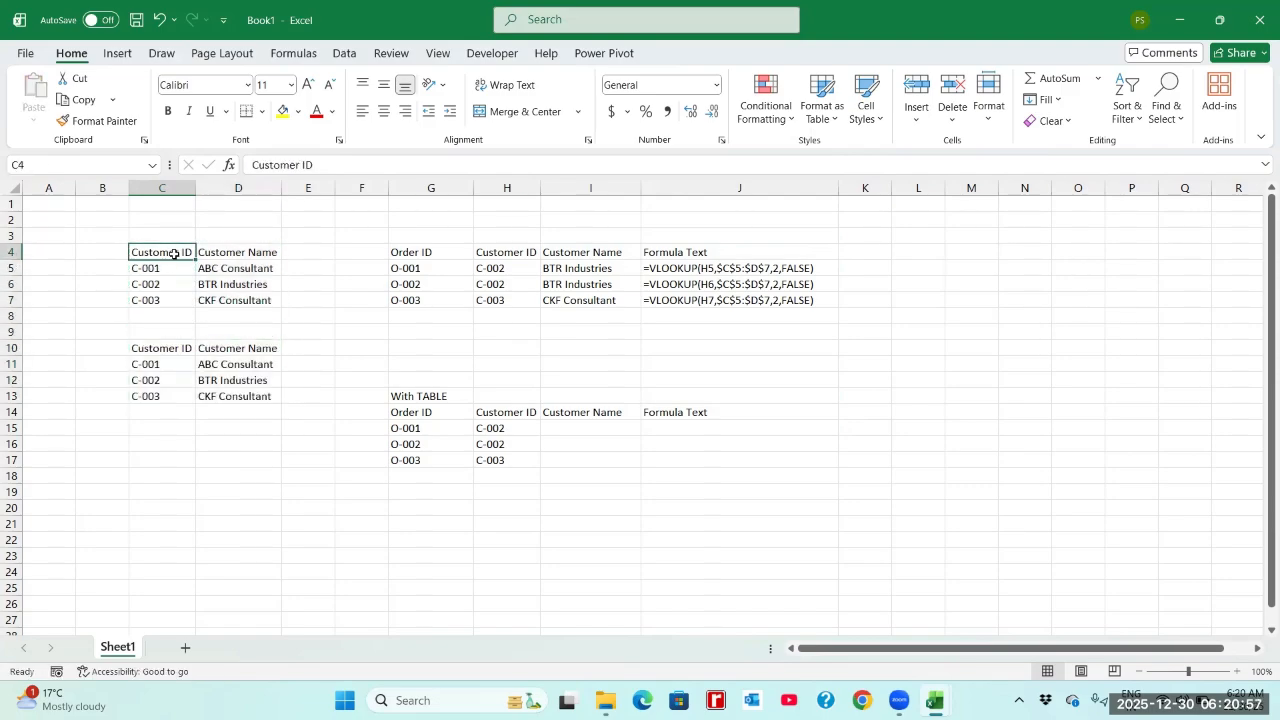
pyautogui.press('Left')
pyautogui.write('With')
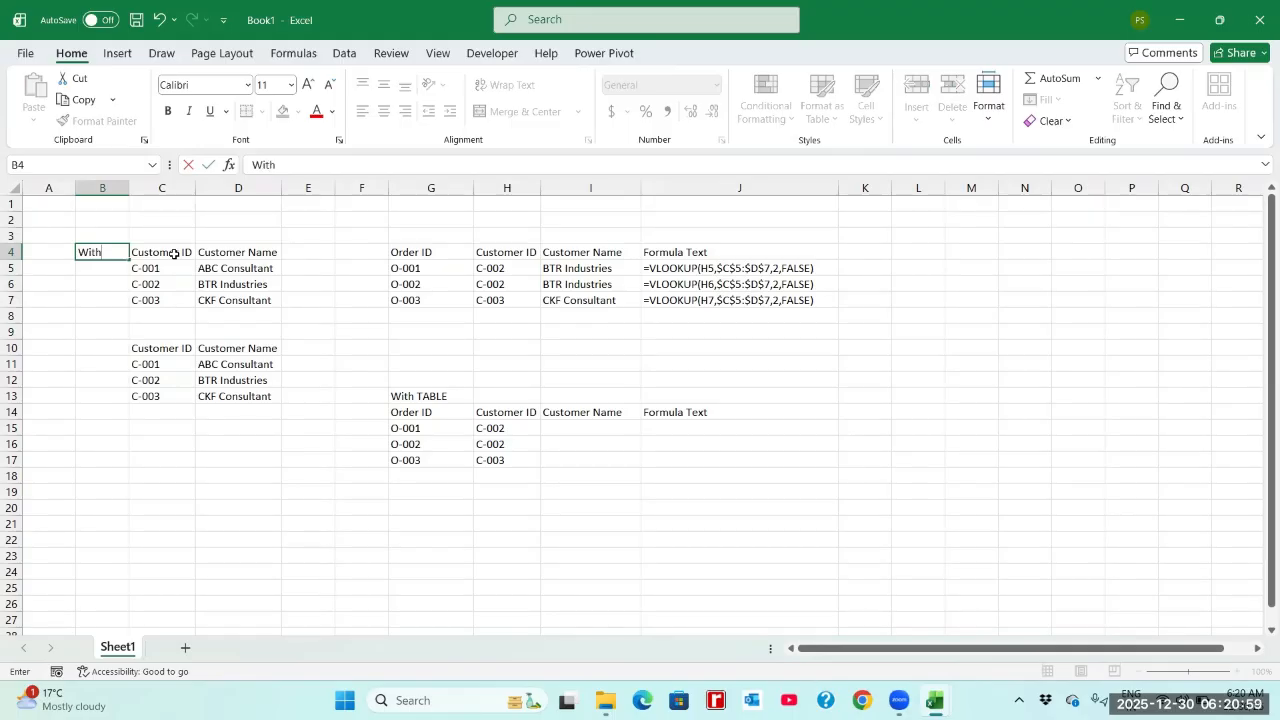
pyautogui.write('out Tab')
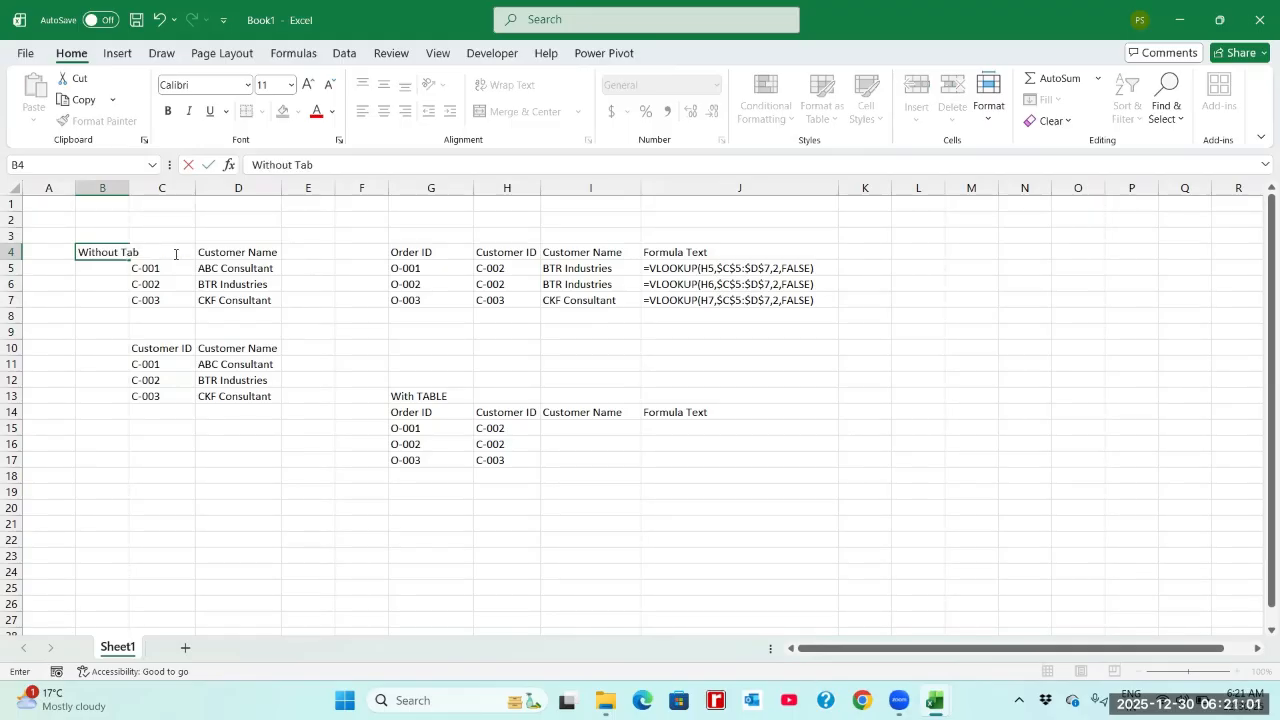
pyautogui.write('le')
pyautogui.press('Return')
# - Label the second customer list Table in B10
pyautogui.press('Down')
pyautogui.press('Down')
pyautogui.press('Down')
pyautogui.press('Down')
pyautogui.press('Down')
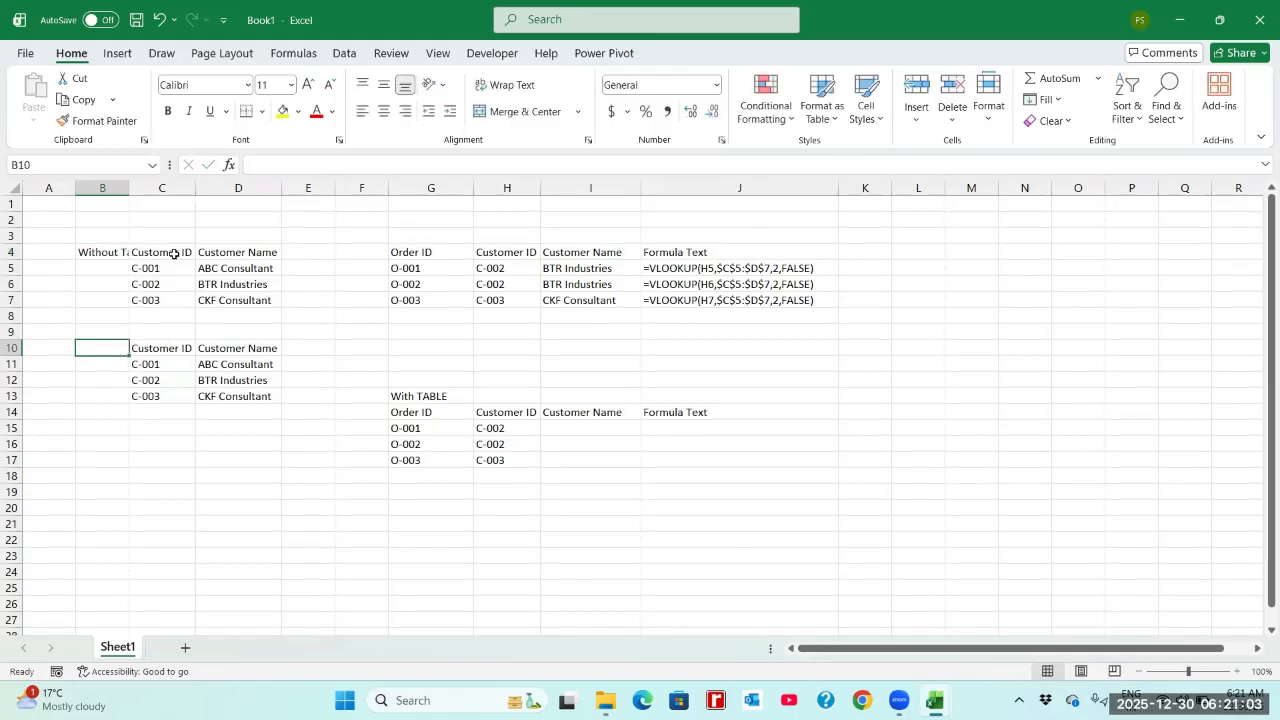
pyautogui.write('Table')
pyautogui.press('Tab')
# - Convert the second customer list in C10:D13 into an Excel table that has headers
pyautogui.hotkey('shift', 'Right')
pyautogui.hotkey('shift', 'Down')
pyautogui.hotkey('shift', 'Down')
pyautogui.hotkey('shift', 'Down')
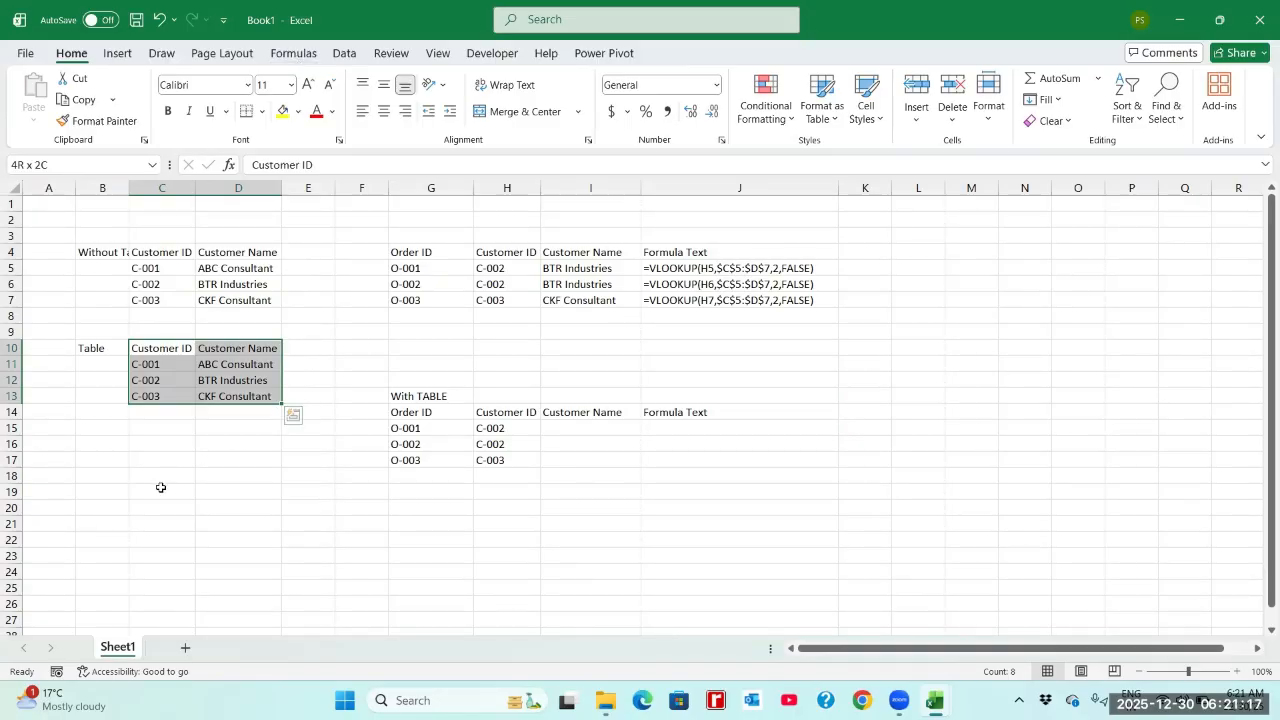
pyautogui.hotkey('ctrl', 't')
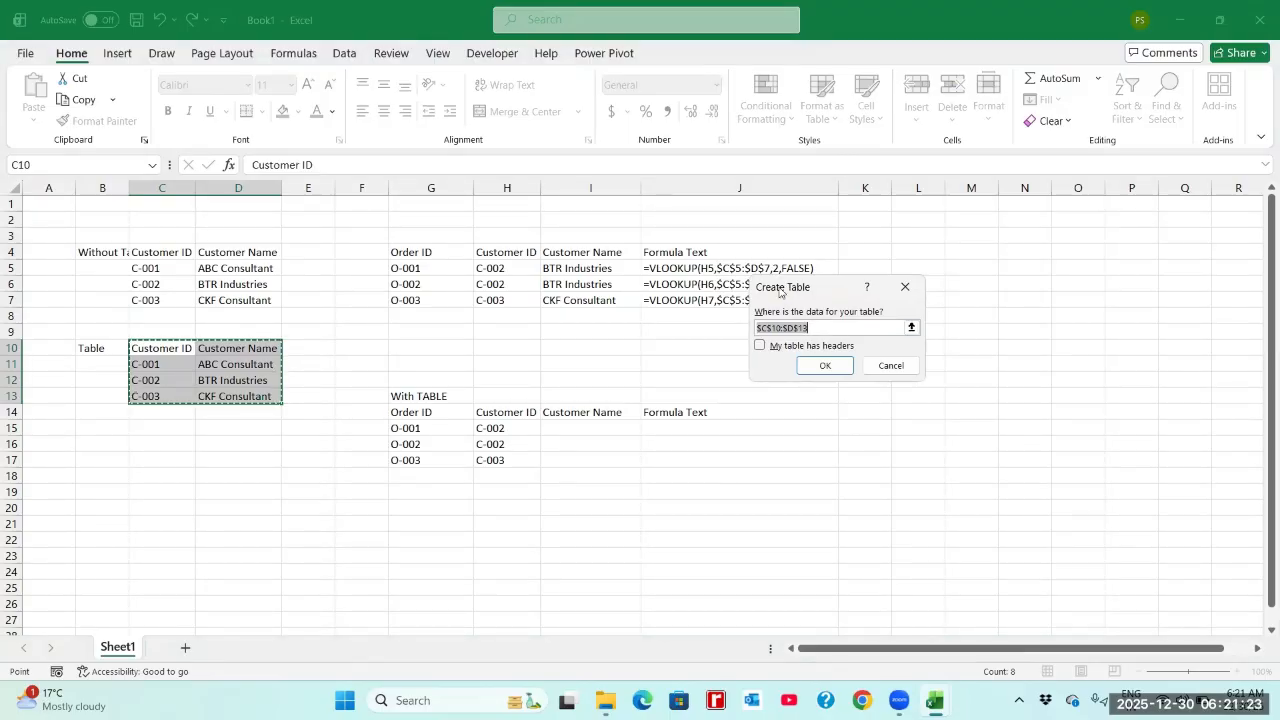
pyautogui.moveTo(780, 292); pyautogui.dragTo(724, 349)
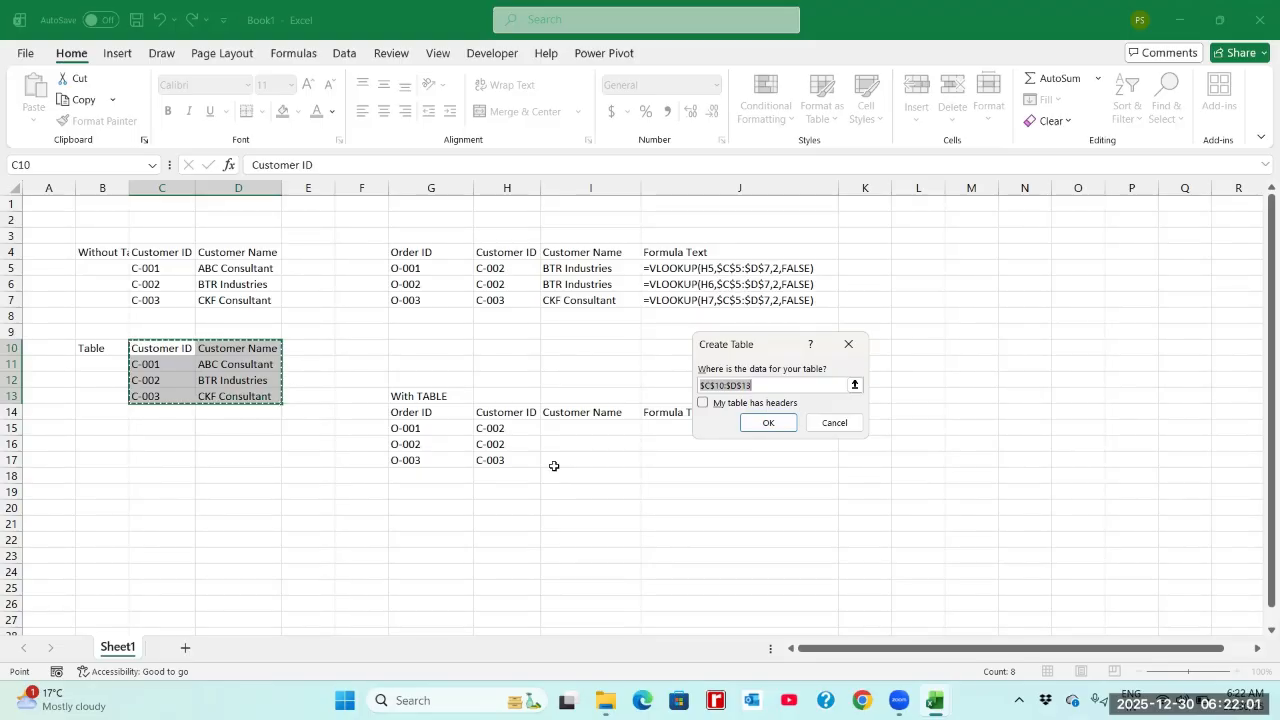
pyautogui.click(702, 404)
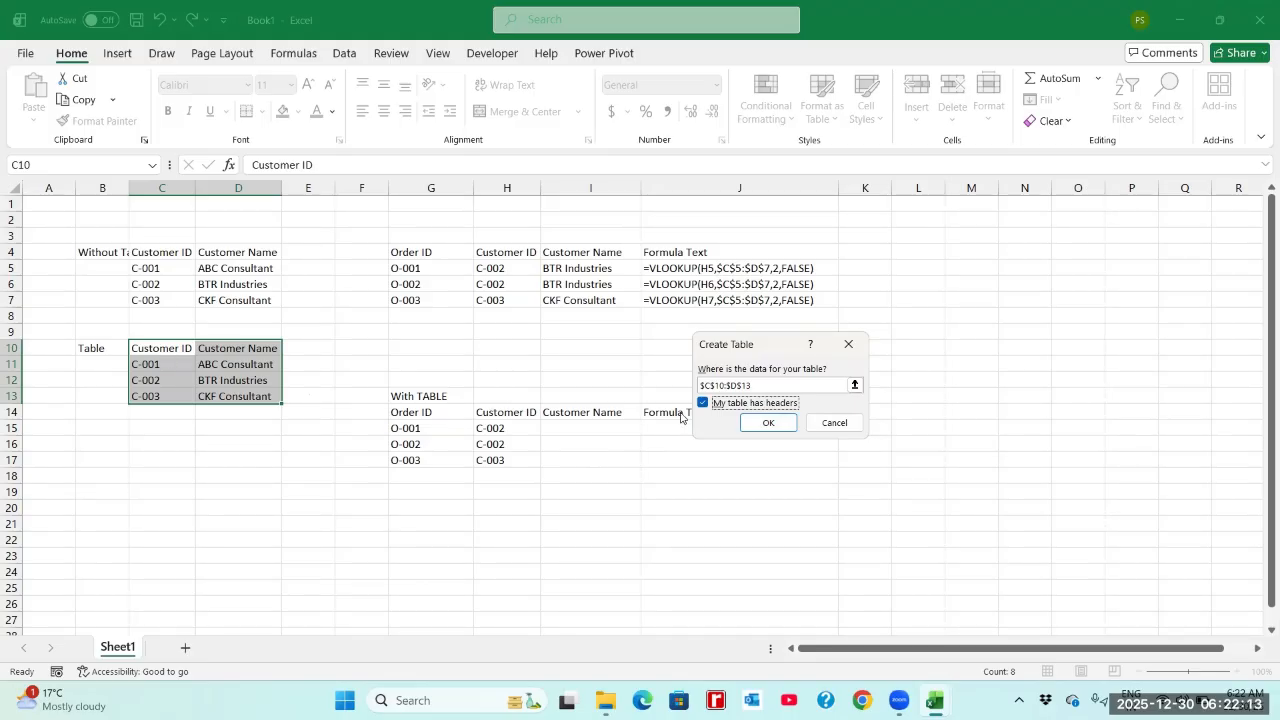
pyautogui.click(768, 423)
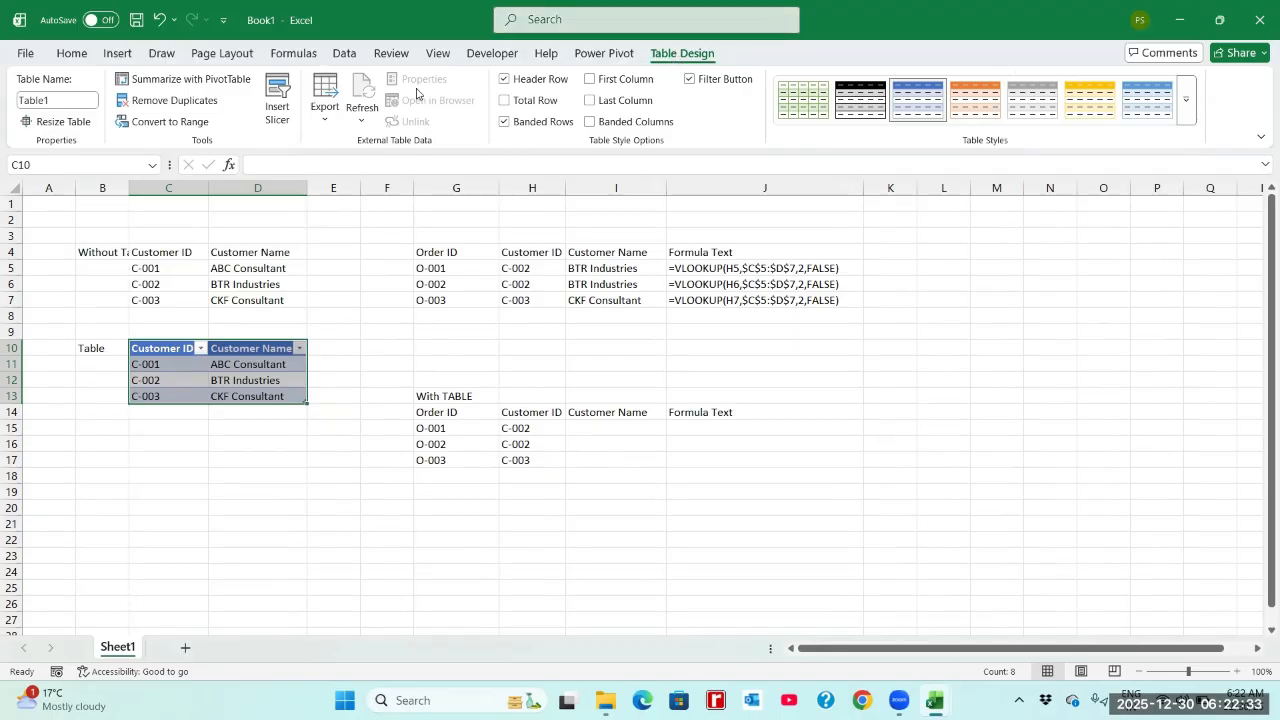
# - Rename the new customer table as CustMast_T
pyautogui.click(58, 105)
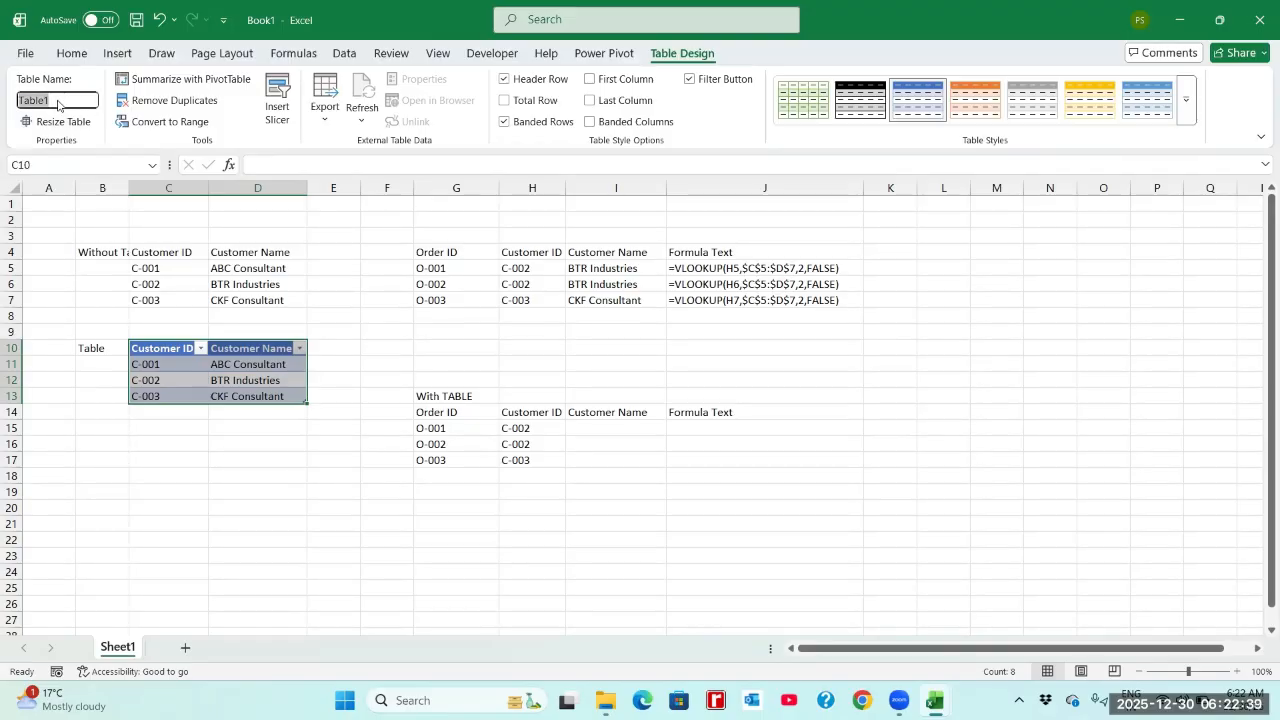
pyautogui.write('CustMast_T')
pyautogui.click(220, 364)
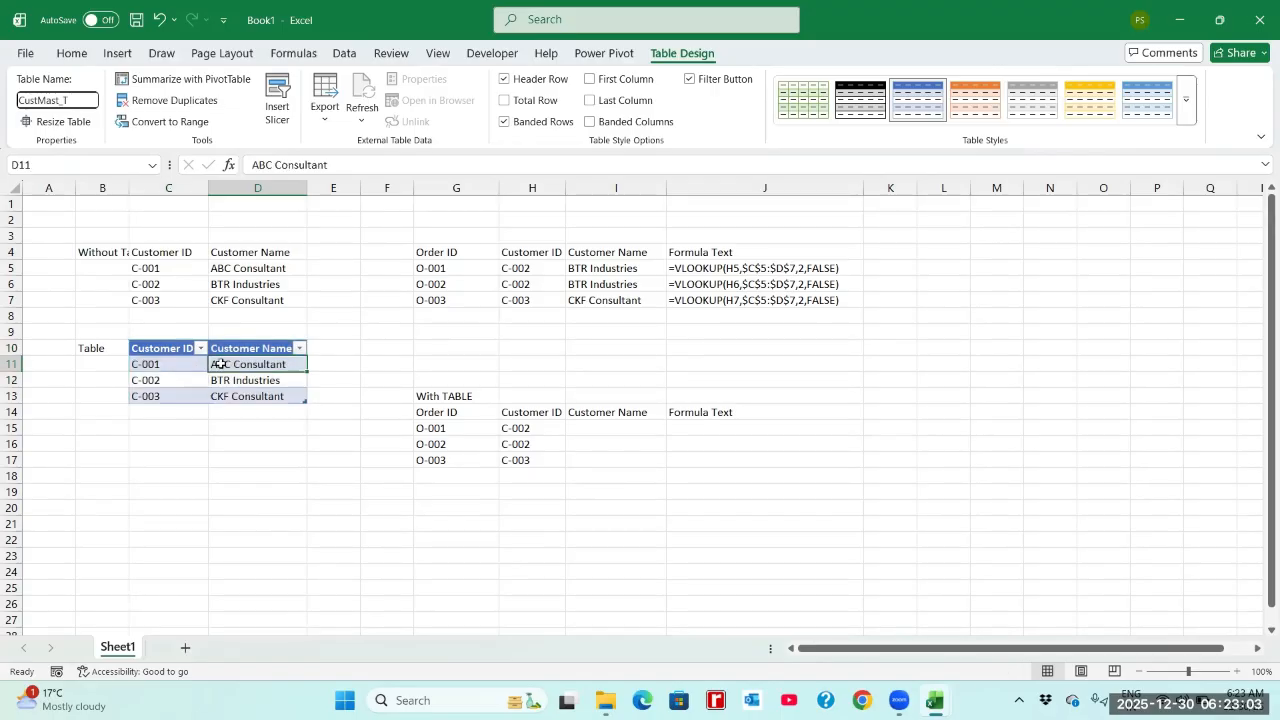
# - Select the customer table's data rows C11:D13 and check which name is assigned to that range
pyautogui.click(181, 364)
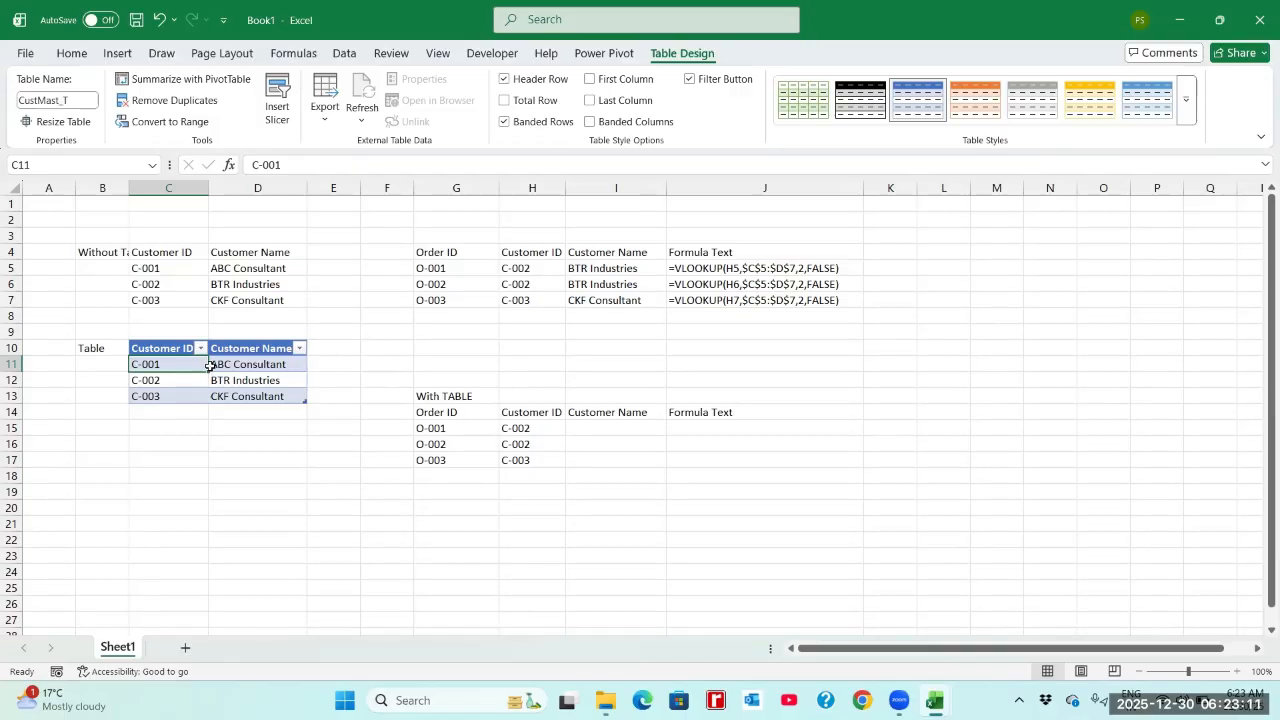
pyautogui.moveTo(209, 368); pyautogui.dragTo(214, 368)
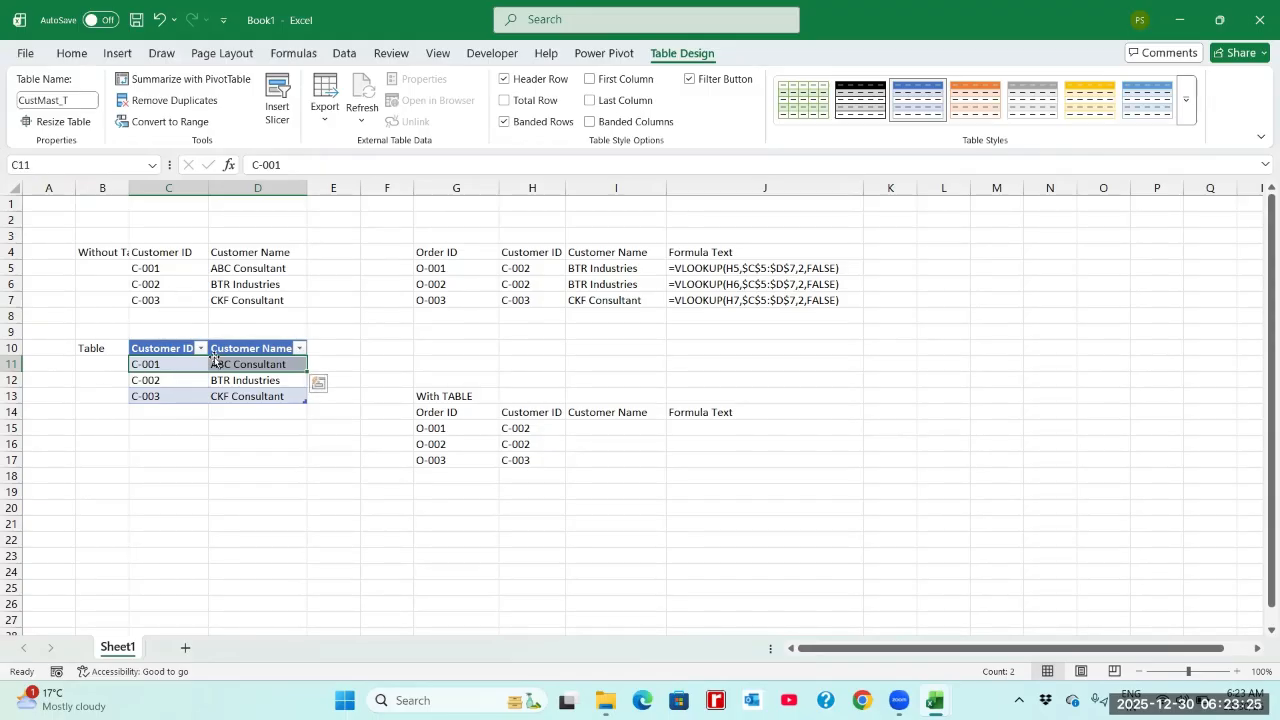
pyautogui.hotkey('shift', 'Down')
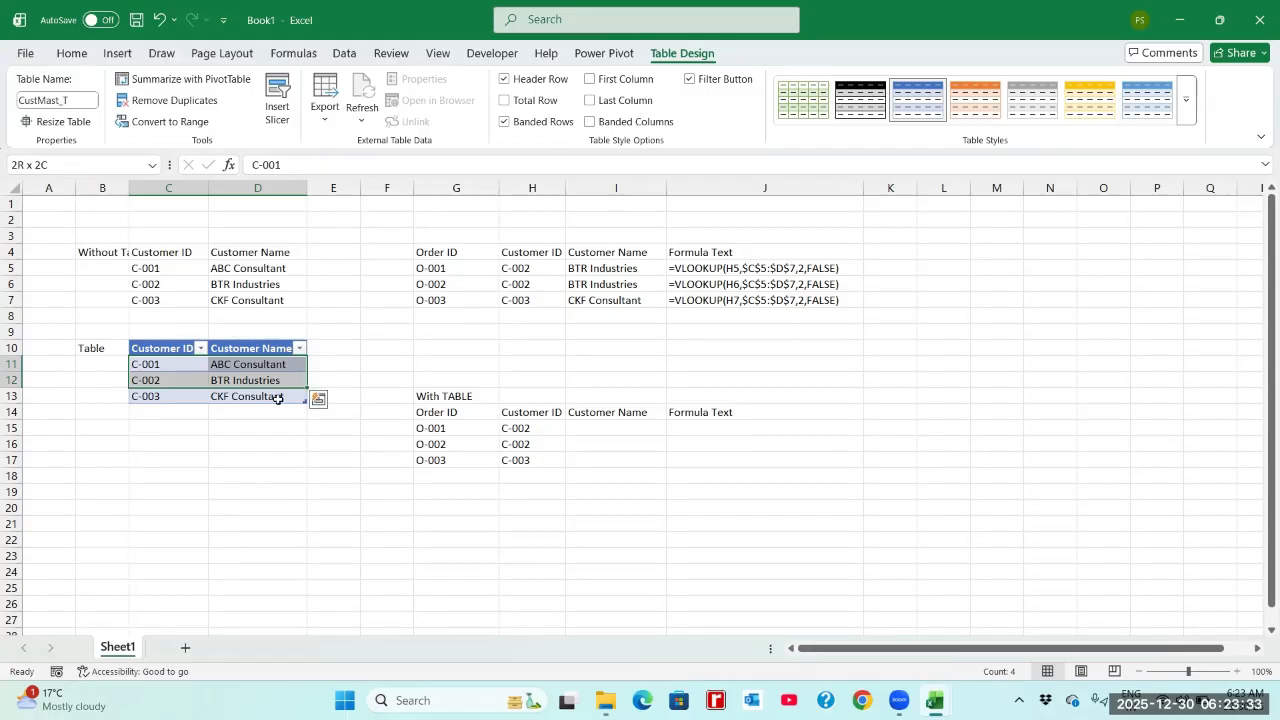
pyautogui.moveTo(278, 398); pyautogui.dragTo(277, 397)
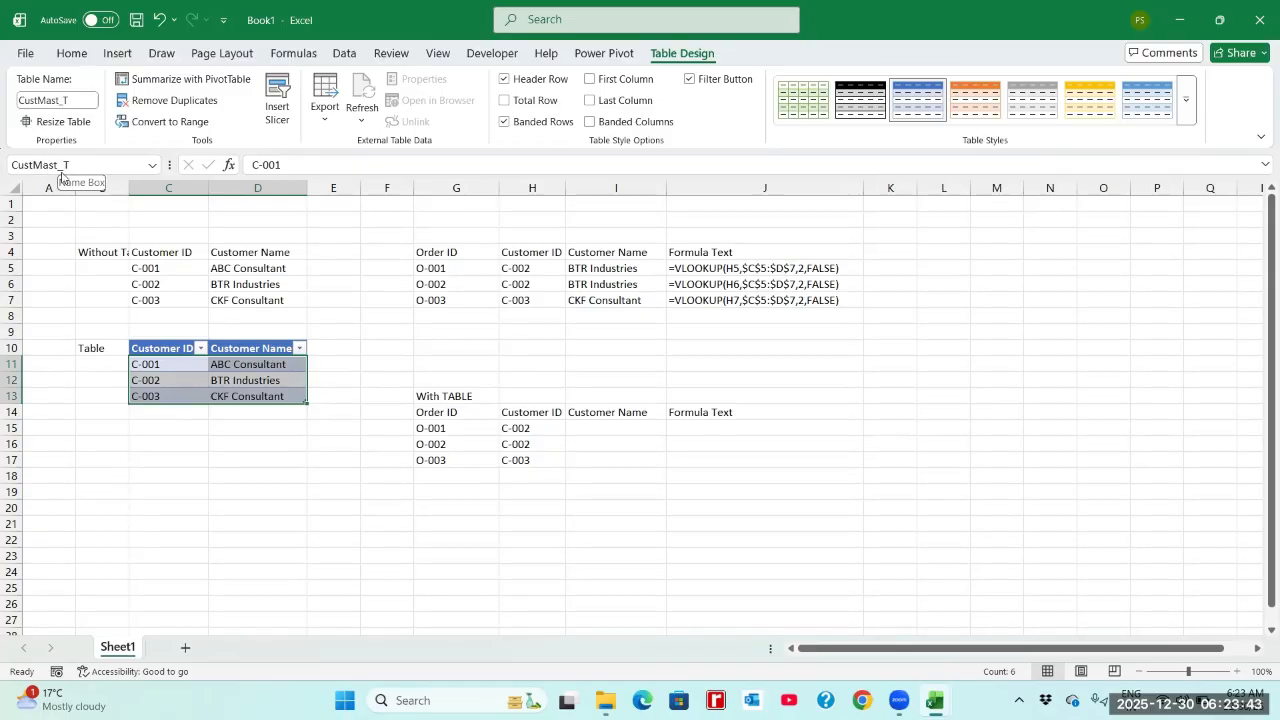
# - Examine the CustMast_T entry in the Name Manager, including its scope and the range it refers to, and close it
pyautogui.click(75, 60)
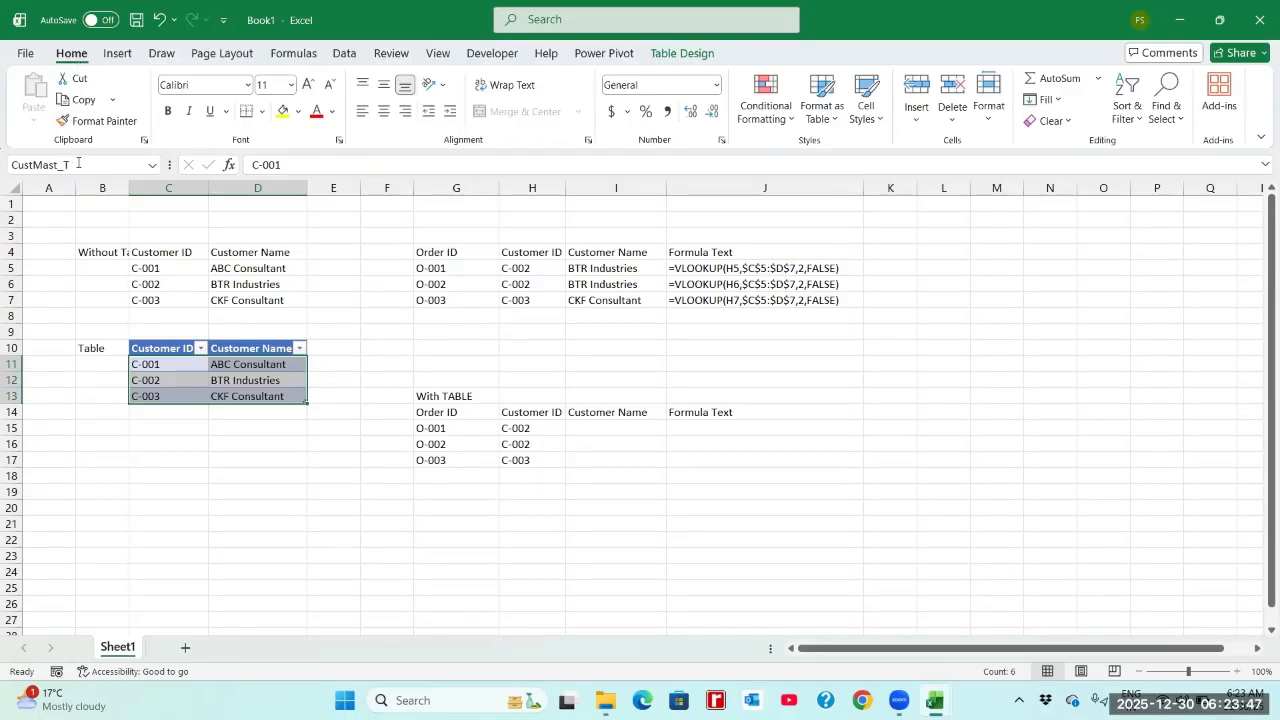
pyautogui.click(115, 52)
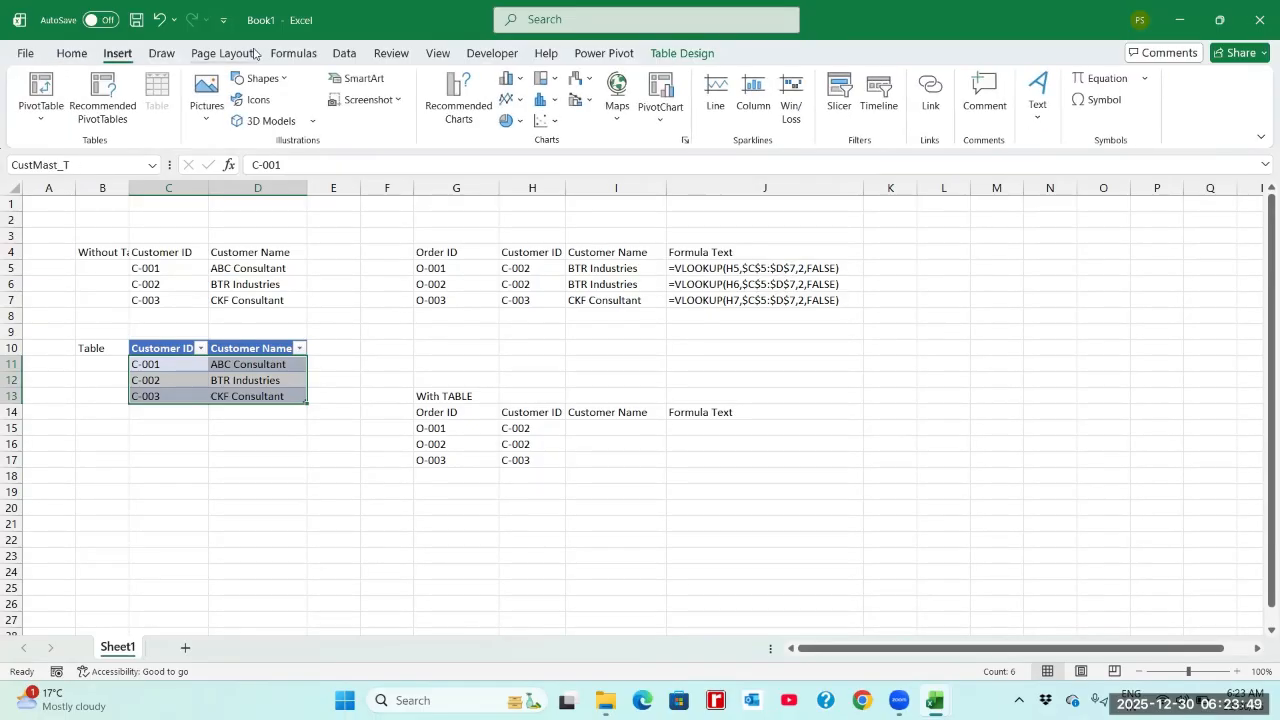
pyautogui.click(285, 54)
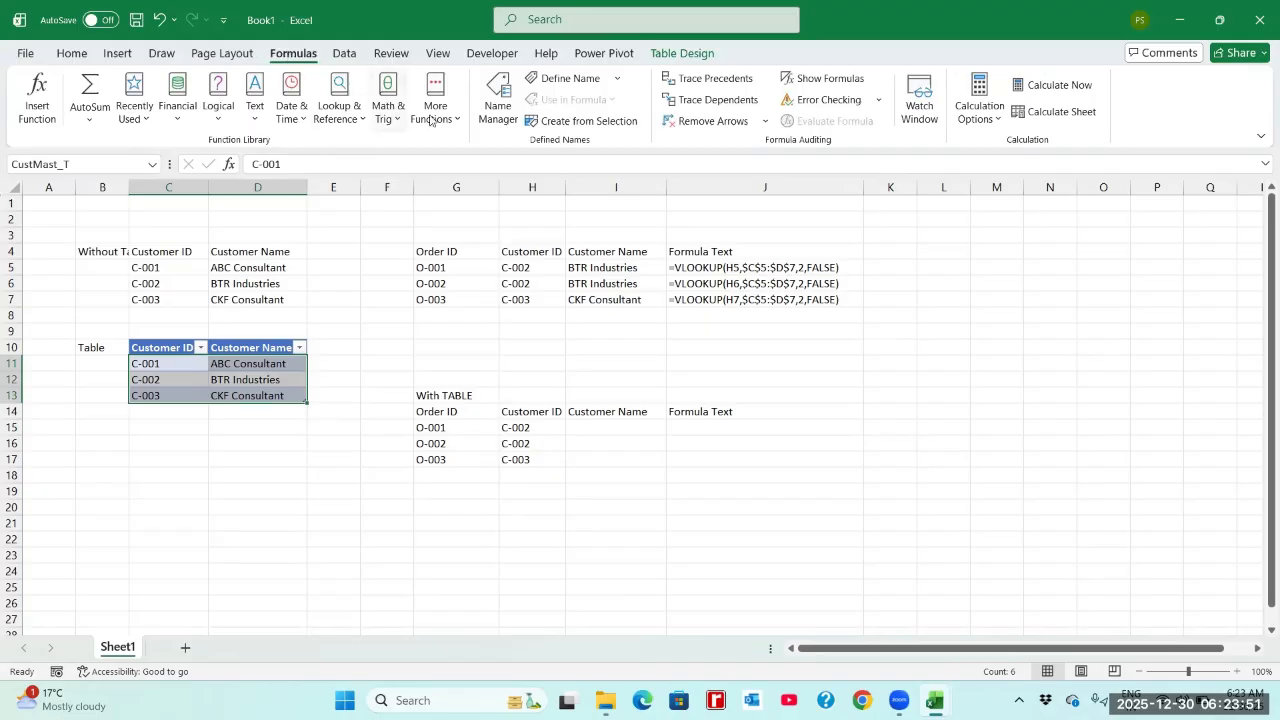
pyautogui.click(499, 100)
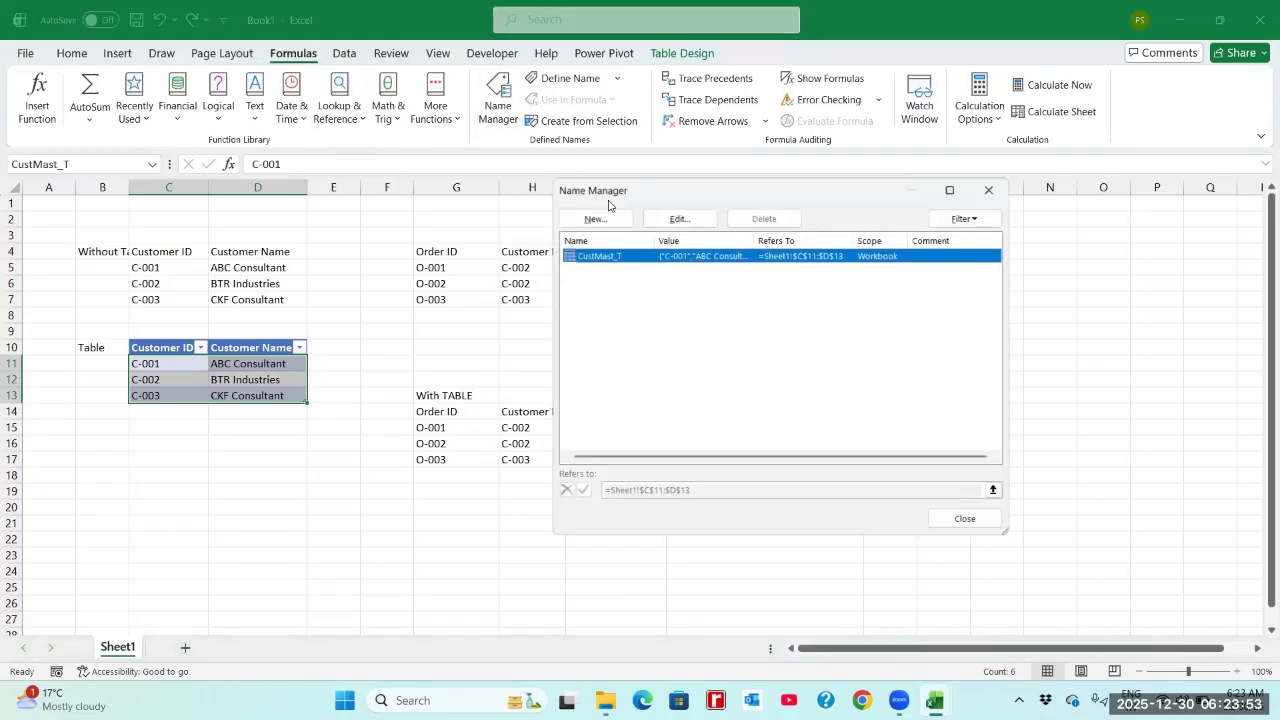
pyautogui.doubleClick(621, 259)
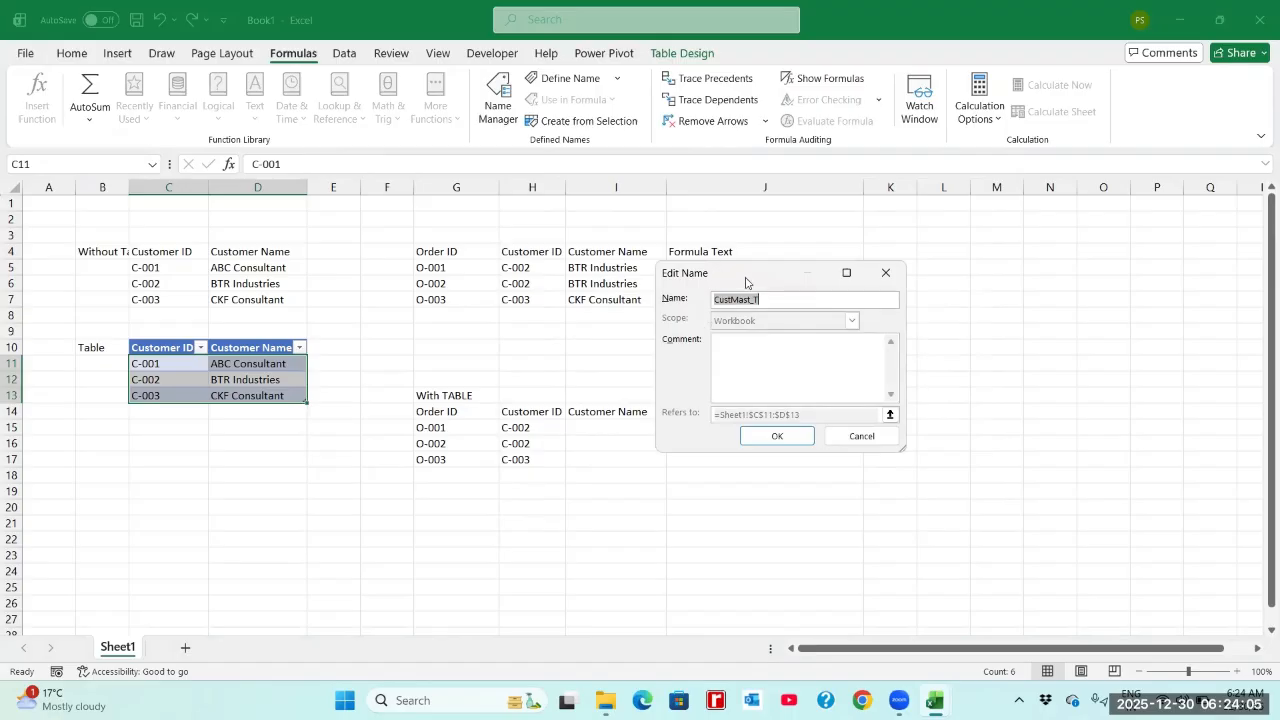
pyautogui.moveTo(745, 277); pyautogui.dragTo(737, 227)
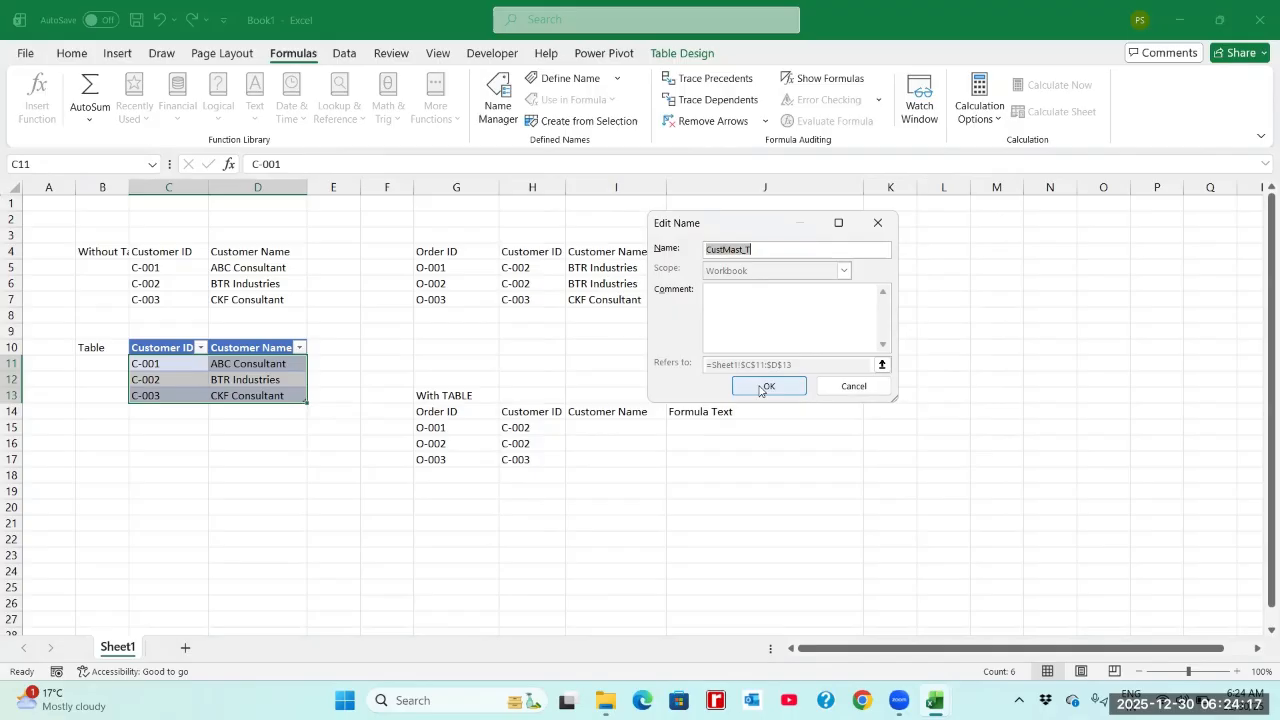
pyautogui.click(763, 388)
pyautogui.click(638, 418)
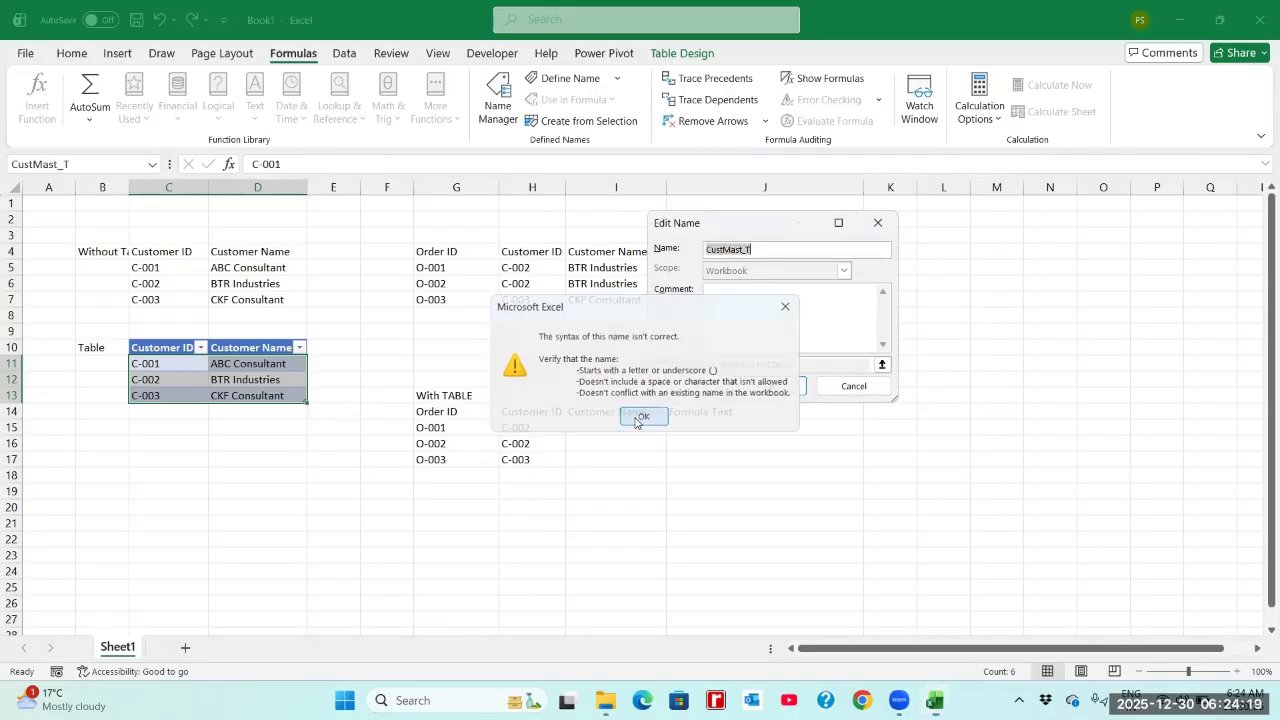
pyautogui.click(862, 387)
pyautogui.press('Escape')
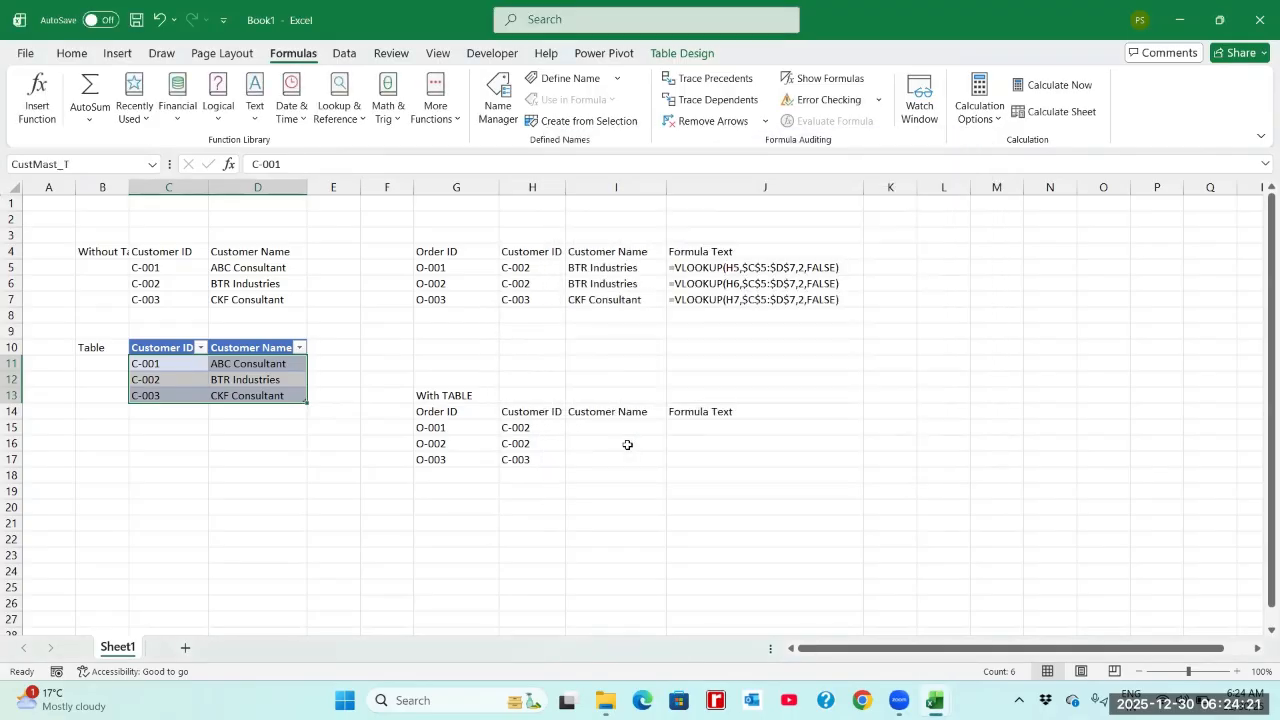
pyautogui.click(590, 432)
pyautogui.press('Up')
pyautogui.press('Down')
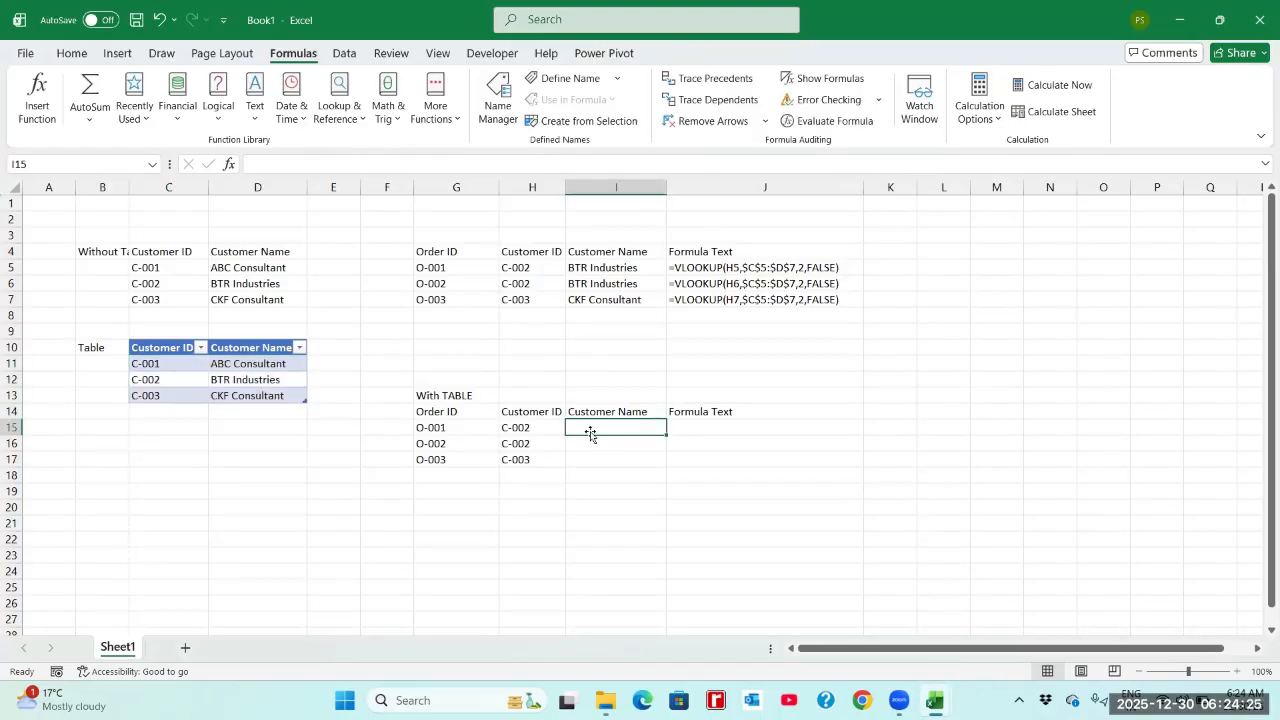
pyautogui.click(711, 298)
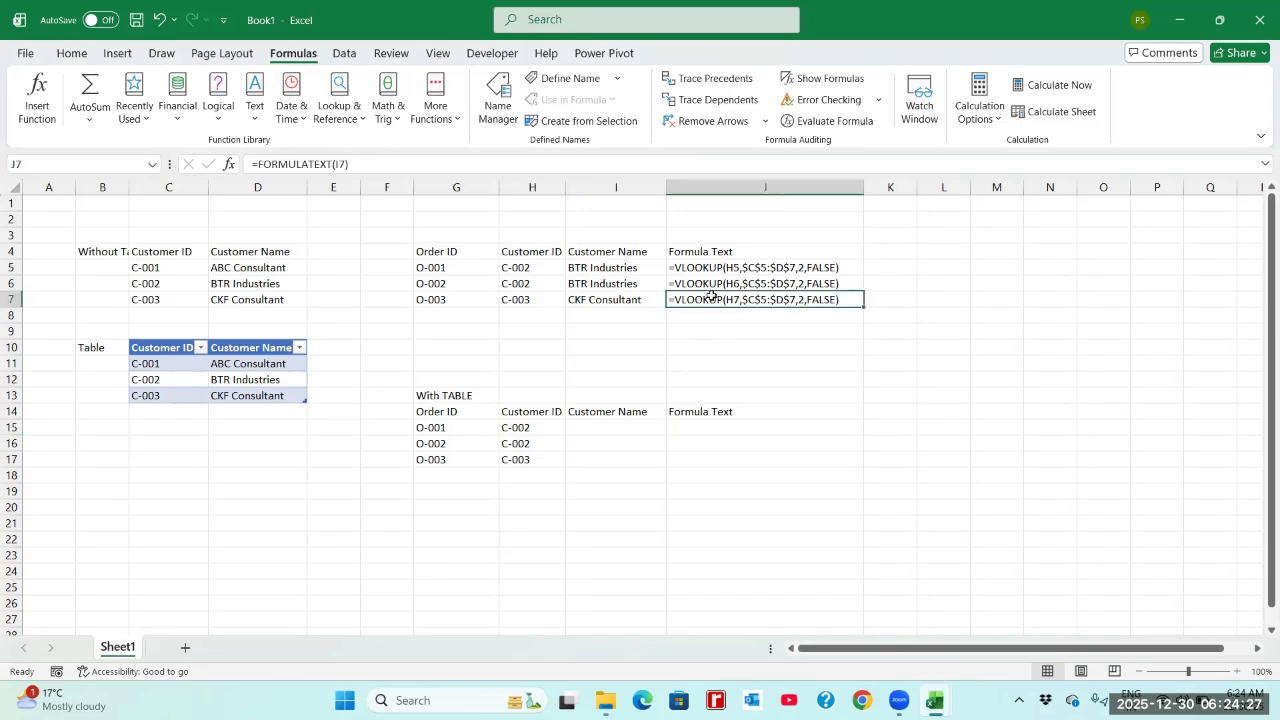
pyautogui.press('Down')
pyautogui.press('Down')
pyautogui.press('Down')
pyautogui.press('Down')
pyautogui.press('Down')
pyautogui.press('Down')
pyautogui.press('Down')
pyautogui.press('Down')
pyautogui.hotkey('shift', 'Down')
pyautogui.hotkey('shift', 'Down')
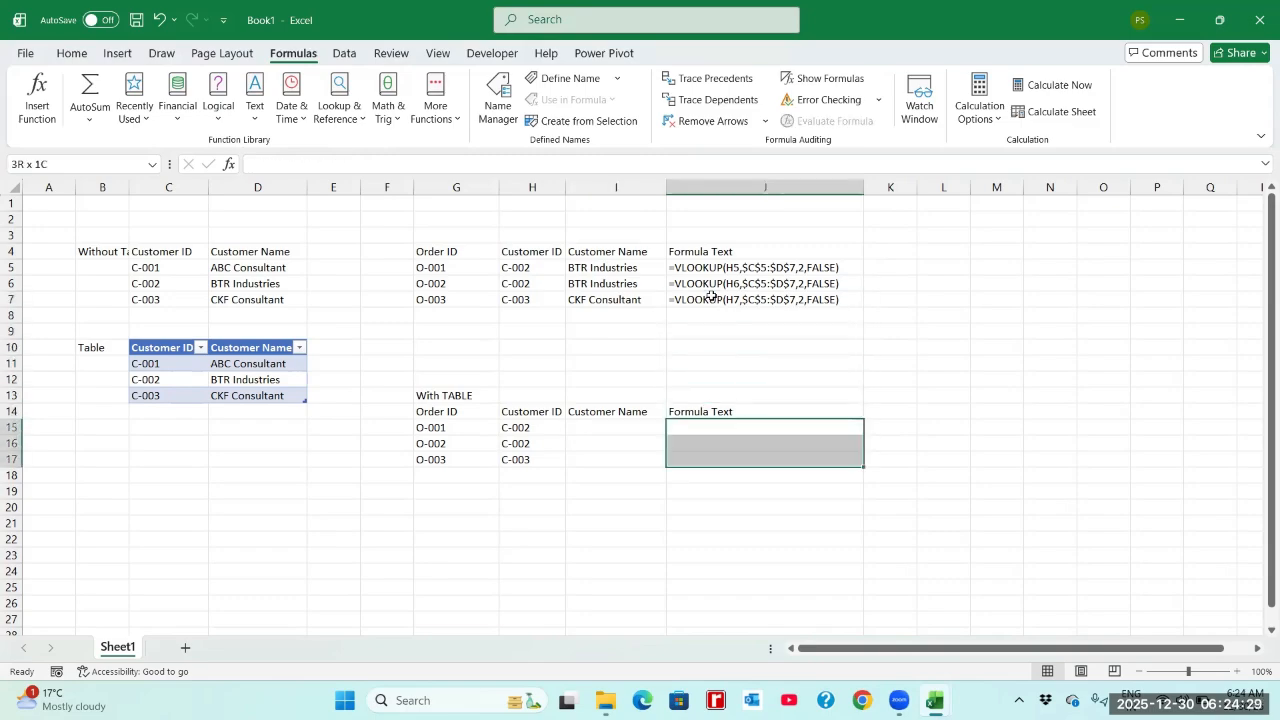
pyautogui.press('Return')
# - Copy the FORMULATEXT formula from J7 to J15:J17 in the With TABLE order block
pyautogui.press('Up')
pyautogui.press('Up')
pyautogui.press('Up')
pyautogui.press('Up')
pyautogui.press('Up')
pyautogui.press('Up')
pyautogui.press('Up')
pyautogui.press('Up')
pyautogui.press('Up')
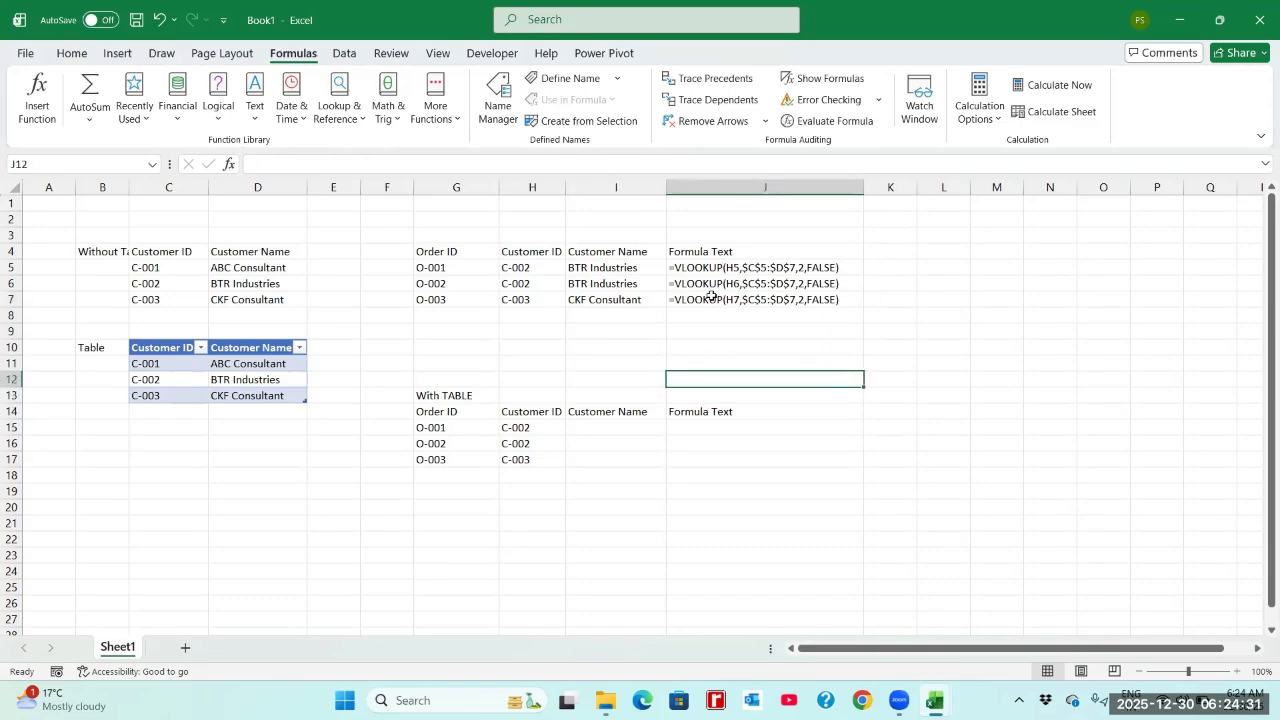
pyautogui.hotkey('ctrl', 'c')
pyautogui.press('Down')
pyautogui.press('Down')
pyautogui.press('Down')
pyautogui.press('Down')
pyautogui.press('Down')
pyautogui.press('Down')
pyautogui.press('Down')
pyautogui.press('Down')
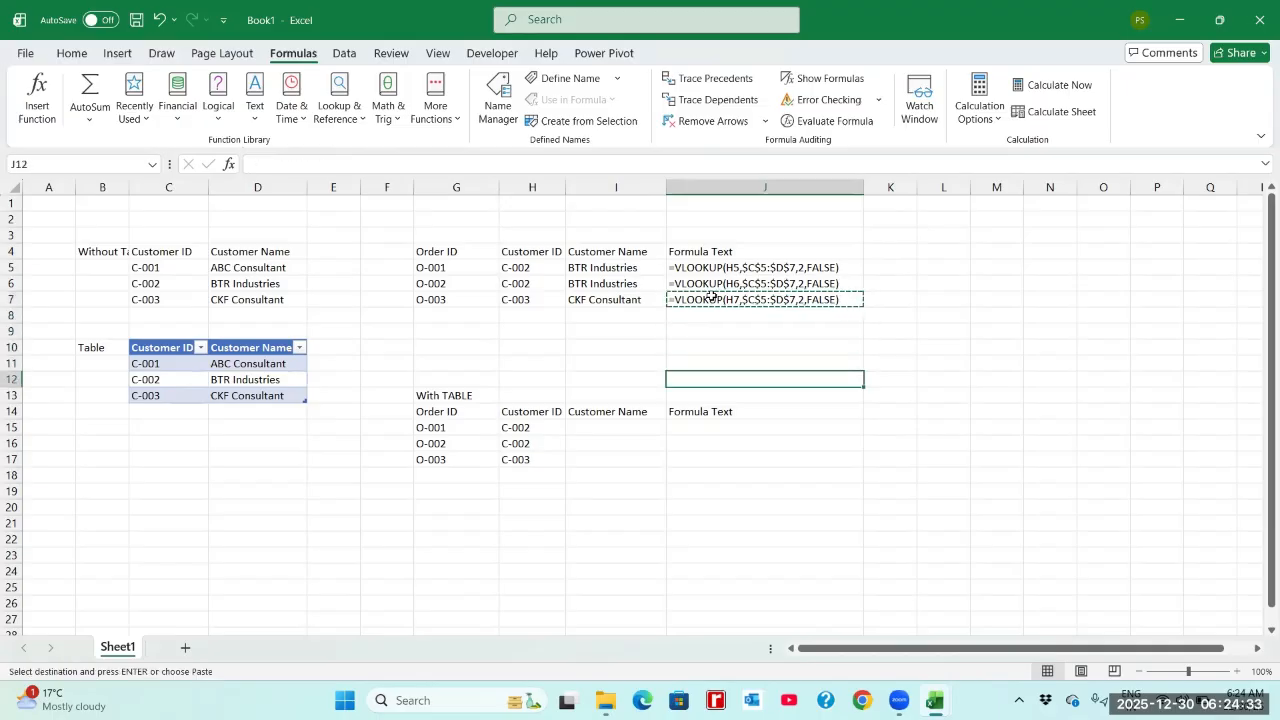
pyautogui.hotkey('shift', 'Down')
pyautogui.hotkey('shift', 'Down')
pyautogui.press('Return')
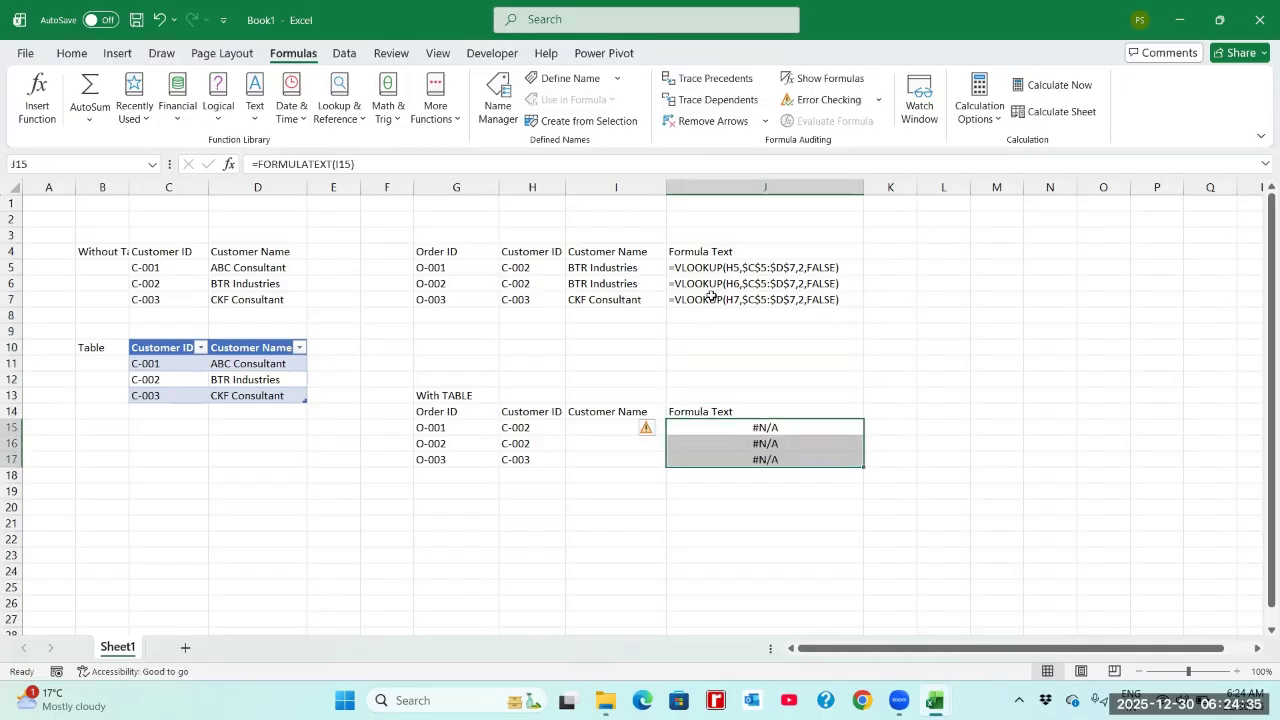
# - Start a VLOOKUP formula in I15 of the With TABLE block, using customer ID cell H15 as the lookup value
pyautogui.press('Left')
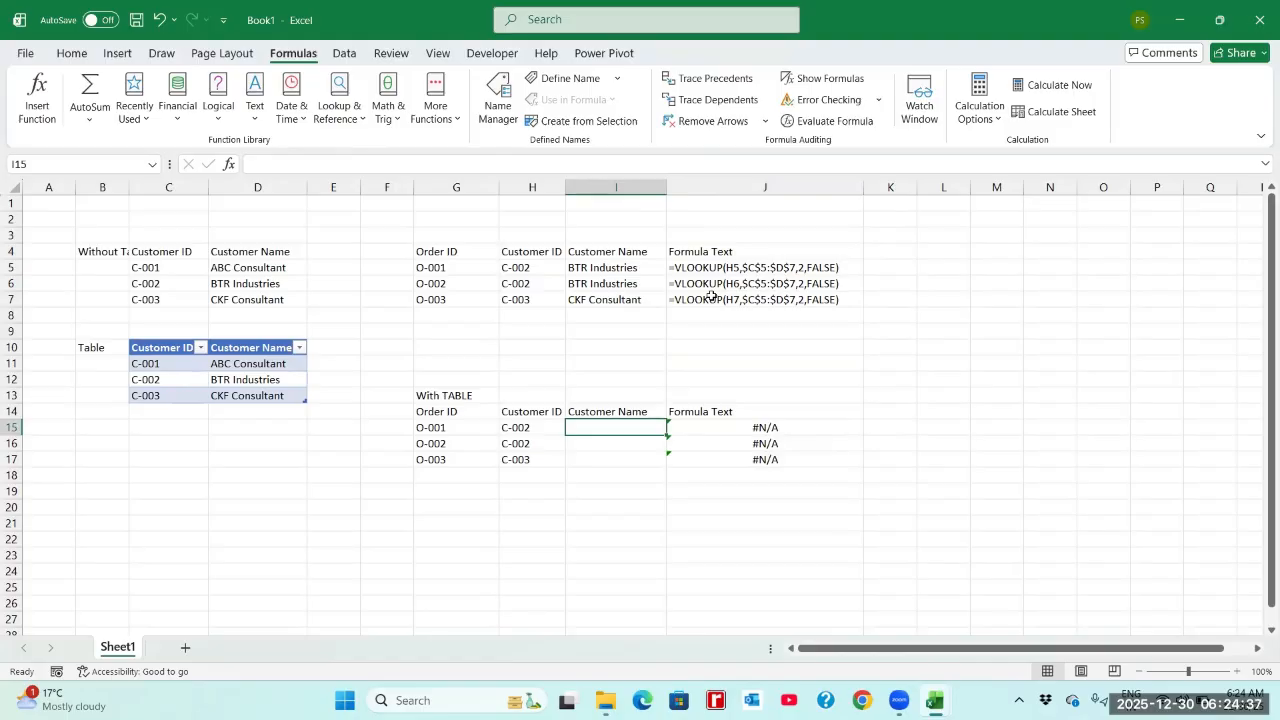
pyautogui.write('=VLO')
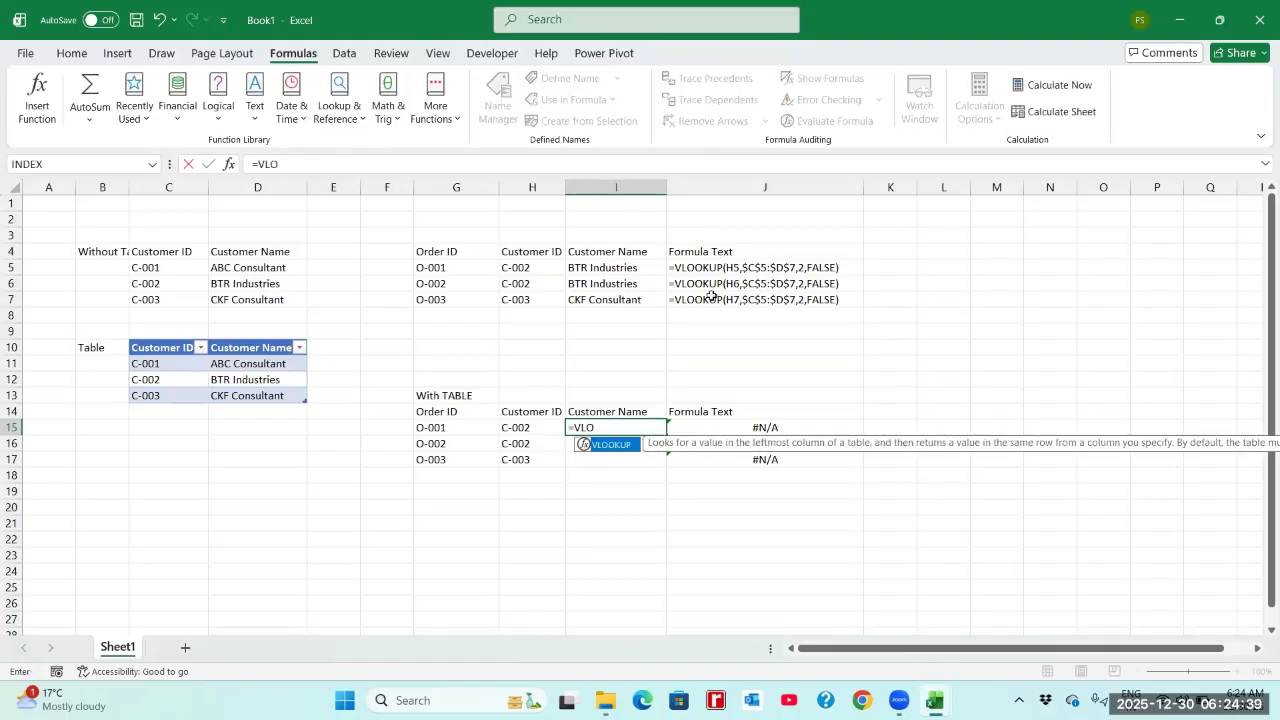
pyautogui.write('OKUP(')
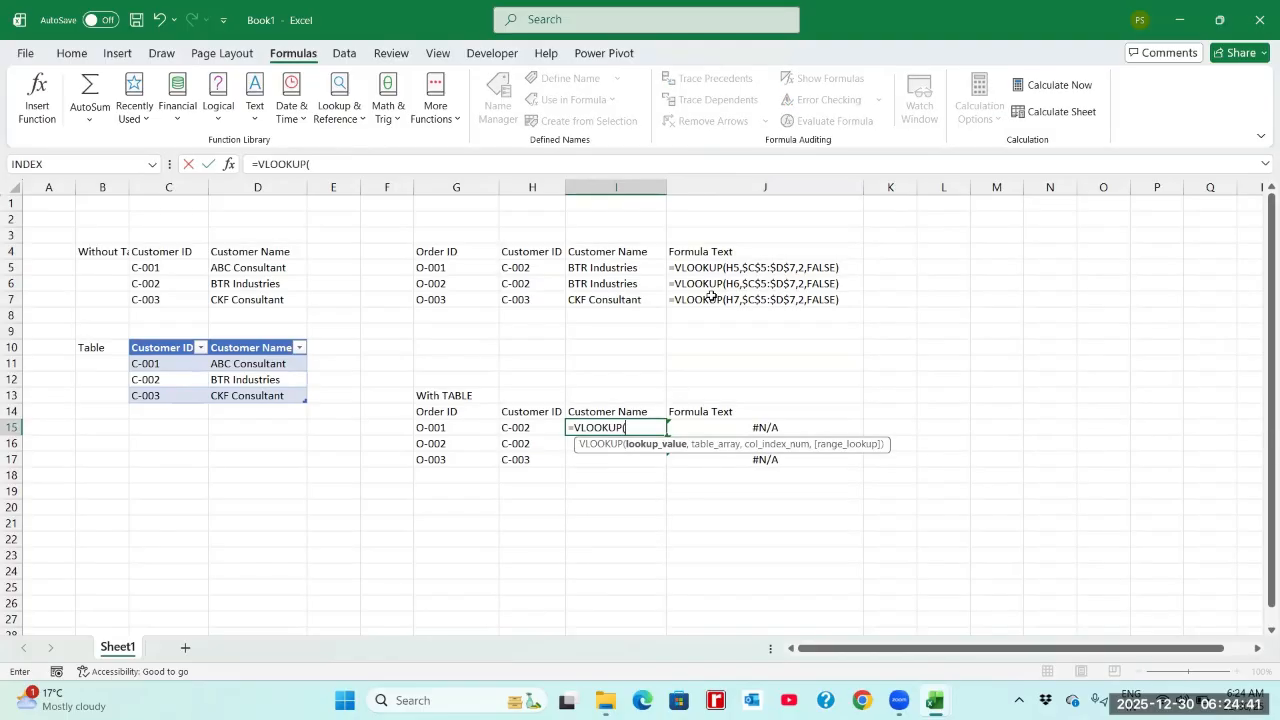
pyautogui.click(515, 430)
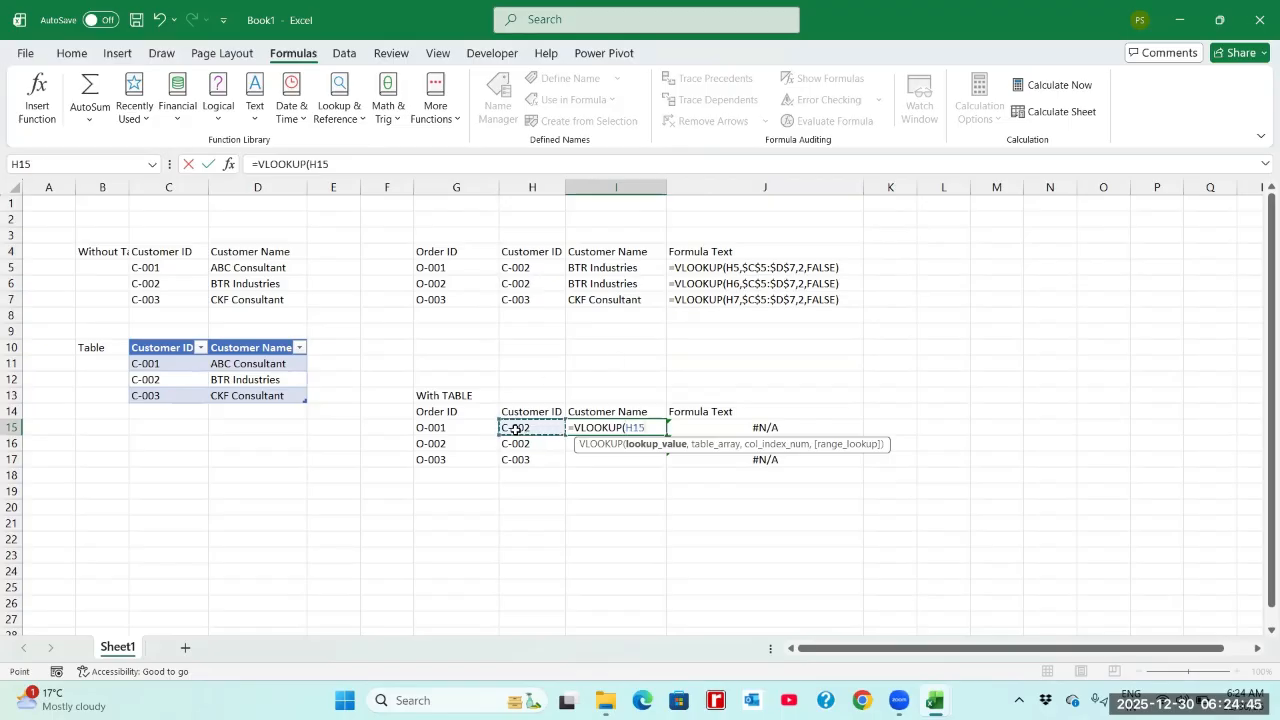
pyautogui.write(',')
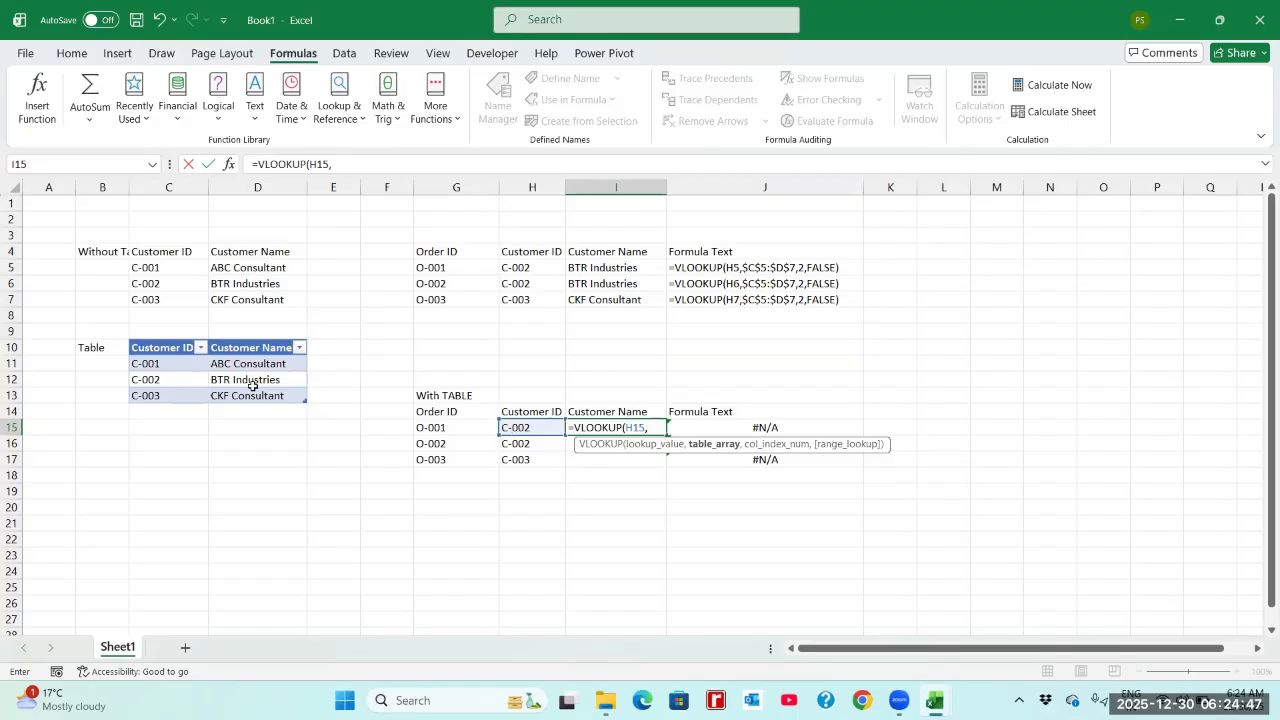
# - Try the table rows C11:D13, the plain range C5:D7 and C11:D13 again as the formula's table array
pyautogui.click(184, 364)
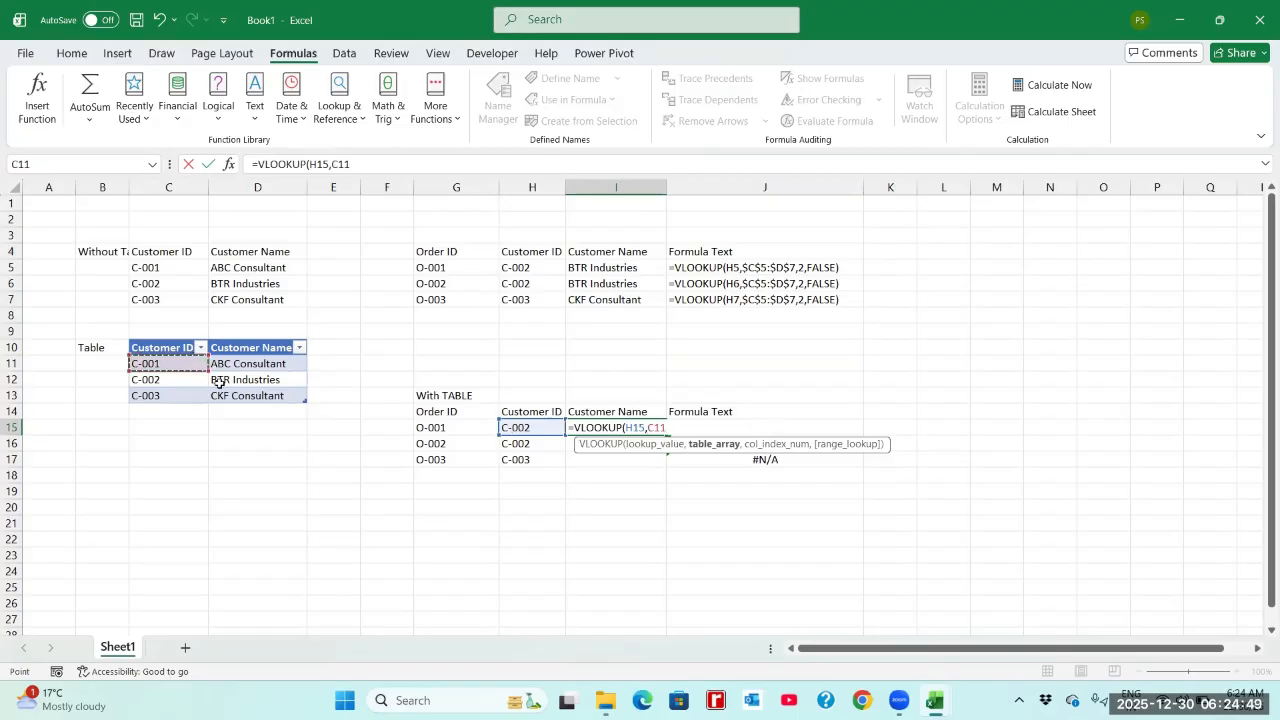
pyautogui.moveTo(219, 382); pyautogui.dragTo(241, 397)
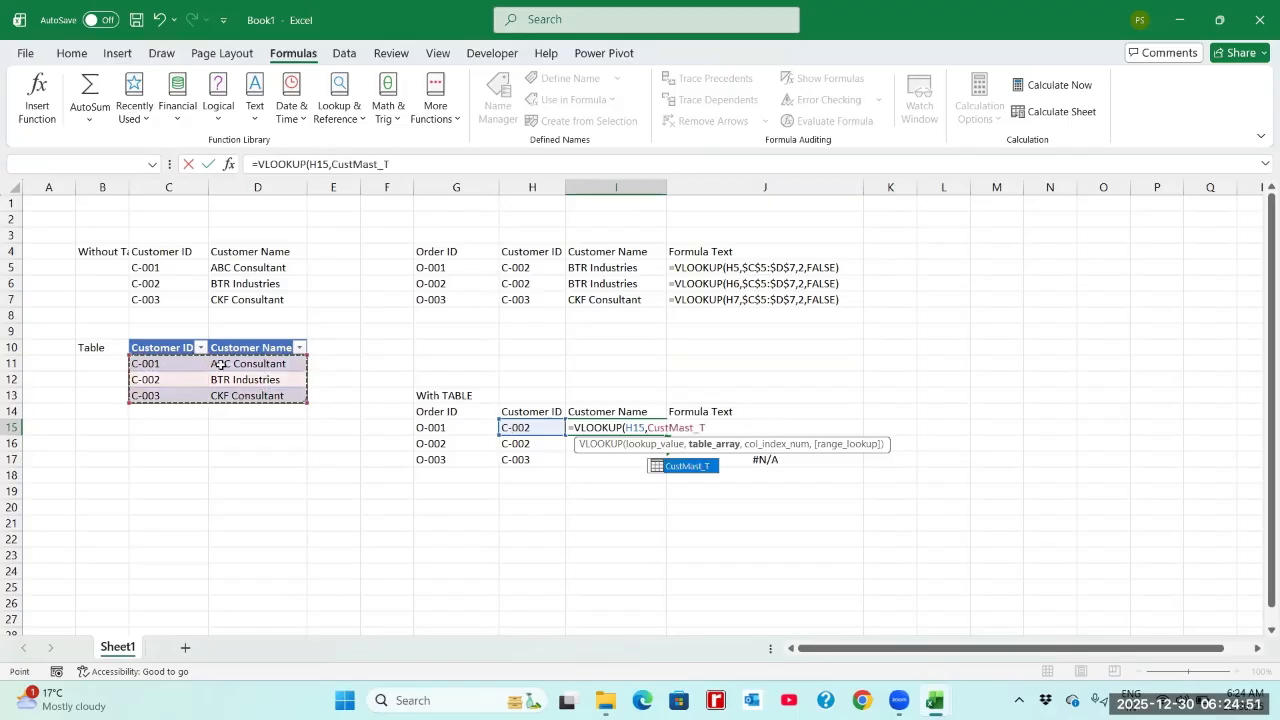
pyautogui.click(170, 273)
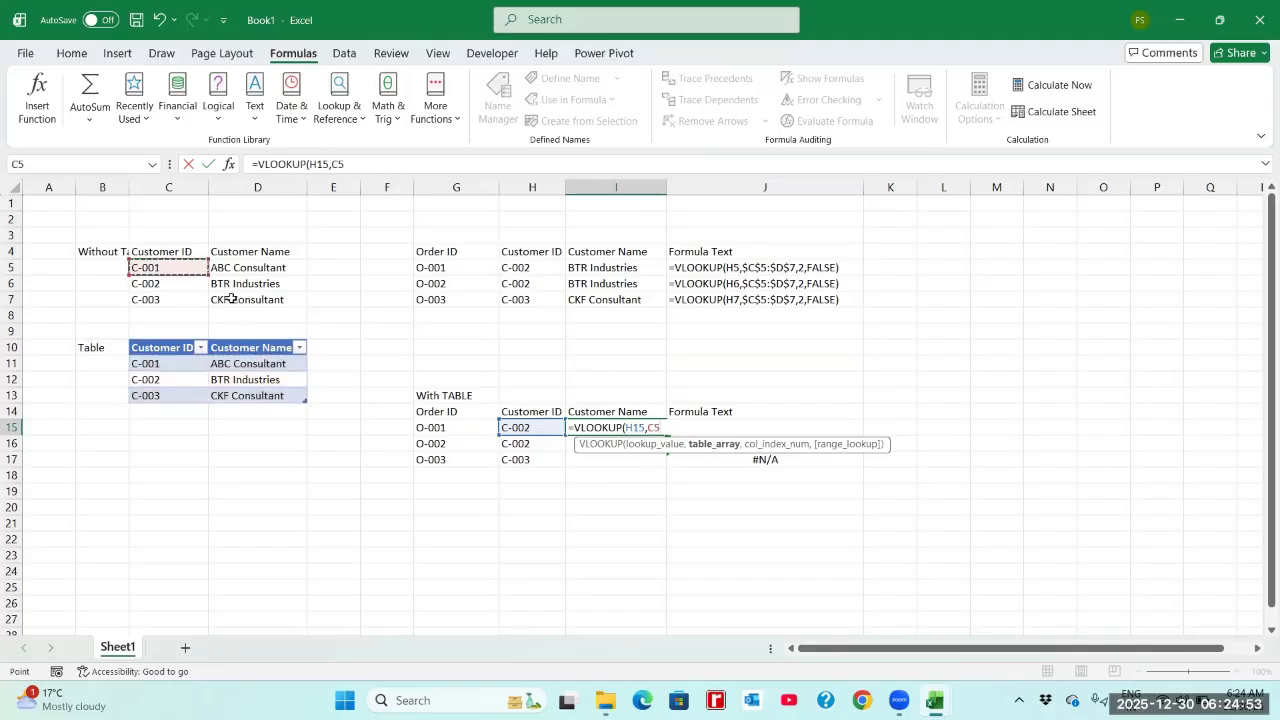
pyautogui.moveTo(231, 298); pyautogui.dragTo(231, 300)
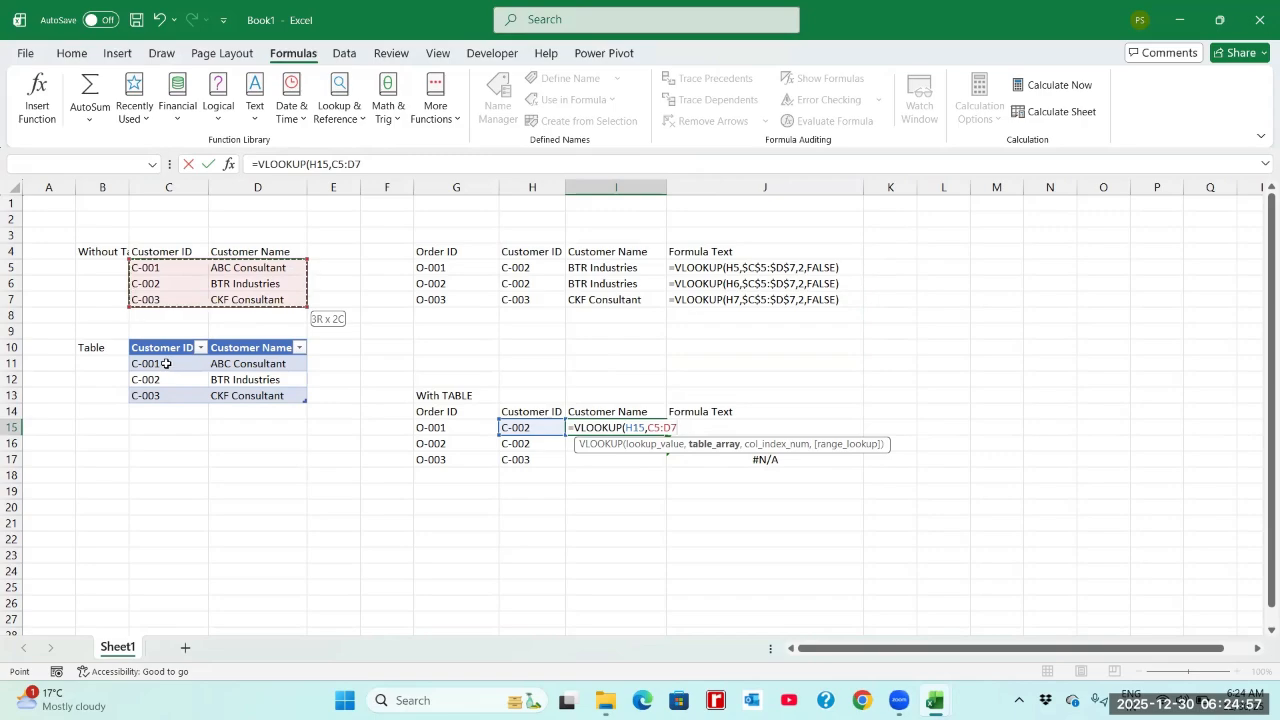
pyautogui.moveTo(166, 363); pyautogui.dragTo(245, 398)
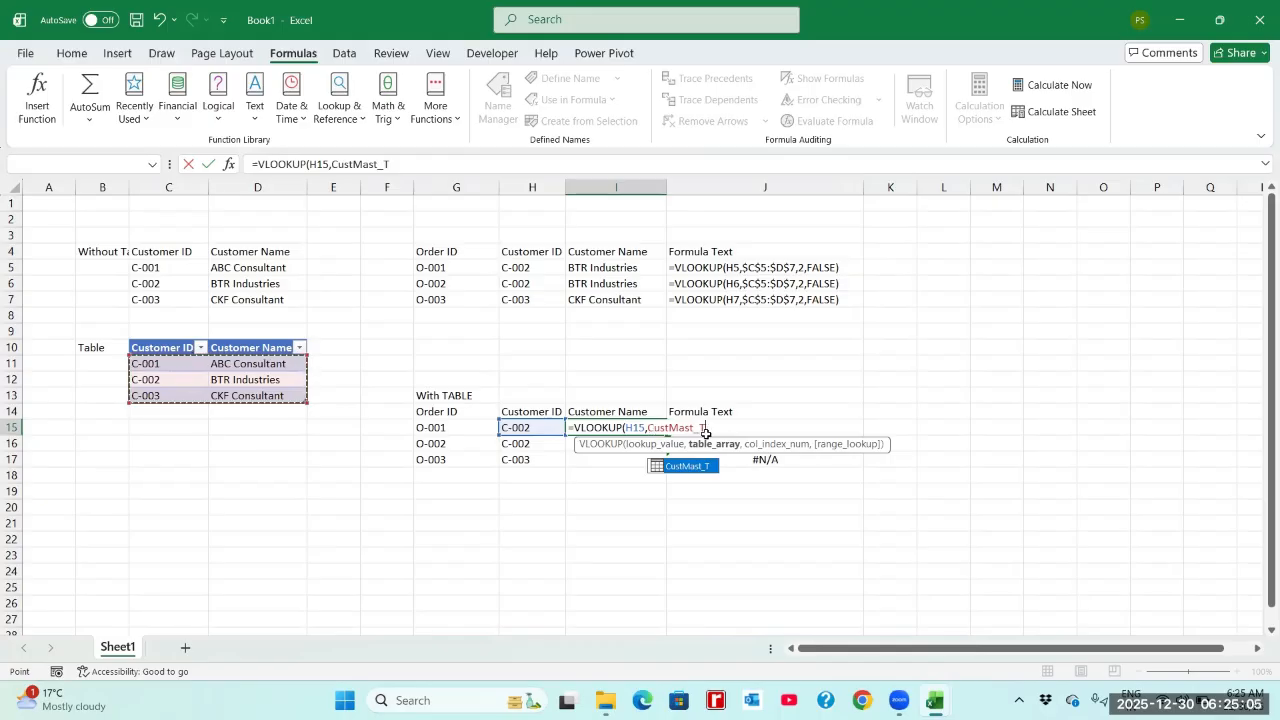
# - Remove the picked table reference from the unfinished VLOOKUP formula, keeping the H15 lookup value
pyautogui.press('BackSpace')
pyautogui.press('BackSpace')
pyautogui.press('BackSpace')
pyautogui.press('BackSpace')
pyautogui.press('BackSpace')
pyautogui.press('BackSpace')
pyautogui.press('BackSpace')
pyautogui.press('BackSpace')
pyautogui.press('BackSpace')
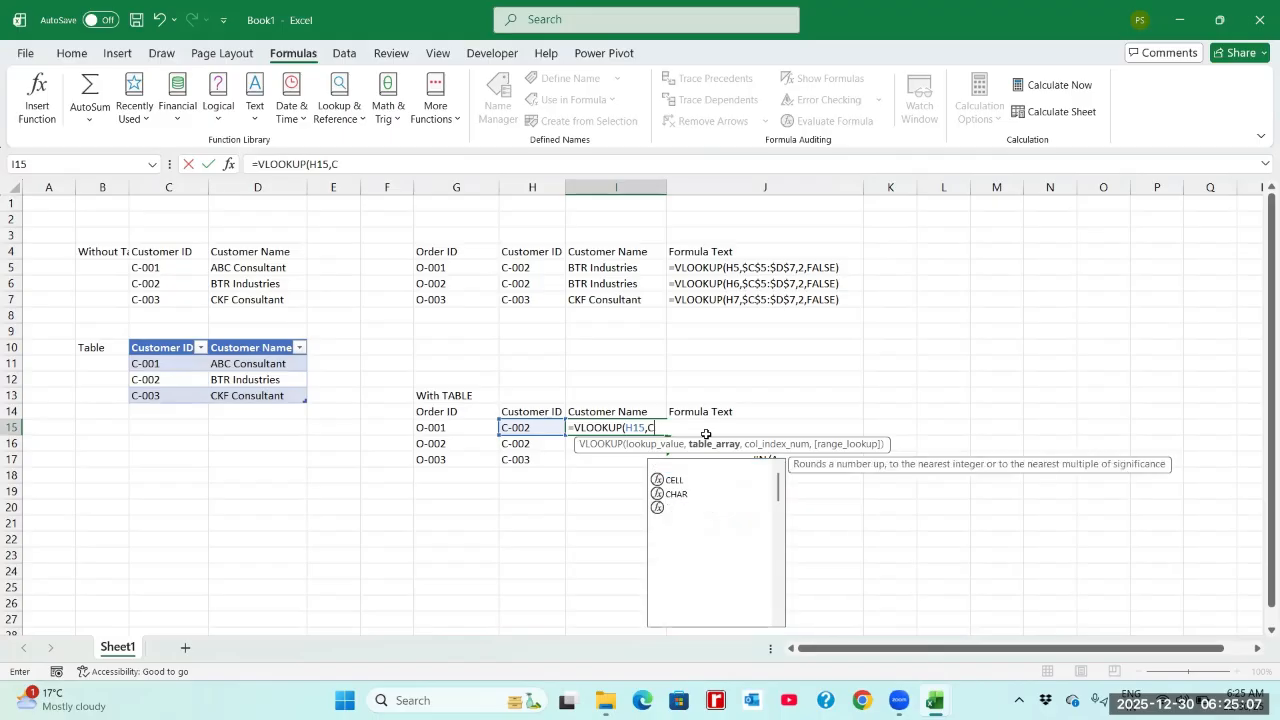
pyautogui.press('BackSpace')
# - Complete the VLOOKUP in I15 with CustMast_T as the table array, column index 2 and FALSE for exact match
pyautogui.write('C')
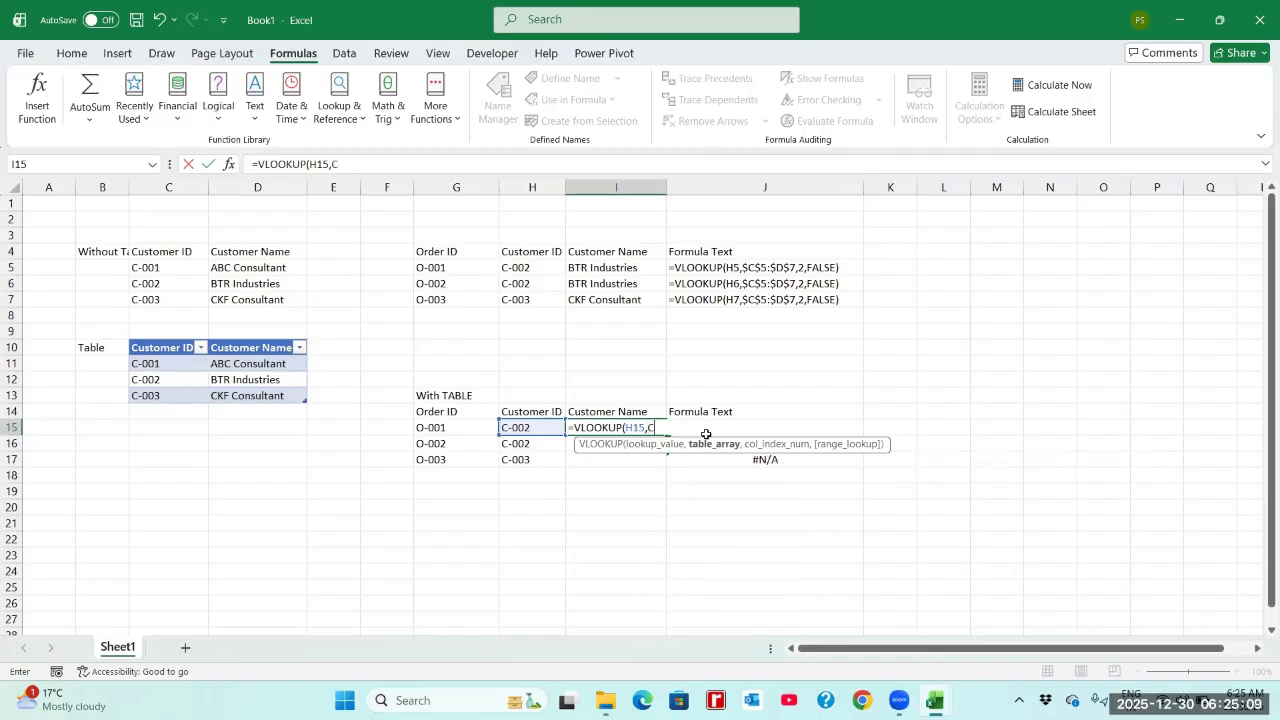
pyautogui.write('ust')
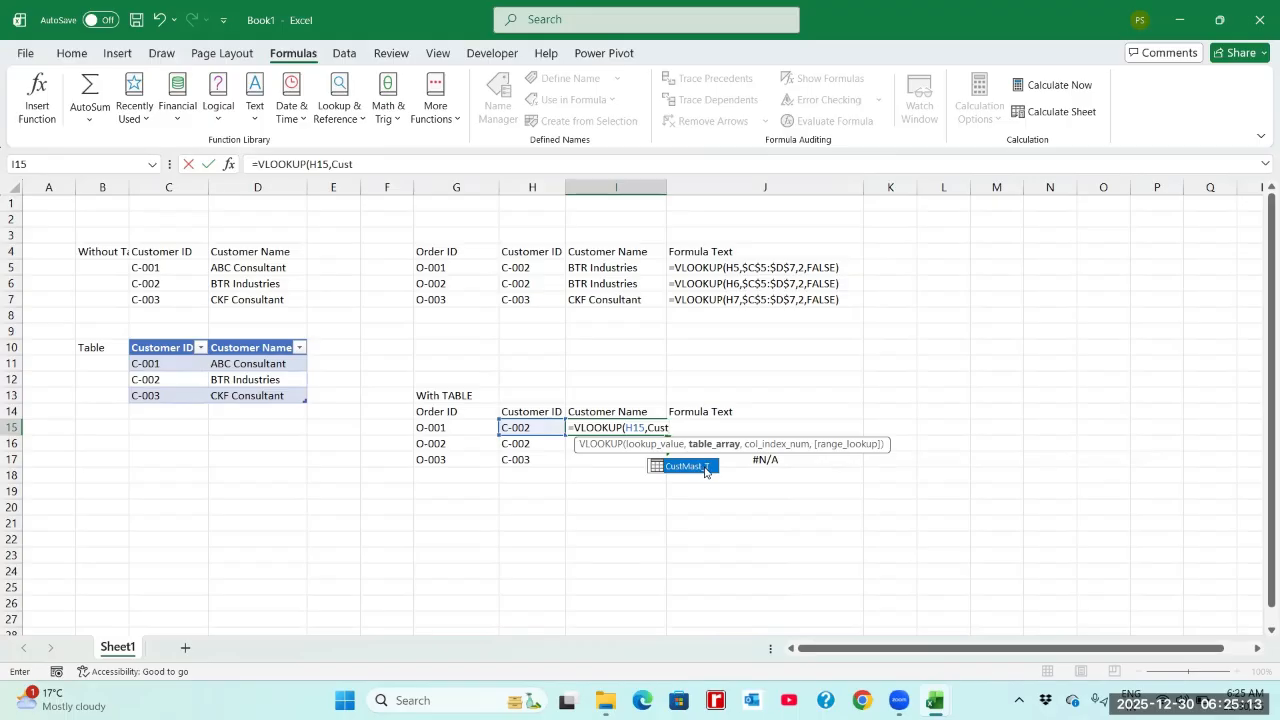
pyautogui.doubleClick(704, 467)
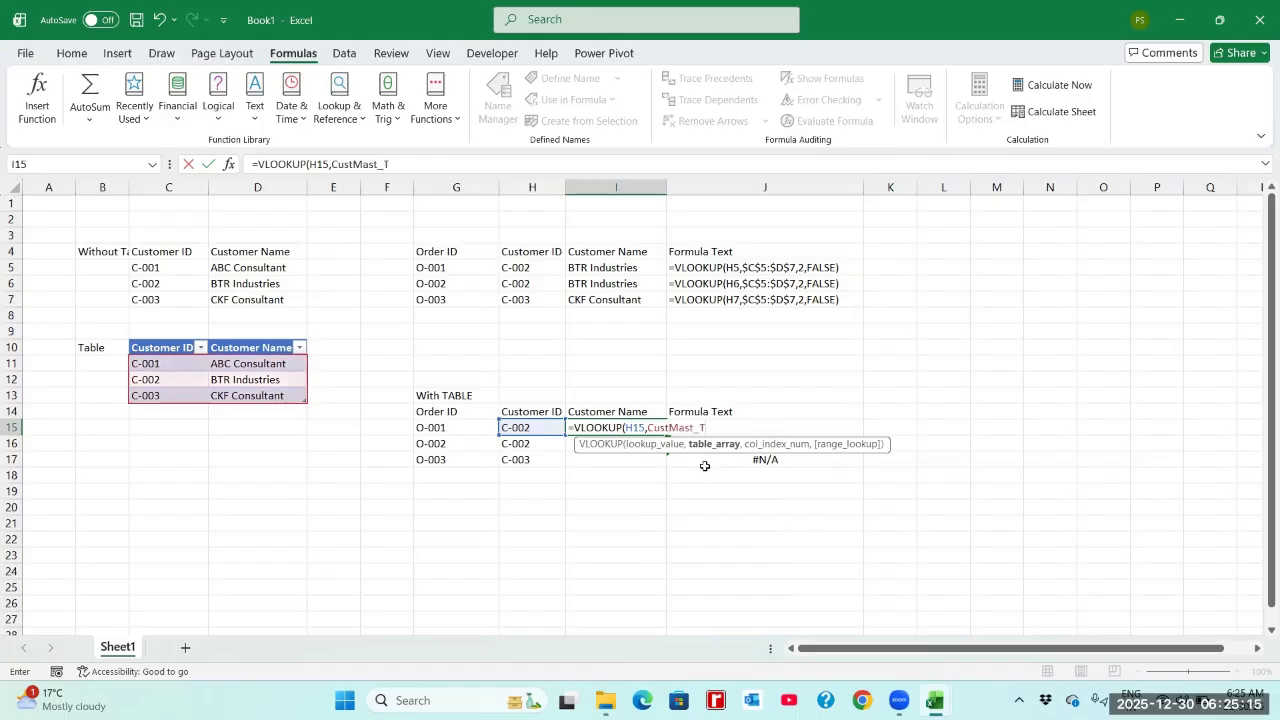
pyautogui.write(',2,false')
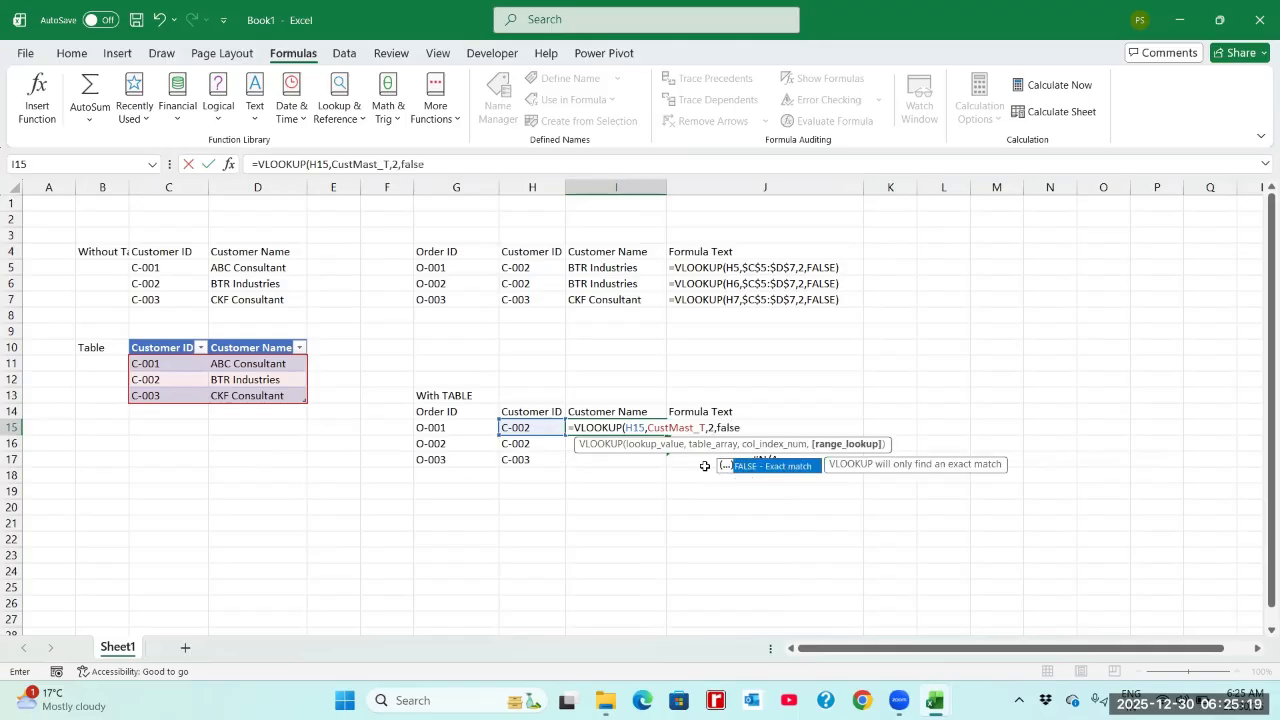
pyautogui.write(')')
pyautogui.press('Return')
pyautogui.press('Up')
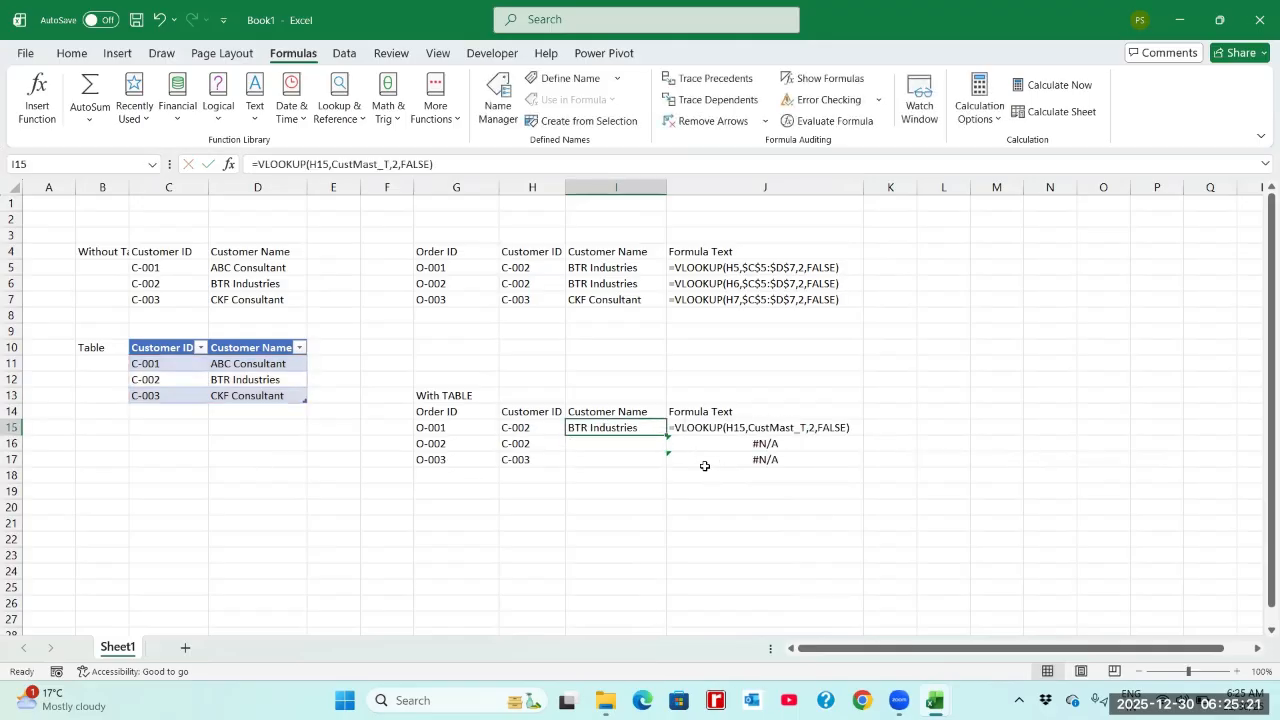
# - Compare the table-based formula text in J15 with the plain-range formula text in J5
pyautogui.press('Right')
pyautogui.press('Left')
pyautogui.press('Down')
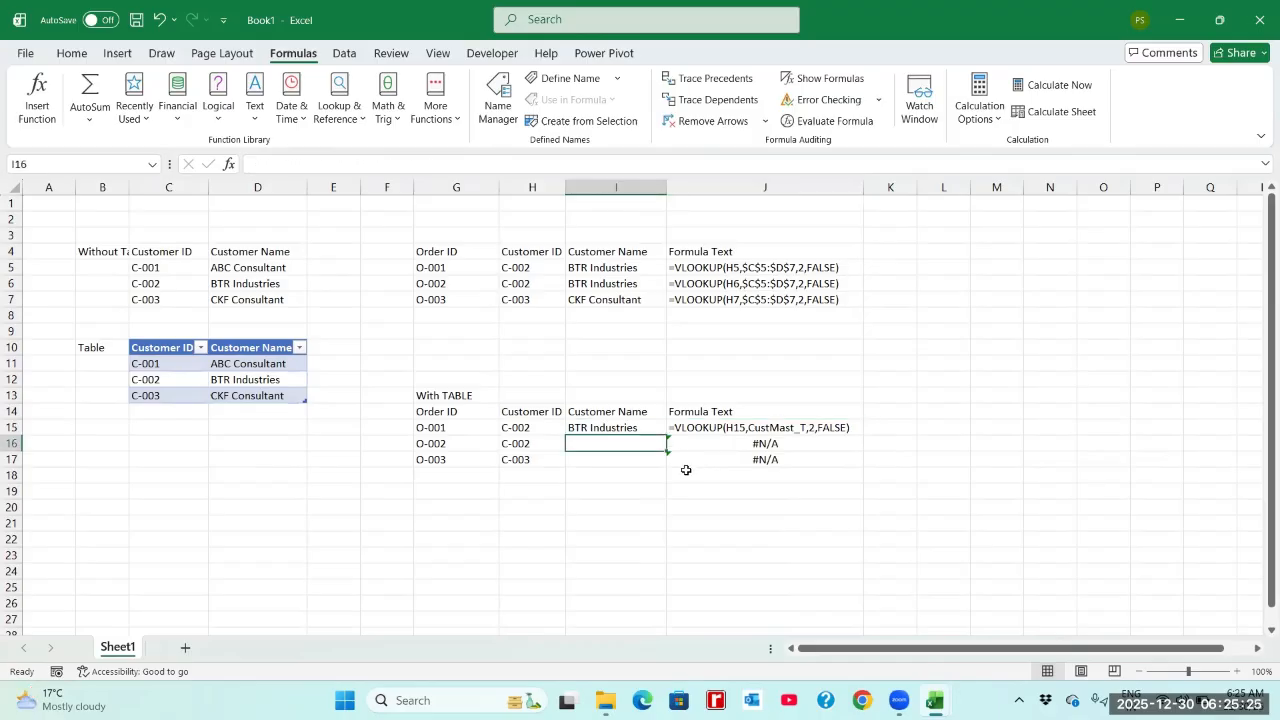
pyautogui.click(790, 428)
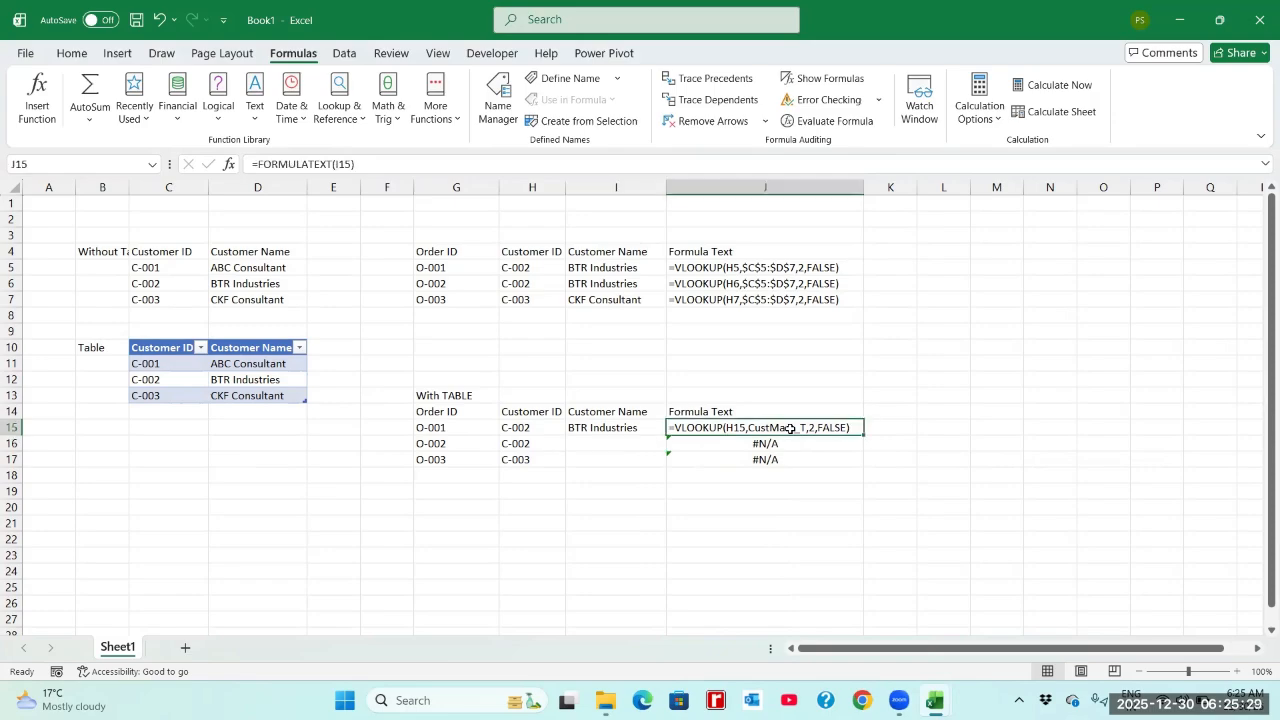
pyautogui.click(634, 443)
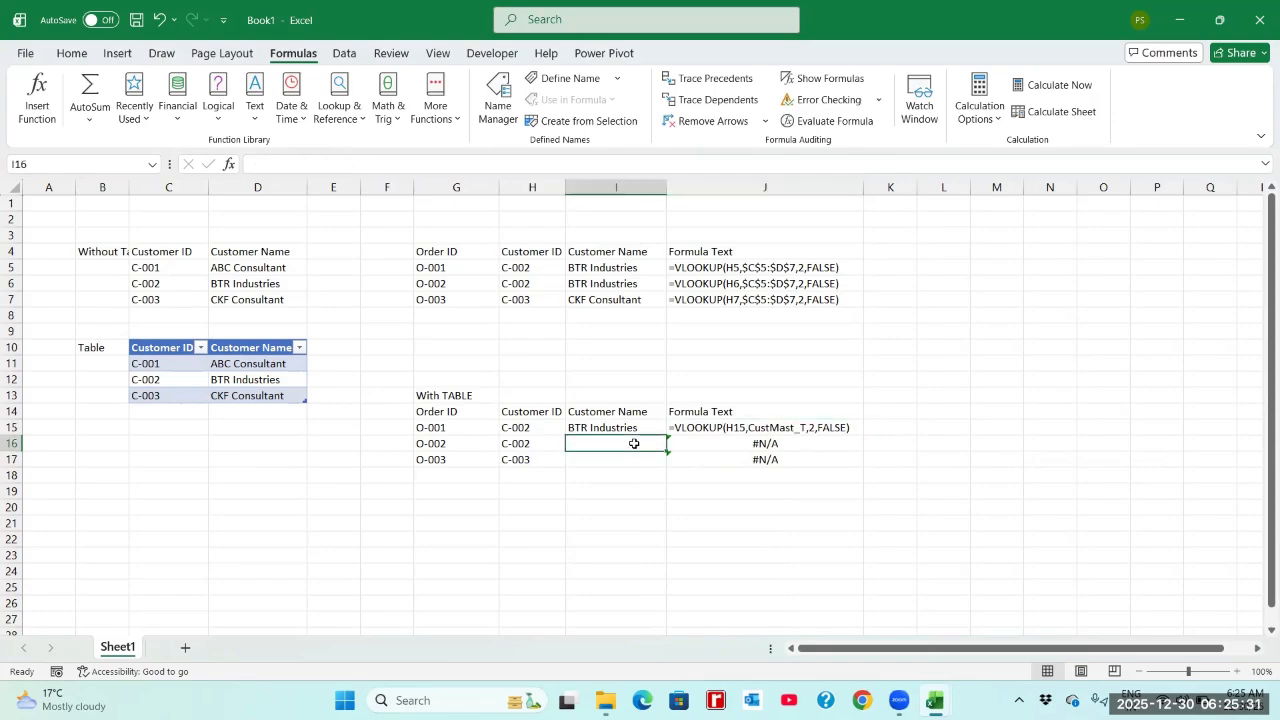
pyautogui.click(720, 266)
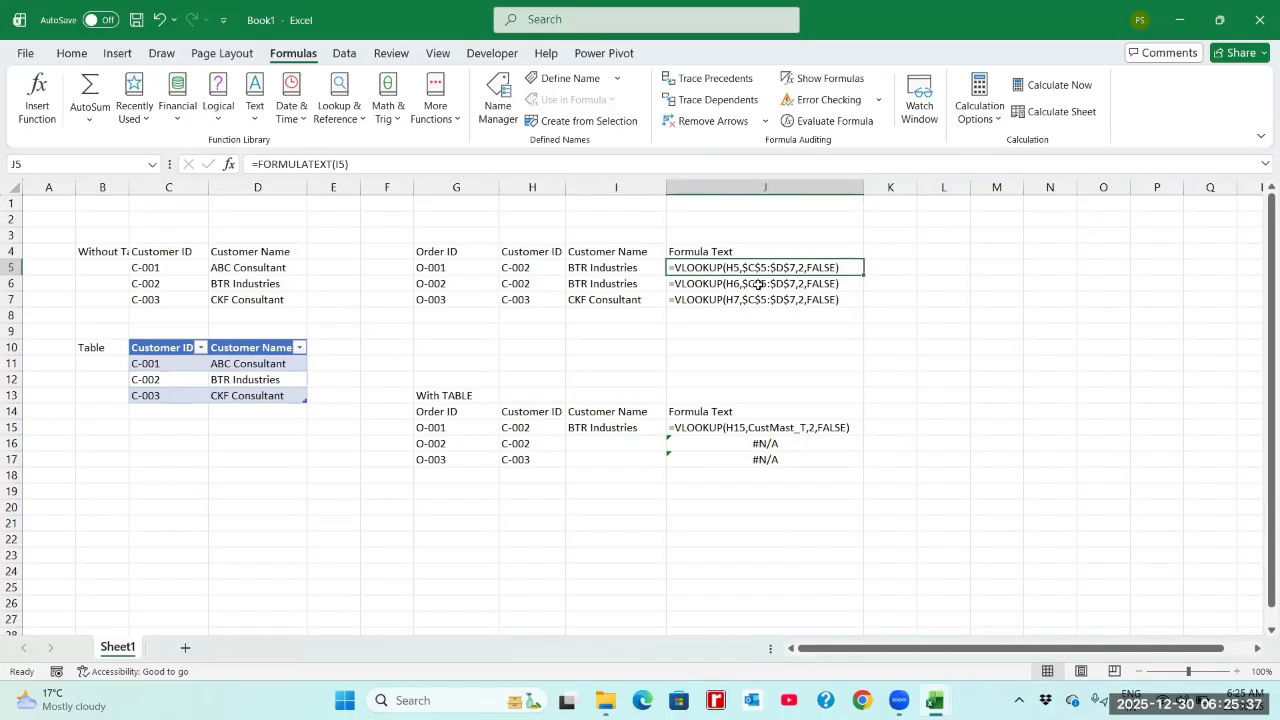
# - Fill the CustMast_T VLOOKUP formula down from I15 to I16 and I17
pyautogui.click(632, 444)
pyautogui.hotkey('ctrl', 'd')
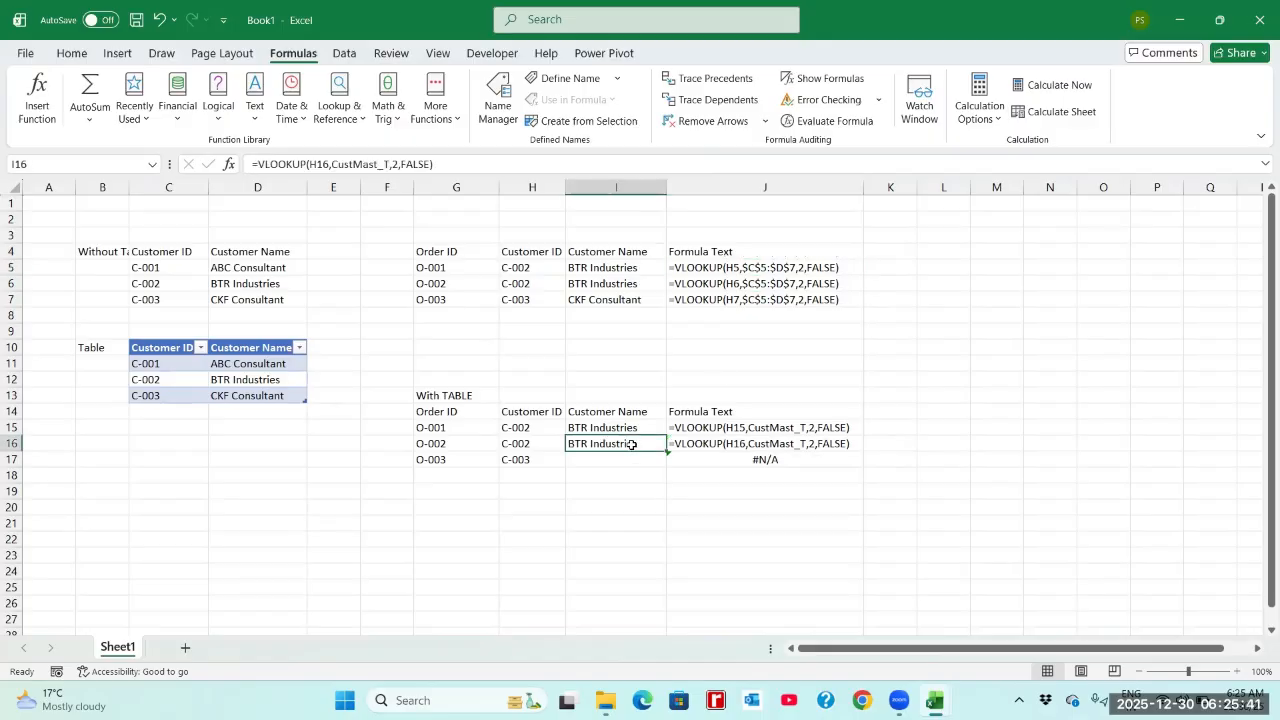
pyautogui.press('Down')
pyautogui.hotkey('ctrl', 'd')
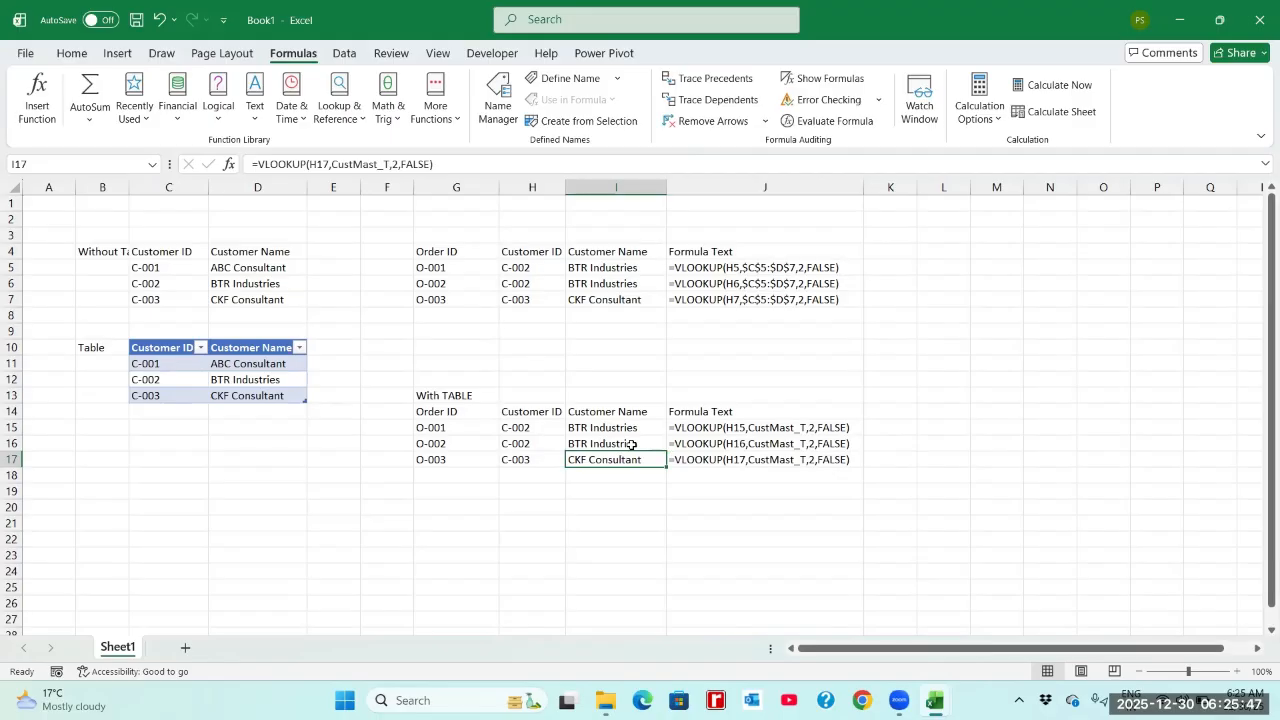
# - Draw a rectangle about 3.09" high and 7.68" wide over the order blocks, with the text "Benefits of TABLE feature in Excel"
pyautogui.click(119, 56)
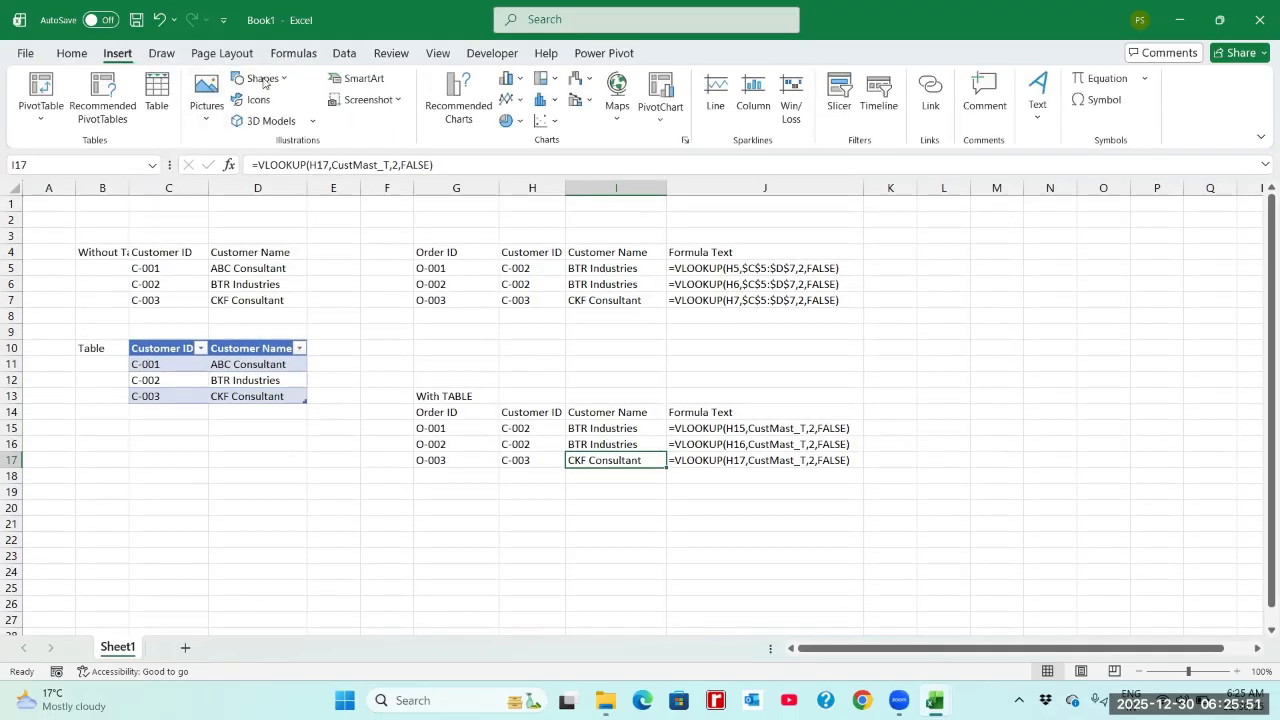
pyautogui.click(284, 80)
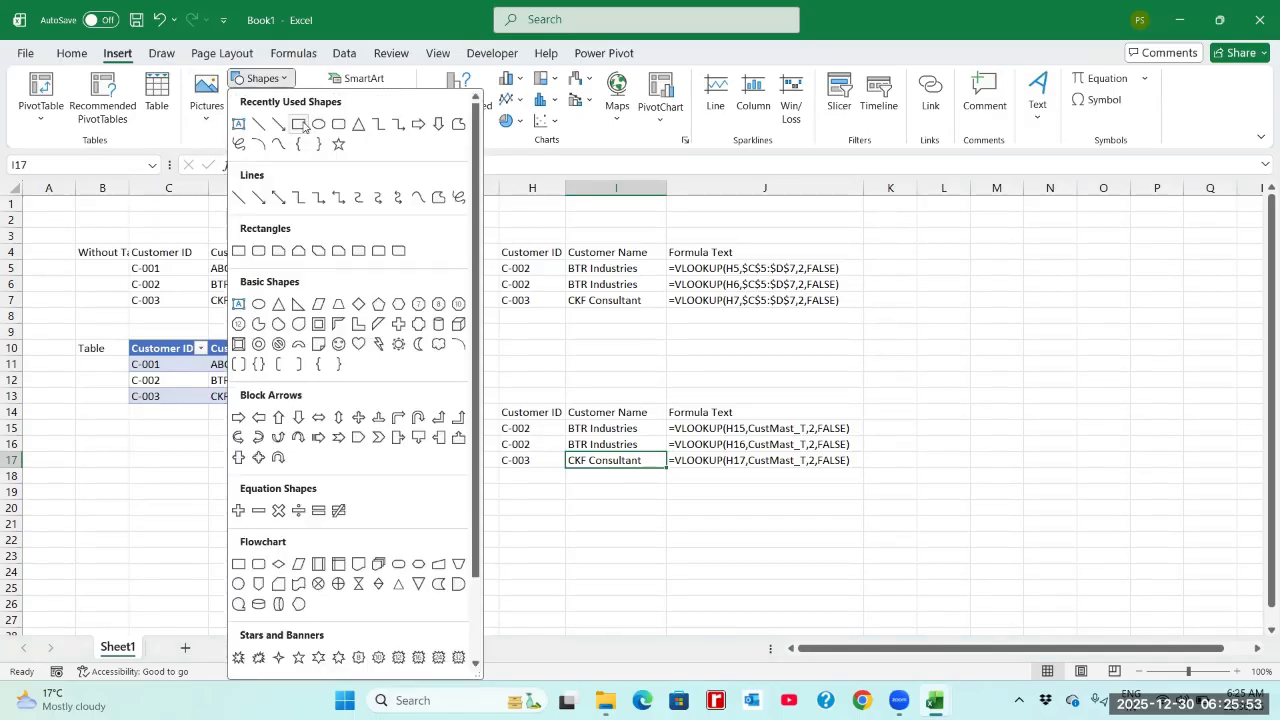
pyautogui.click(306, 126)
pyautogui.moveTo(320, 281); pyautogui.dragTo(935, 529)
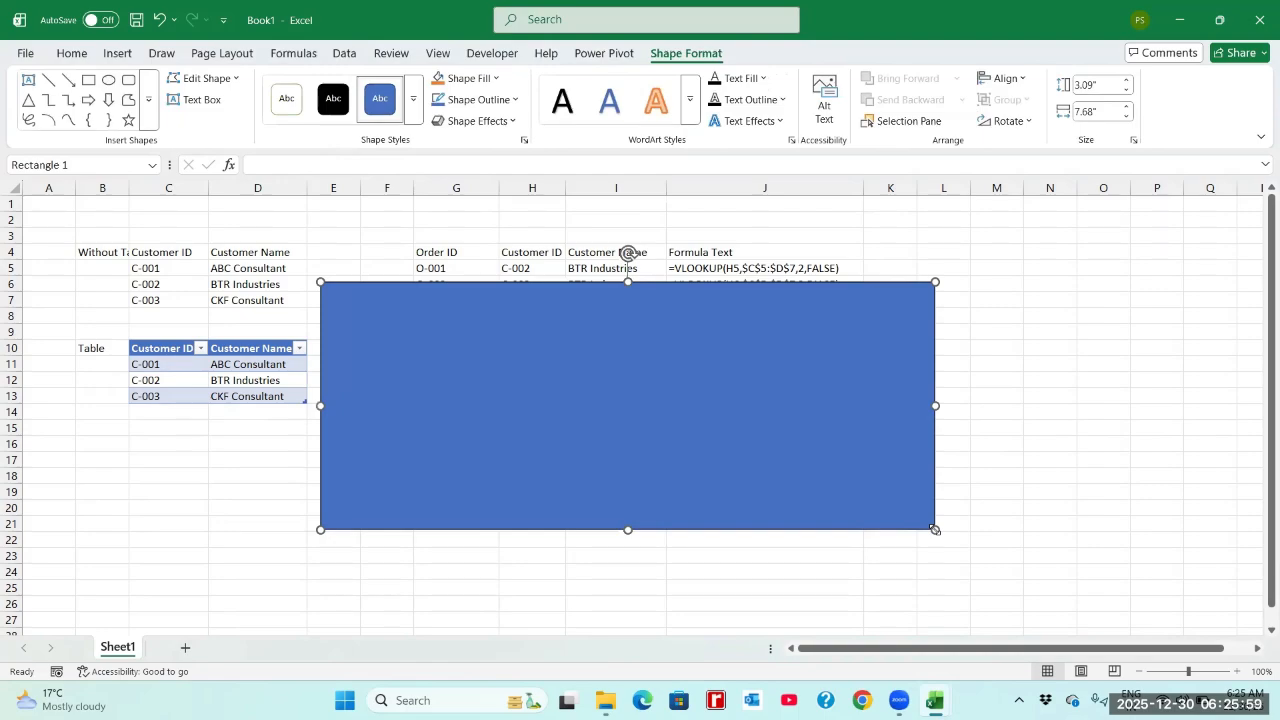
pyautogui.write('Benefits of TaBLE fe')
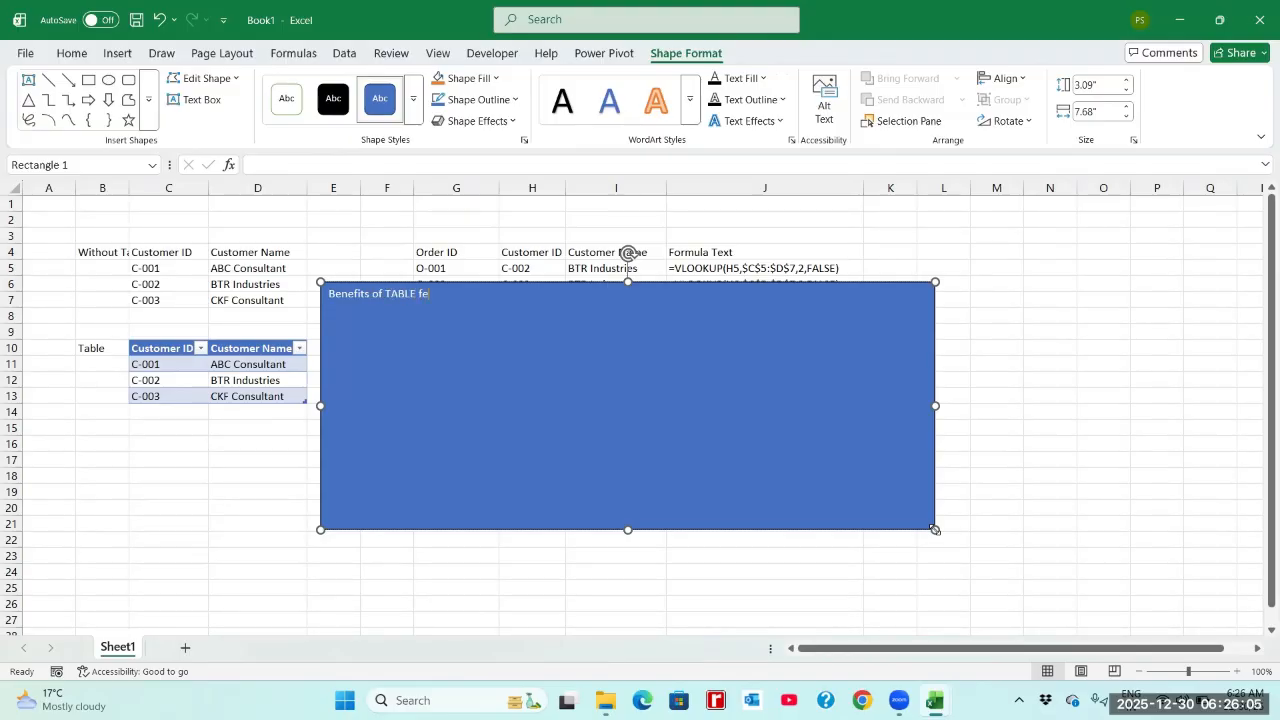
pyautogui.write('ature in Excel')
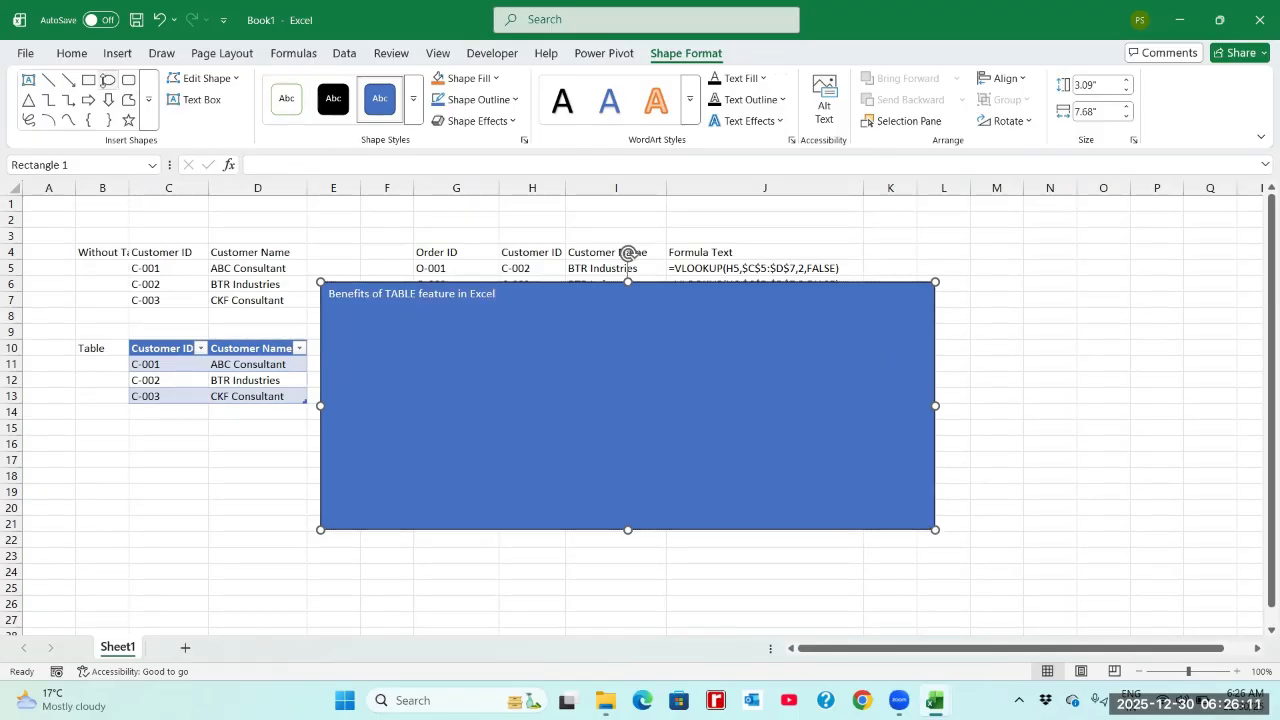
# - Center the rectangle's text horizontally and vertically
pyautogui.click(71, 53)
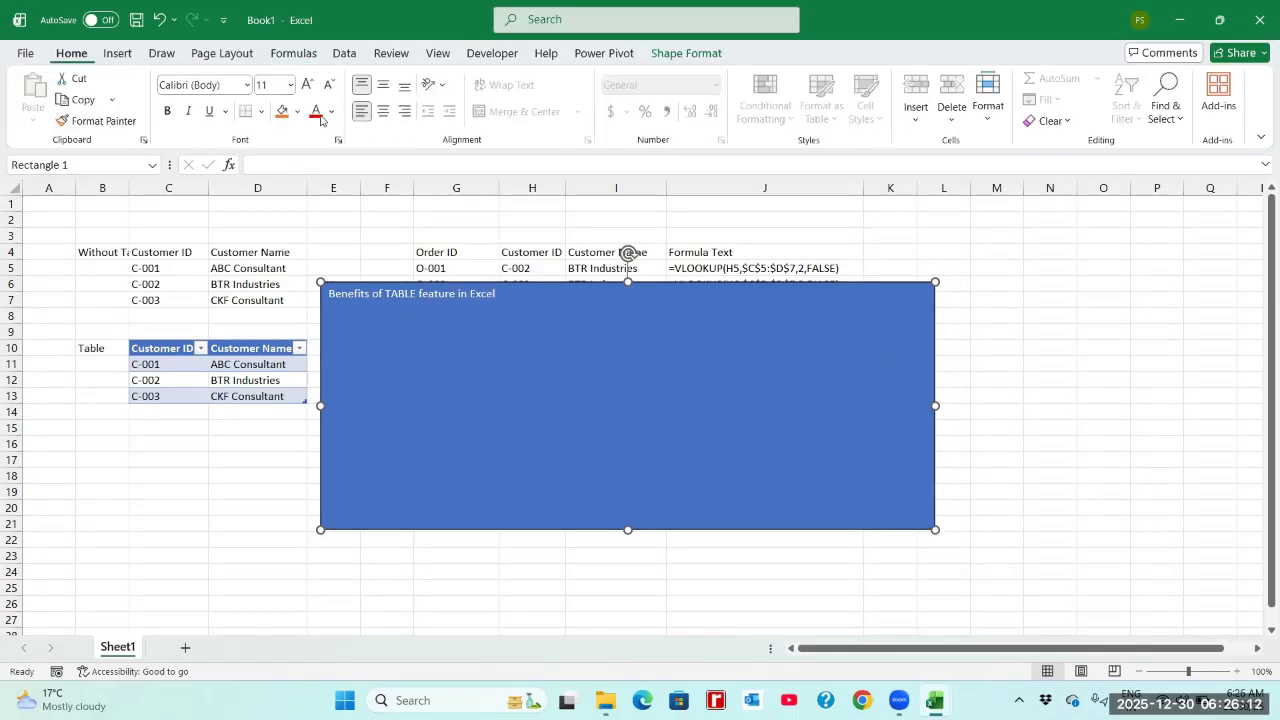
pyautogui.click(383, 111)
pyautogui.click(385, 88)
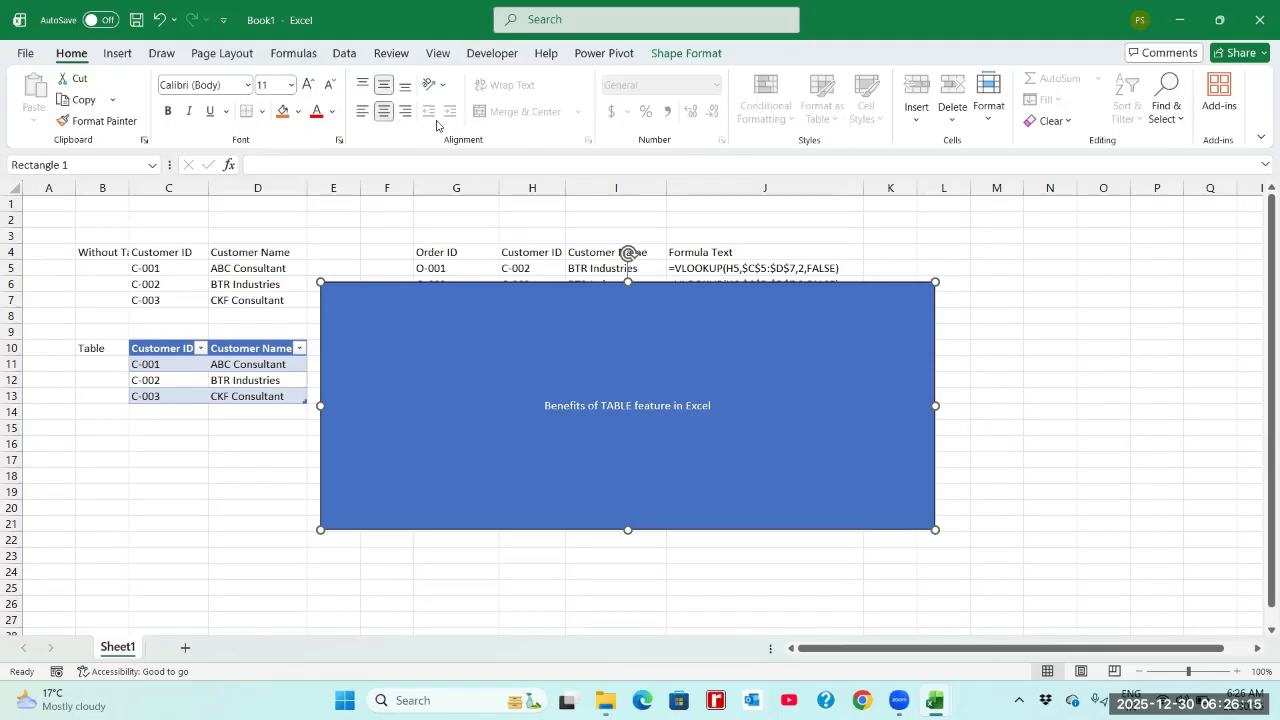
# - Increase the font size of the rectangle's text to 36
pyautogui.click(307, 85)
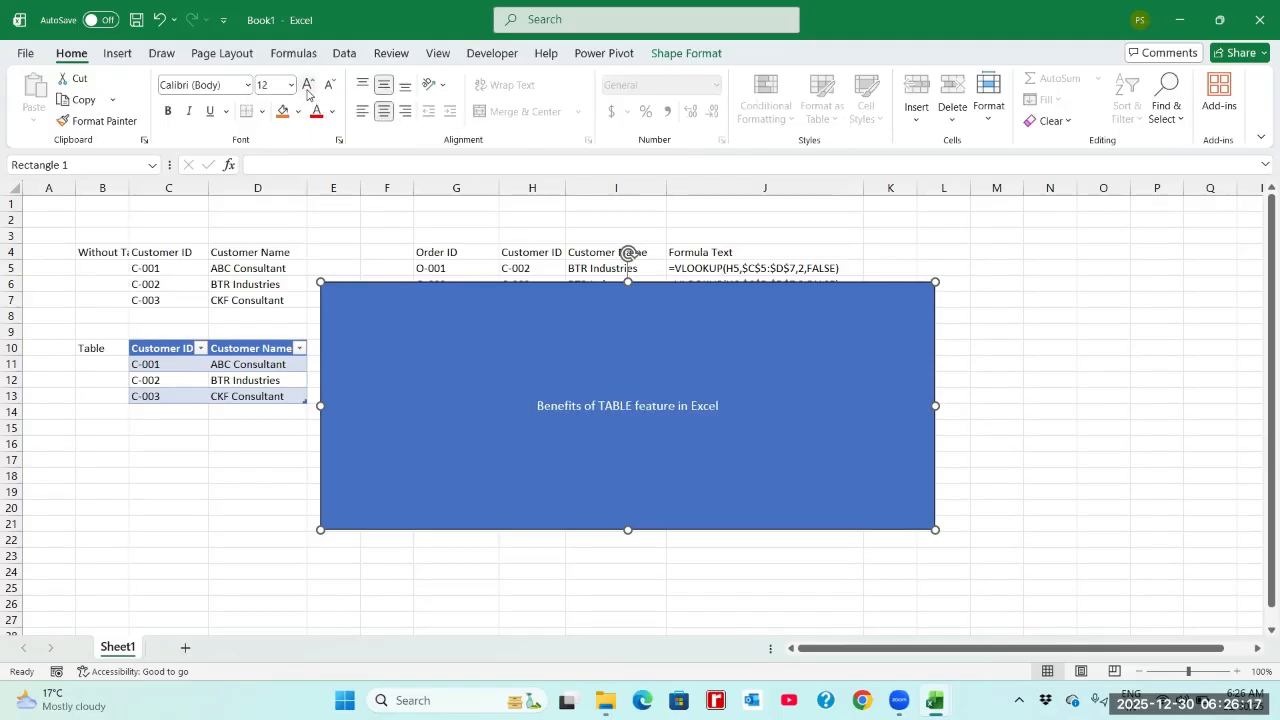
pyautogui.click(307, 85)
pyautogui.click(307, 85)
pyautogui.click(307, 89)
pyautogui.click(307, 89)
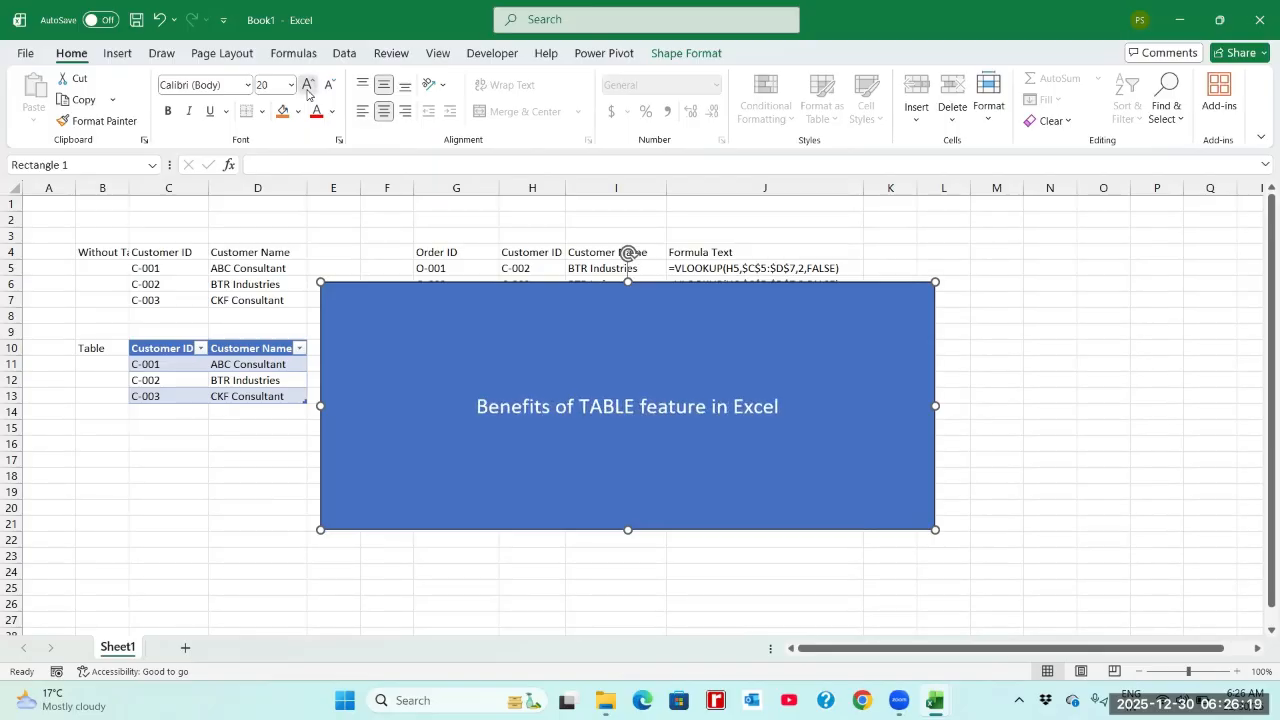
pyautogui.click(307, 89)
pyautogui.click(307, 89)
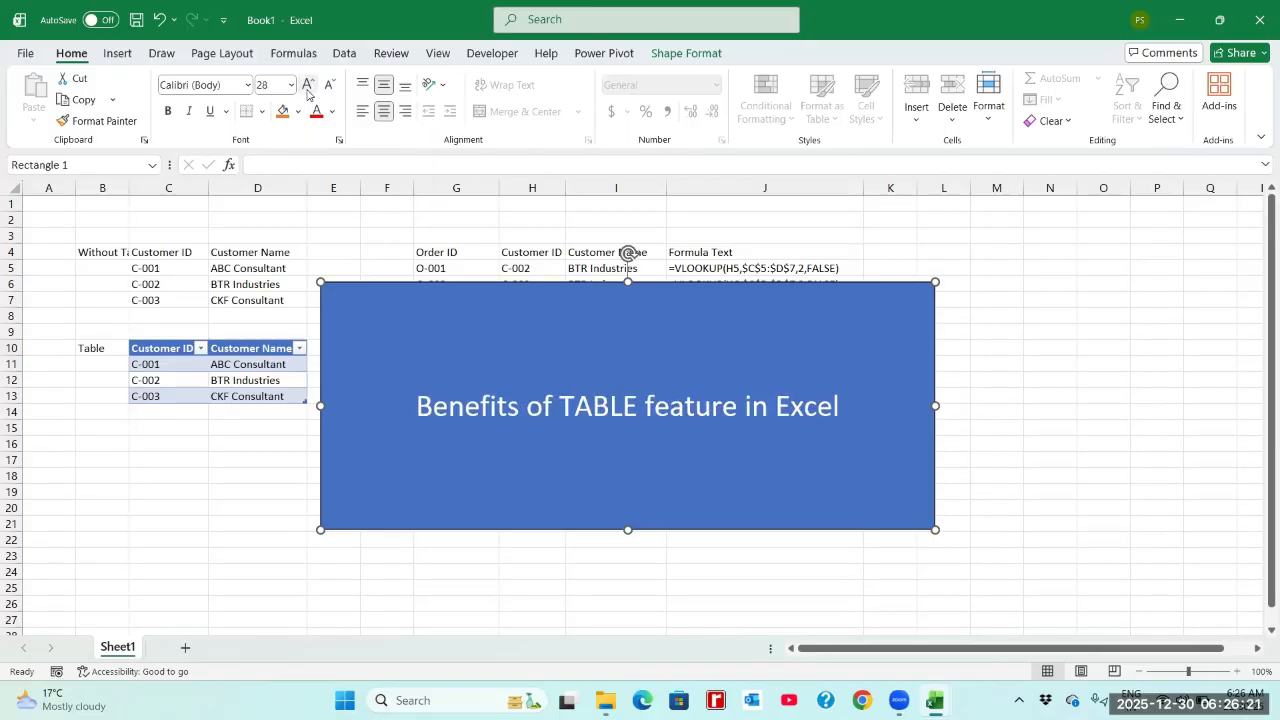
pyautogui.click(307, 89)
pyautogui.click(307, 89)
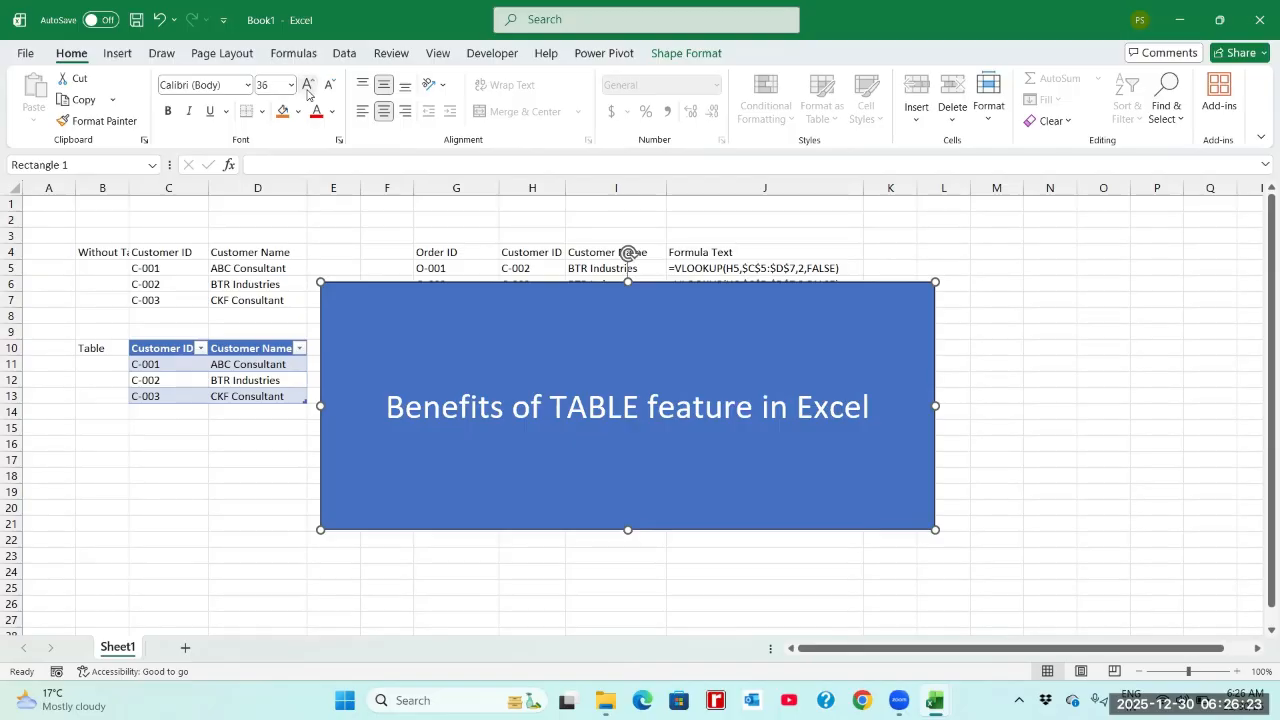